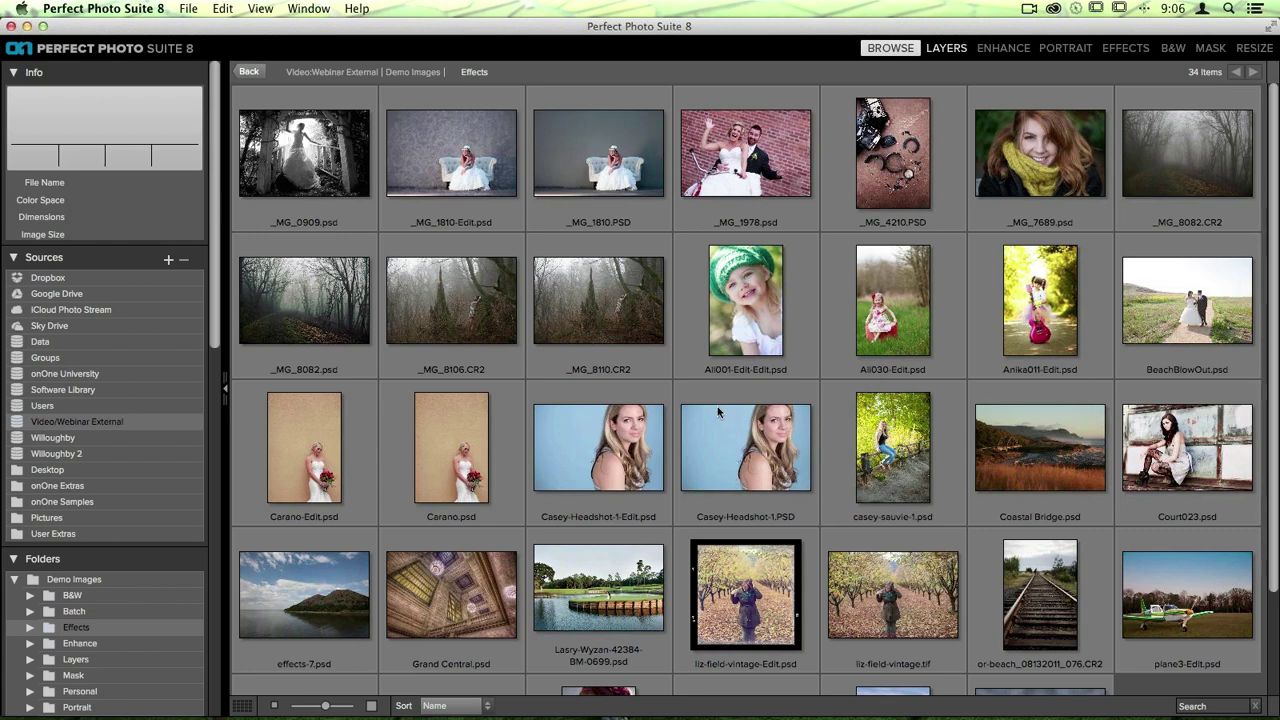
Open _MG_4210.PSD from the Effects folder in Layers as an editable copy and merge its layers into one.
scroll(717, 406, "down", 3)
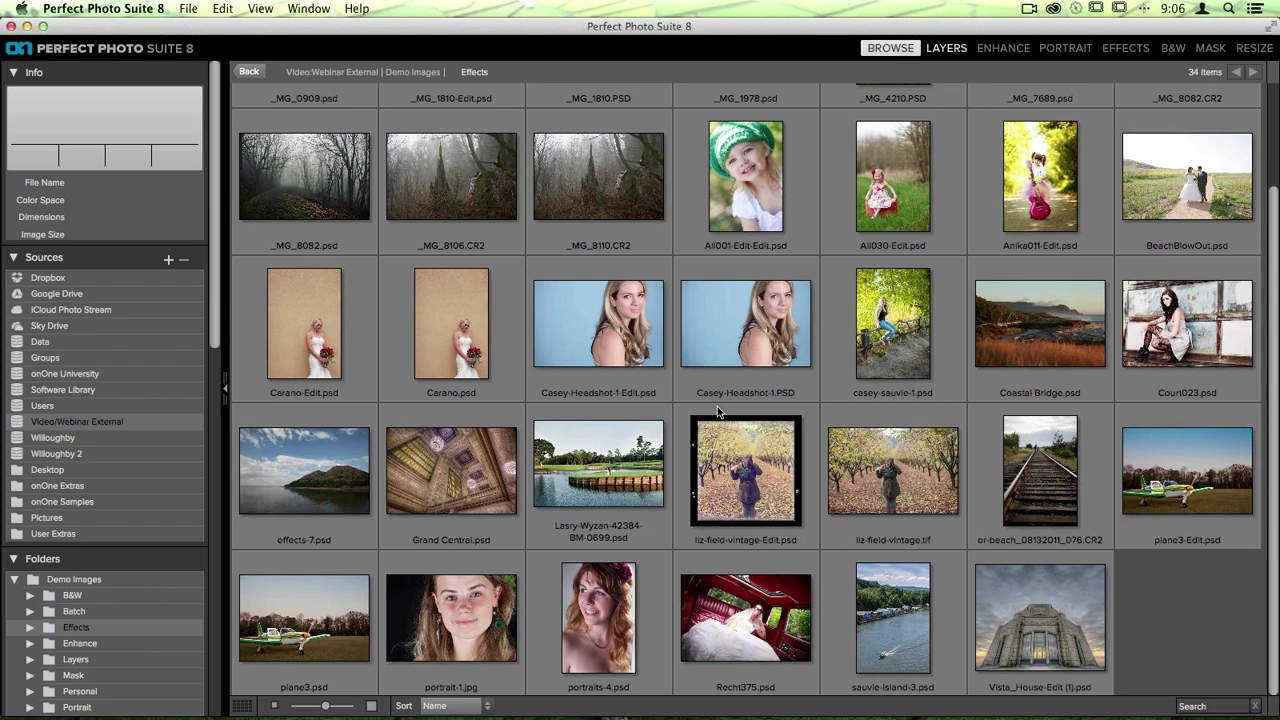
scroll(717, 410, "up", 3)
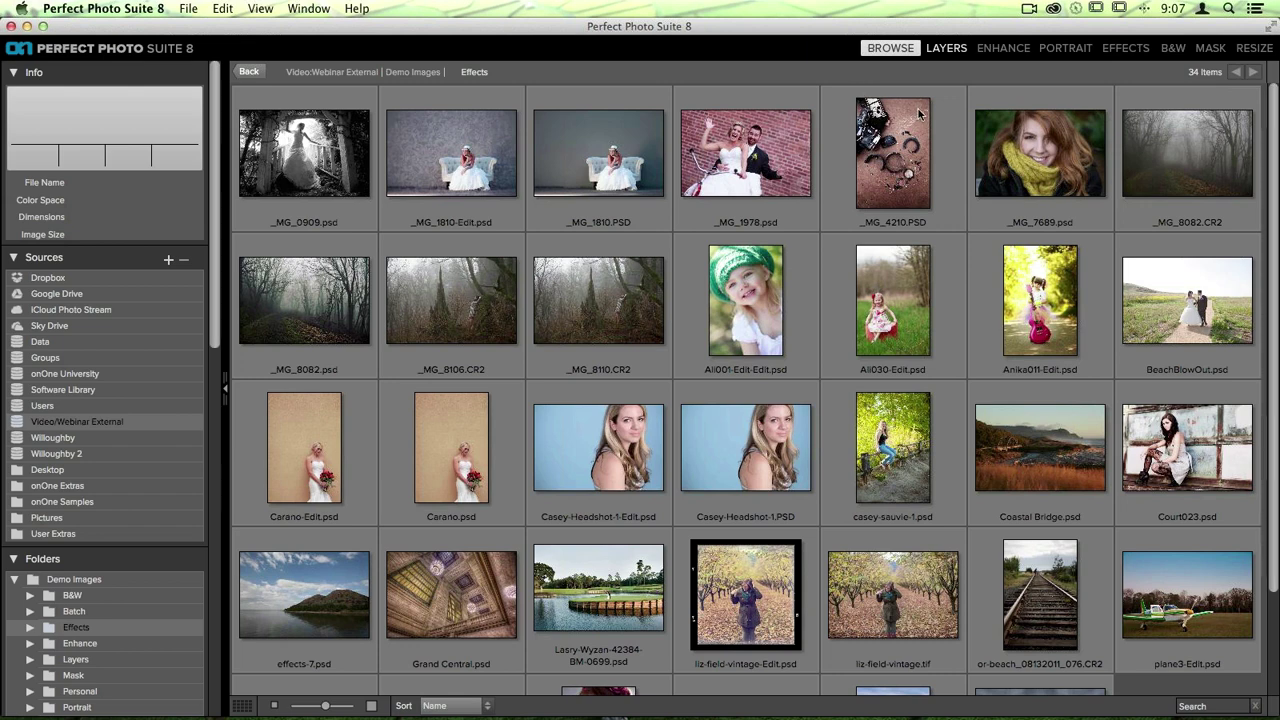
double_click(884, 146)
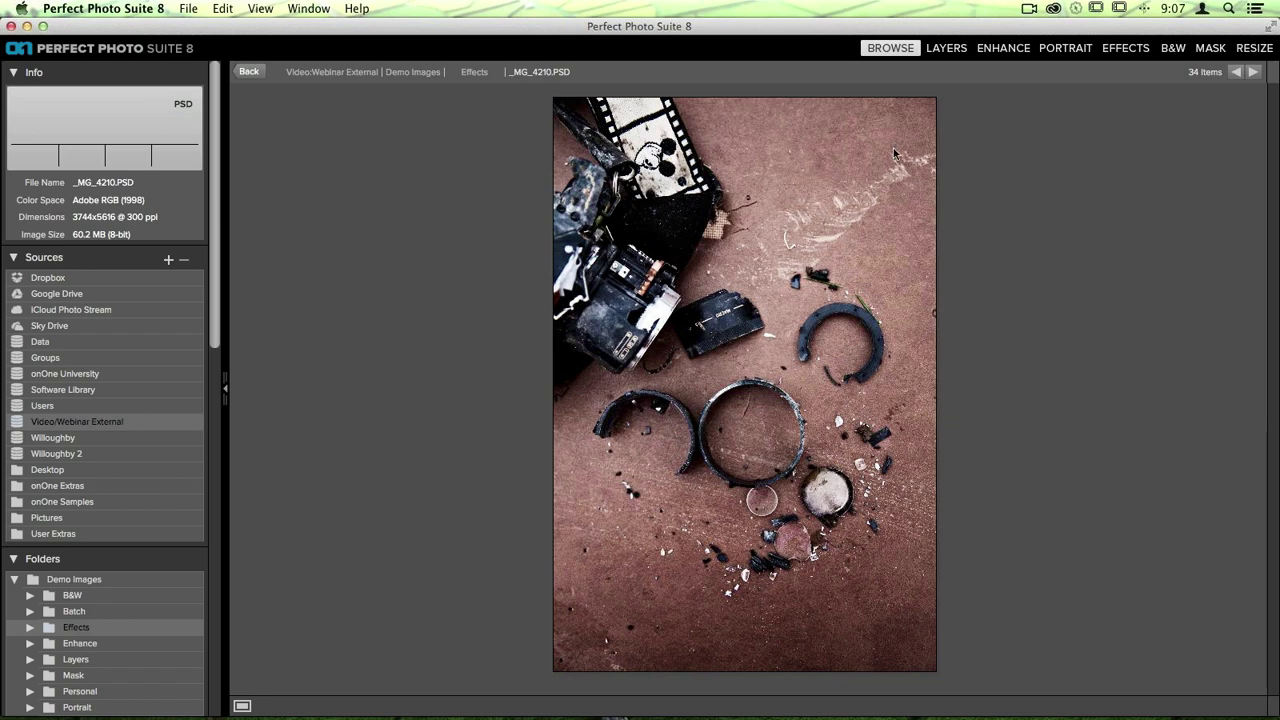
left_click(947, 54)
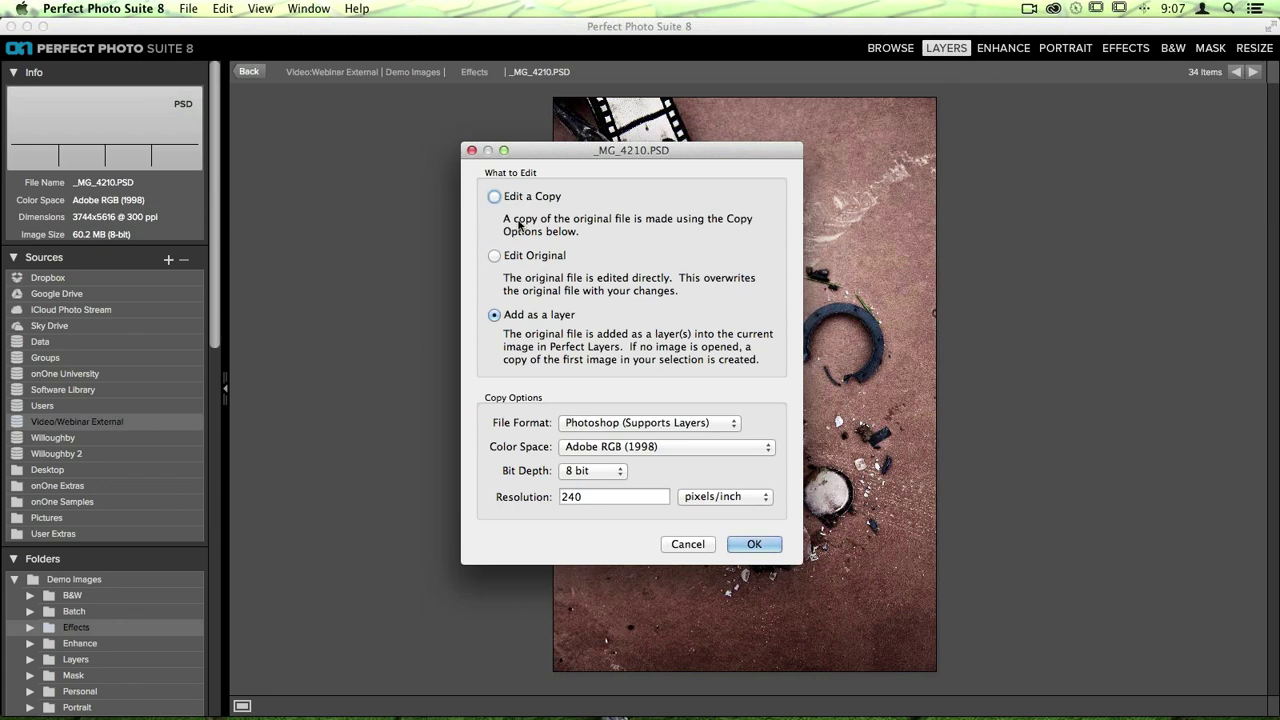
left_click(494, 196)
left_click(757, 544)
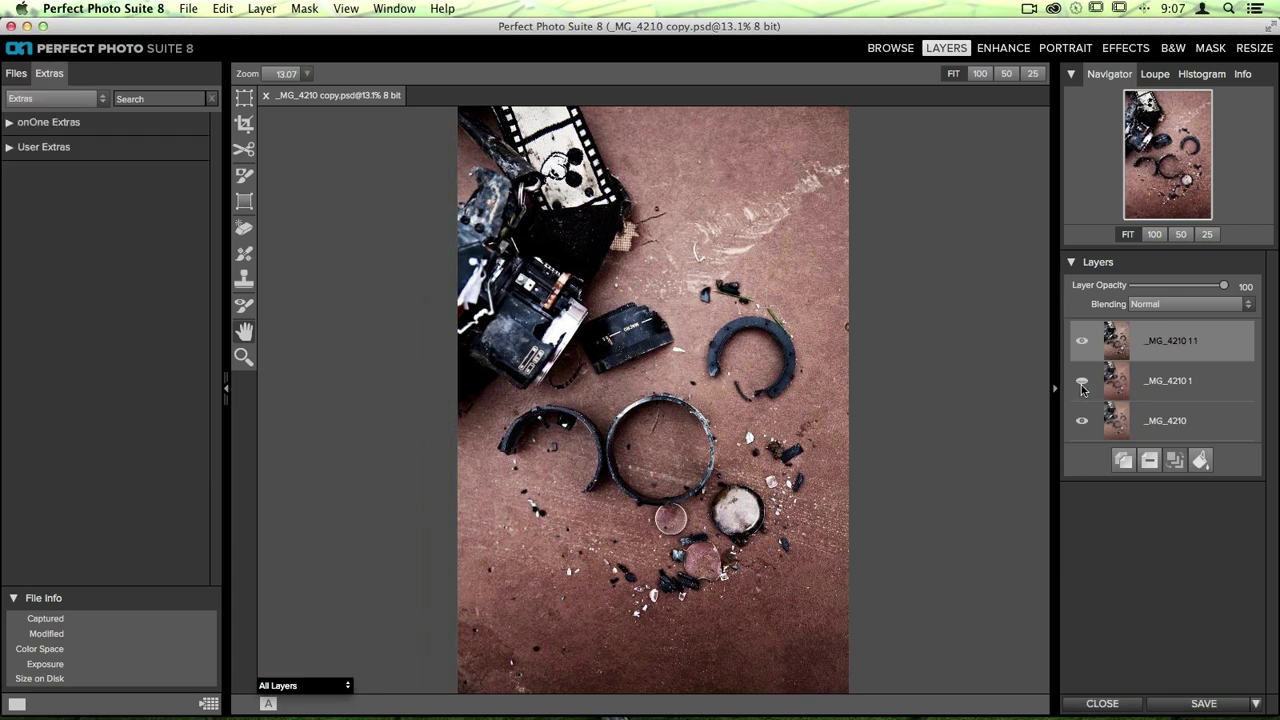
left_click(1175, 460)
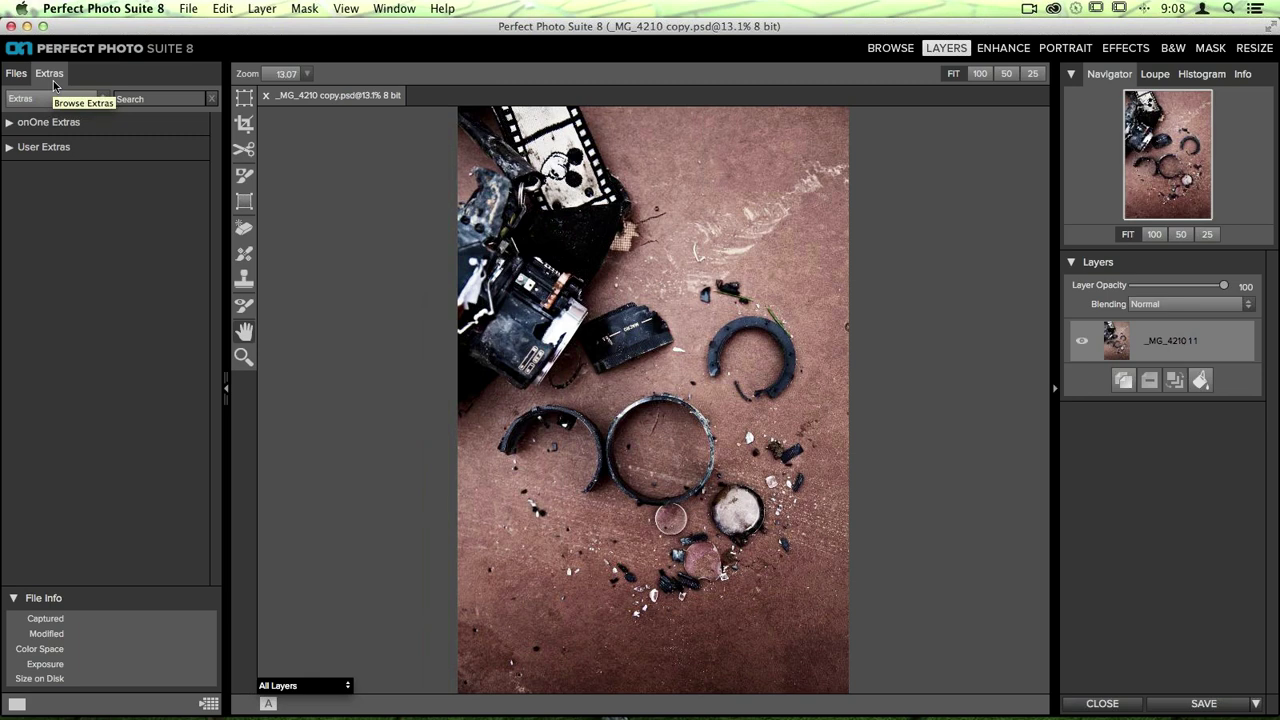
Examine the texture categories in onOne Extras and expand the User Extras group.
left_click(9, 124)
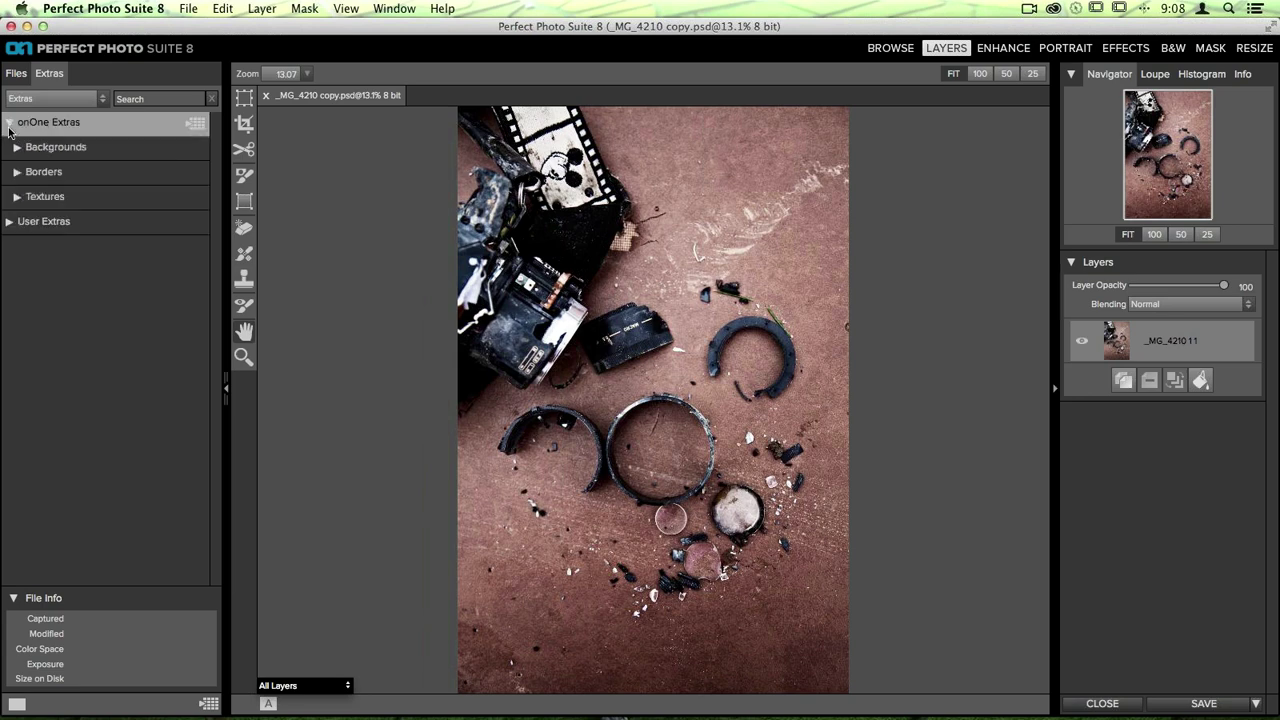
left_click(20, 198)
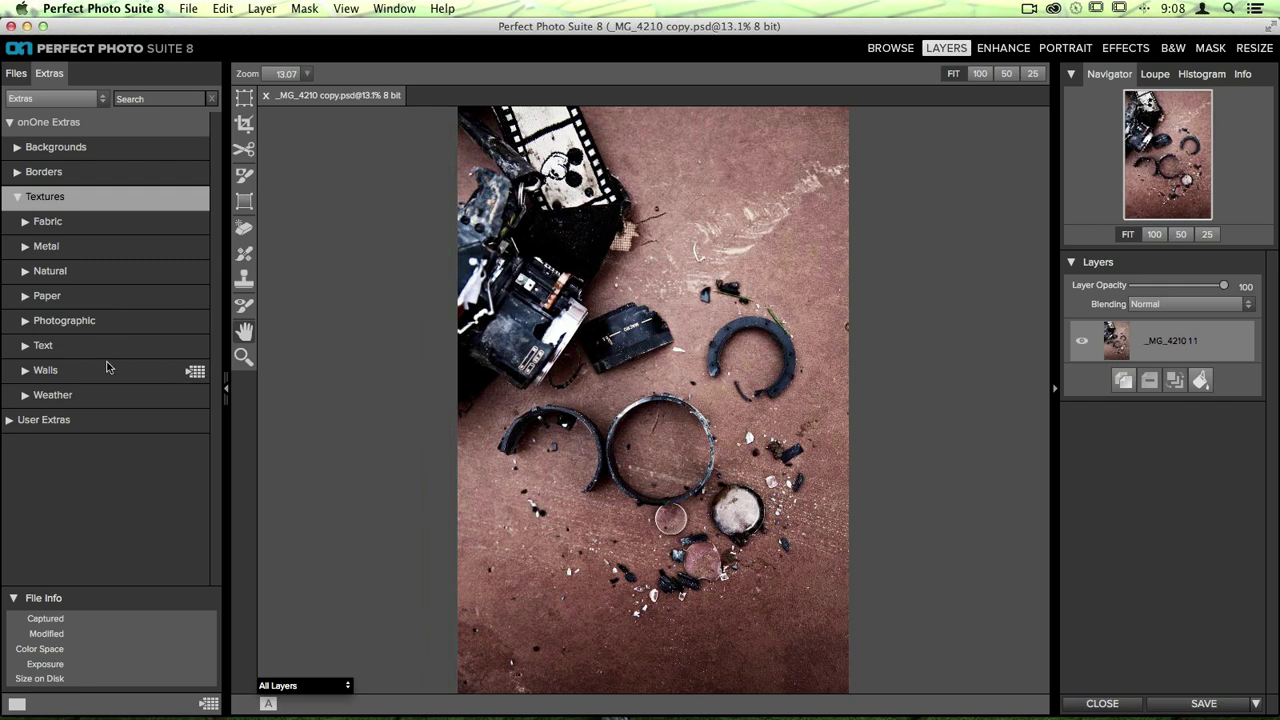
left_click(15, 425)
left_click(15, 425)
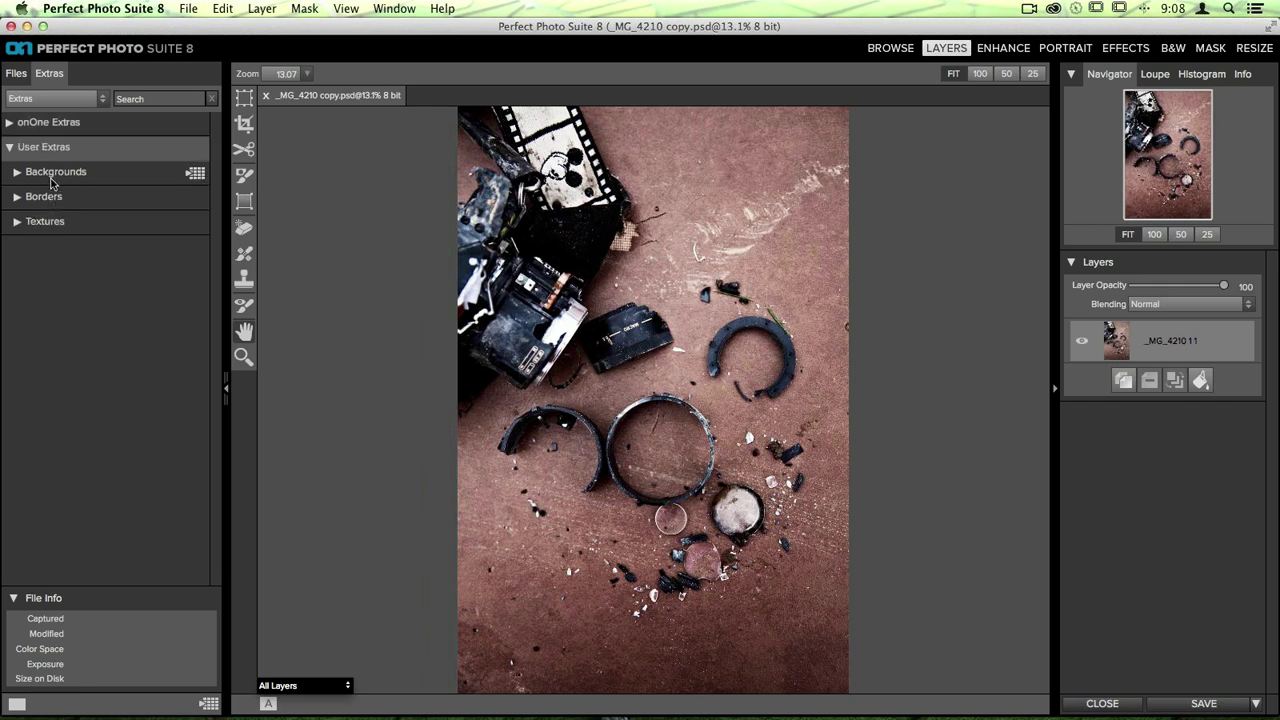
Browse through the images in the Natural Textures category of User Extras and collapse the category again.
left_click(39, 220)
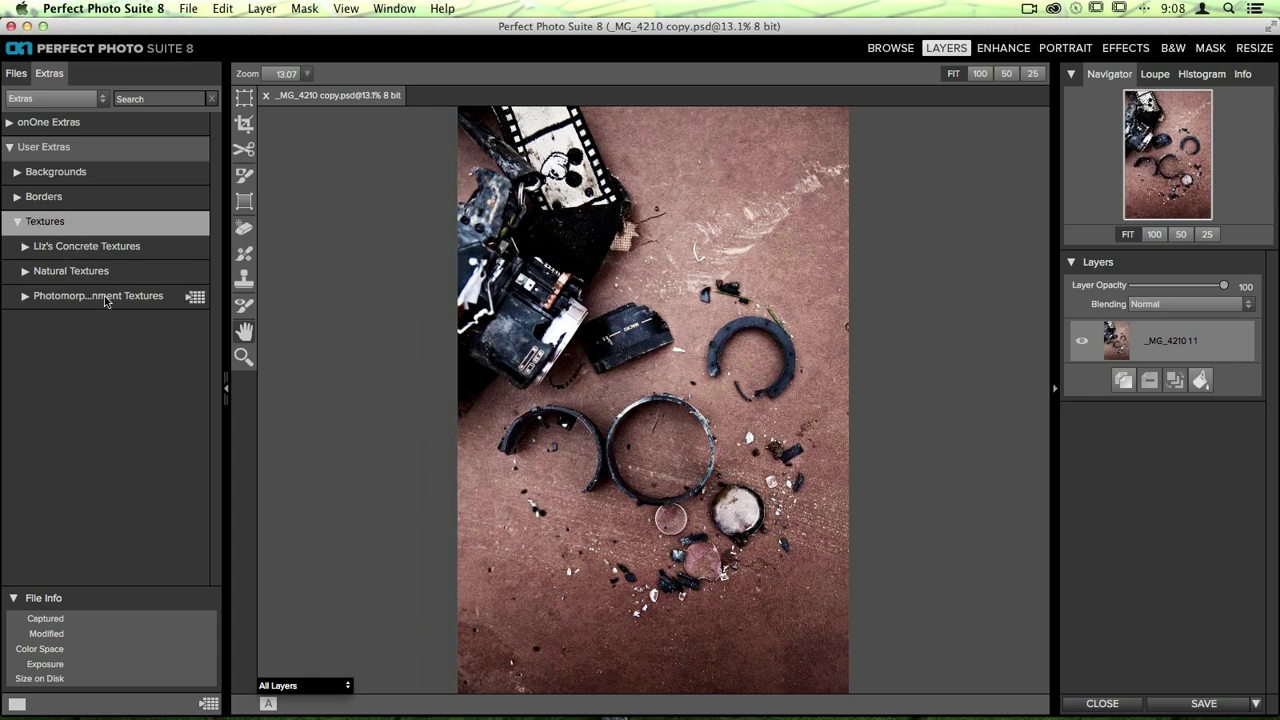
left_click(35, 278)
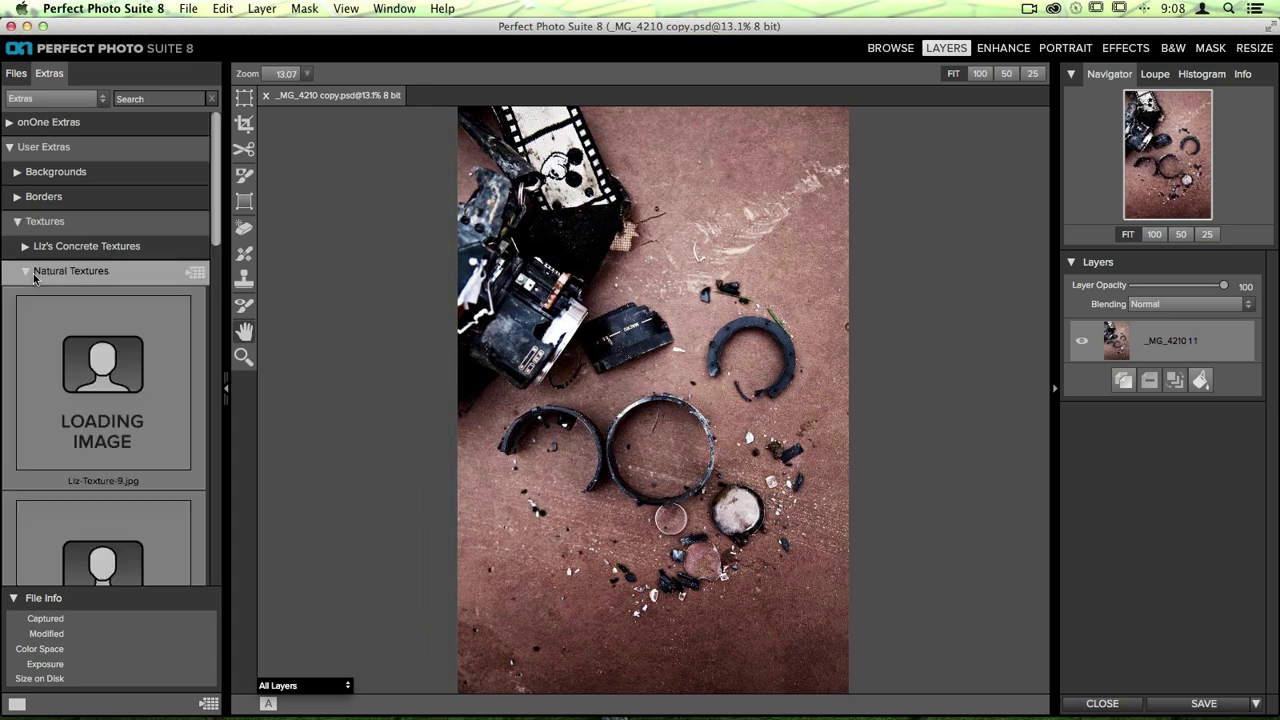
scroll(166, 452, "down", 3)
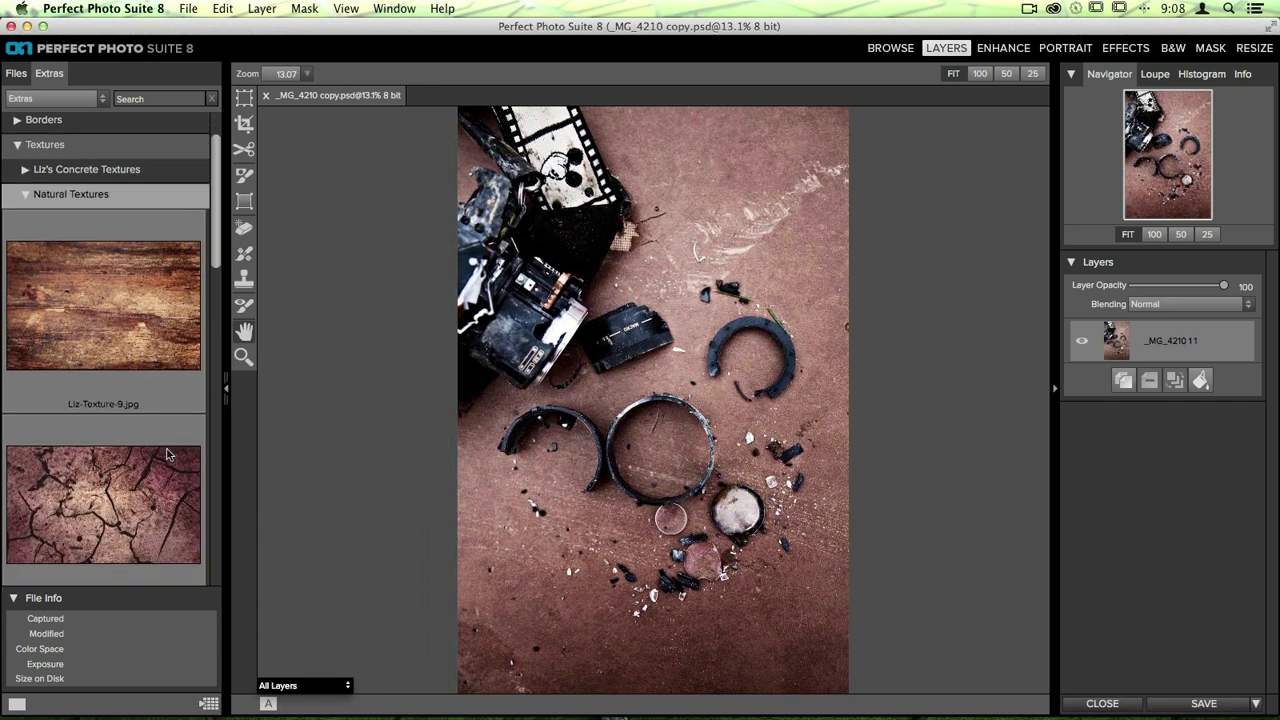
scroll(166, 454, "down", 3)
scroll(167, 454, "down", 10)
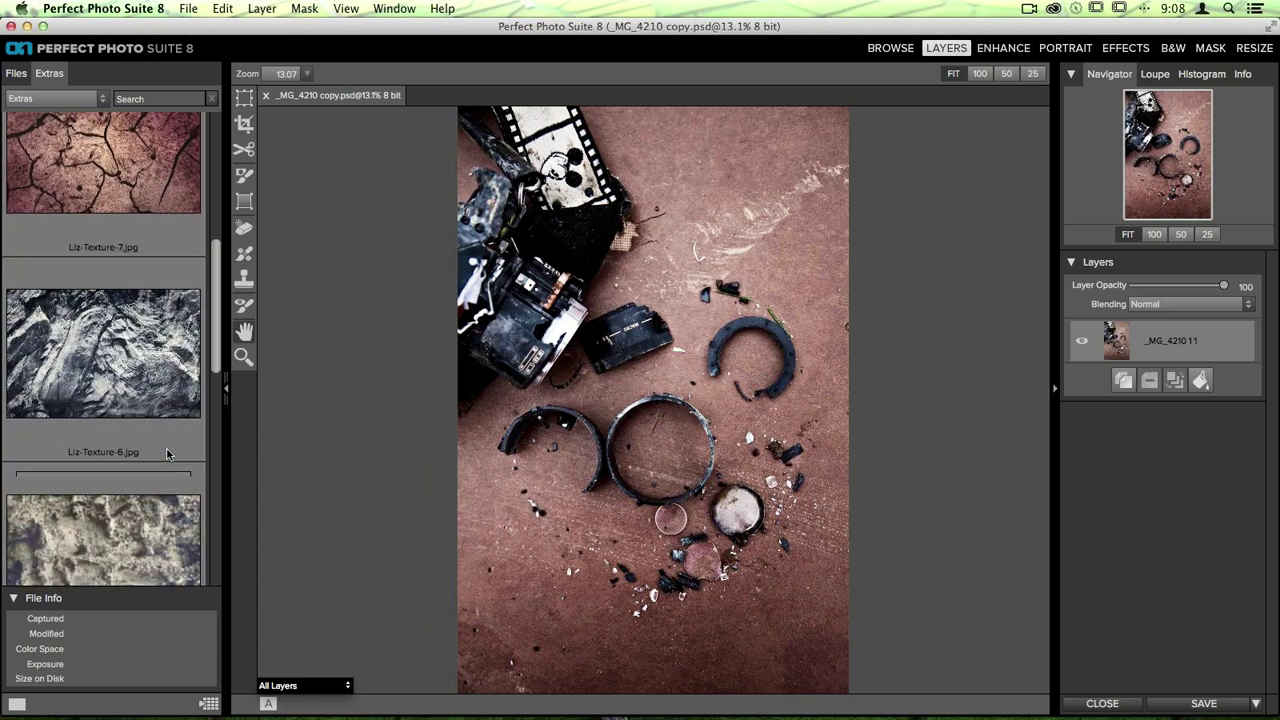
scroll(167, 454, "down", 10)
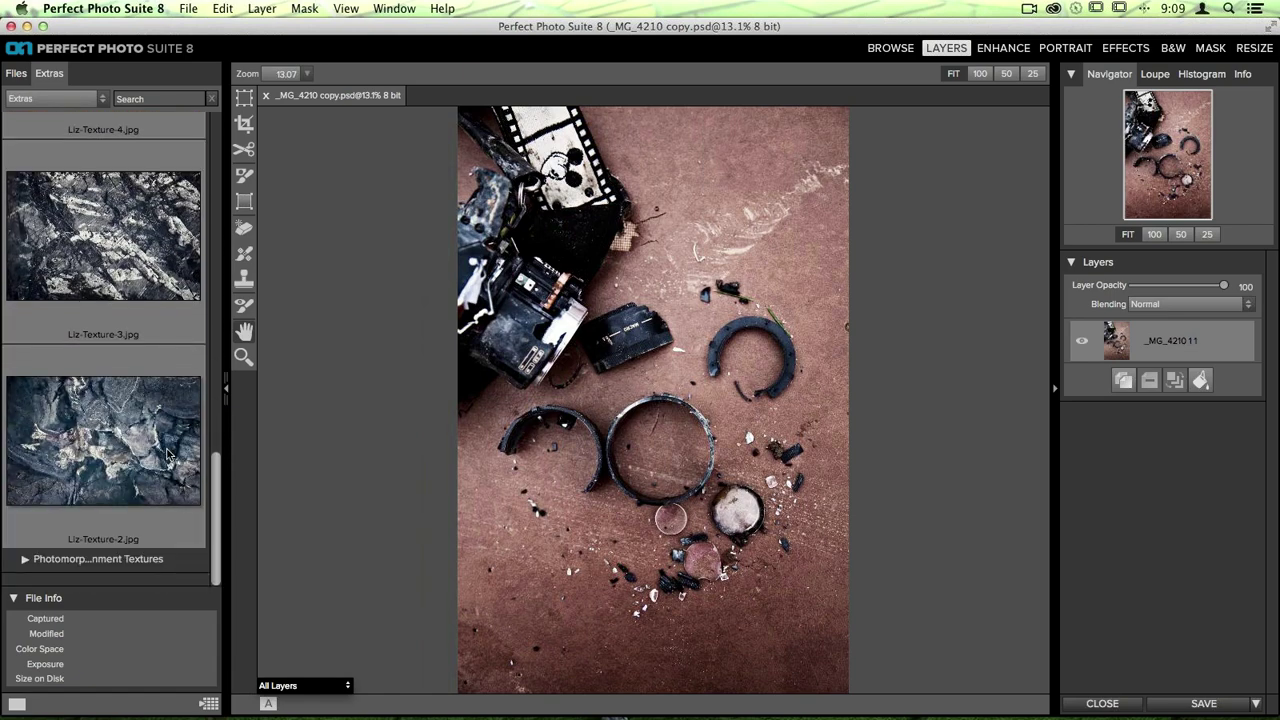
scroll(167, 454, "up", 8)
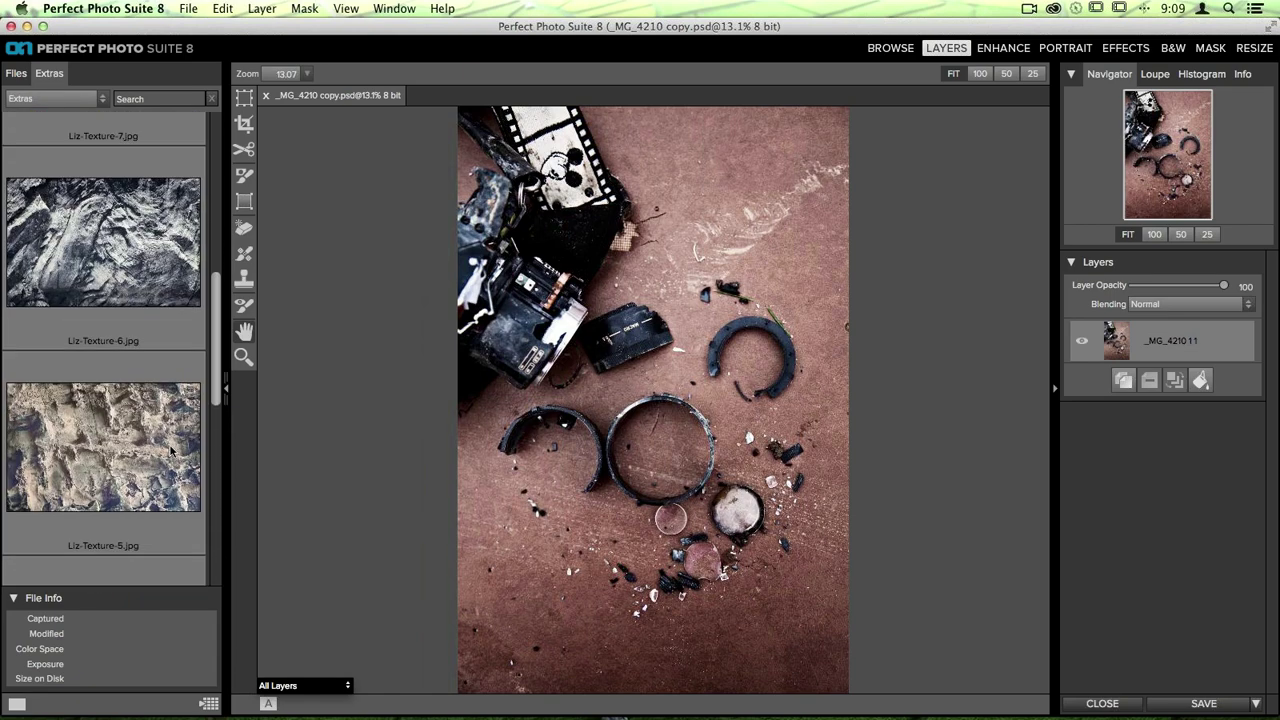
scroll(170, 450, "up", 6)
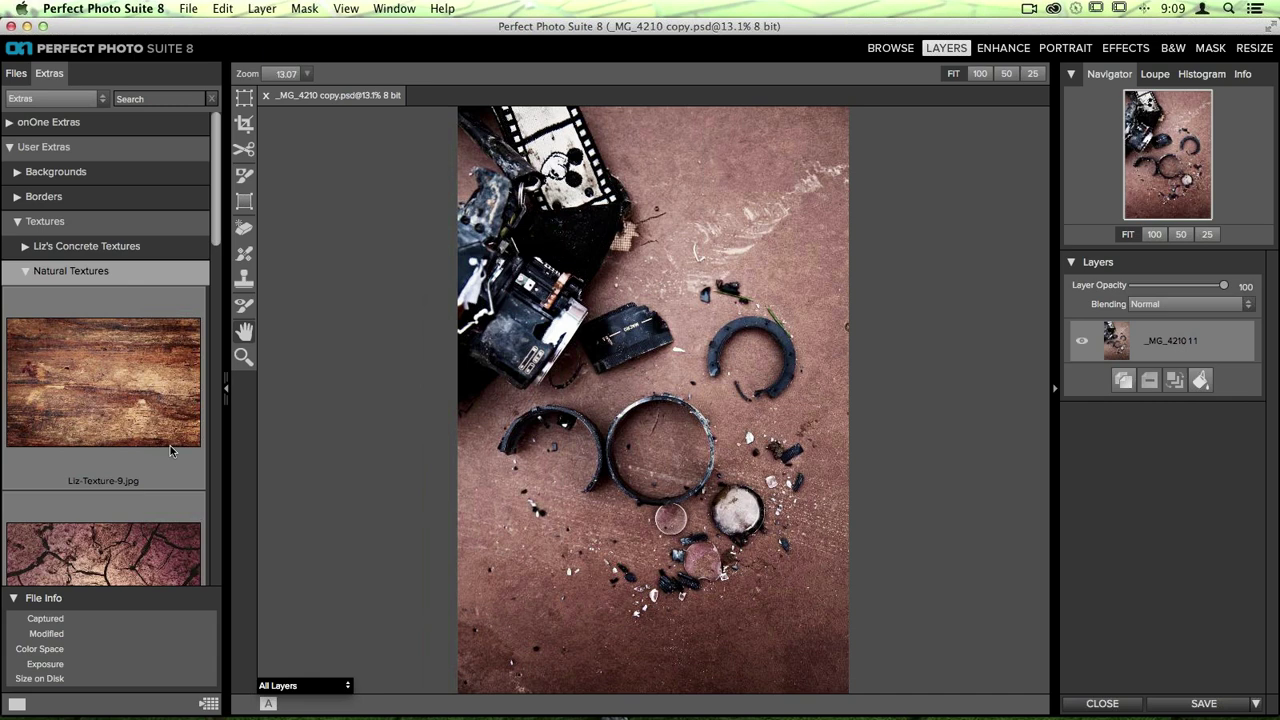
left_click(20, 276)
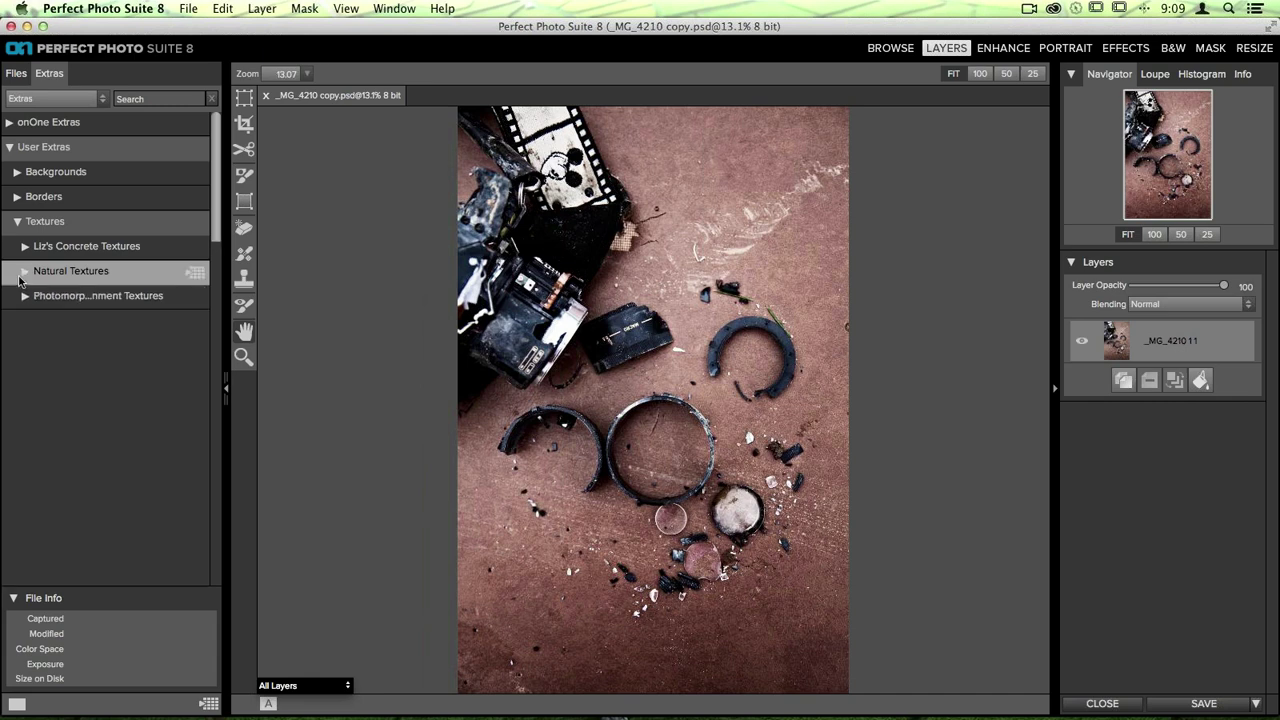
Open the Extras Manager and start an import into its Textures category.
left_click(184, 8)
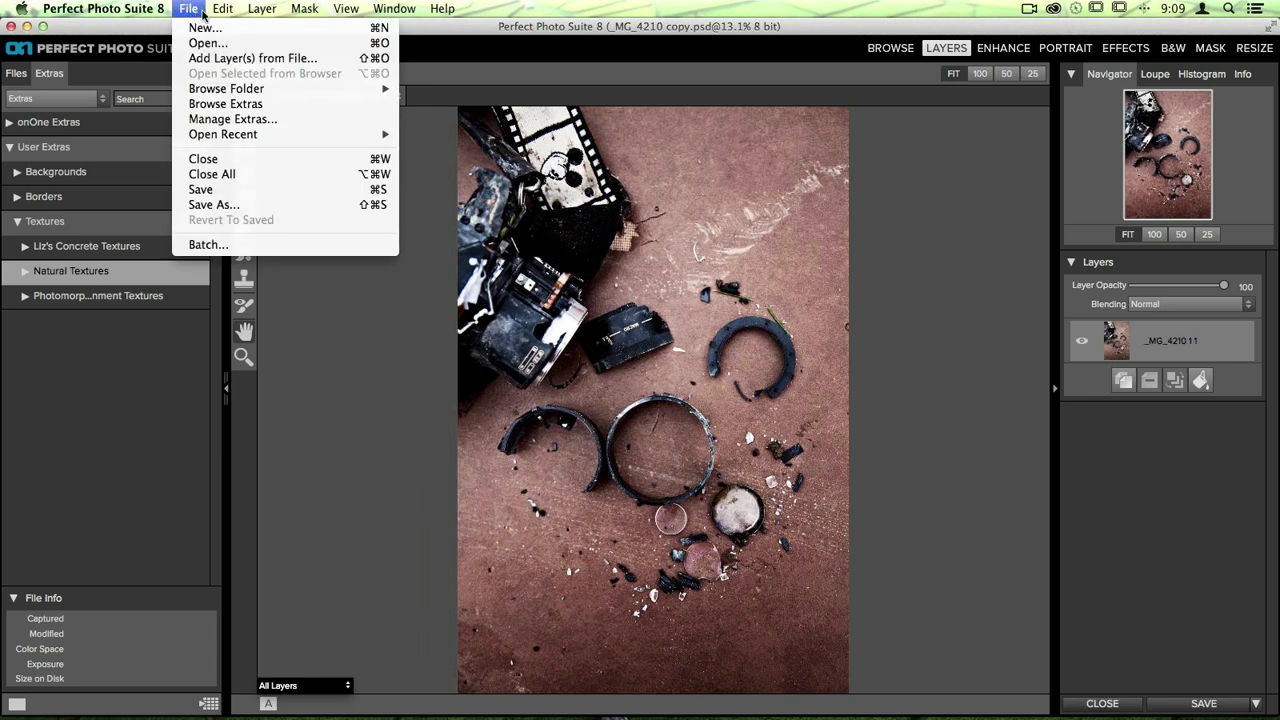
left_click(277, 120)
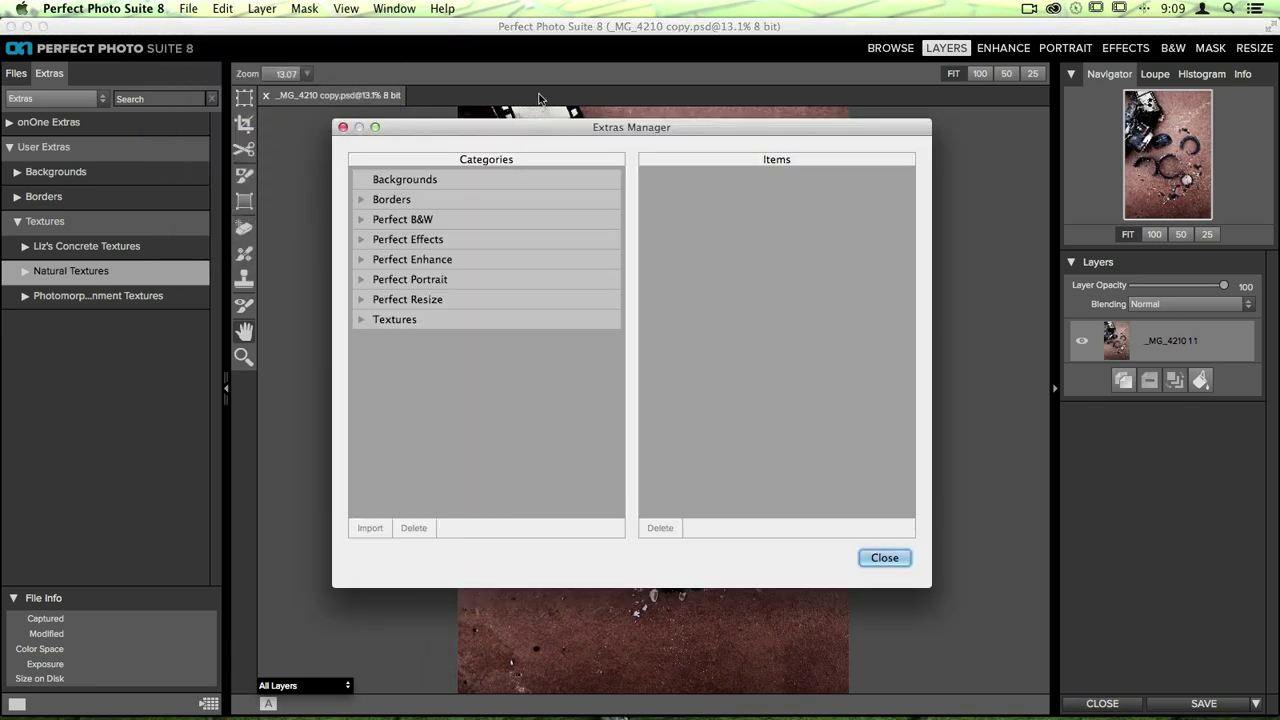
left_click_drag(509, 131, 527, 88)
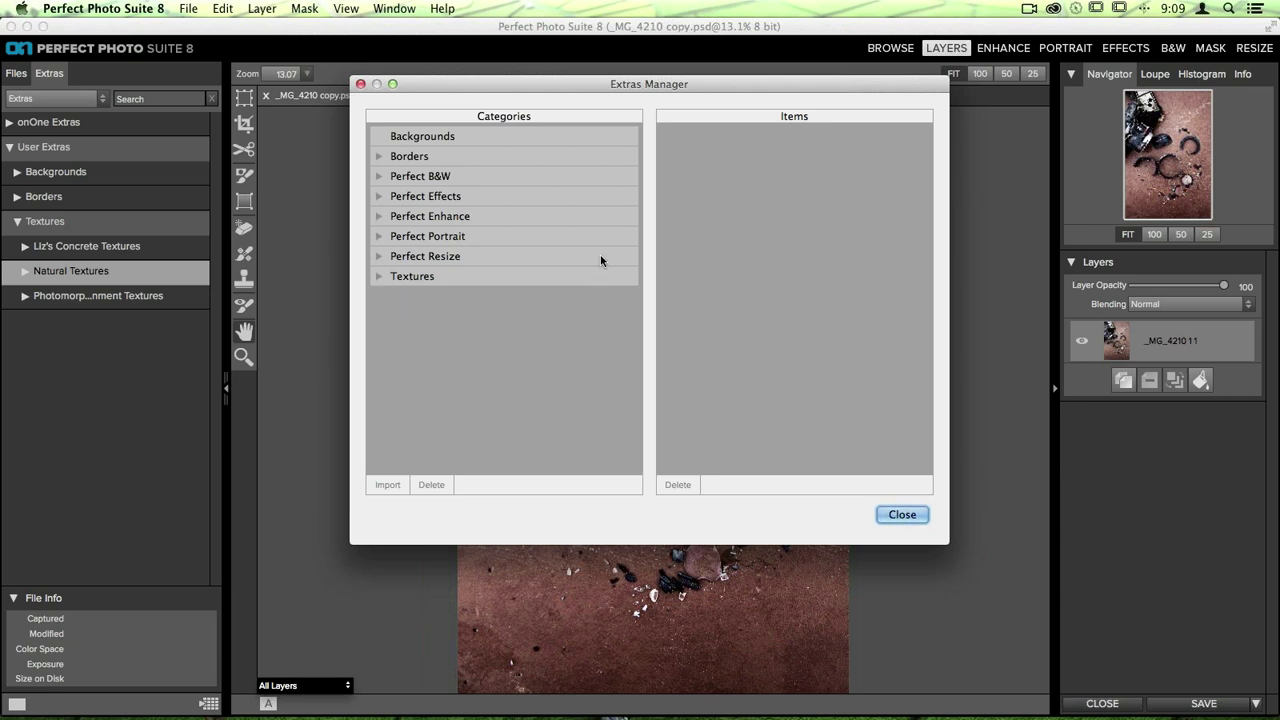
left_click(379, 275)
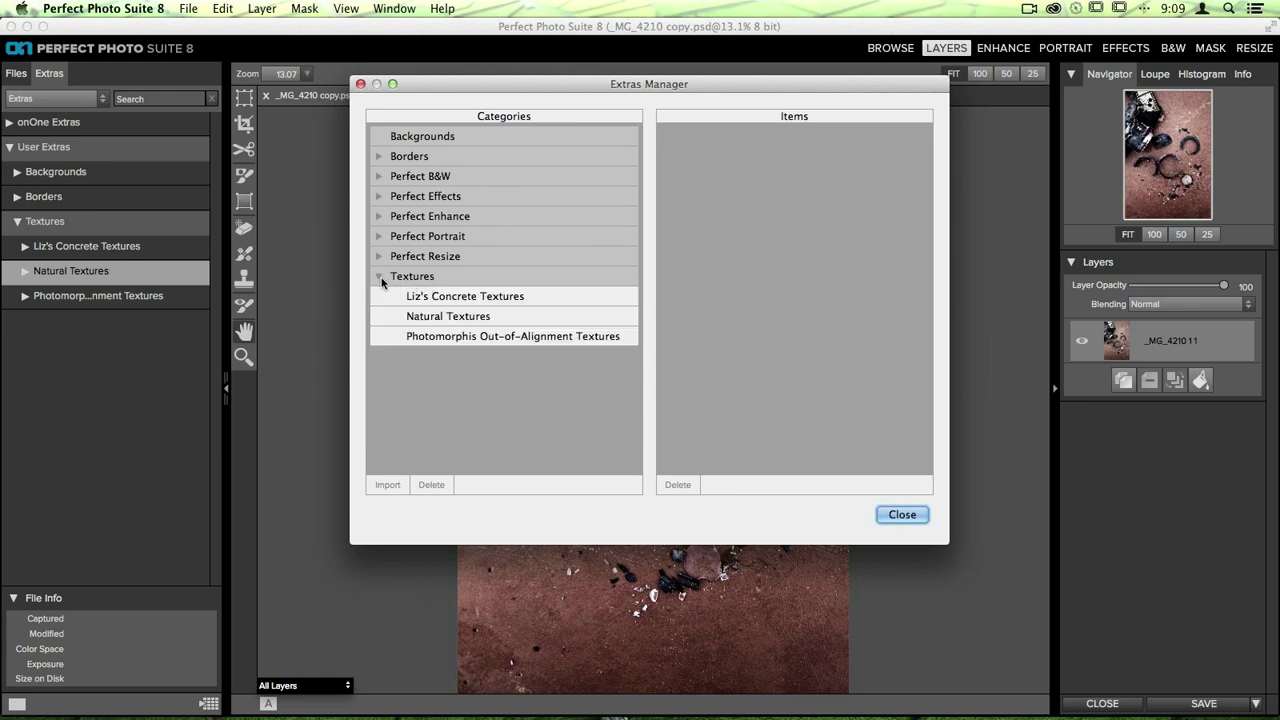
left_click(401, 283)
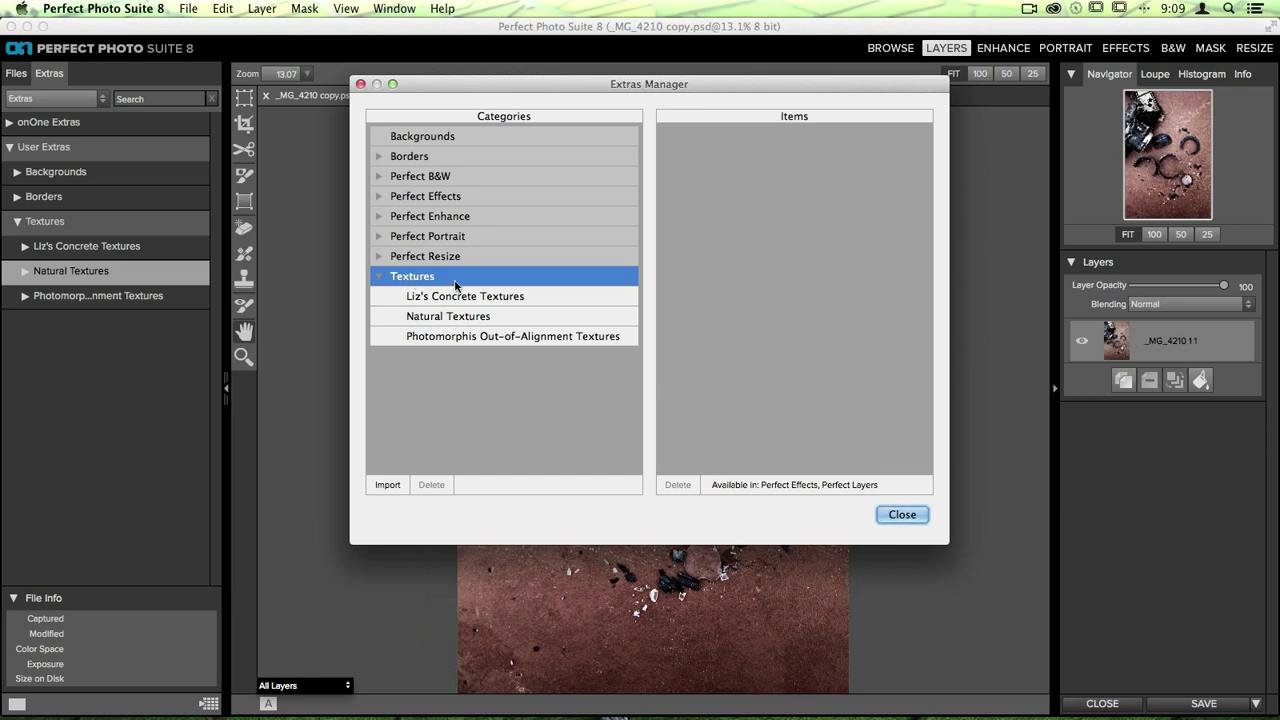
left_click(388, 489)
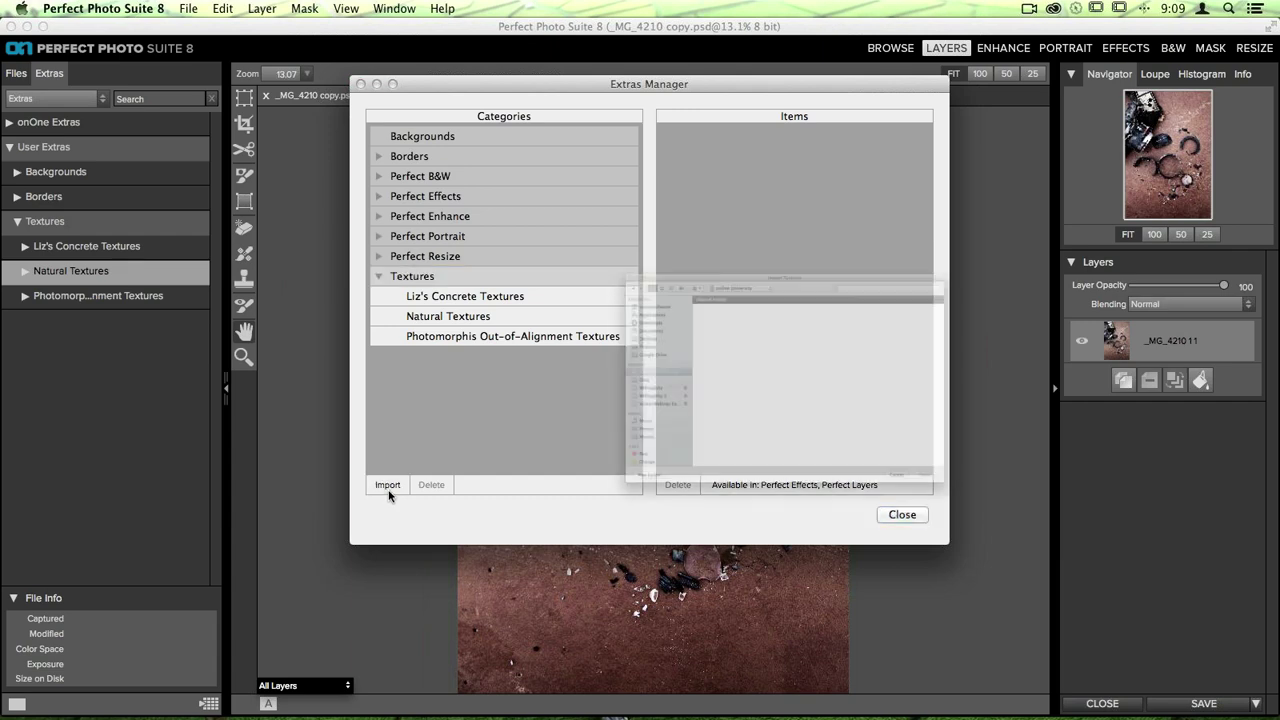
Open the Grunge Textures folder inside the personal textures folder of Textures and Borders on the Desktop.
left_click_drag(759, 136, 647, 92)
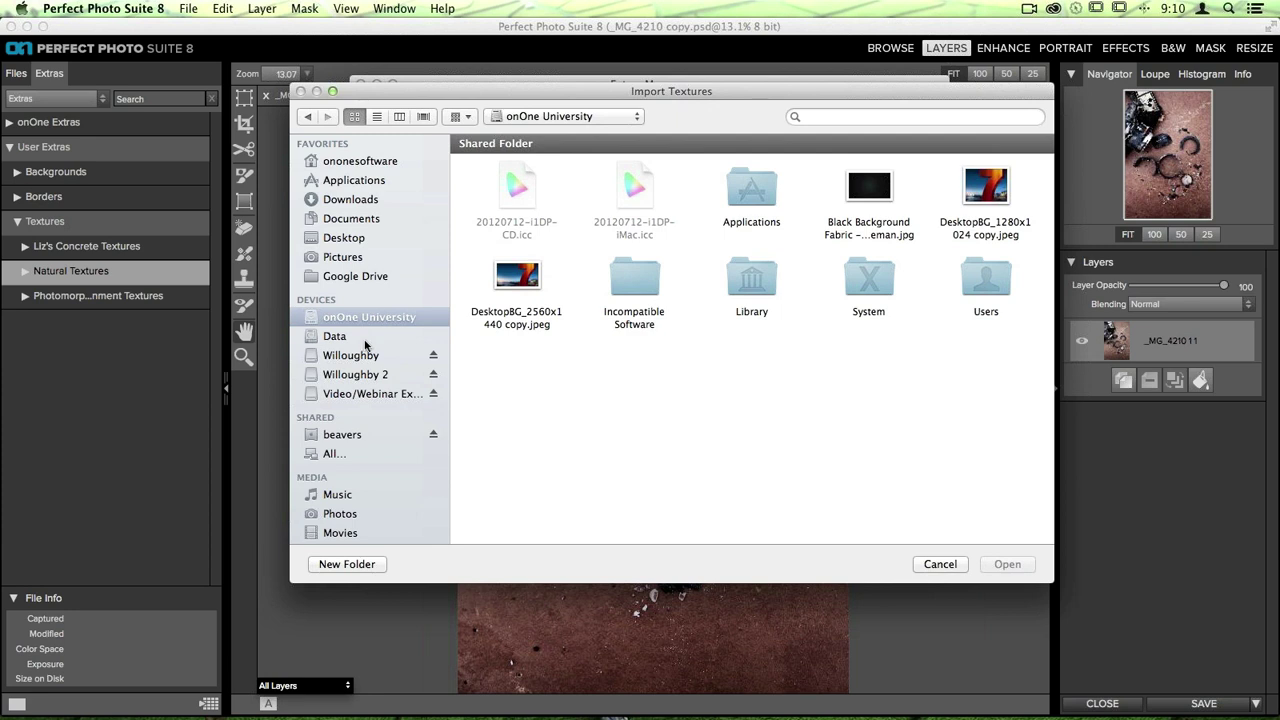
left_click(362, 241)
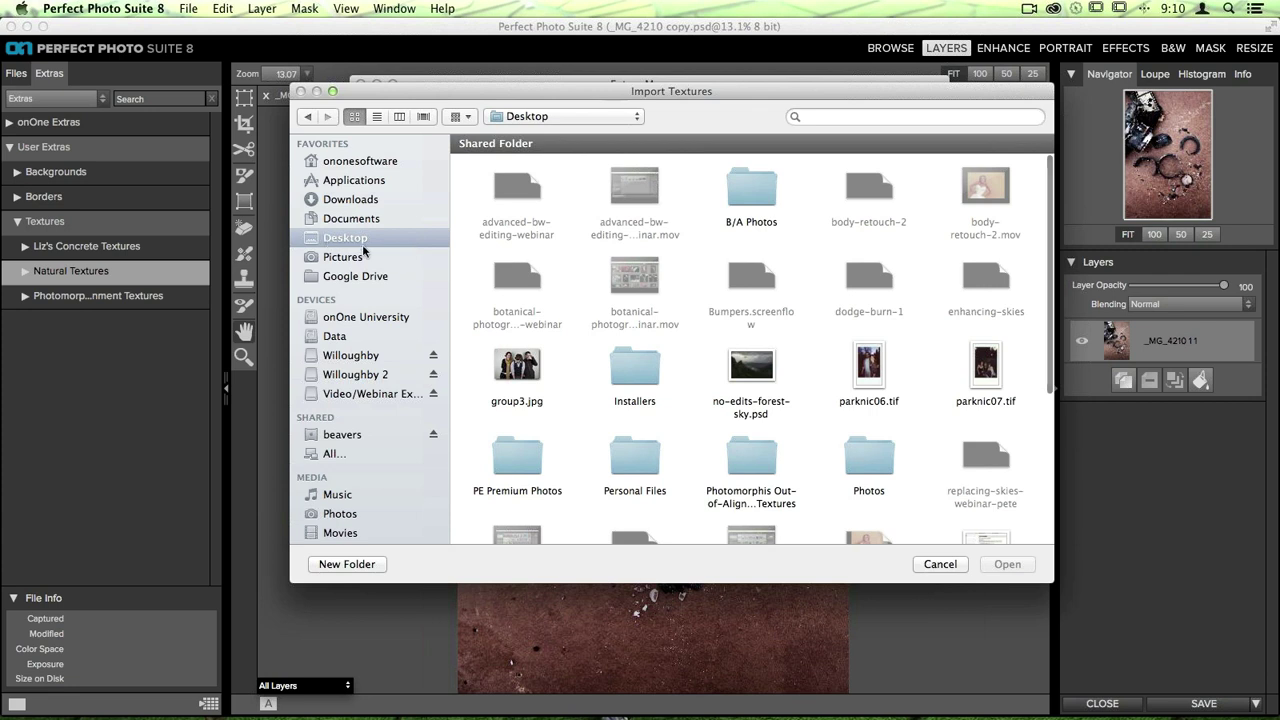
scroll(853, 340, "down", 5)
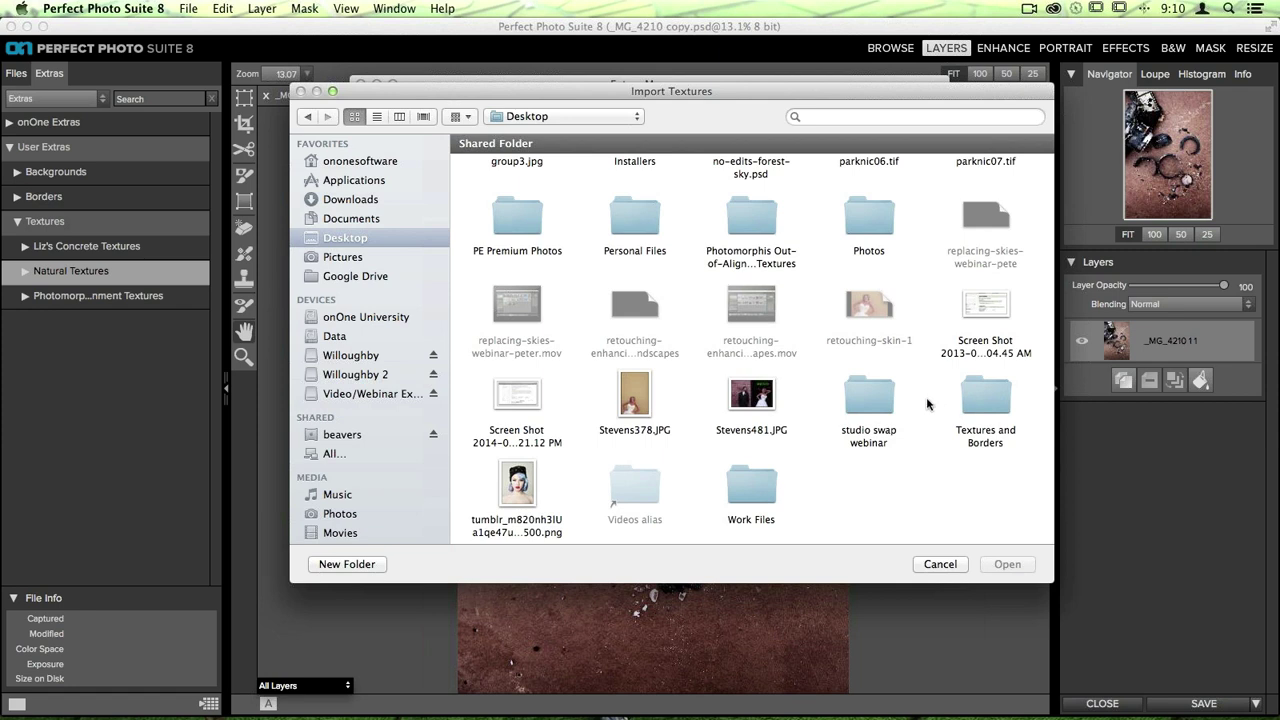
double_click(986, 397)
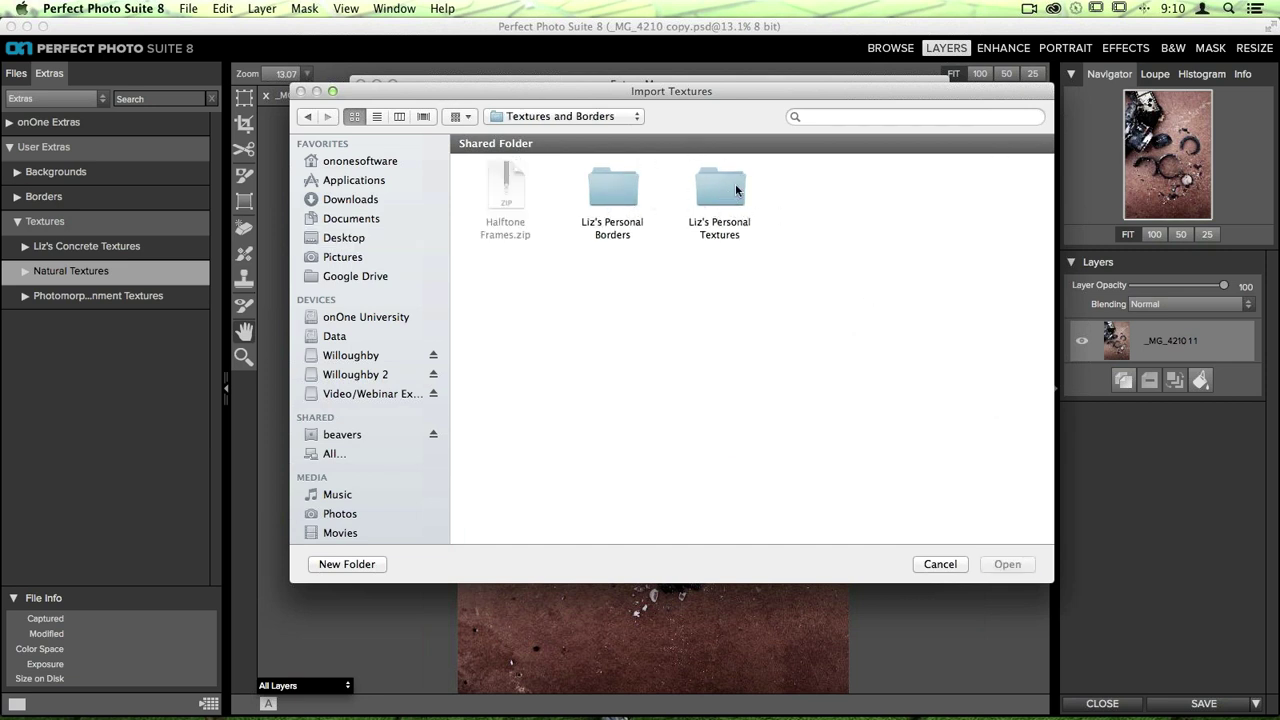
double_click(725, 192)
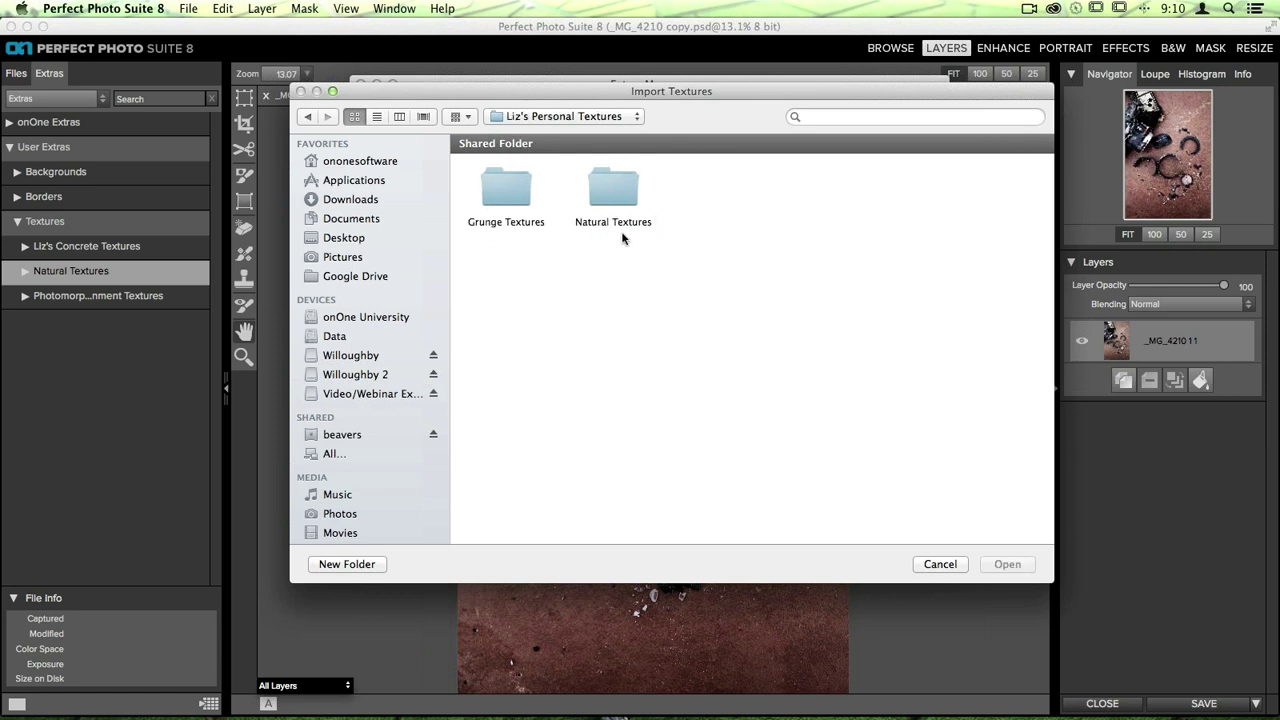
left_click(503, 203)
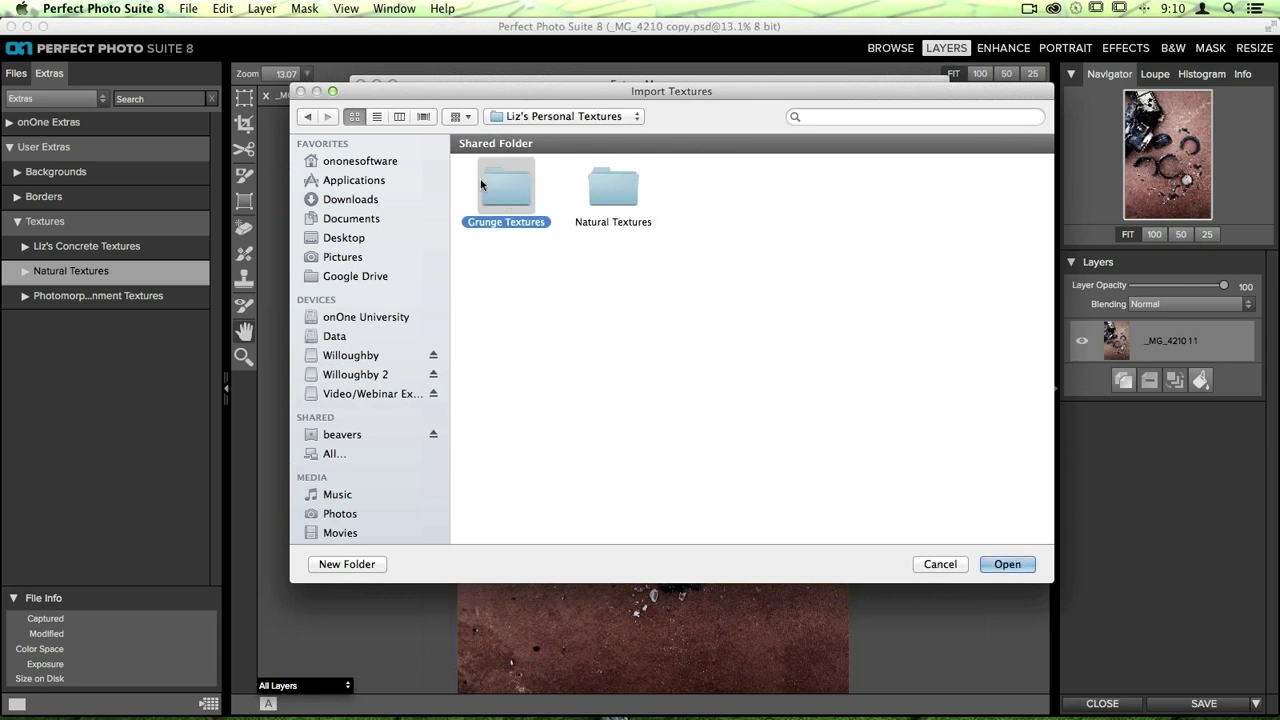
double_click(505, 191)
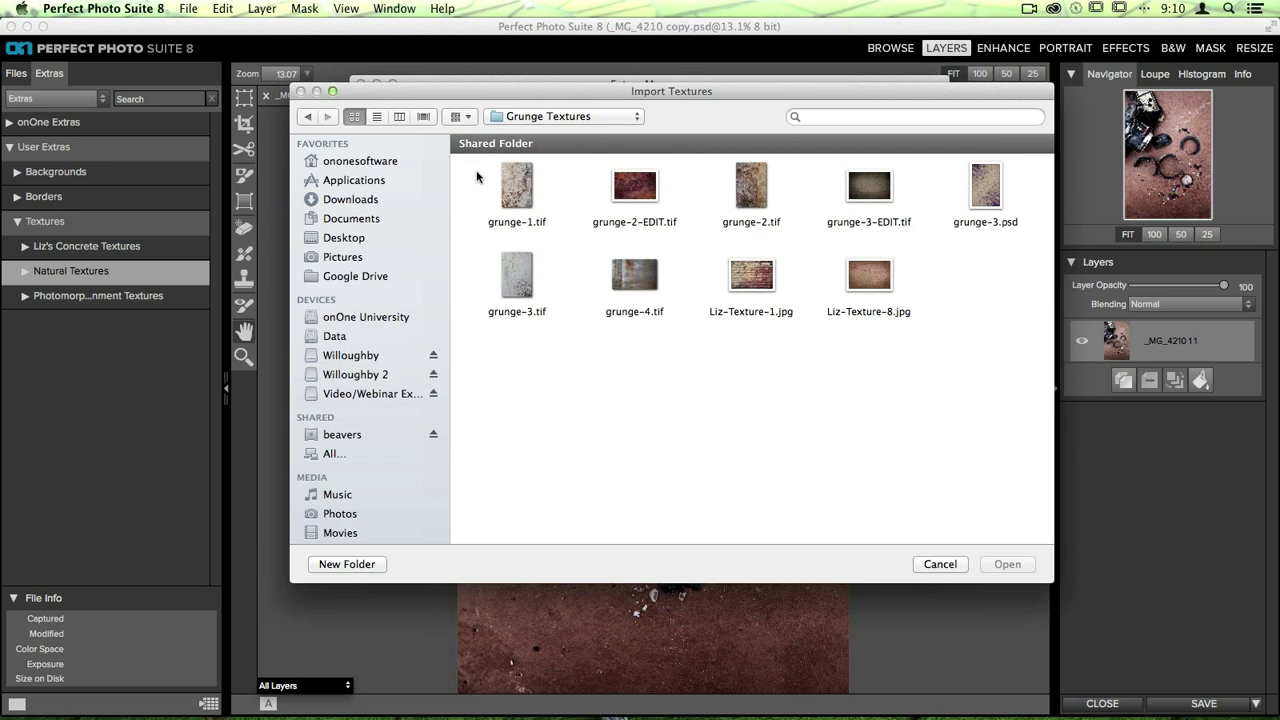
Choose grunge-1.tif, grunge-2.tif, grunge-2-EDIT.tif, grunge-3.tif, grunge-3-EDIT.tif, grunge-4.tif and the brick wall JPG as the textures for import.
left_click_drag(476, 176, 1018, 309)
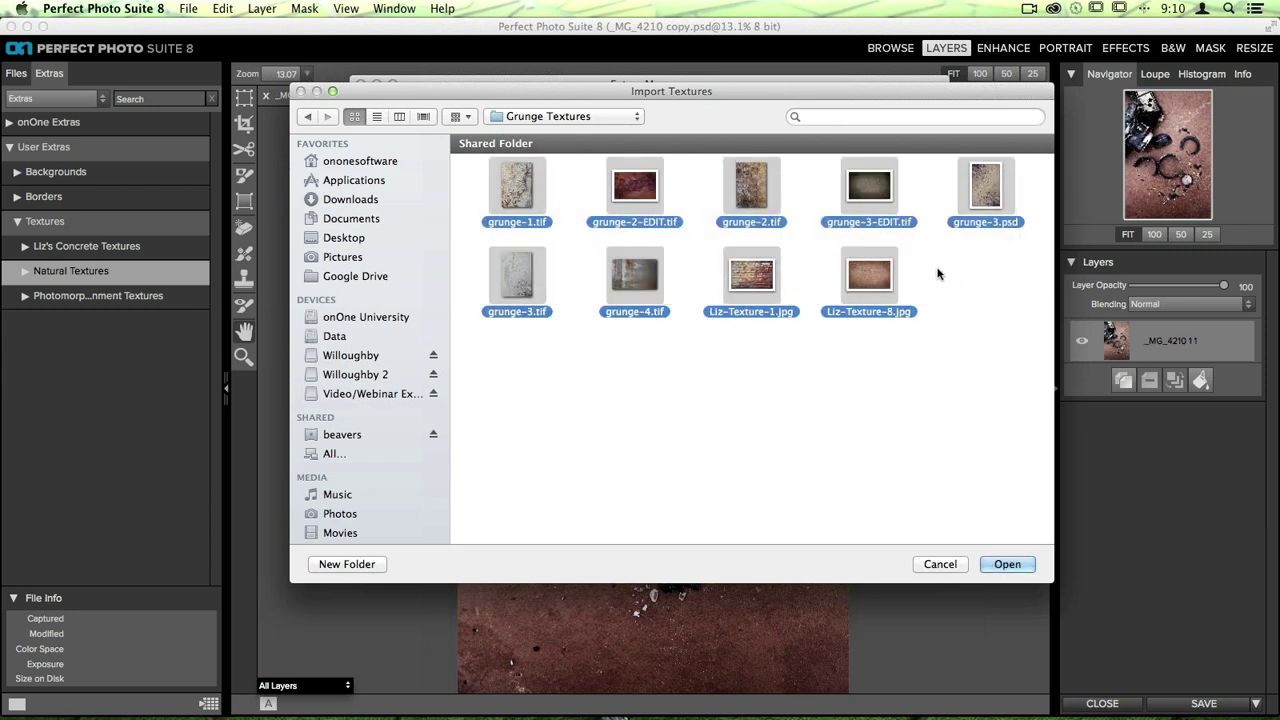
left_click(858, 357)
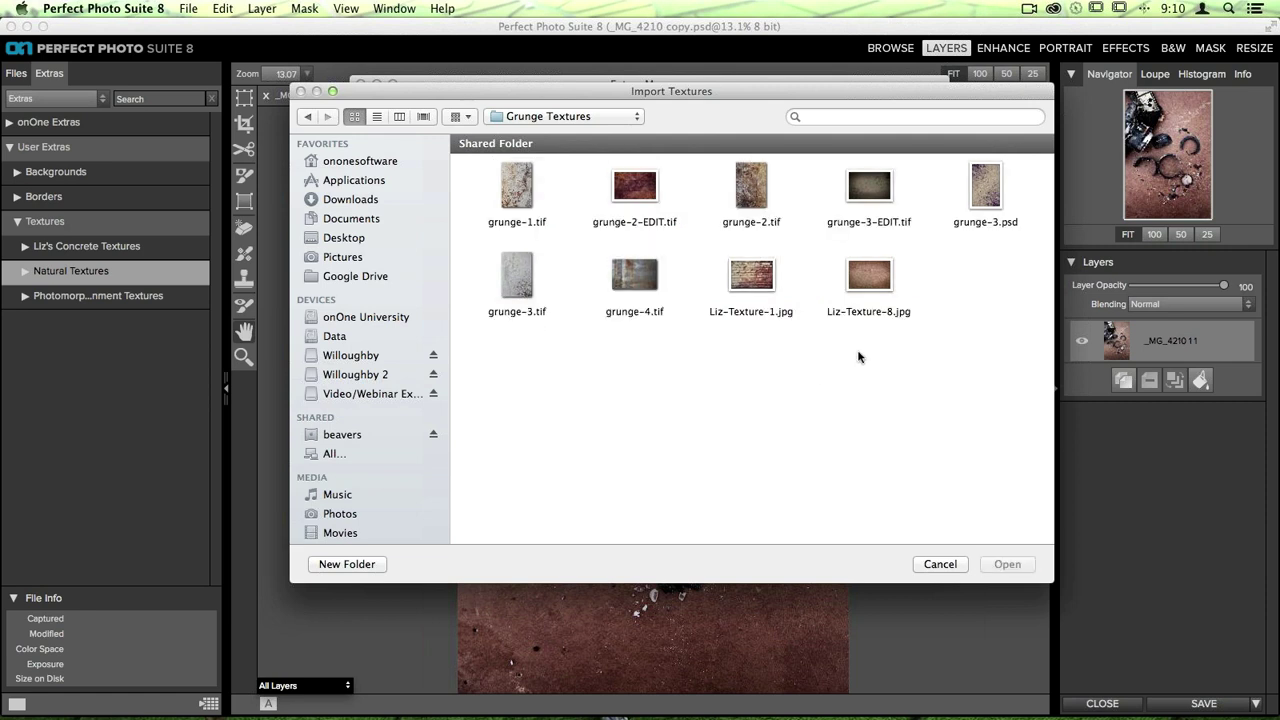
left_click(749, 279)
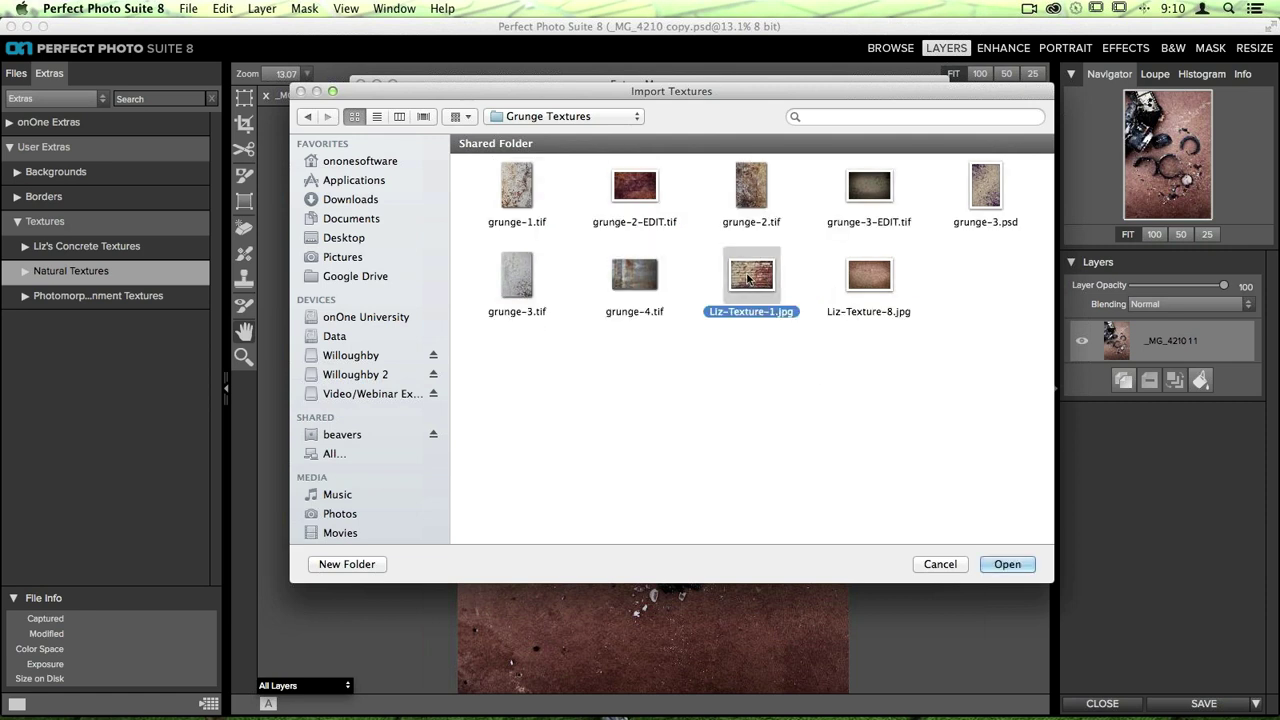
left_click(656, 283, "super")
left_click(521, 258, "super")
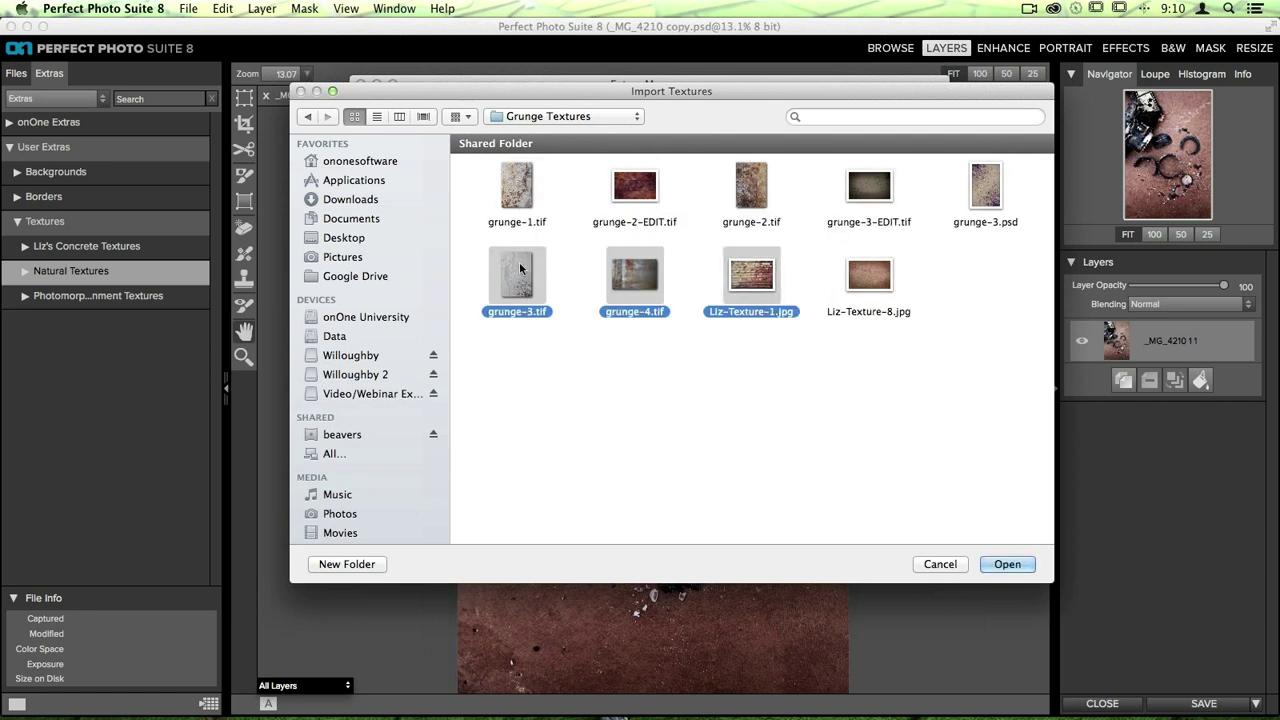
left_click(516, 186, "super")
left_click(645, 187, "super")
left_click(751, 186, "super")
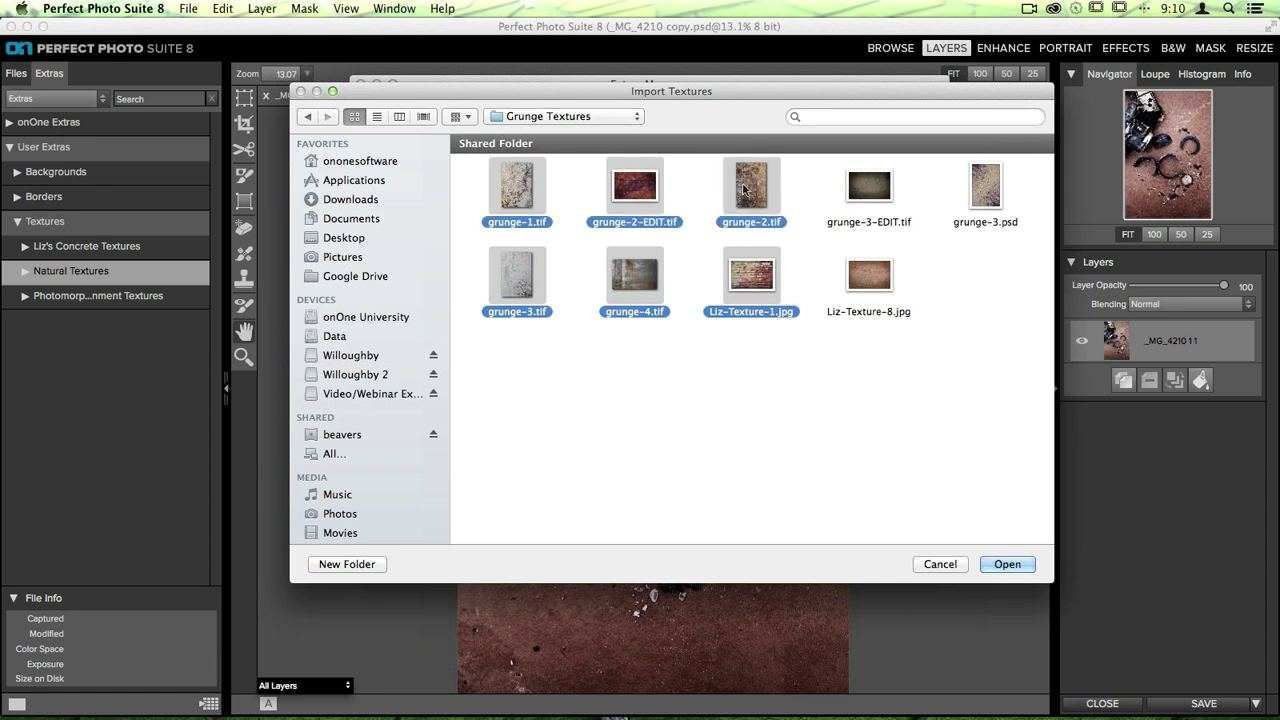
left_click(884, 192, "super")
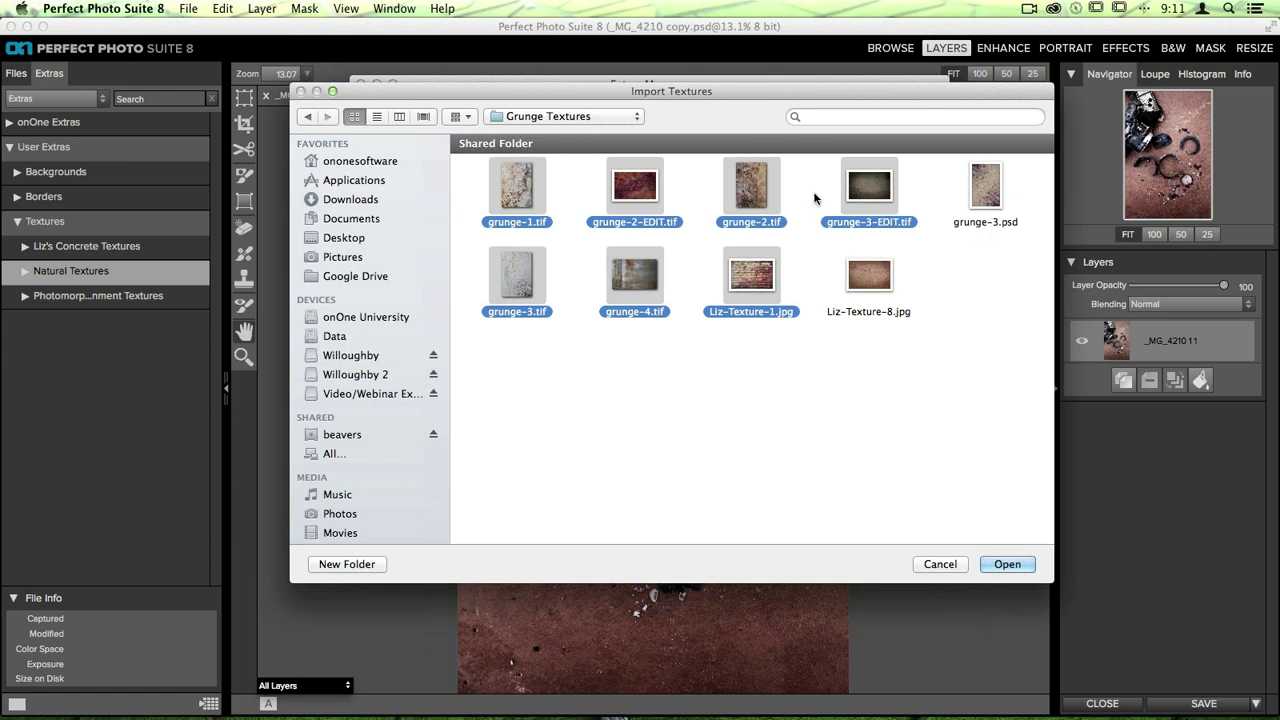
left_click(1007, 564)
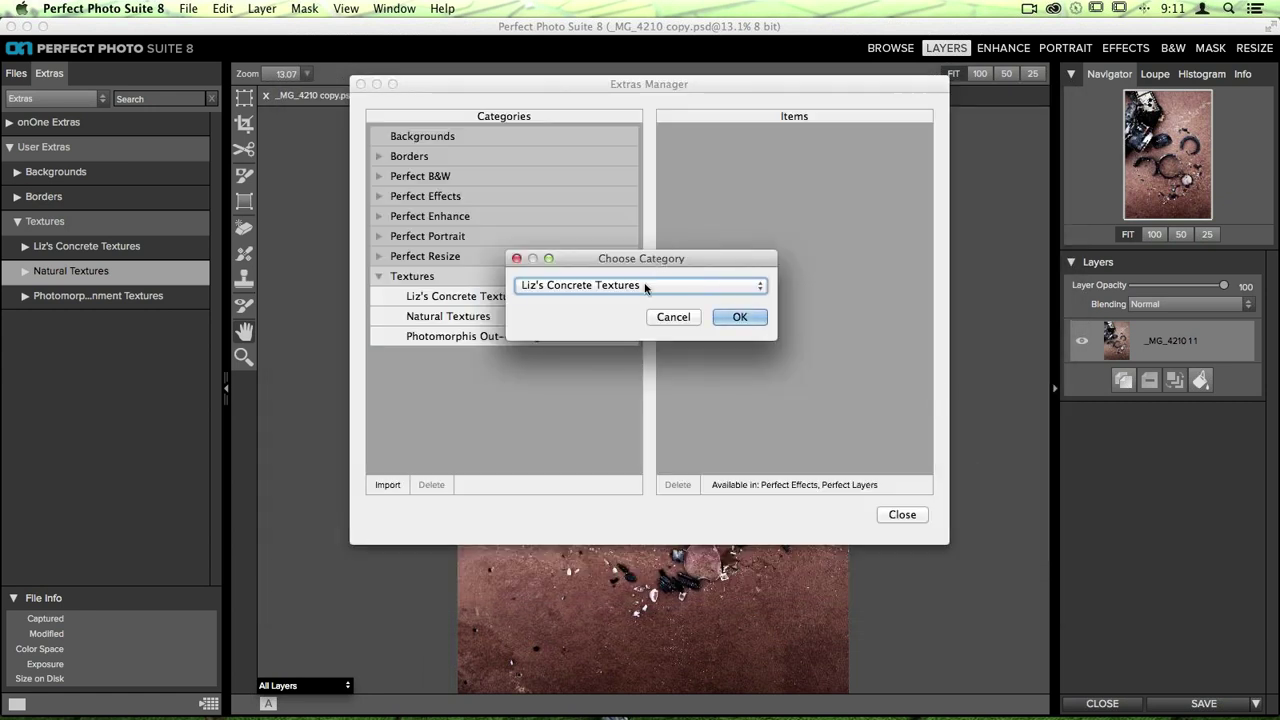
Import the textures into a new category named with the owner's possessive first name before "Grunge Textures", and dismiss the import report.
left_click(599, 287)
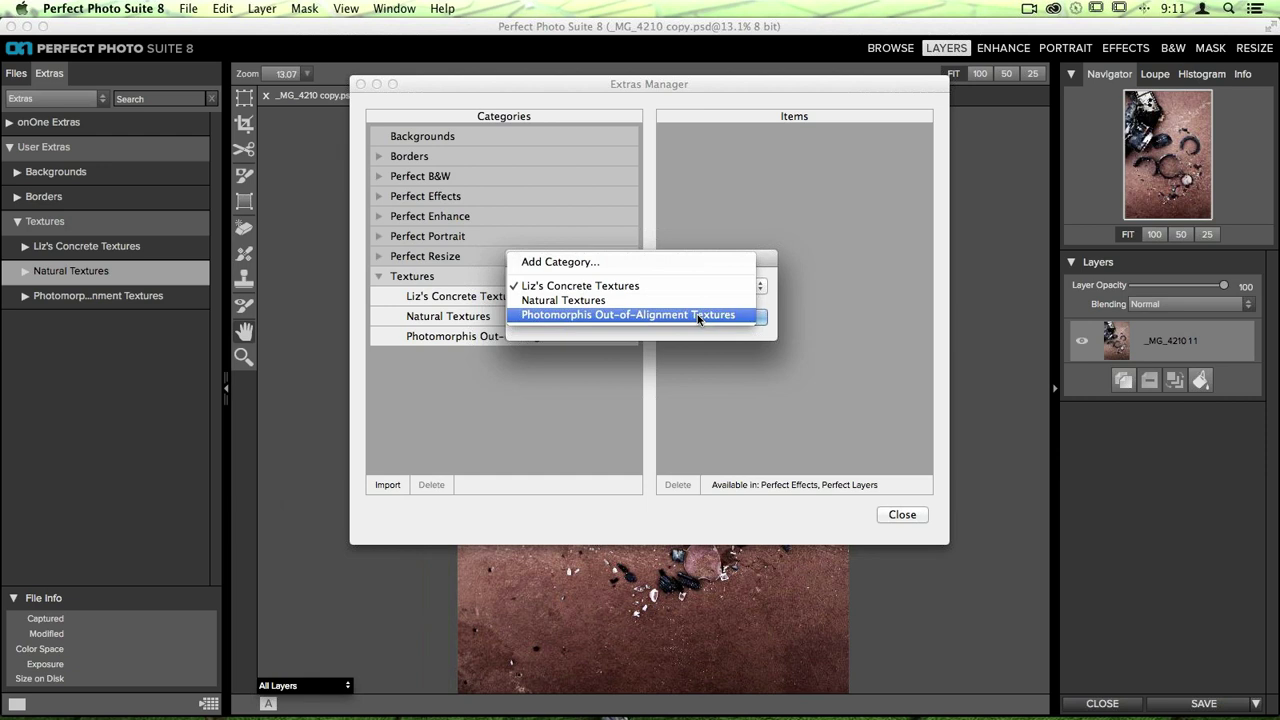
left_click(612, 258)
key("Left")
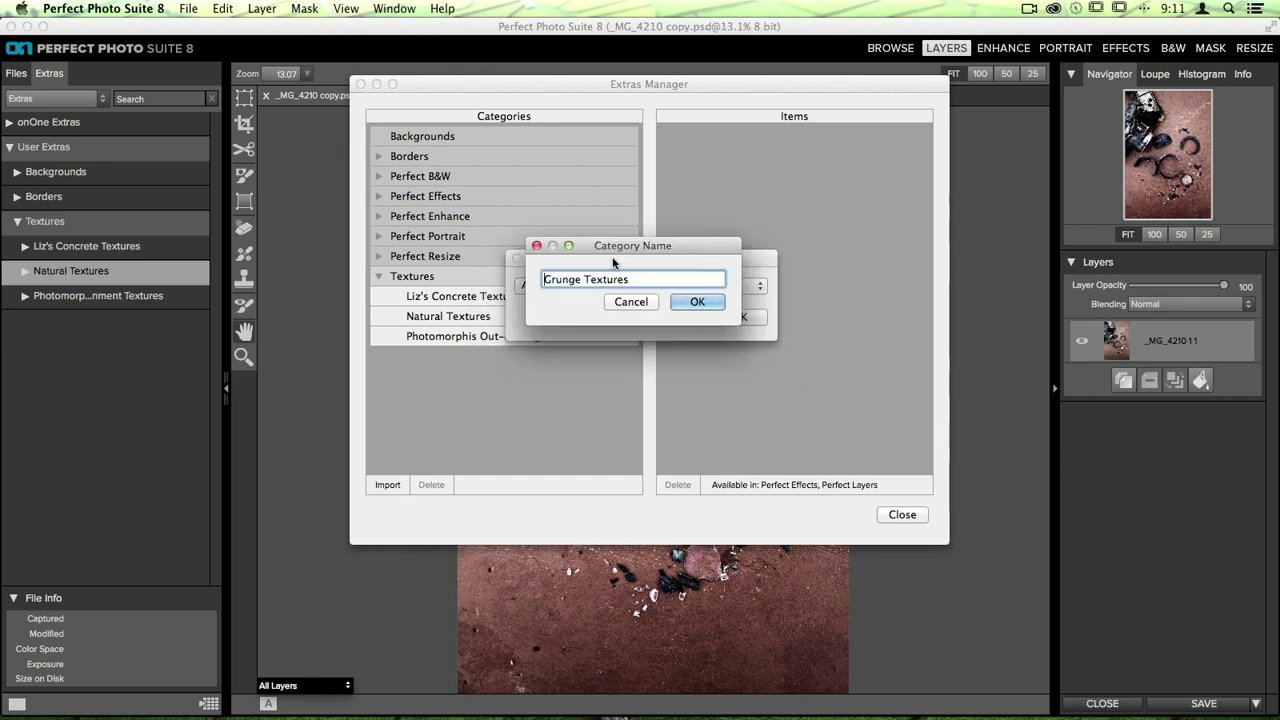
type("Liz's")
left_click(692, 302)
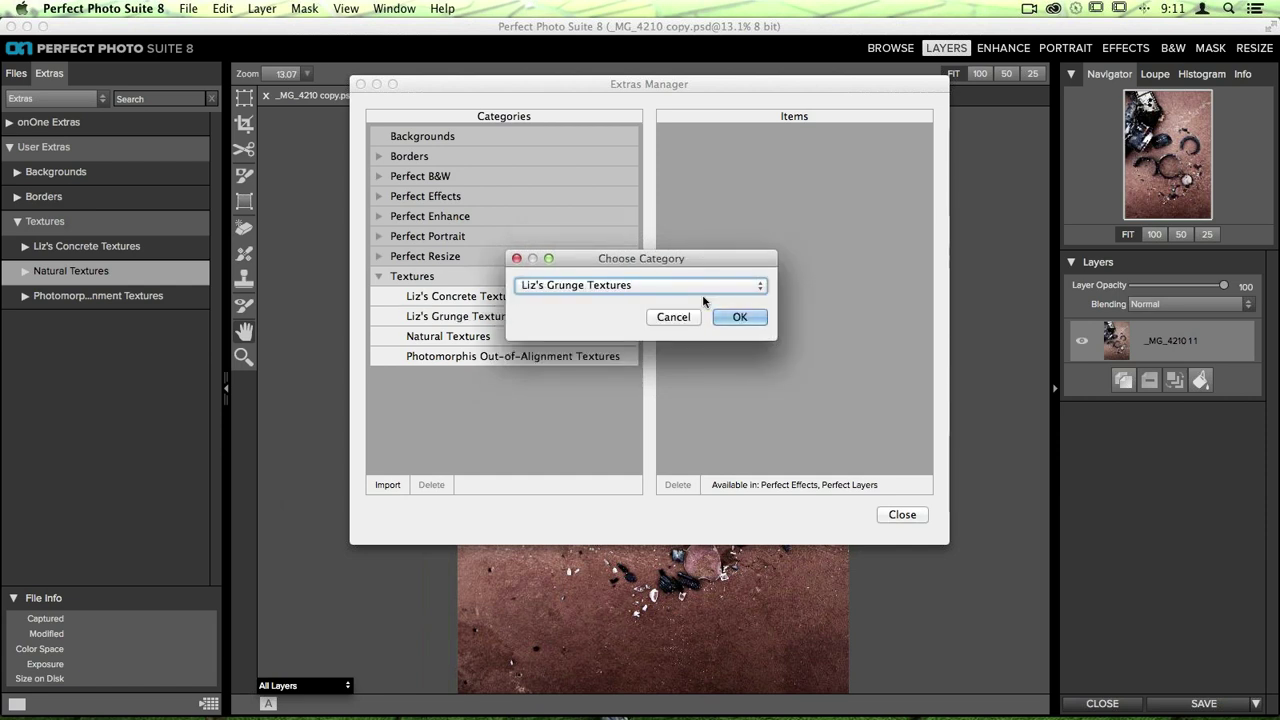
left_click(757, 318)
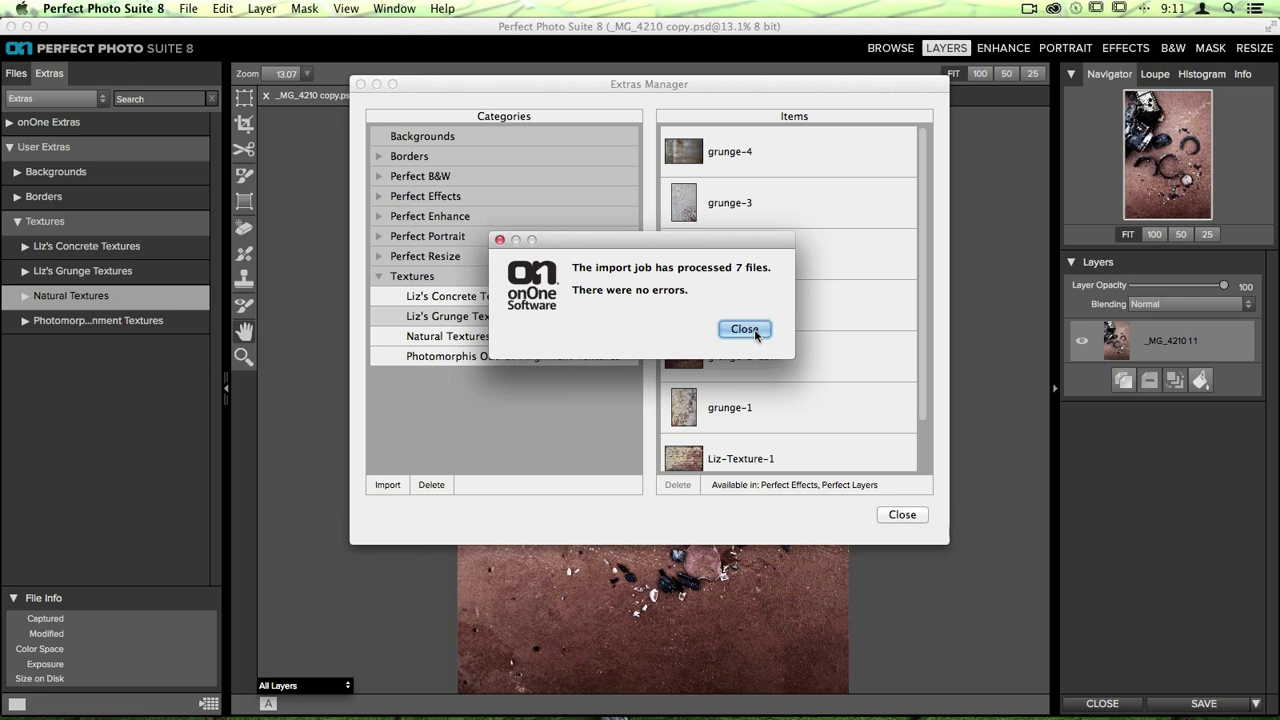
left_click(755, 331)
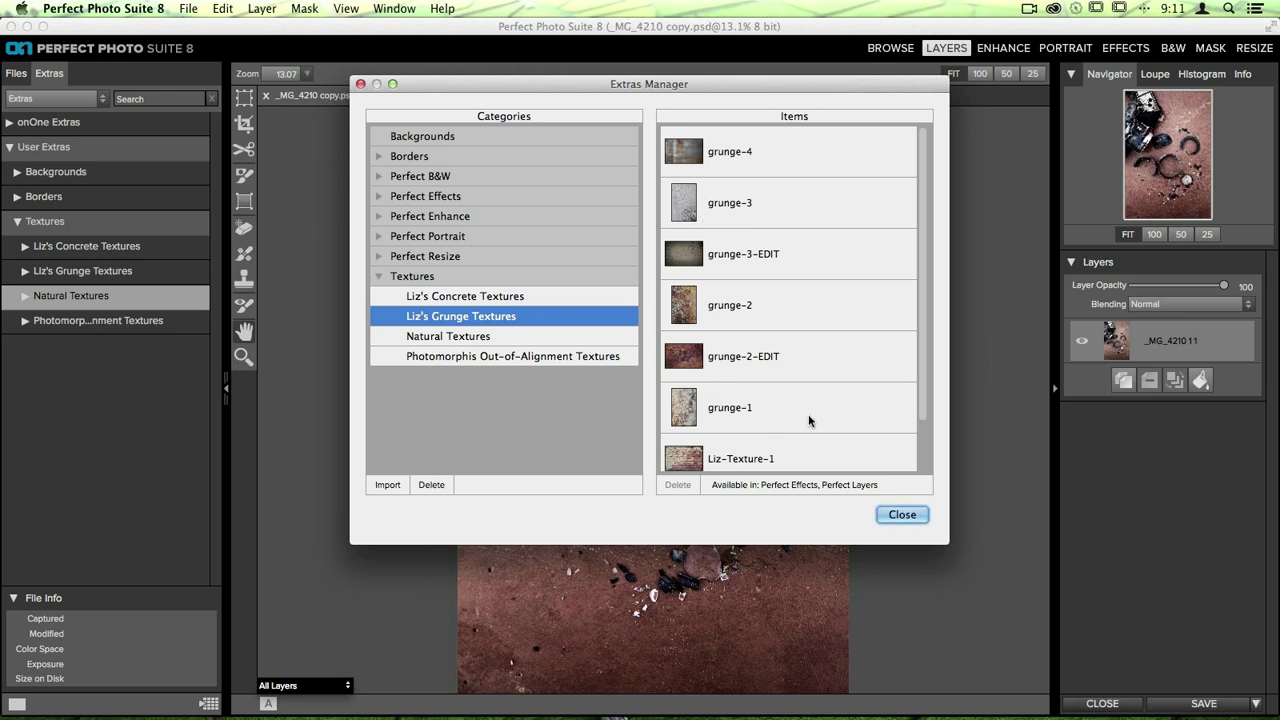
Look through the imported grunge items and check which modules can use the Backgrounds and Borders categories.
scroll(812, 203, "down", 2)
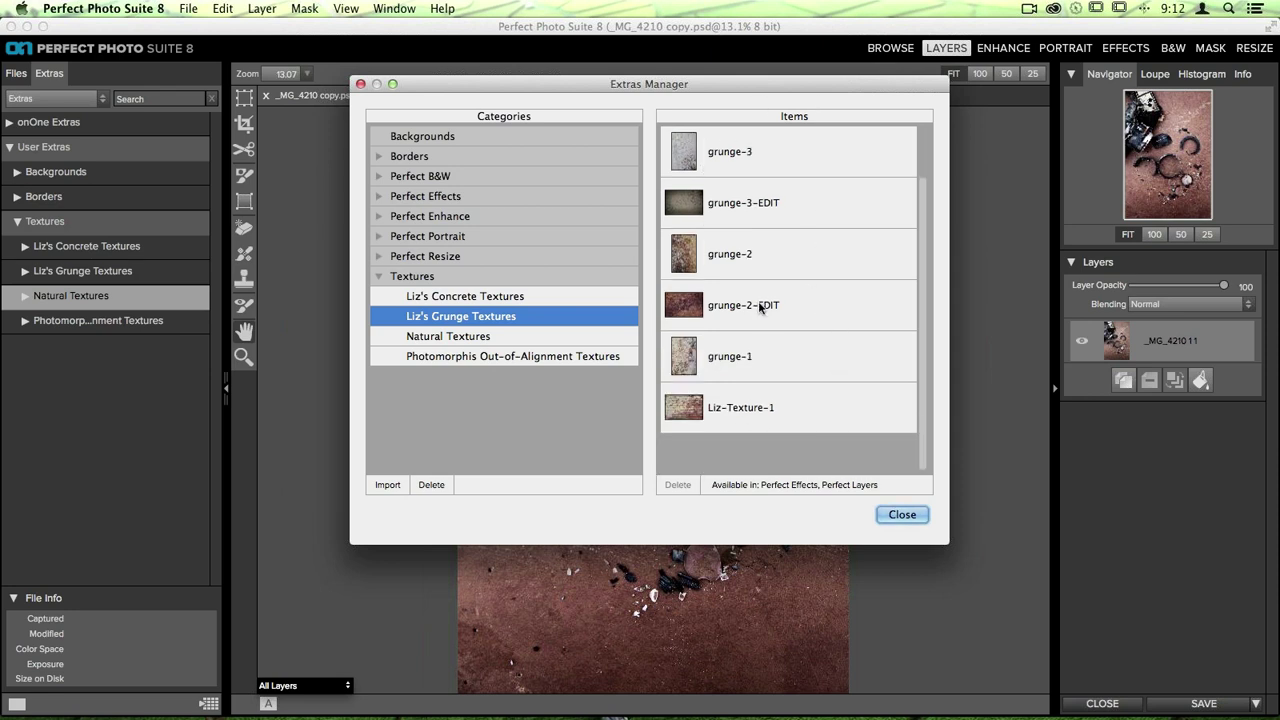
scroll(757, 206, "up", 2)
scroll(751, 156, "down", 2)
left_click(420, 136)
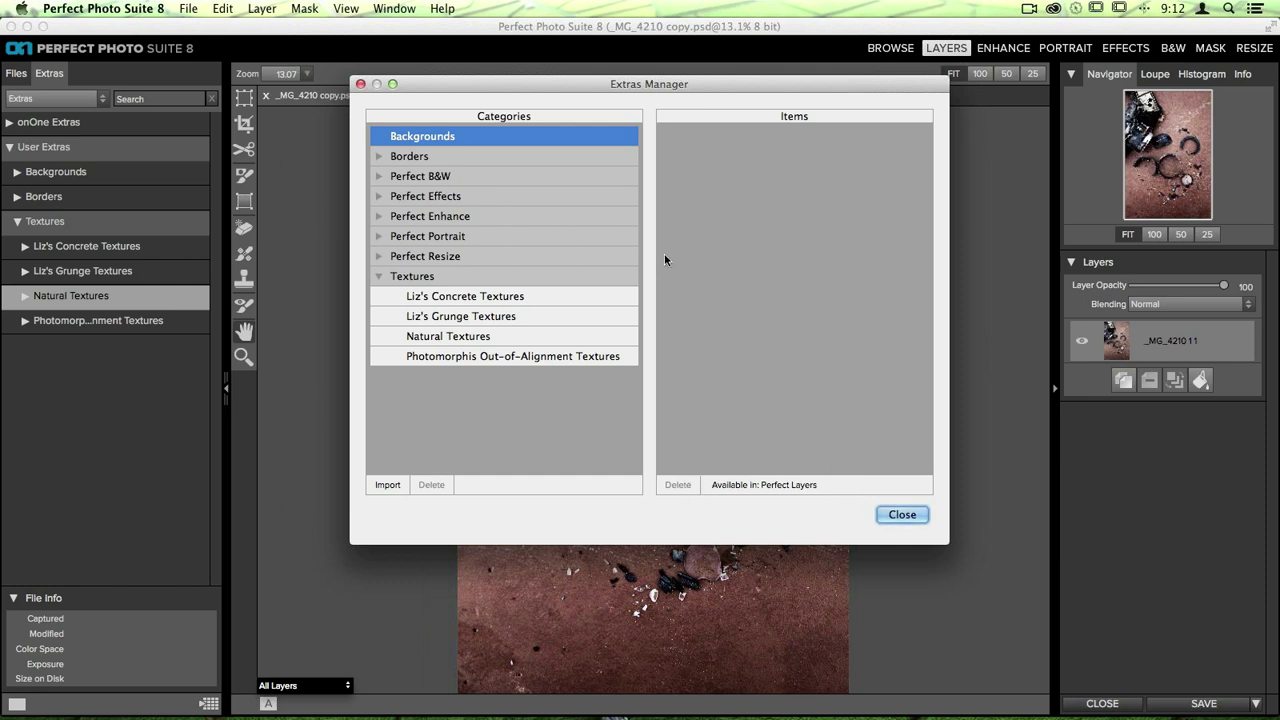
left_click(456, 161)
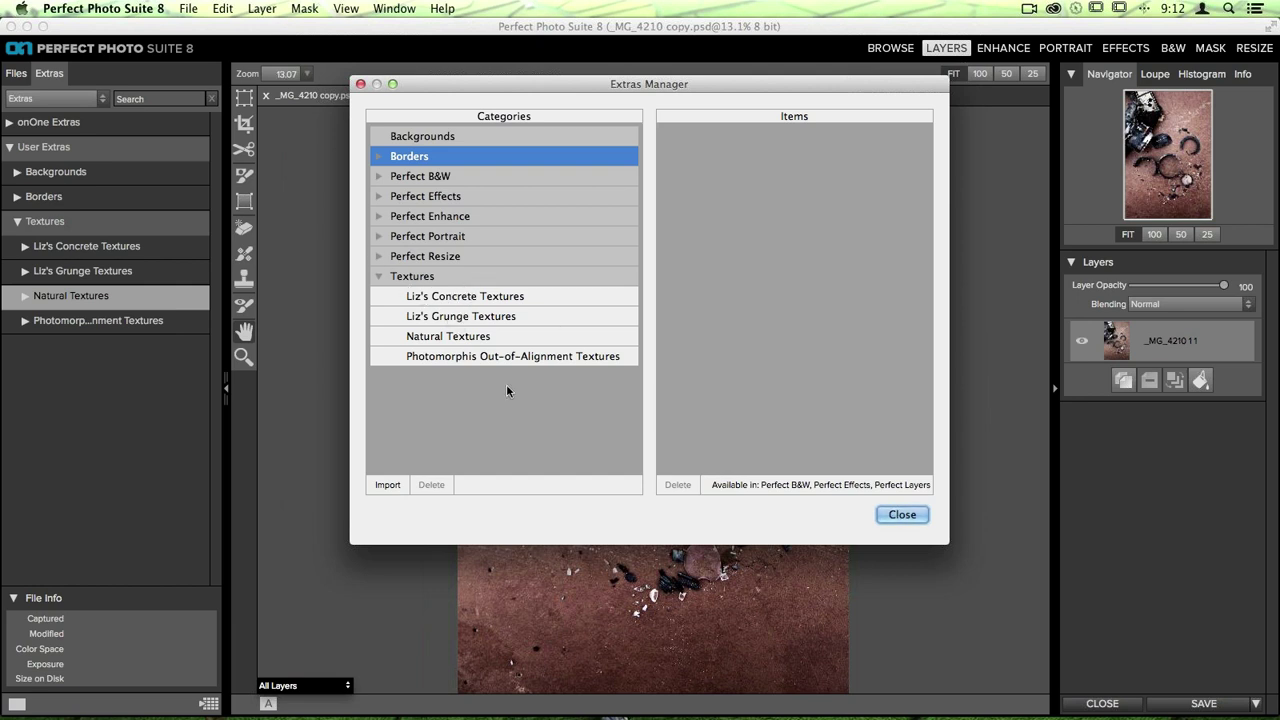
Delete the personal Concrete Textures category with its contents and close the Extras Manager.
left_click(455, 298)
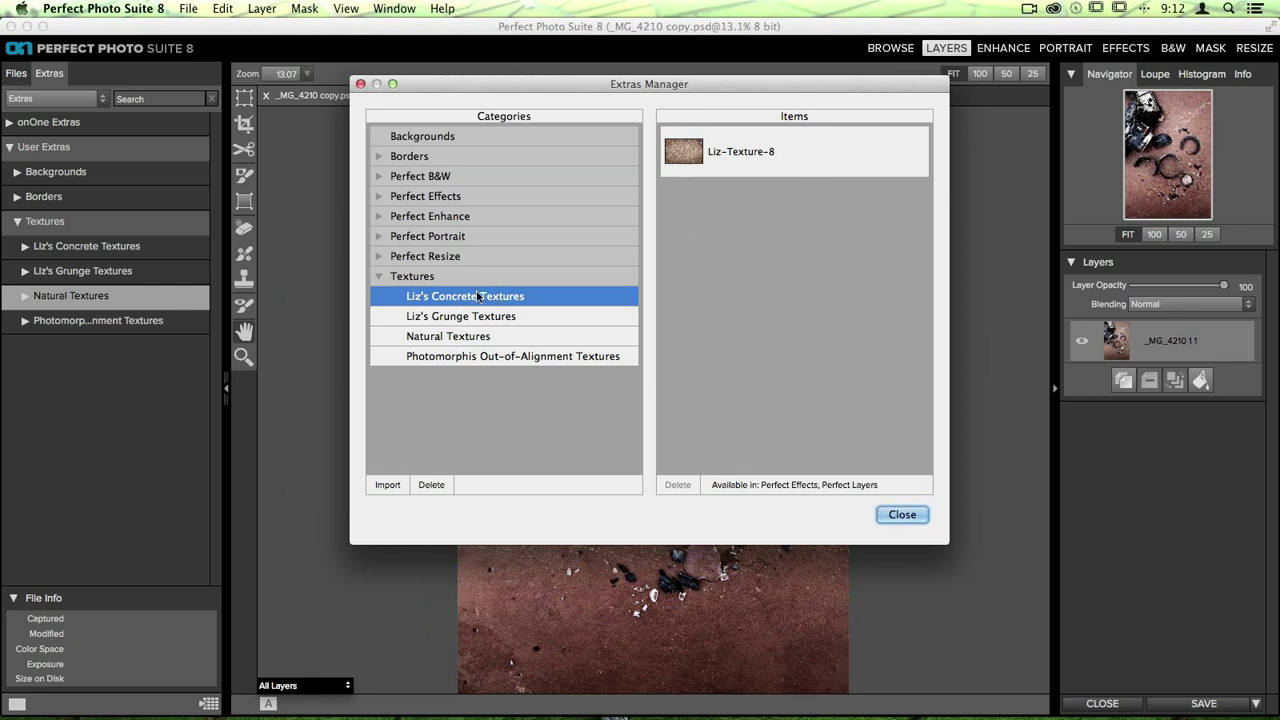
left_click(432, 485)
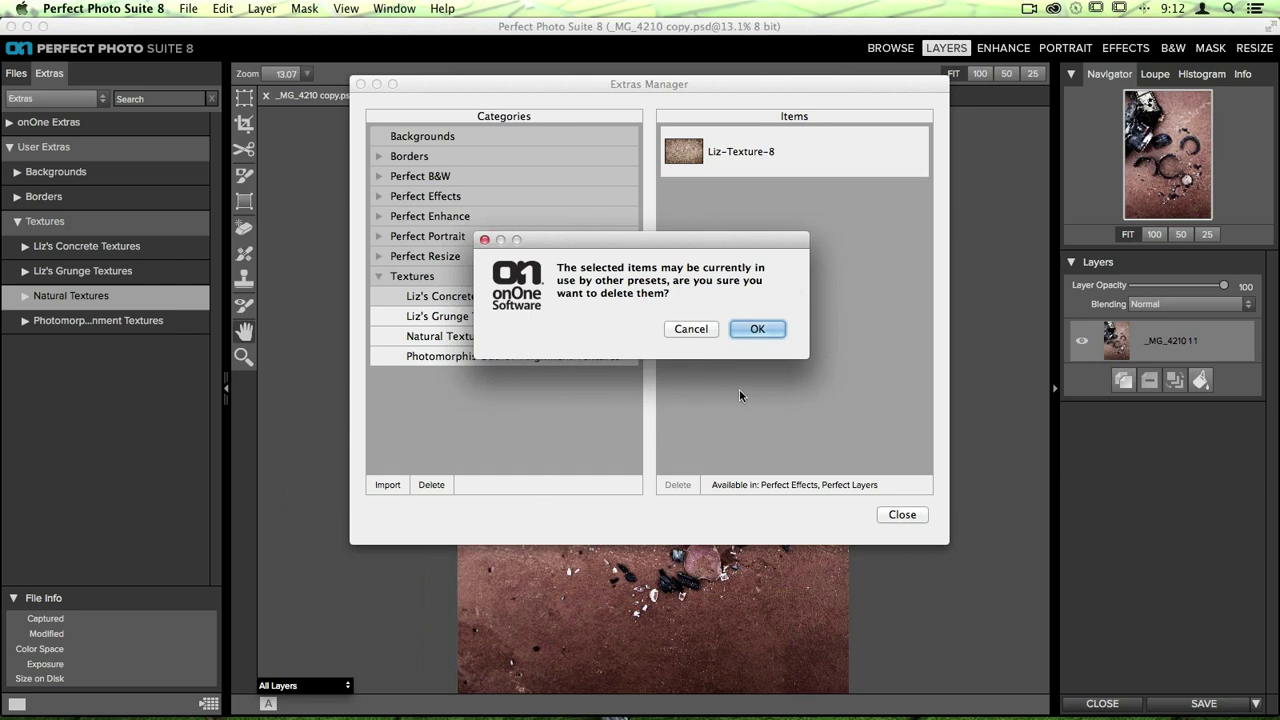
left_click(763, 333)
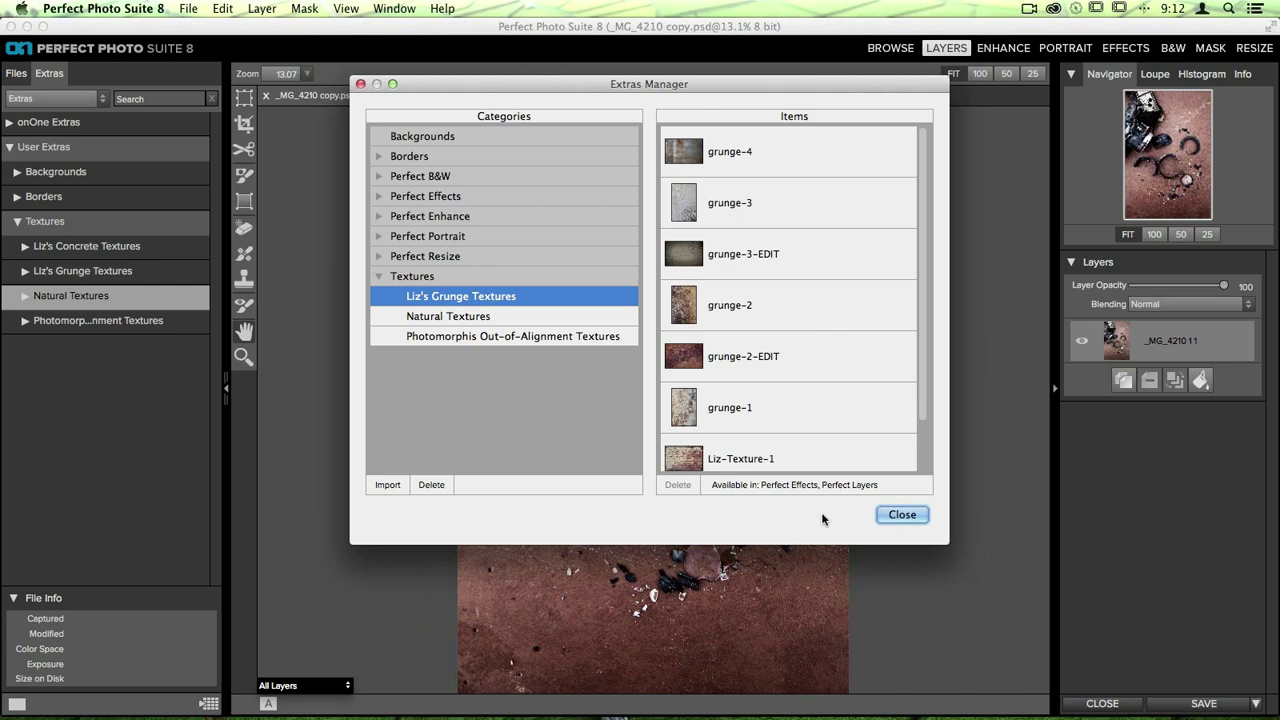
left_click(900, 515)
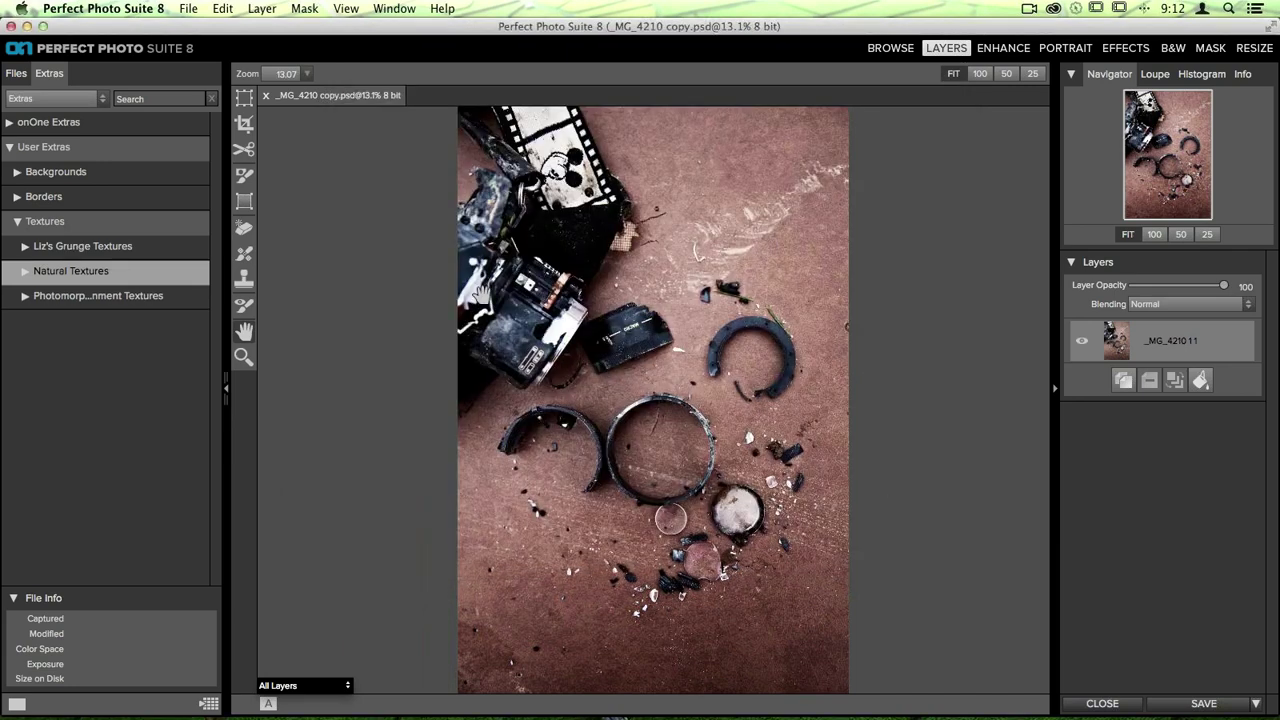
Expand the new Grunge Textures category under User Extras and browse through its imported textures.
left_click(21, 250)
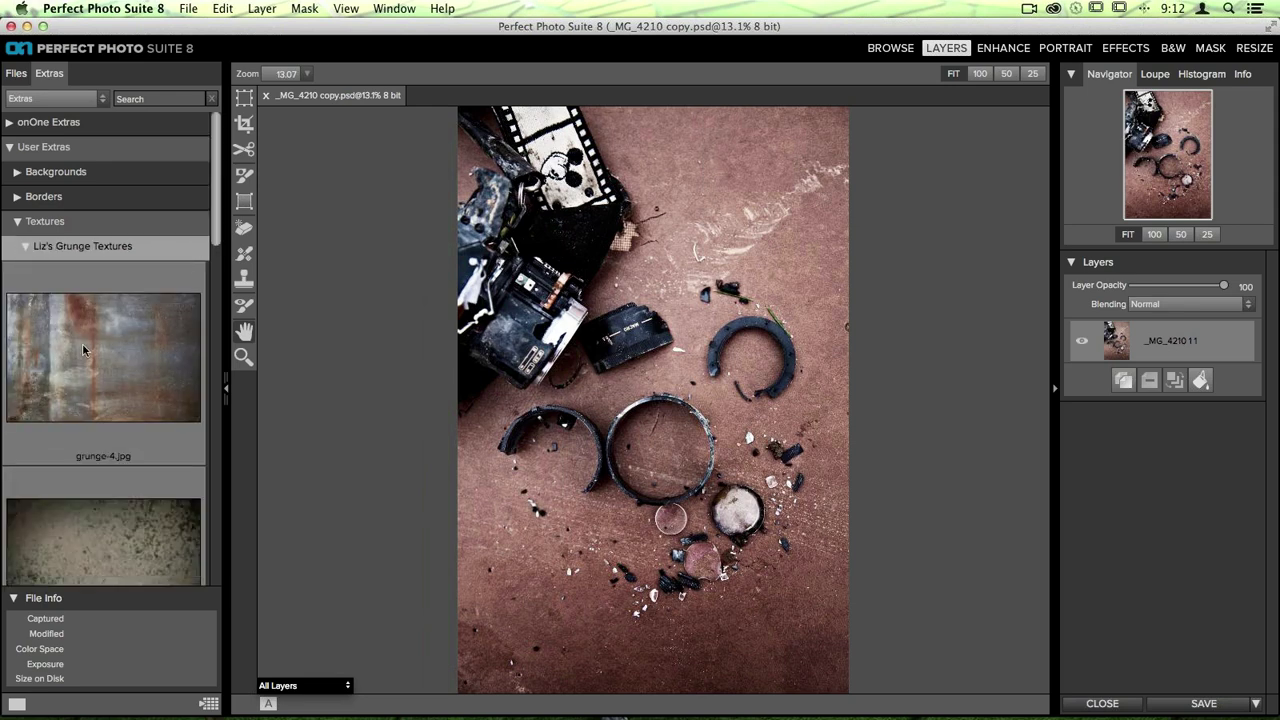
scroll(110, 350, "down", 5)
scroll(110, 350, "down", 5)
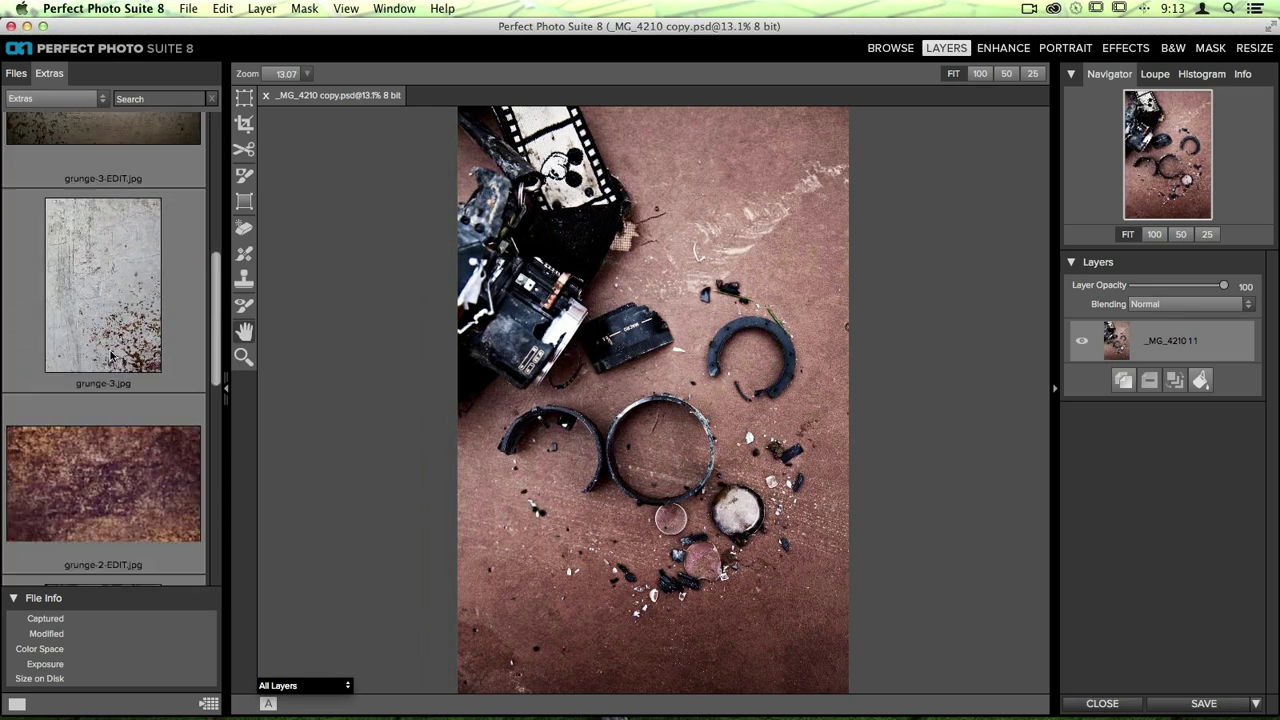
scroll(110, 355, "down", 7)
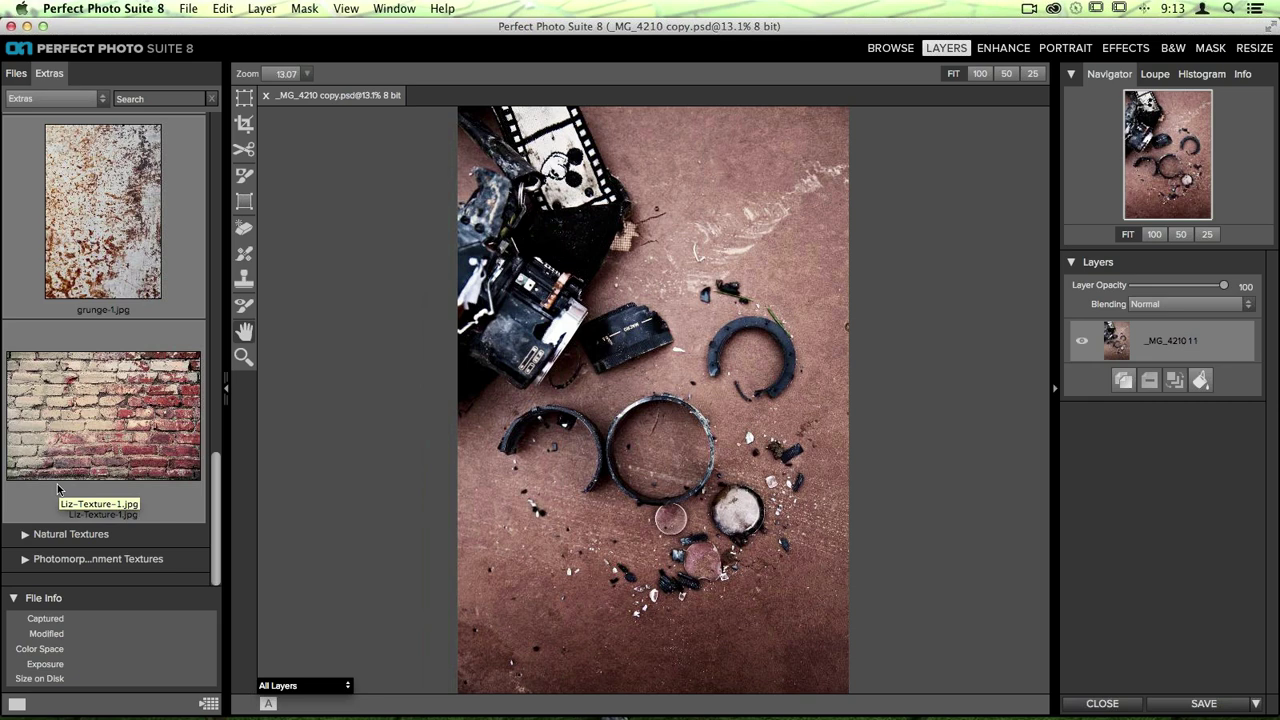
scroll(58, 489, "up", 10)
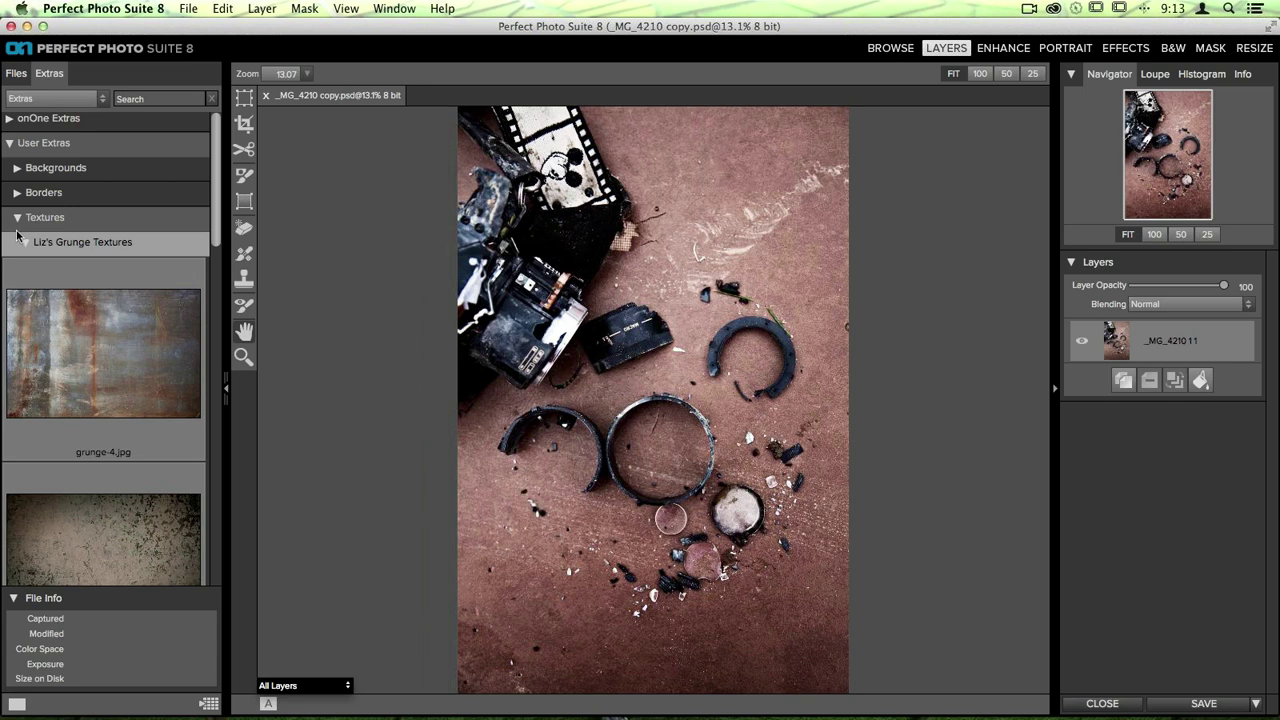
scroll(94, 375, "down", 10)
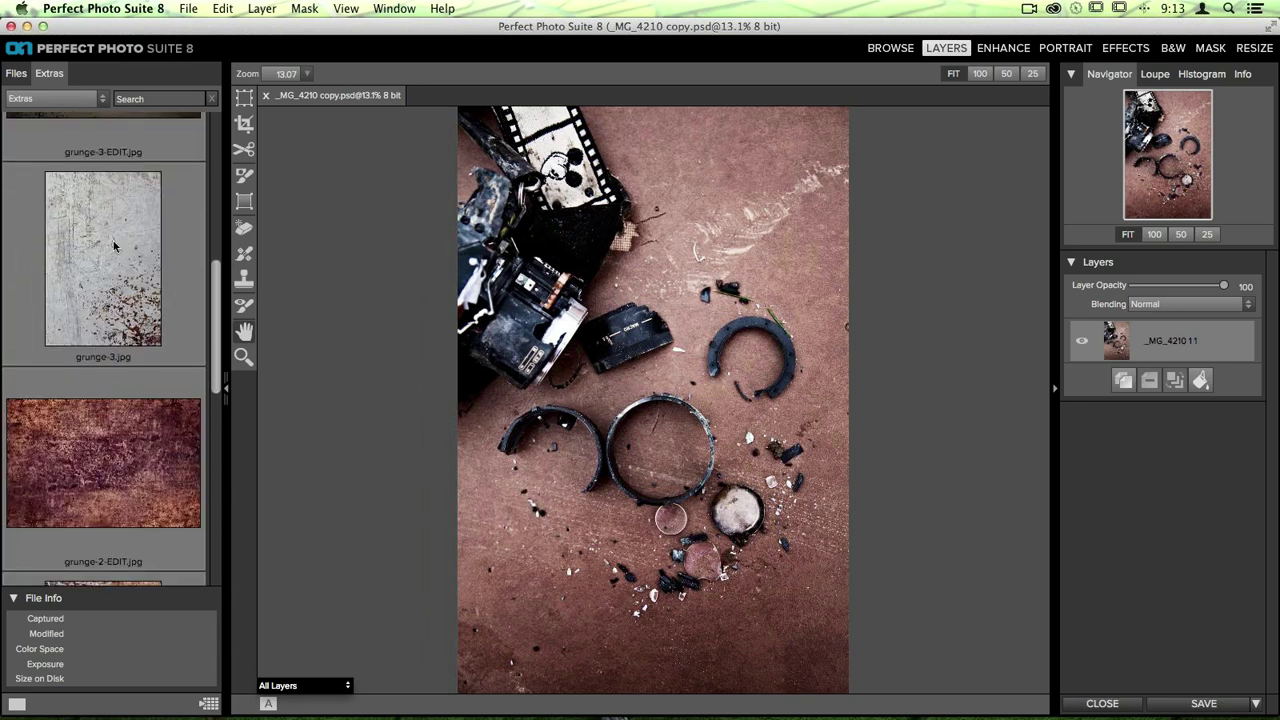
Examine the file info of grunge-3.jpg and grunge-2-EDIT.jpg and look over the other grunge textures.
left_click(114, 245)
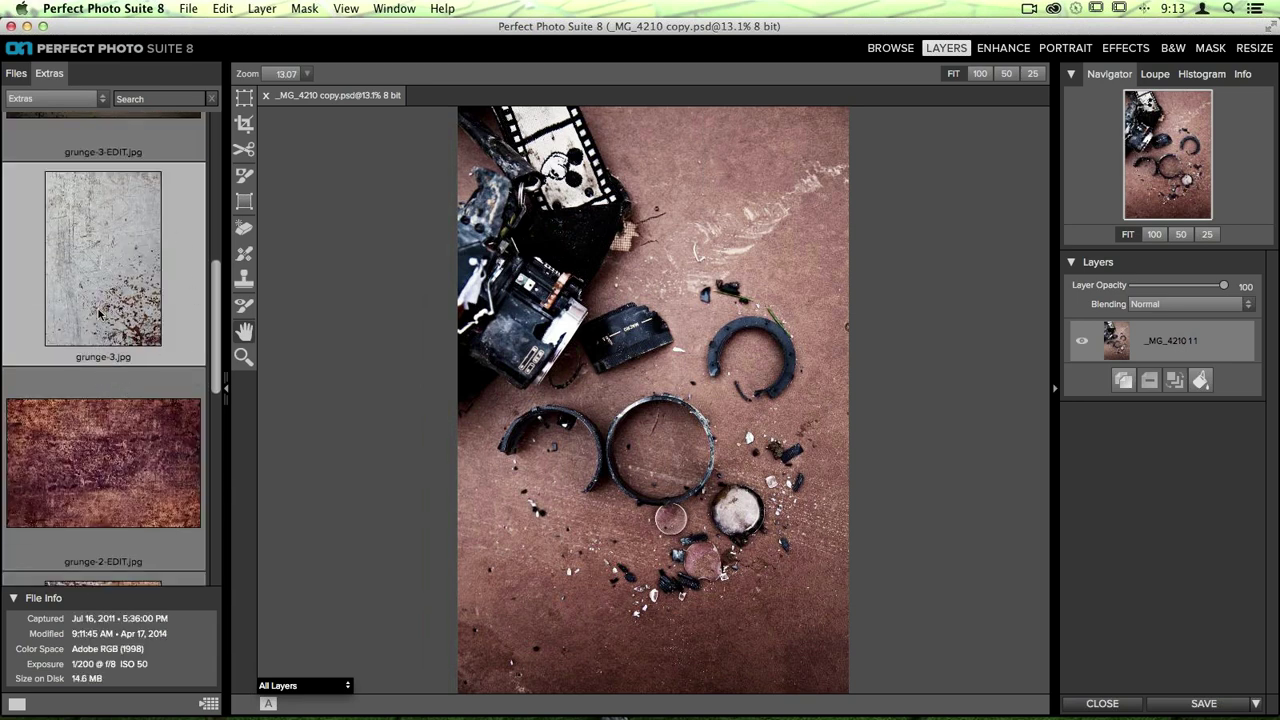
scroll(80, 400, "down", 5)
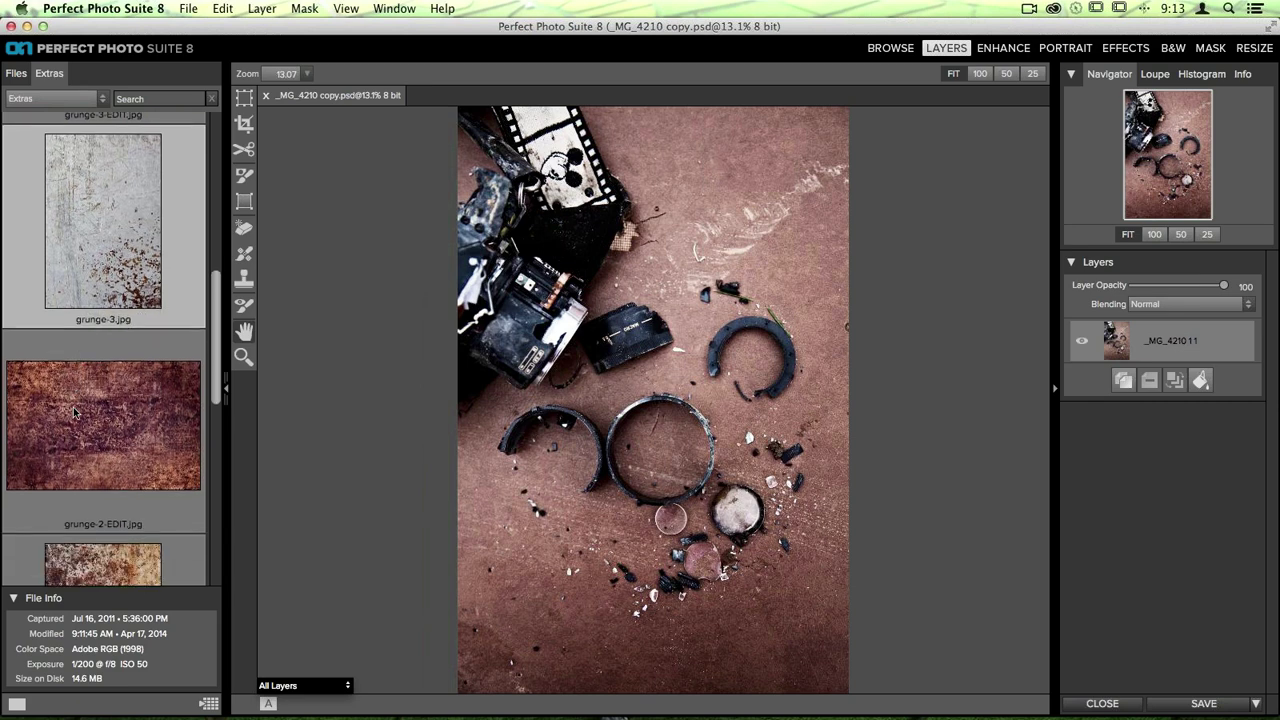
scroll(74, 410, "up", 2)
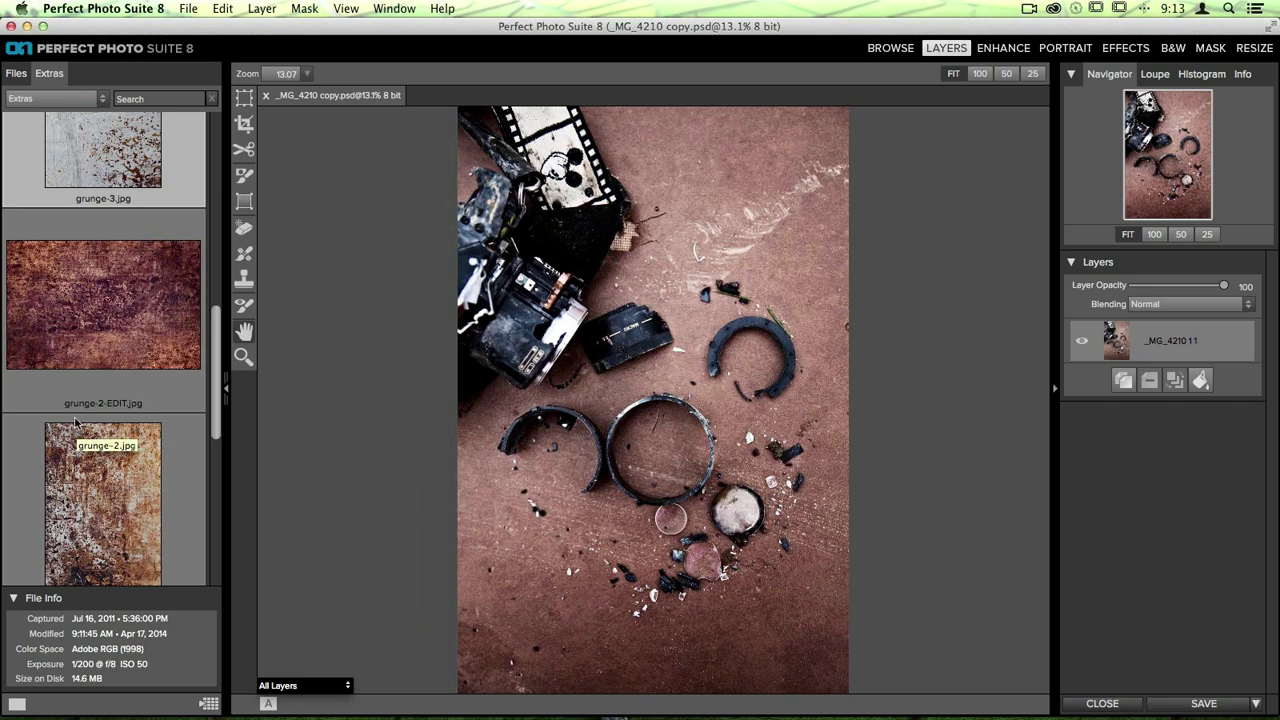
left_click(110, 306)
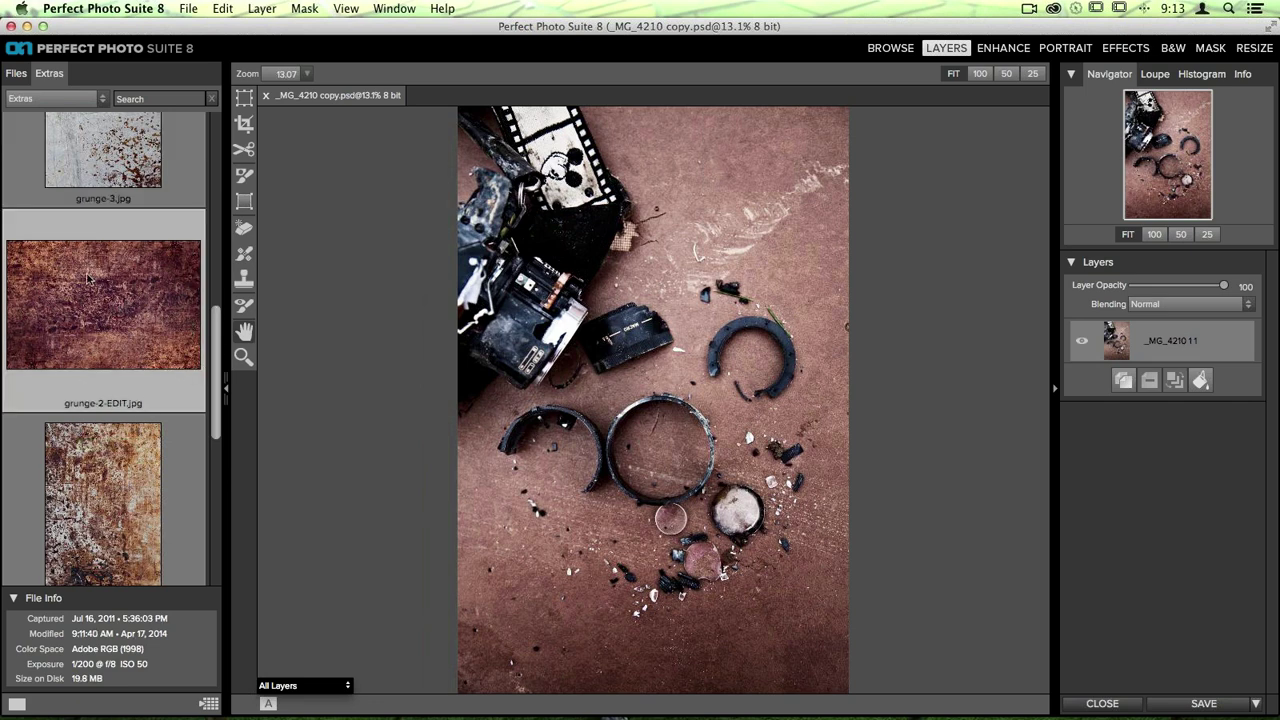
scroll(142, 337, "down", 3)
scroll(143, 342, "down", 3)
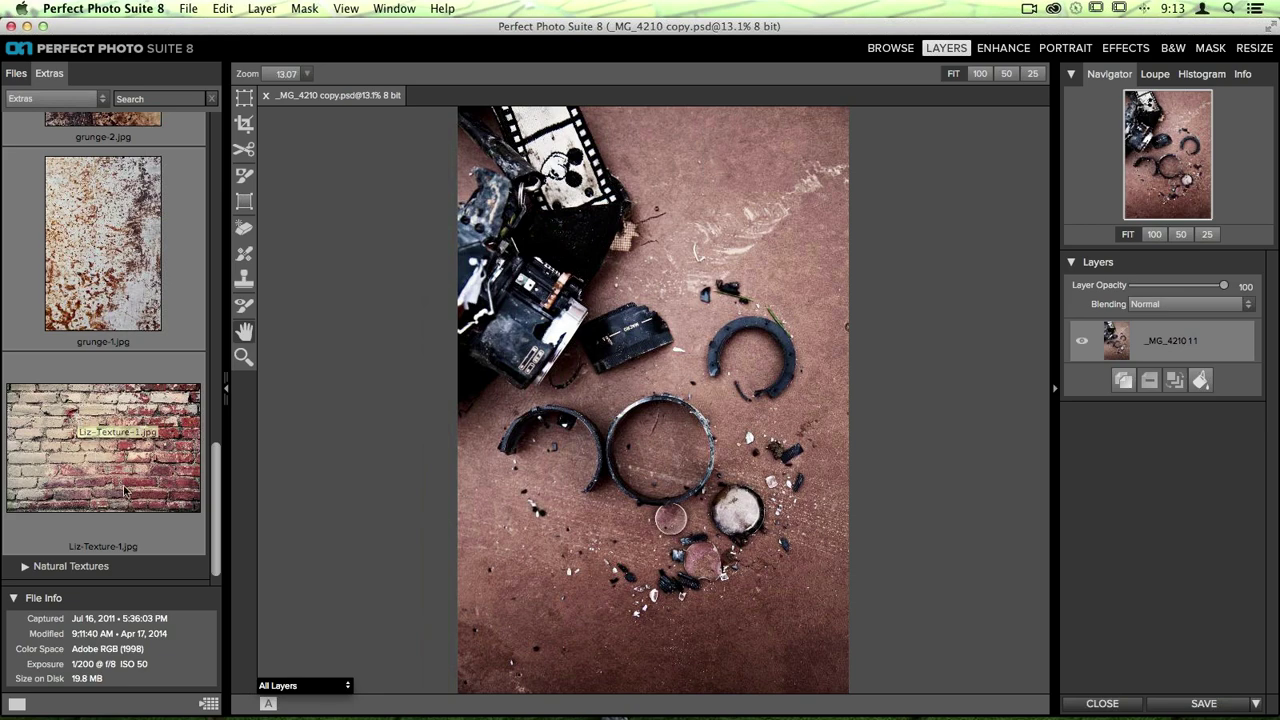
scroll(142, 450, "up", 5)
scroll(142, 450, "up", 3)
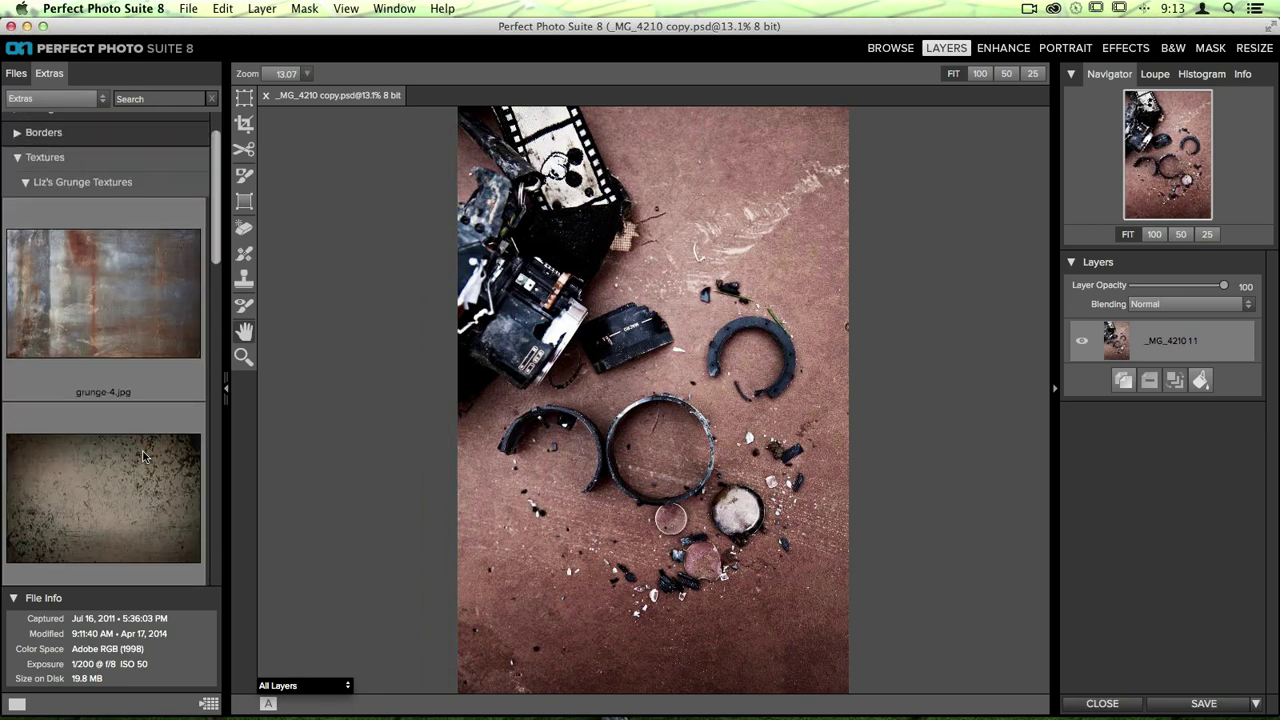
Add the grunge-3.jpg texture to the open photo using the Add as a layer option.
scroll(149, 448, "down", 2)
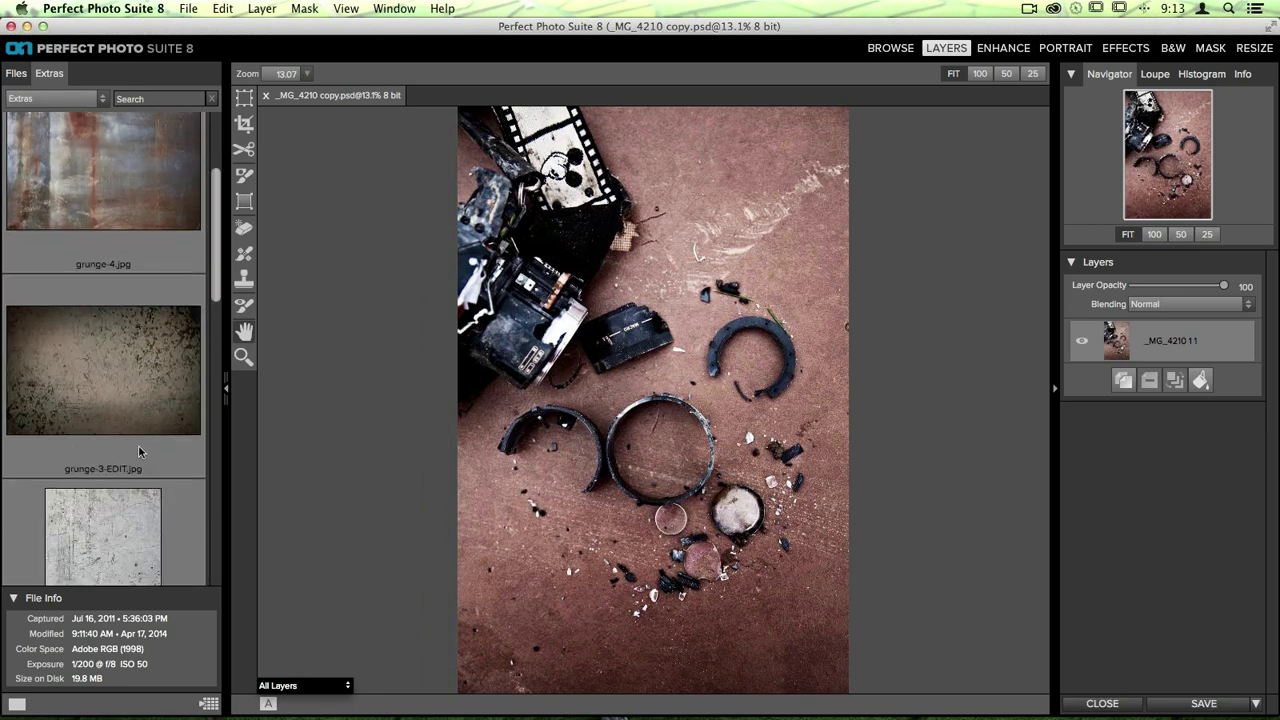
scroll(108, 390, "down", 3)
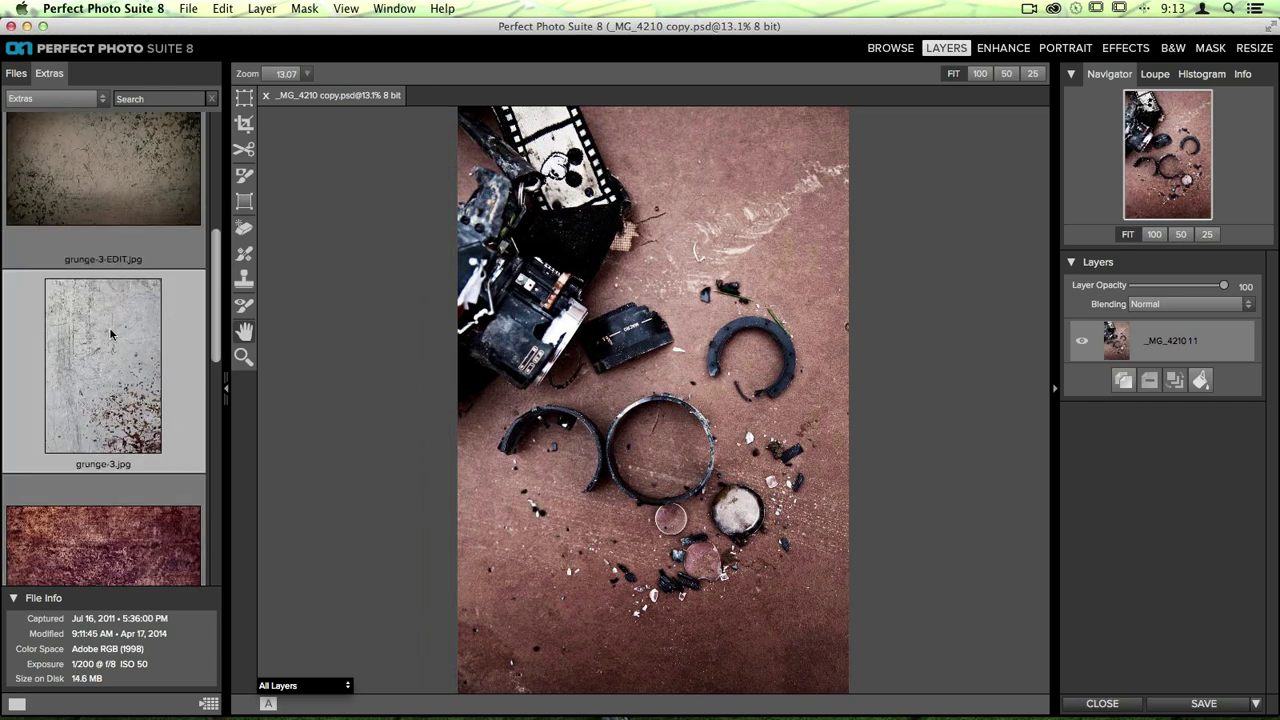
scroll(110, 330, "up", 1)
scroll(110, 335, "up", 1)
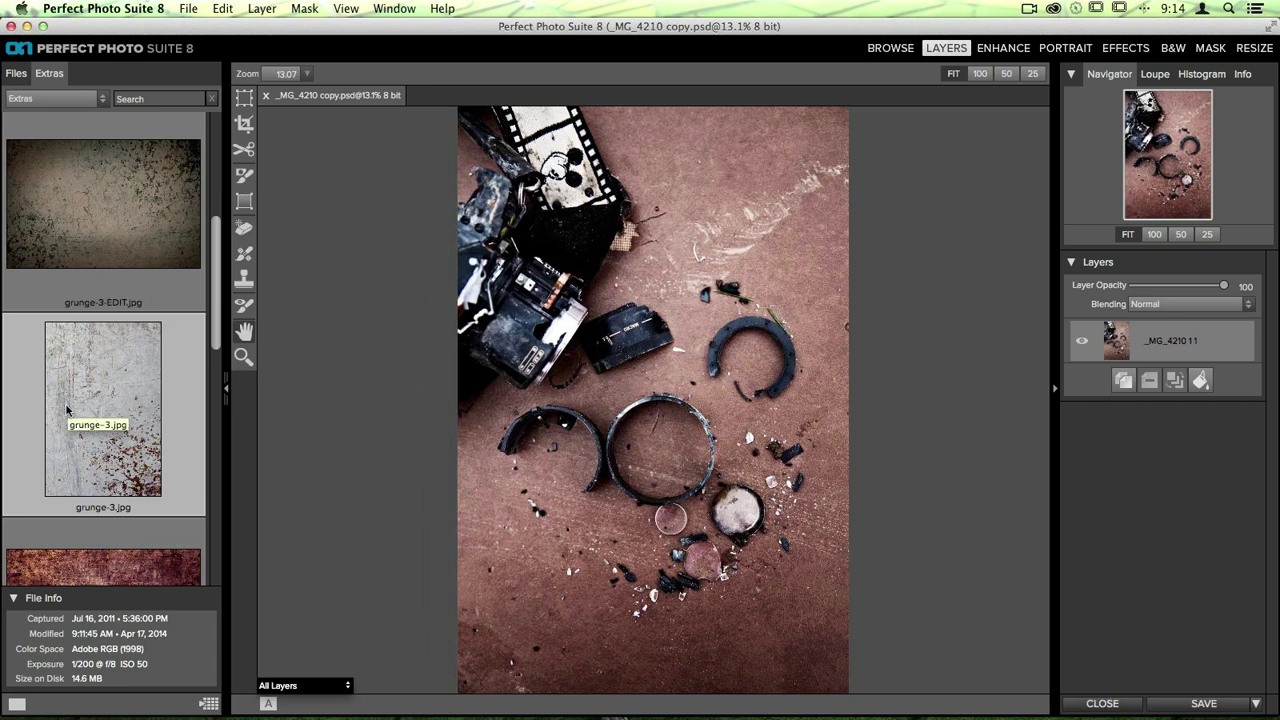
scroll(66, 410, "down", 2)
scroll(66, 410, "down", 5)
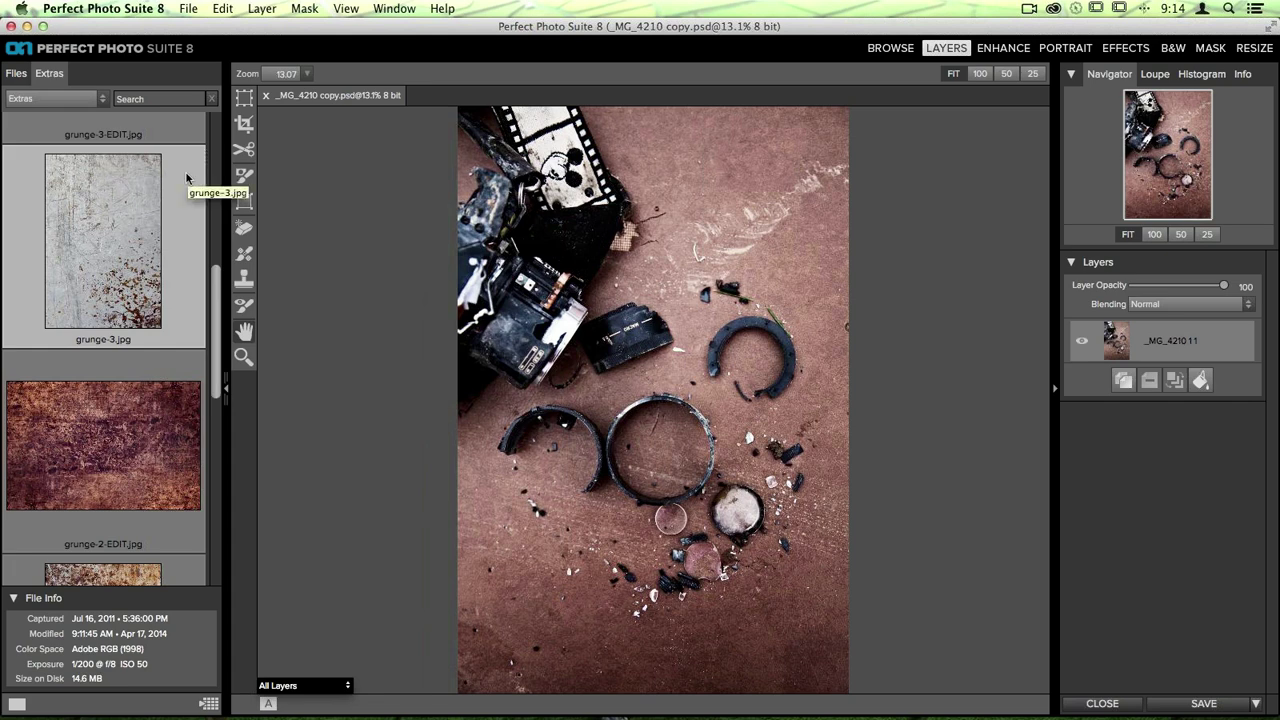
double_click(119, 243)
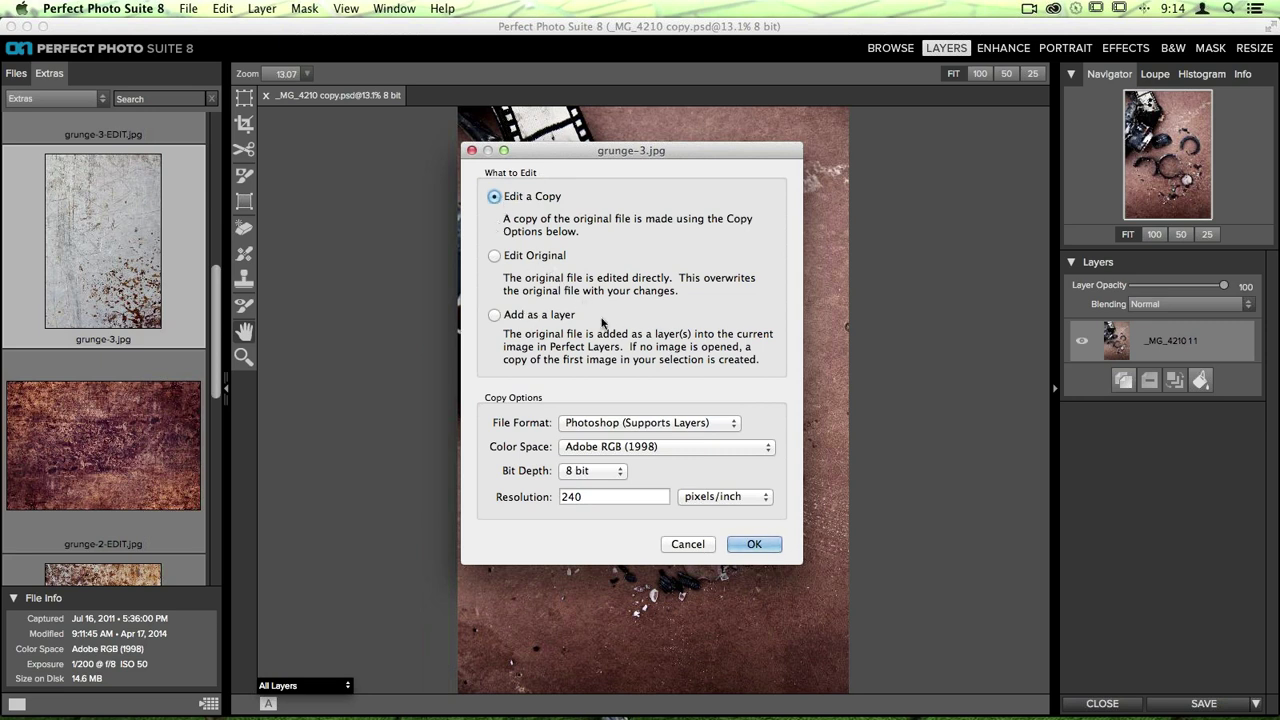
left_click(531, 315)
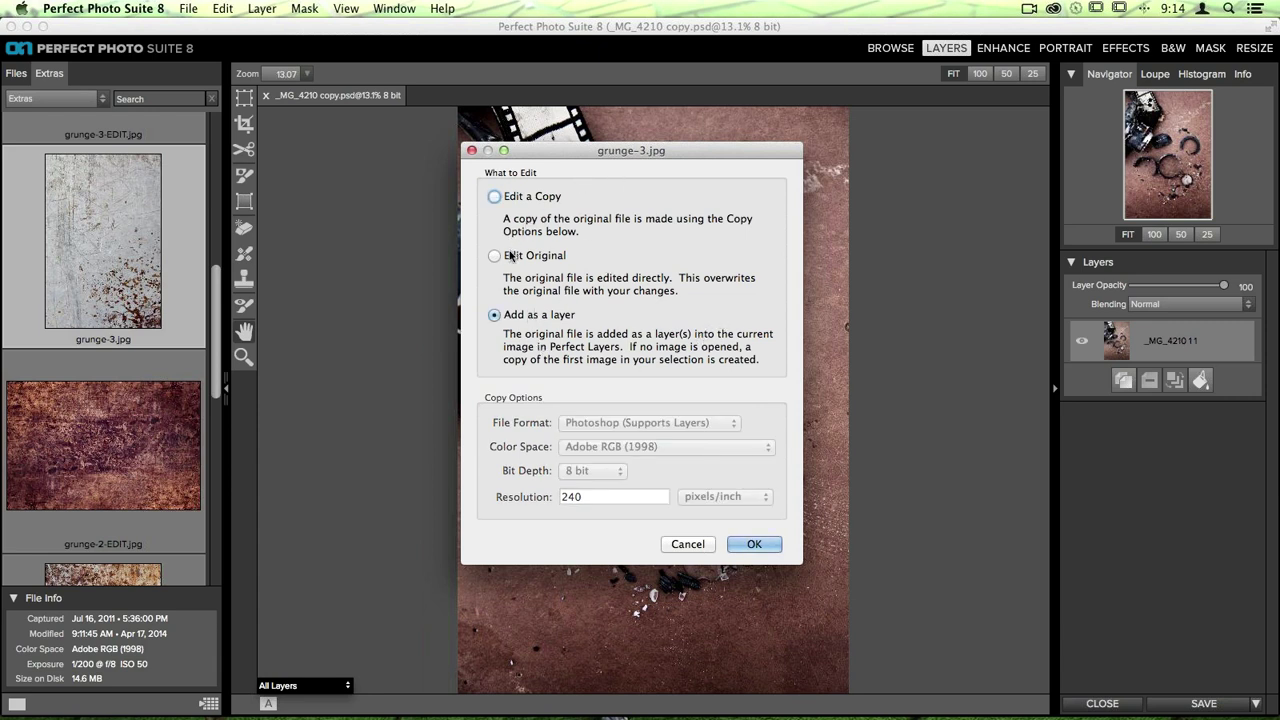
left_click(514, 197)
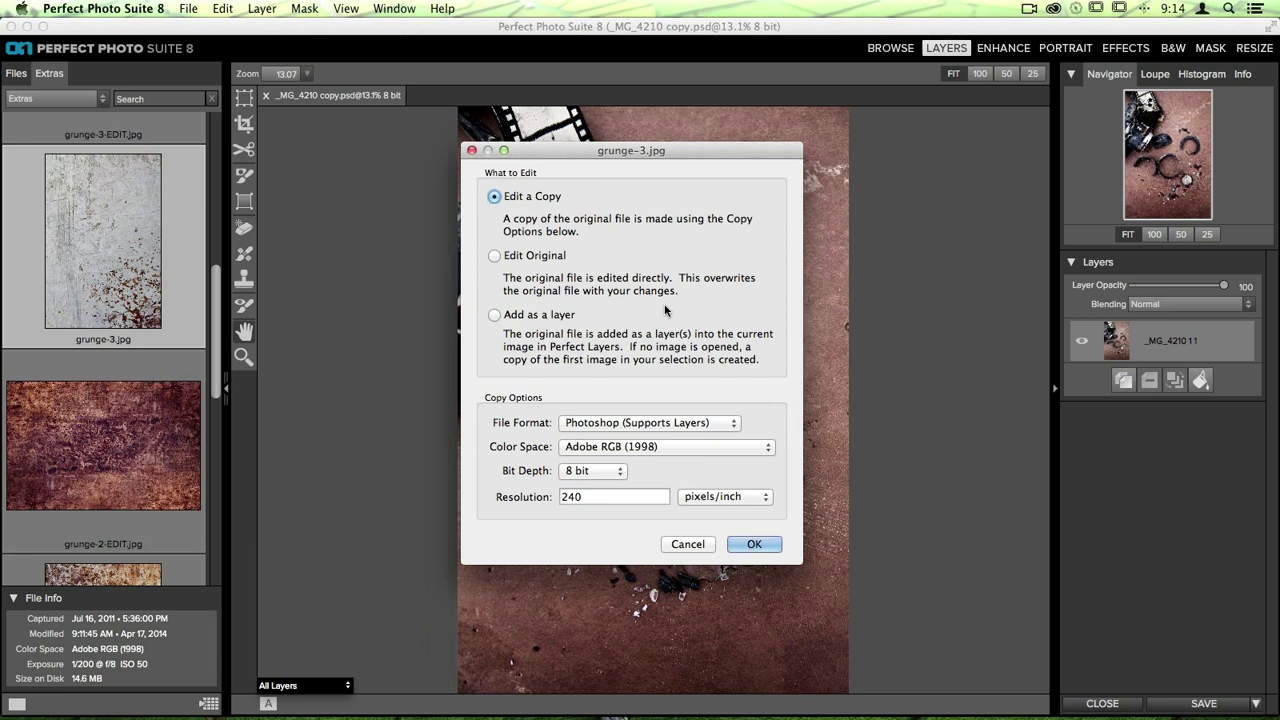
left_click(553, 316)
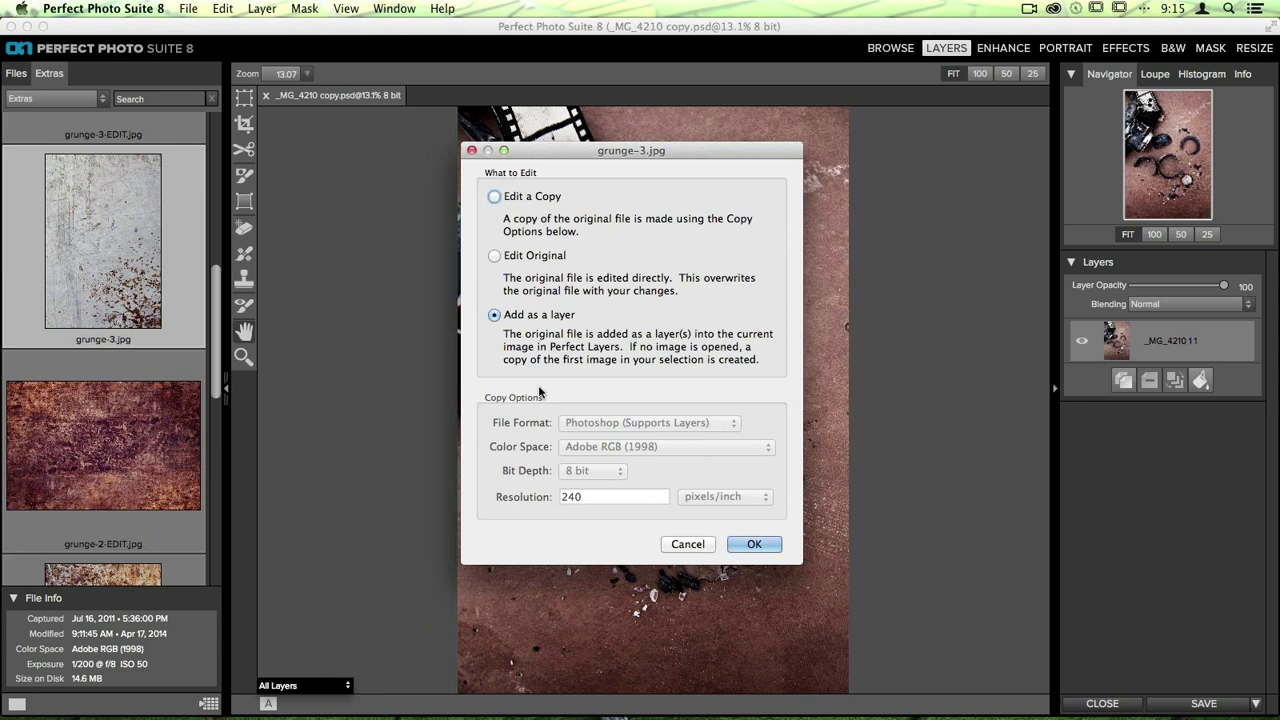
left_click(756, 544)
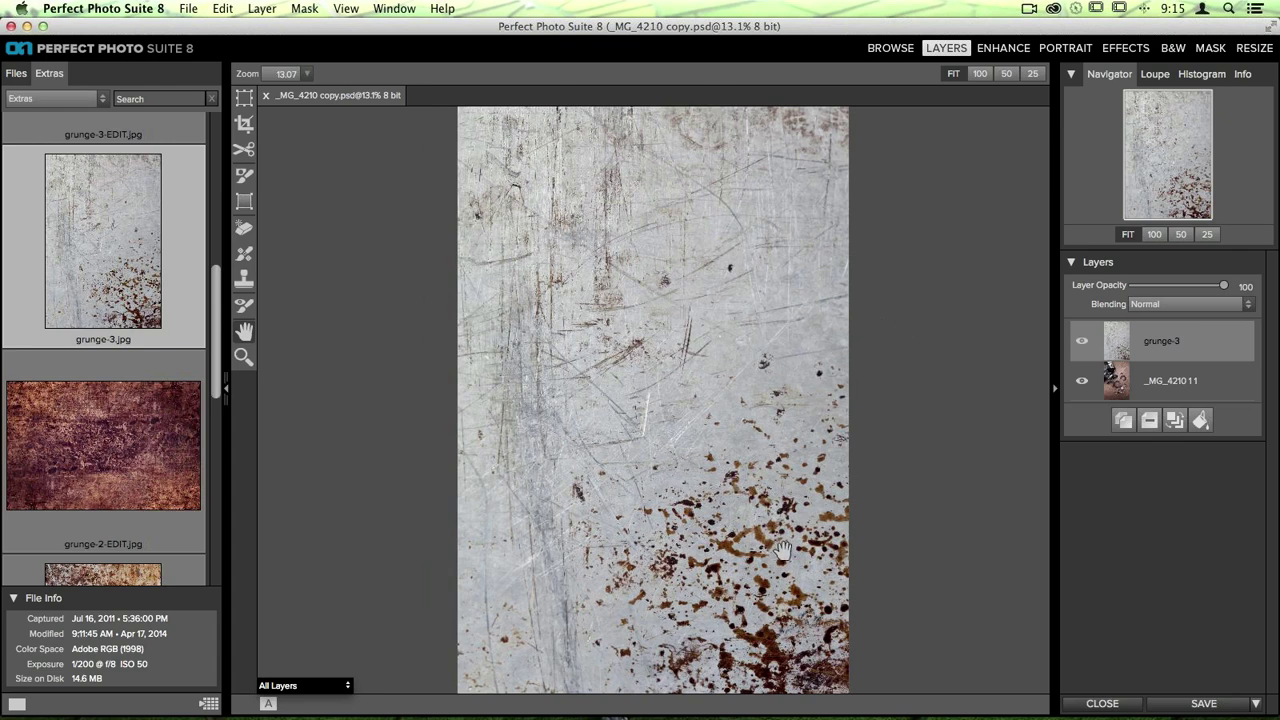
Try rotating the grunge-3 layer to 173 degrees and stretching it to about 4655 by 5083, and discard the transform.
left_click(245, 99)
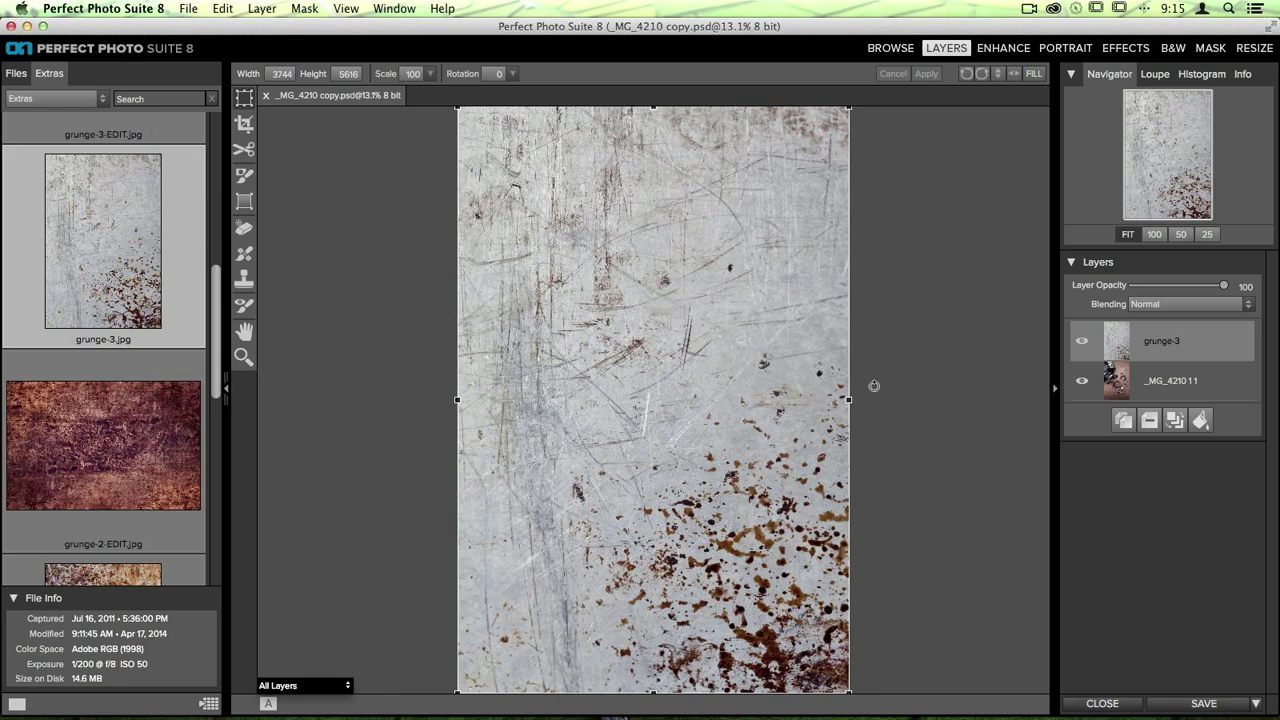
key("super+minus")
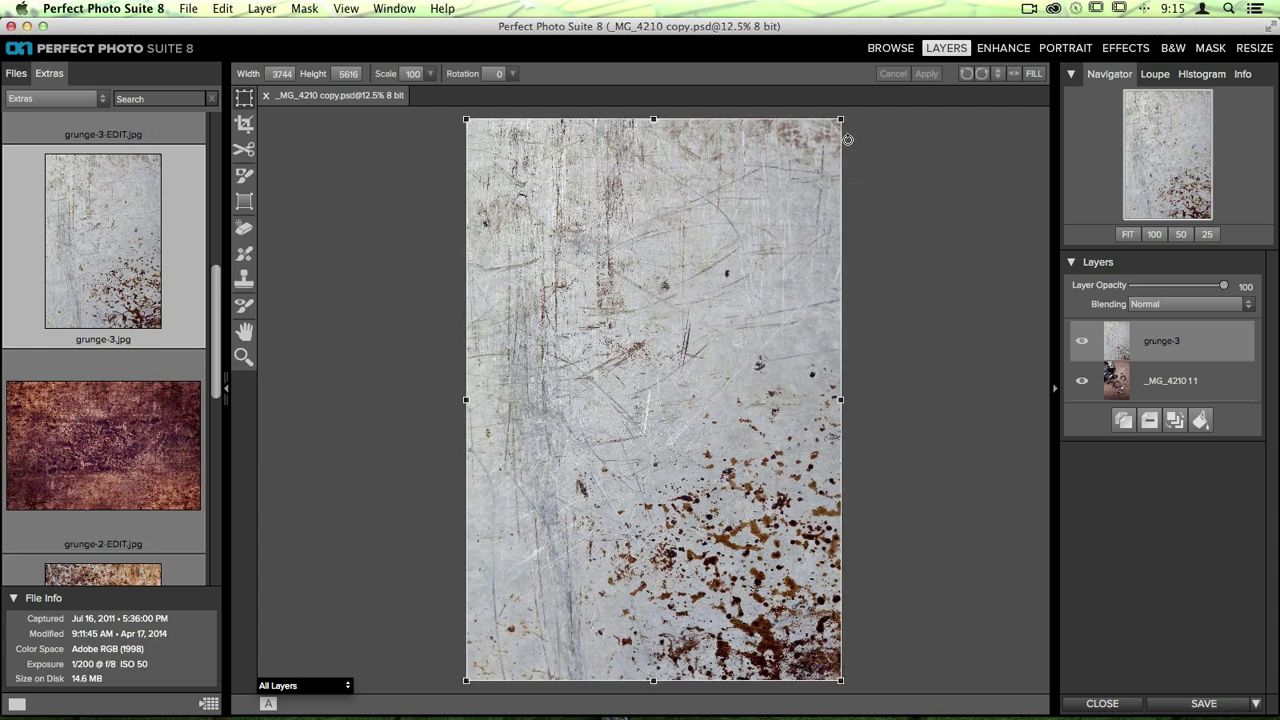
left_click_drag(867, 130, 540, 620)
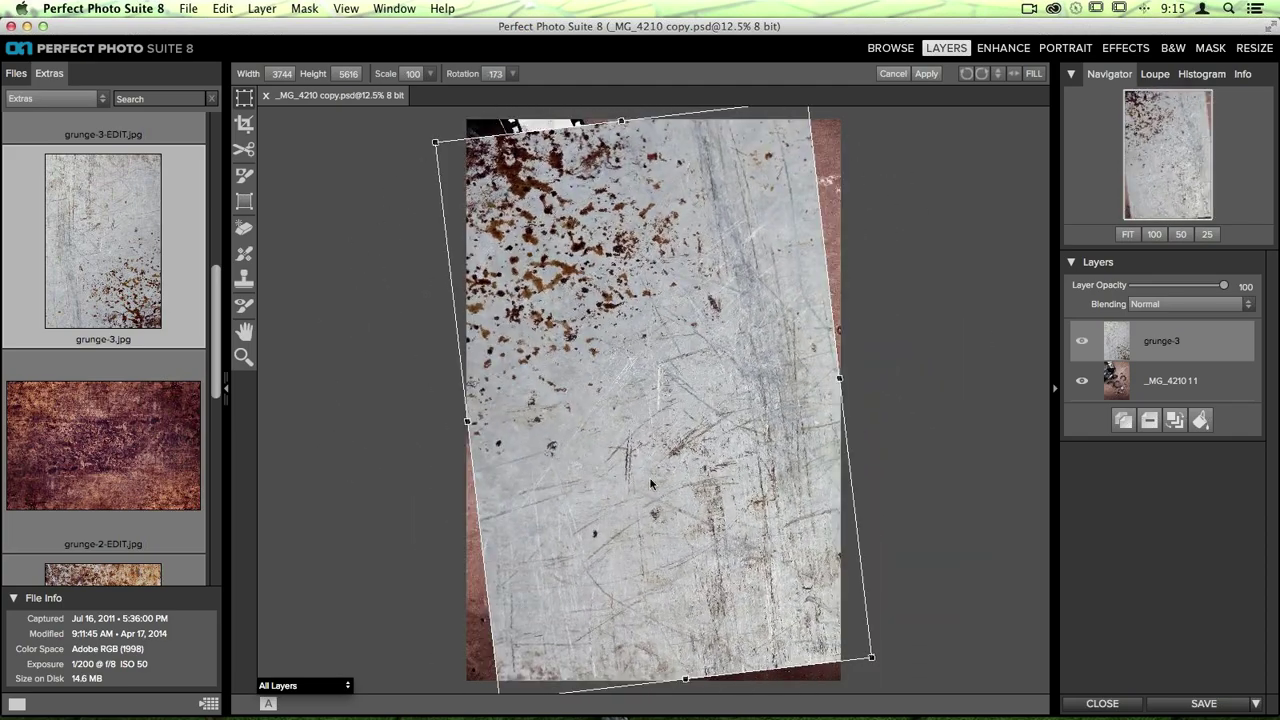
key("super+minus")
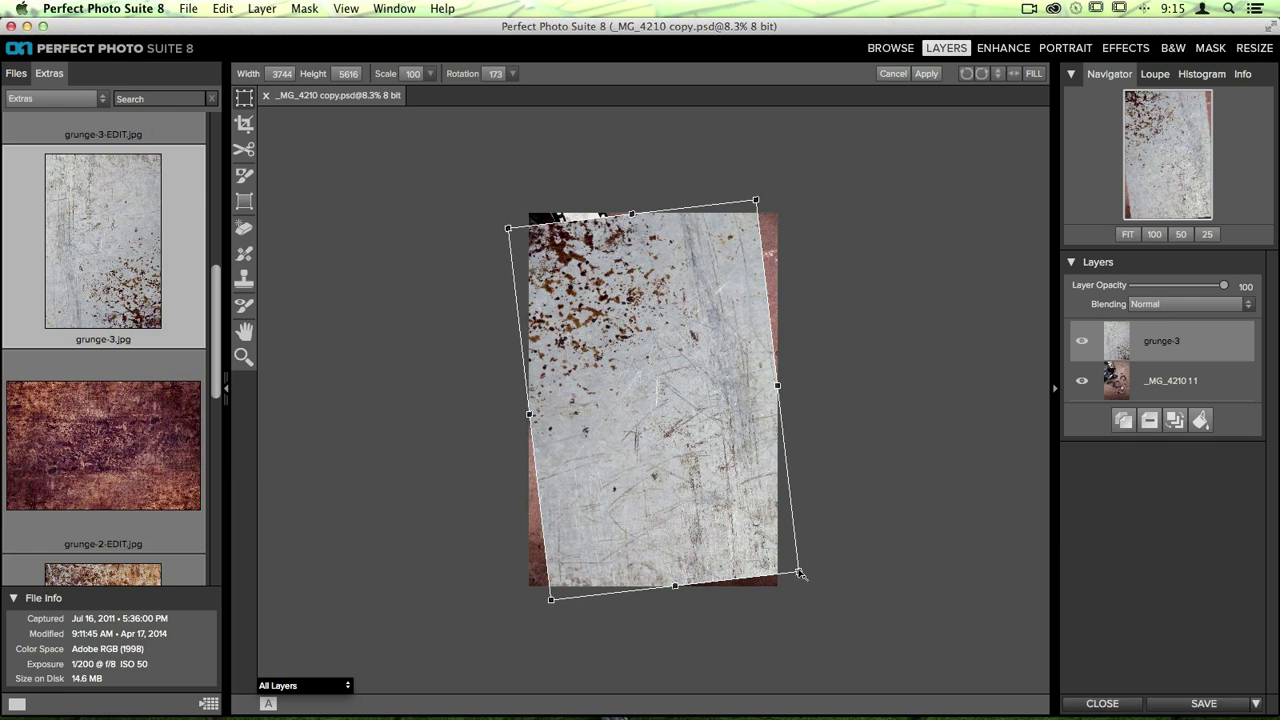
left_click_drag(799, 572, 856, 530)
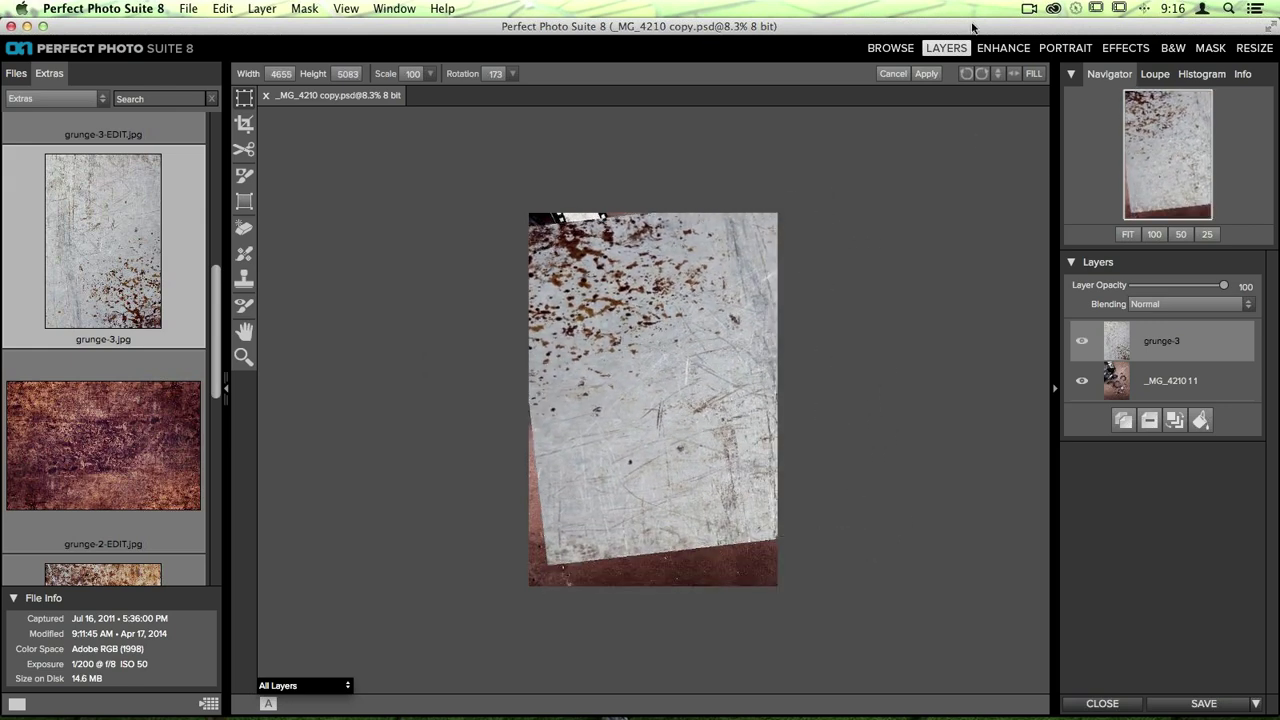
left_click(893, 73)
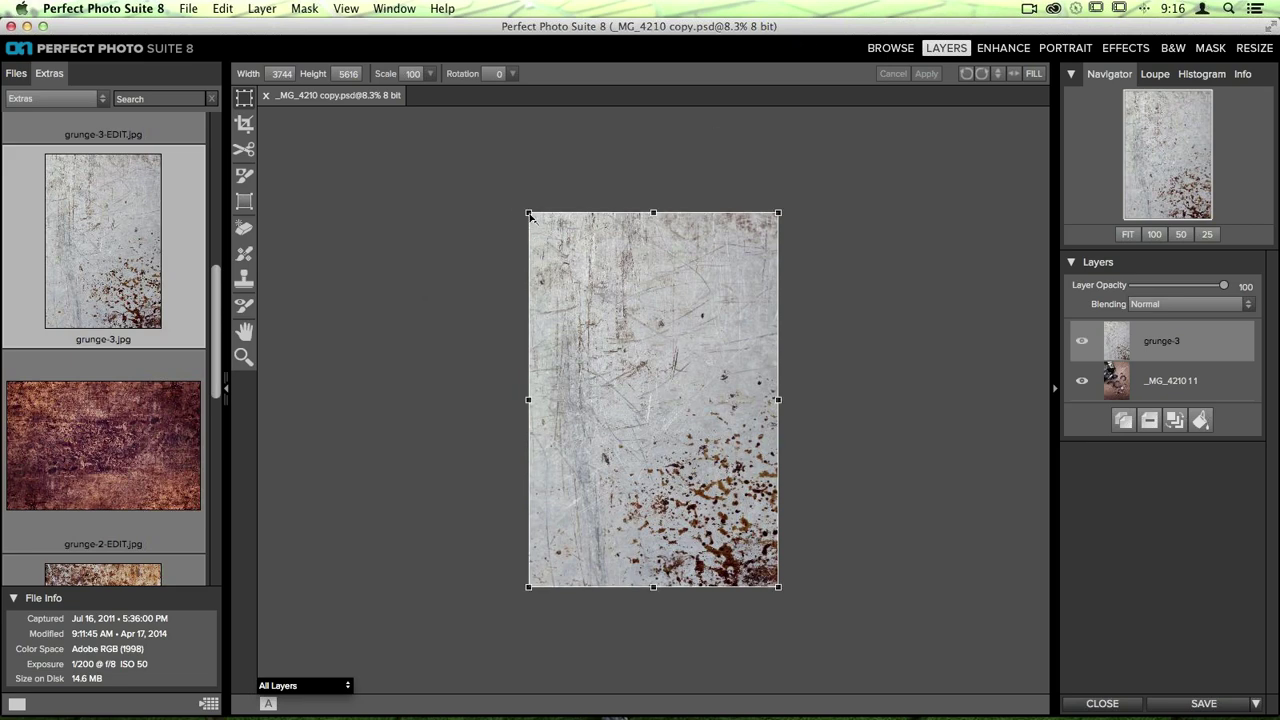
Shrink the grunge-3 layer to about 1943 by 2914 over the photo, resize it to fill the canvas and apply the transform.
left_click_drag(529, 213, 649, 392)
left_click_drag(726, 482, 663, 381)
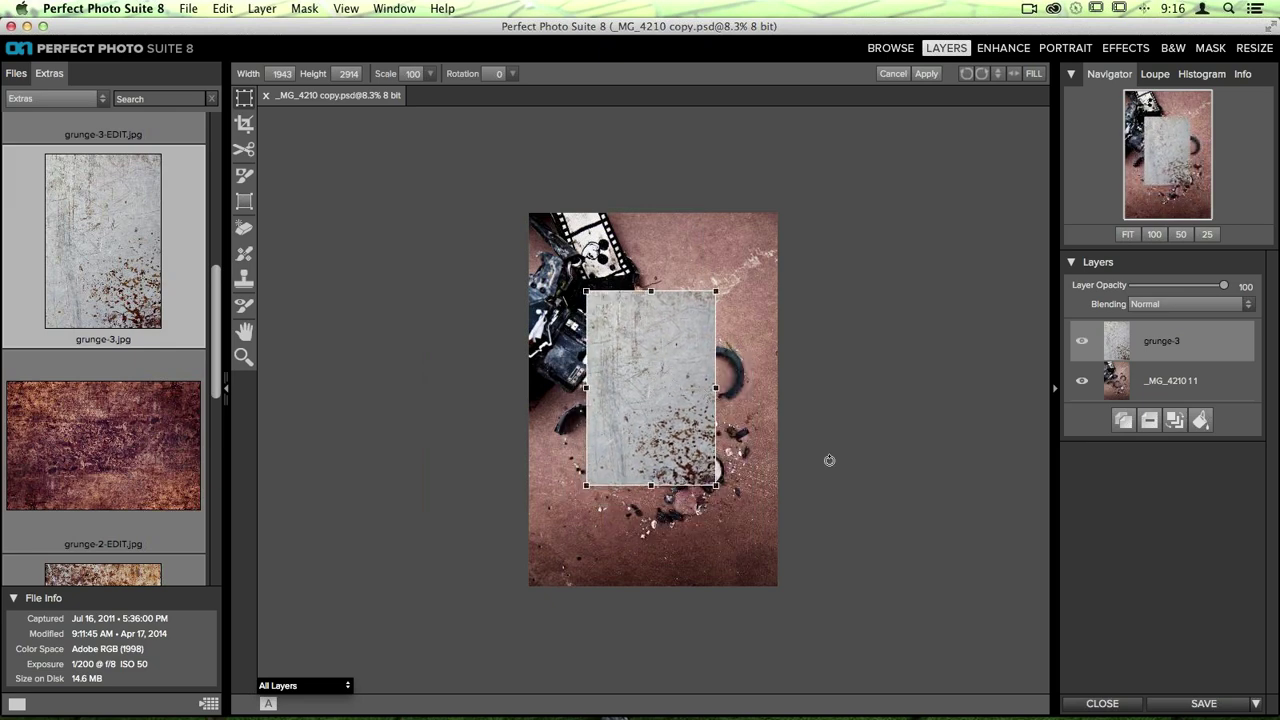
key("super+0")
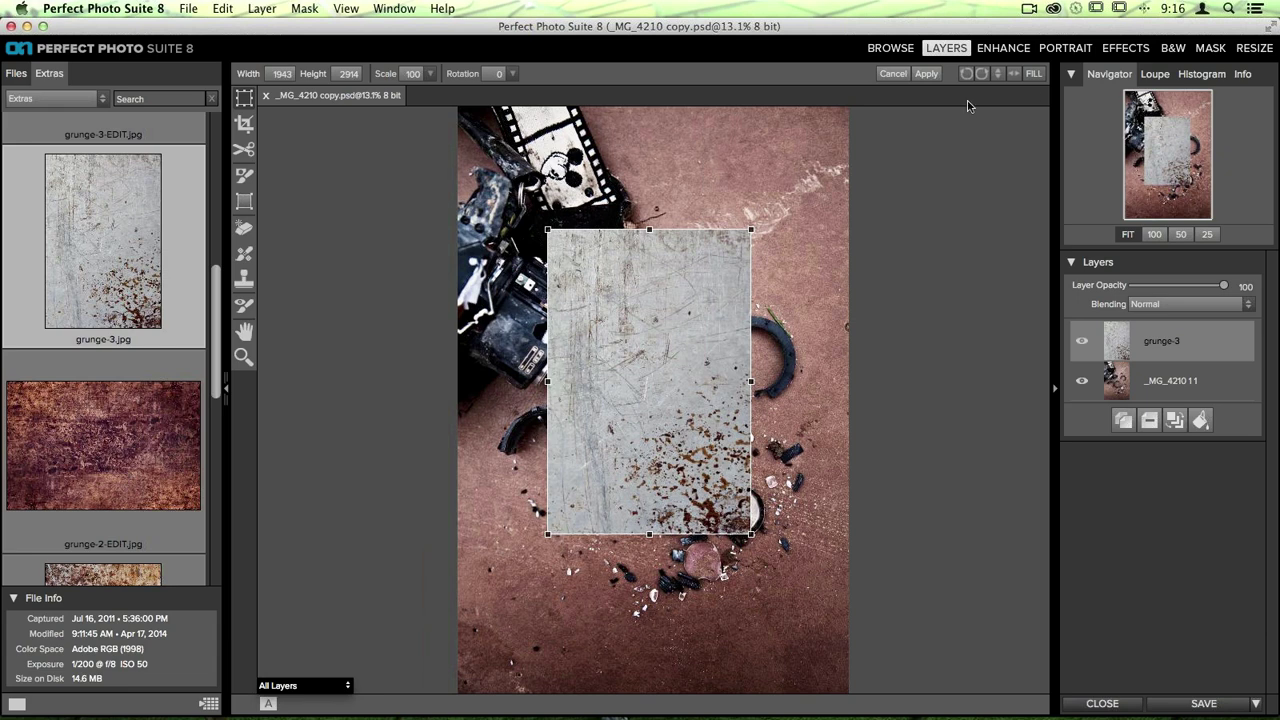
left_click(1034, 79)
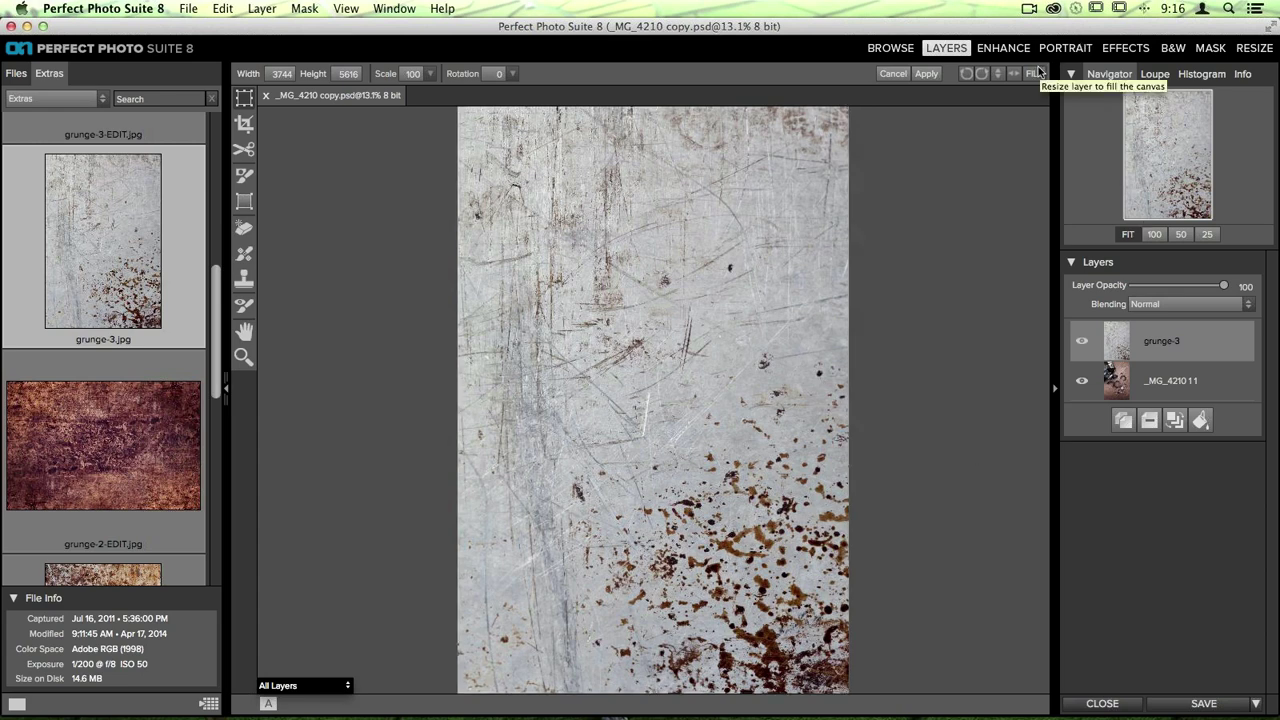
left_click(922, 77)
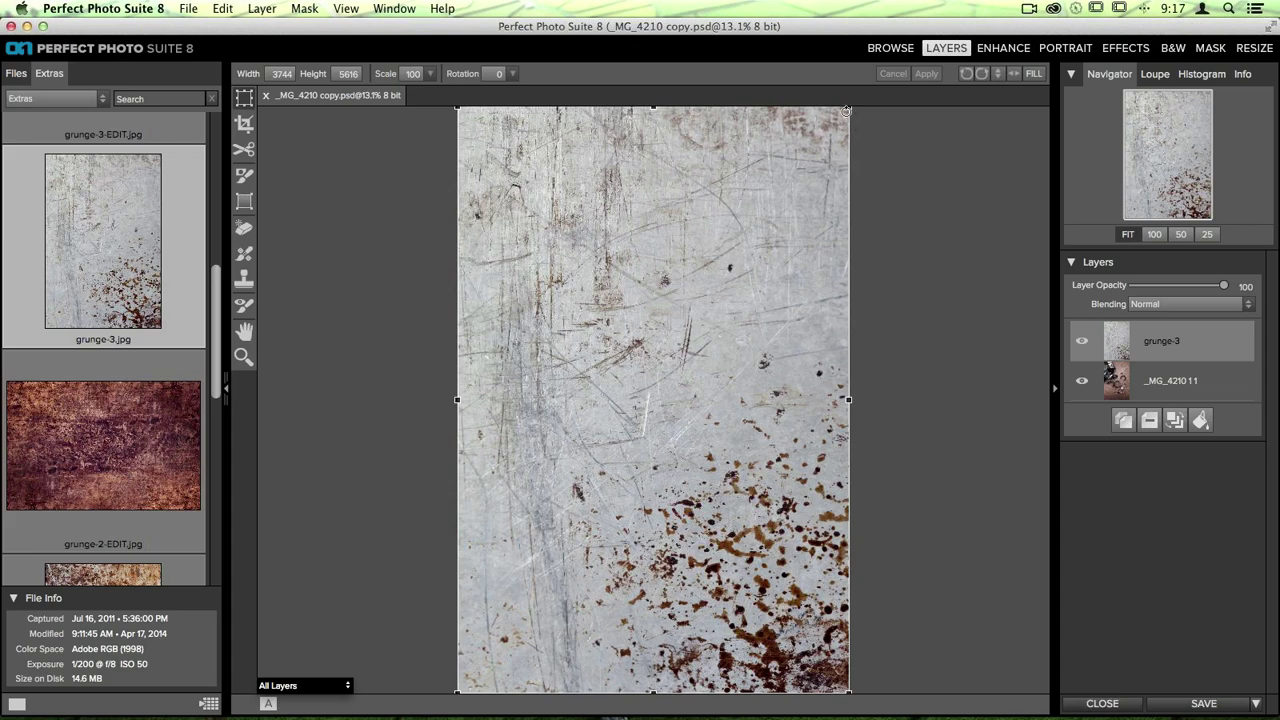
Shrink the grunge-3 layer to about 1730 by 2595, place it over the middle of the photo and apply the transform.
left_click_drag(849, 112, 537, 598)
left_click_drag(488, 654, 655, 450)
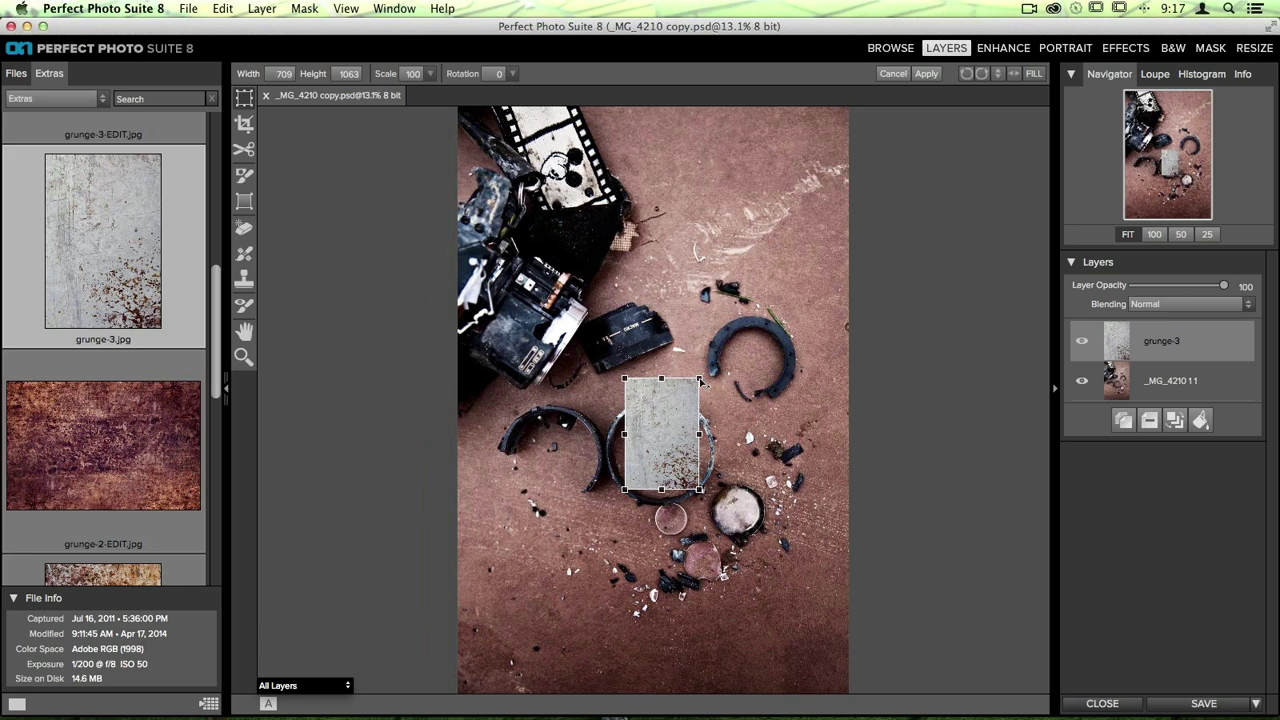
left_click_drag(700, 380, 757, 226)
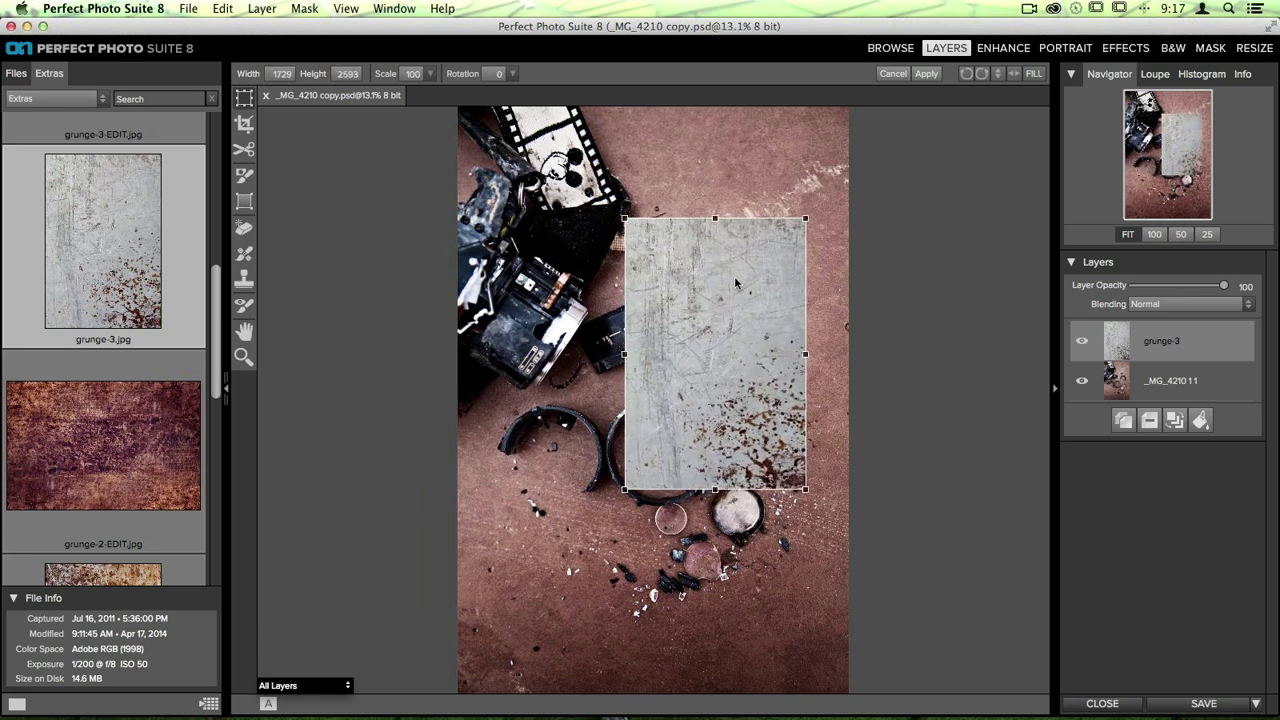
left_click_drag(735, 283, 682, 364)
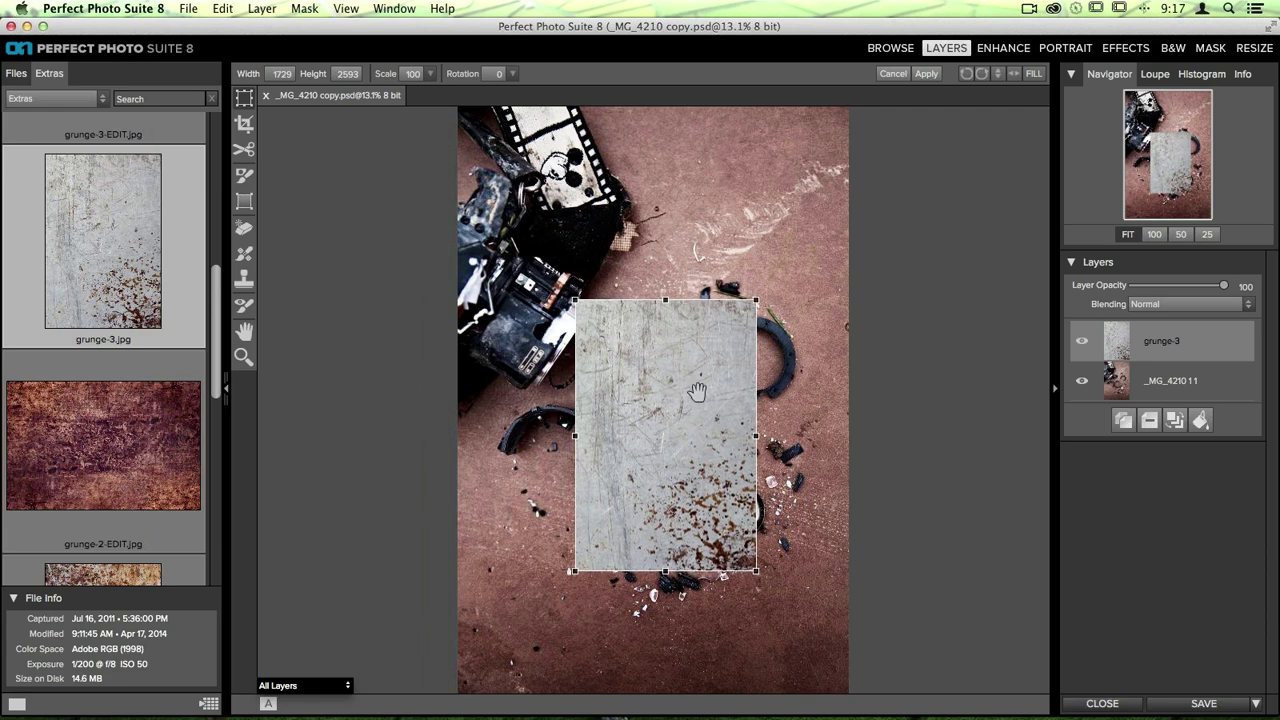
left_click_drag(691, 391, 683, 352)
left_click(928, 74)
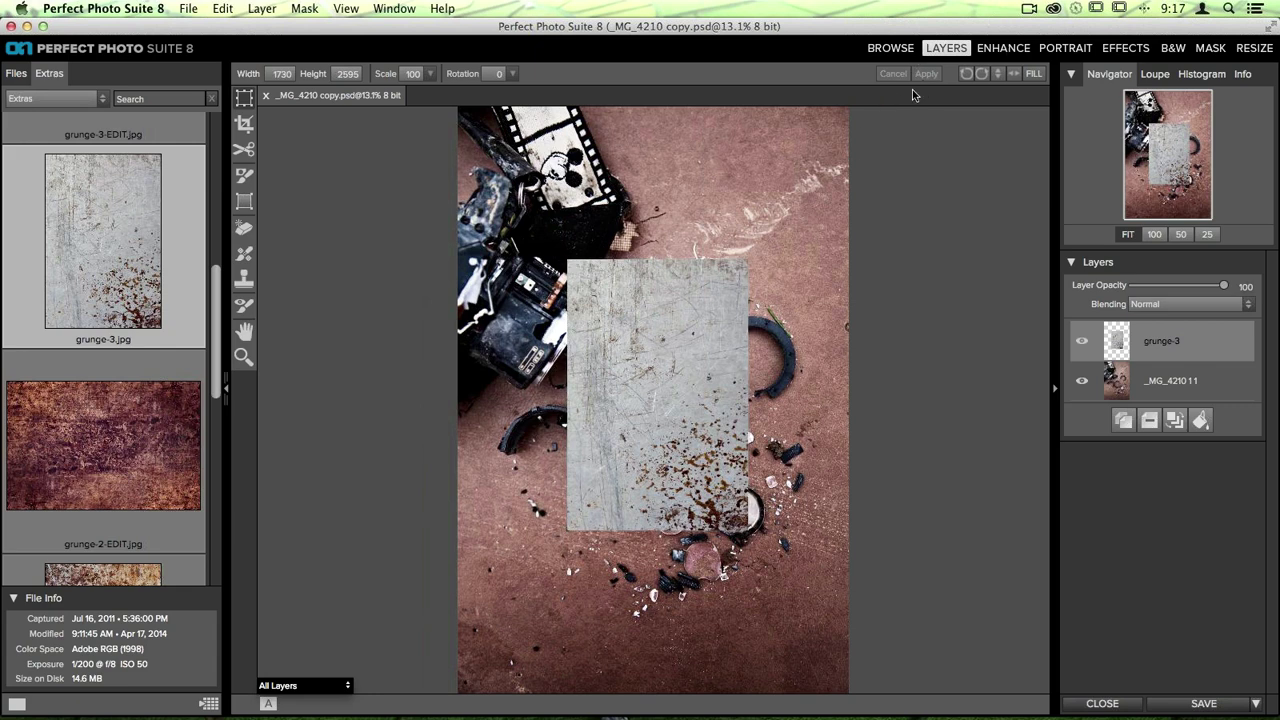
Resize the grunge-3 layer to fill the whole canvas and apply the transform.
left_click(1032, 74)
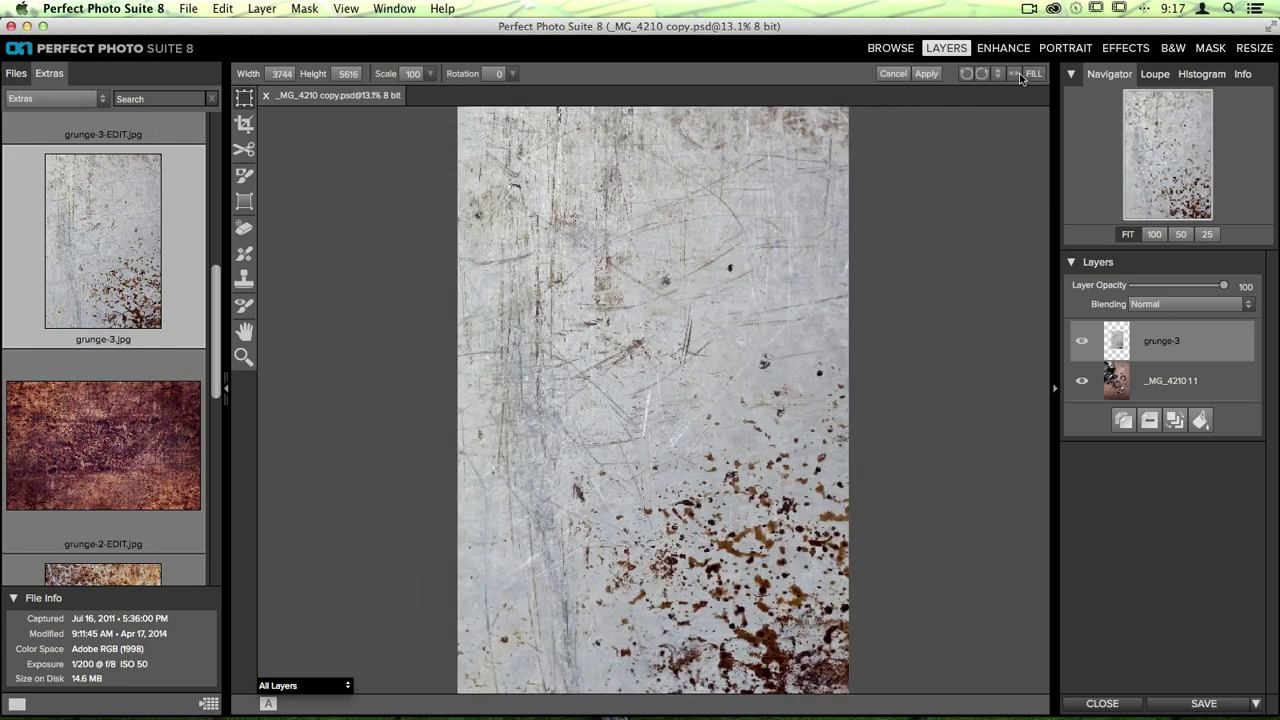
left_click(933, 76)
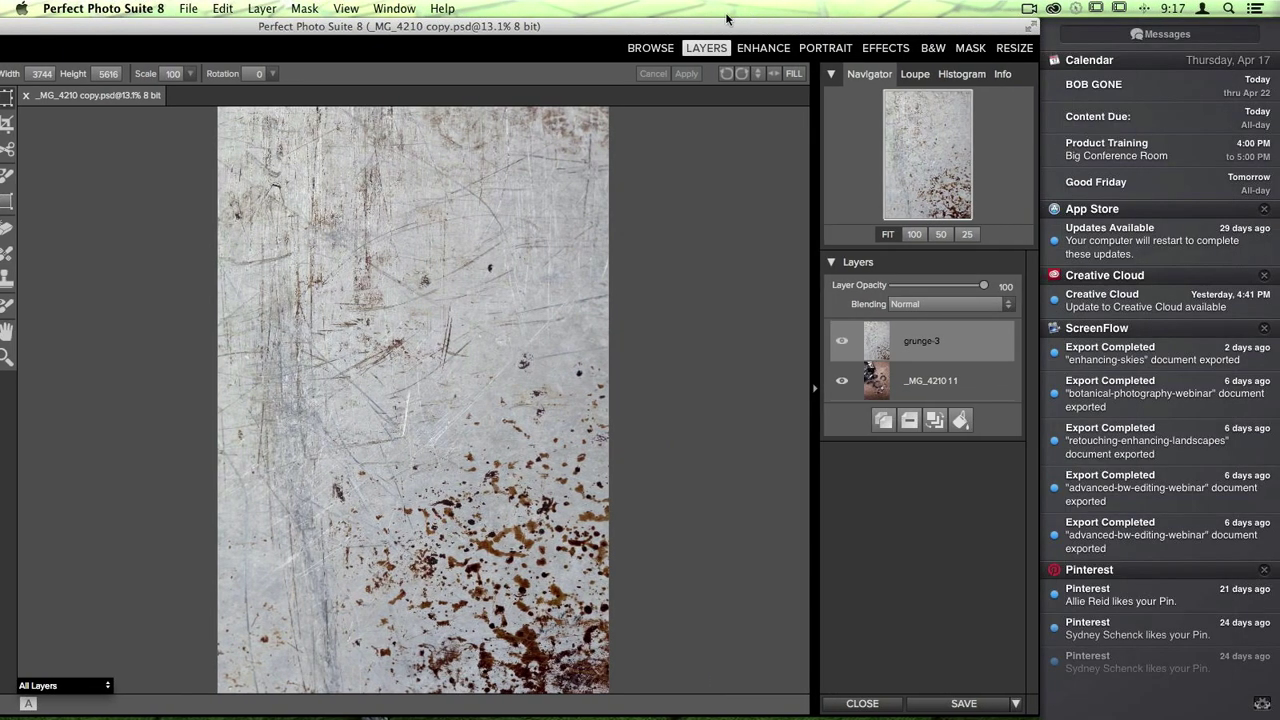
left_click(698, 26)
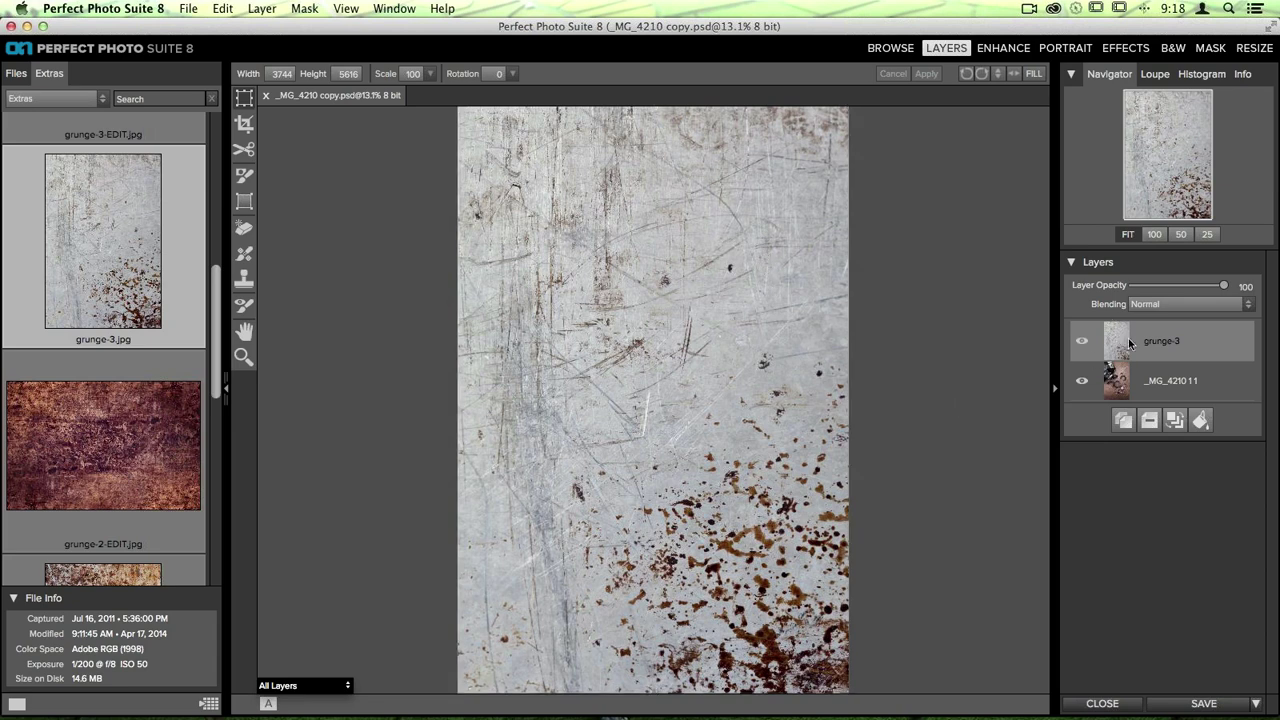
Duplicate the grunge-3 layer, flip the copy both vertically and horizontally, and apply the transform.
left_click(1124, 421)
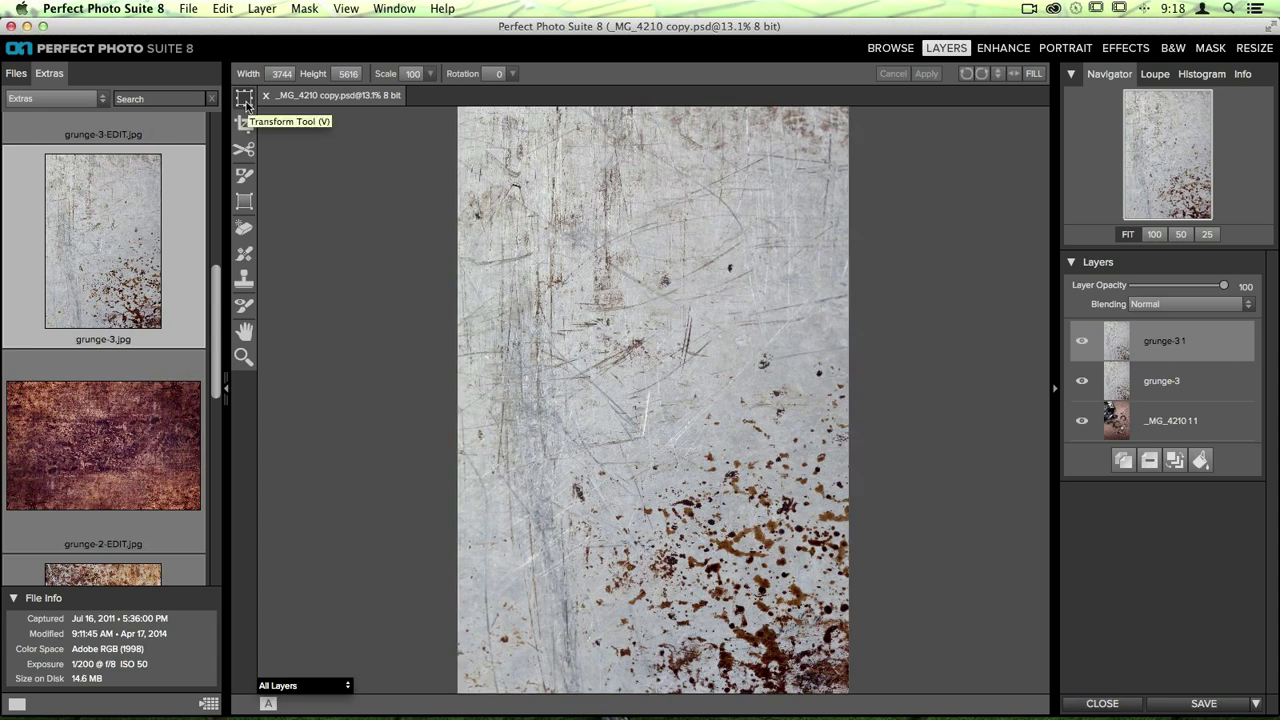
left_click(997, 77)
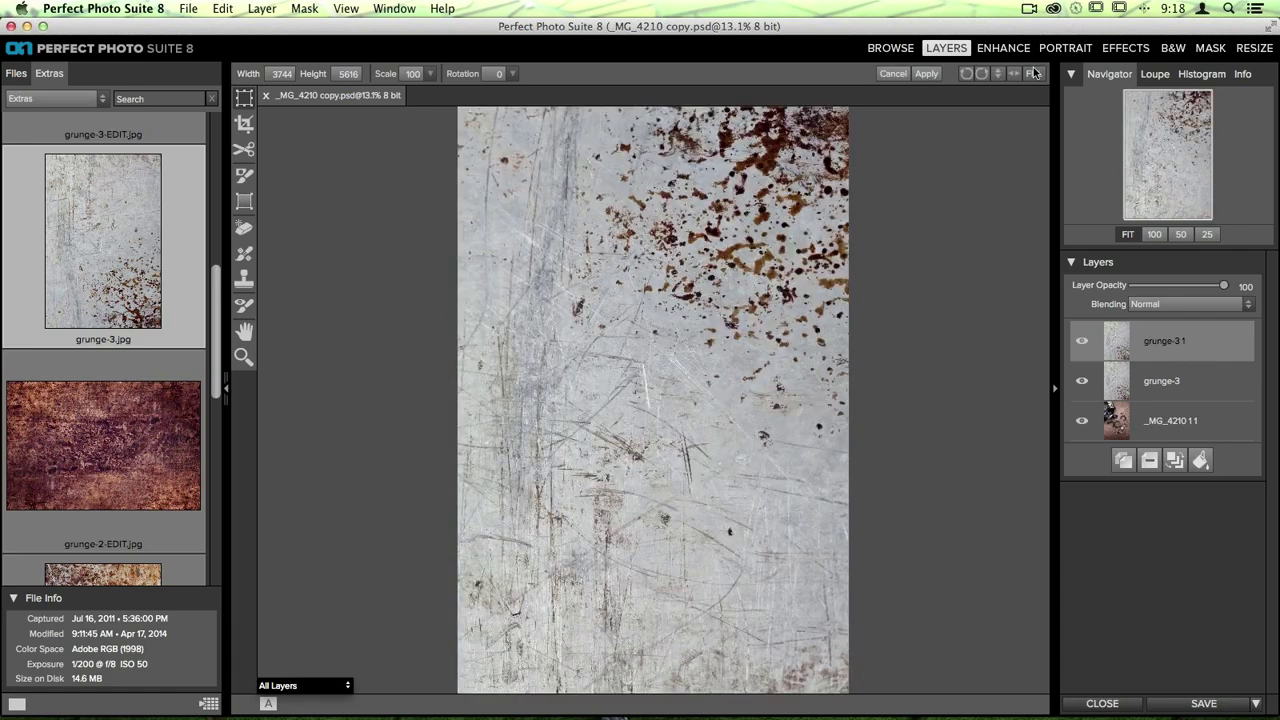
left_click(1016, 74)
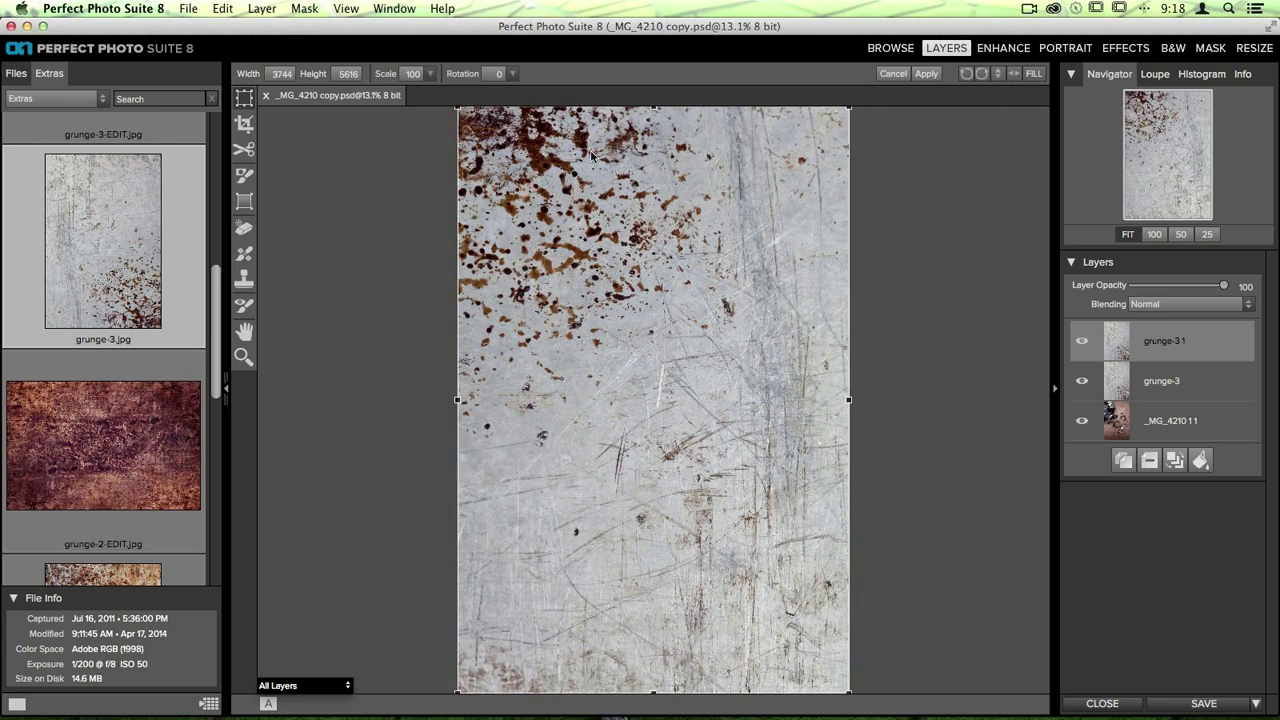
left_click(927, 74)
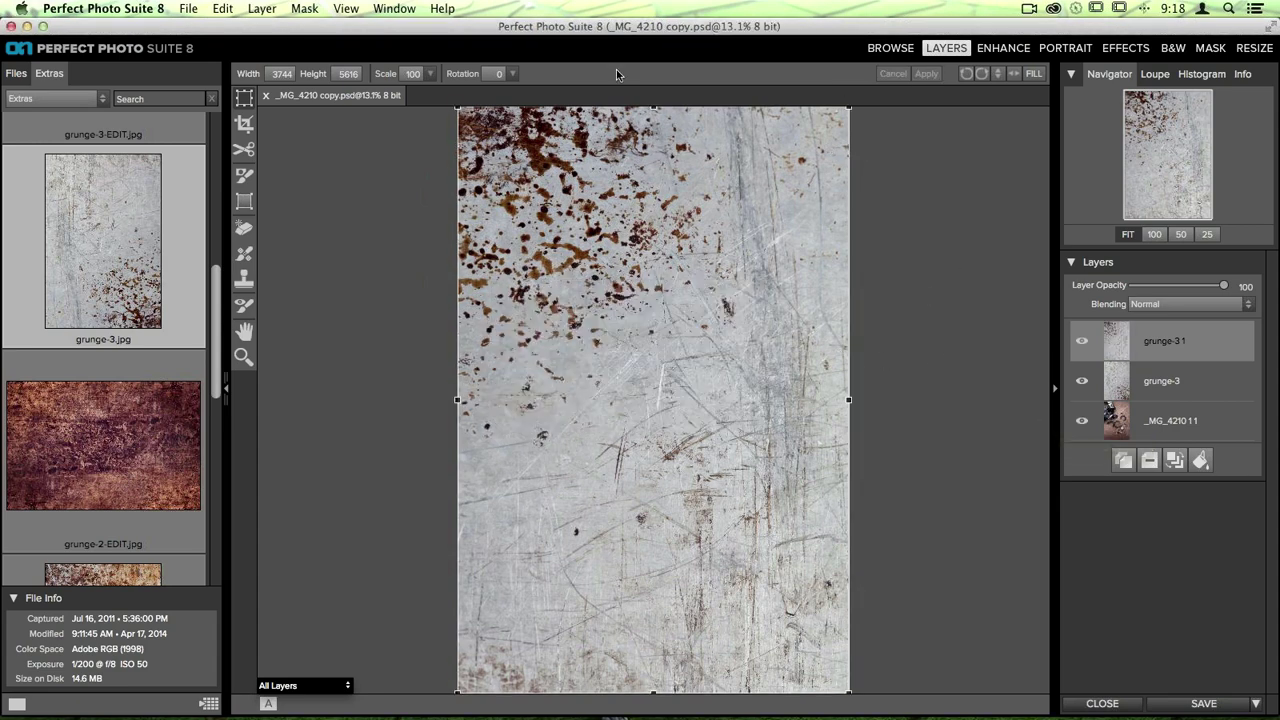
Compare the grunge-3 1 copy with the layer beneath it, and place a Gradient mask across the middle of the copy.
left_click(245, 203)
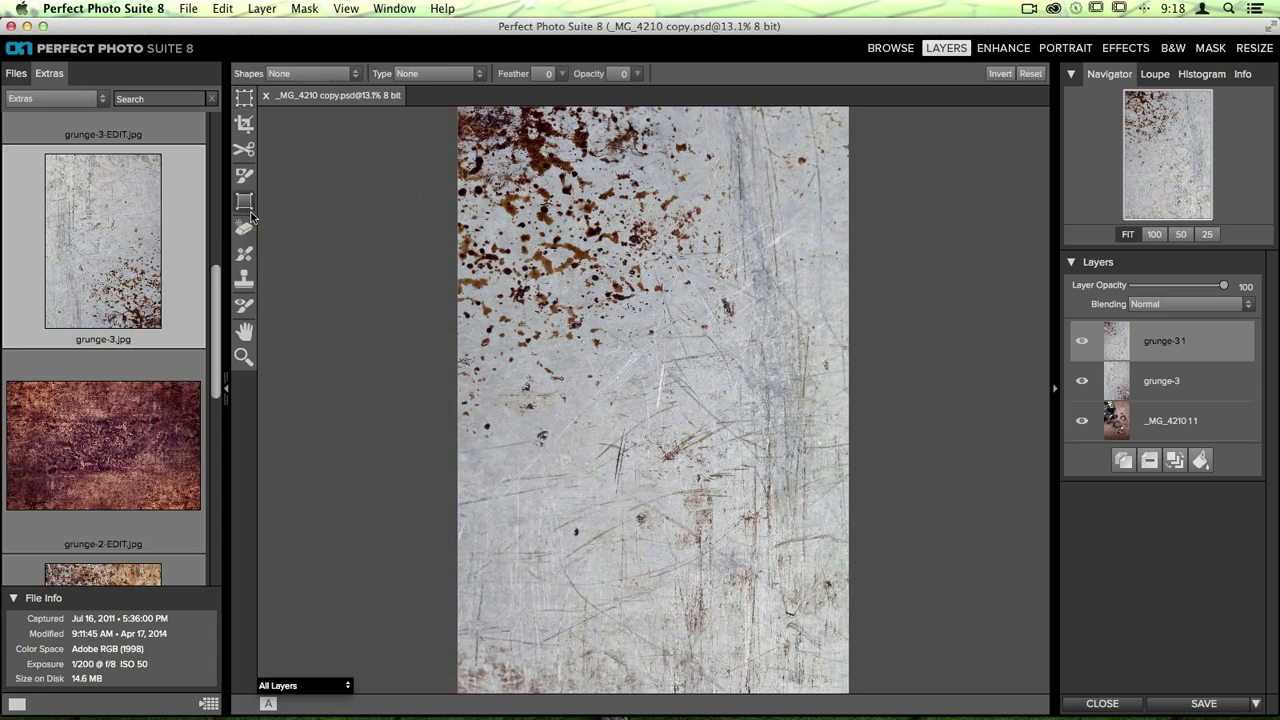
left_click(1081, 343)
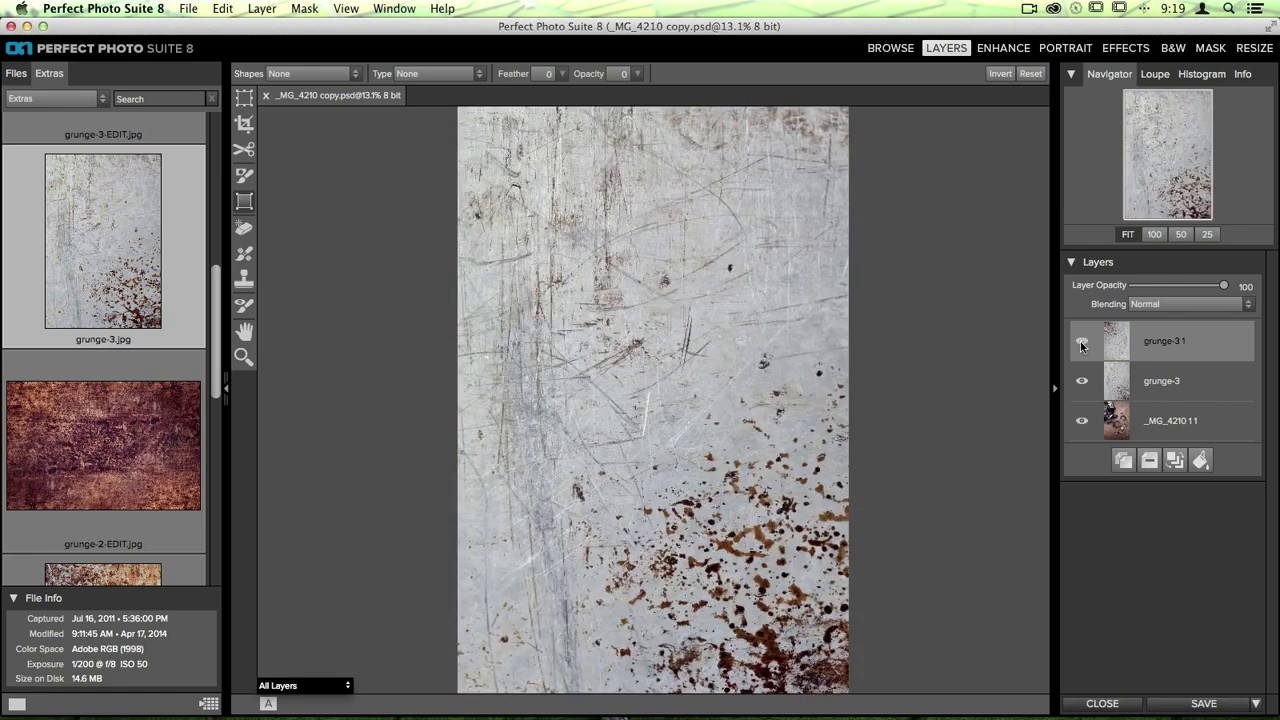
left_click(1081, 343)
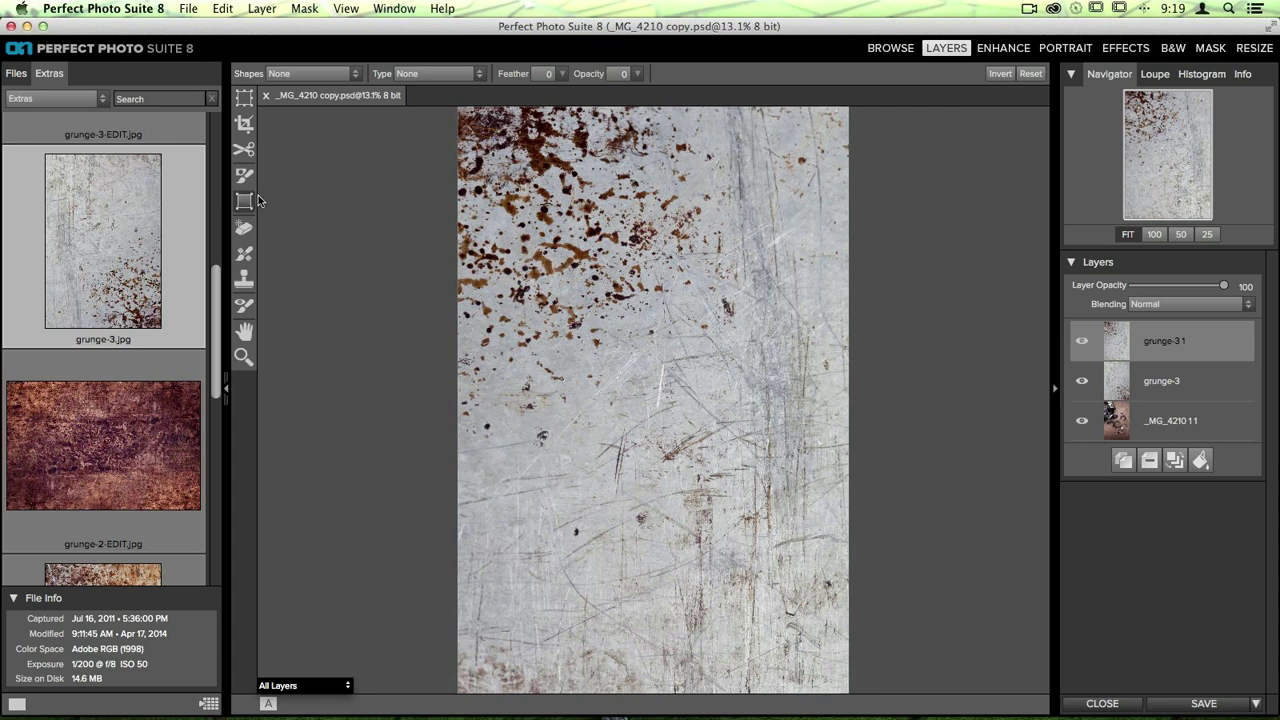
left_click(424, 77)
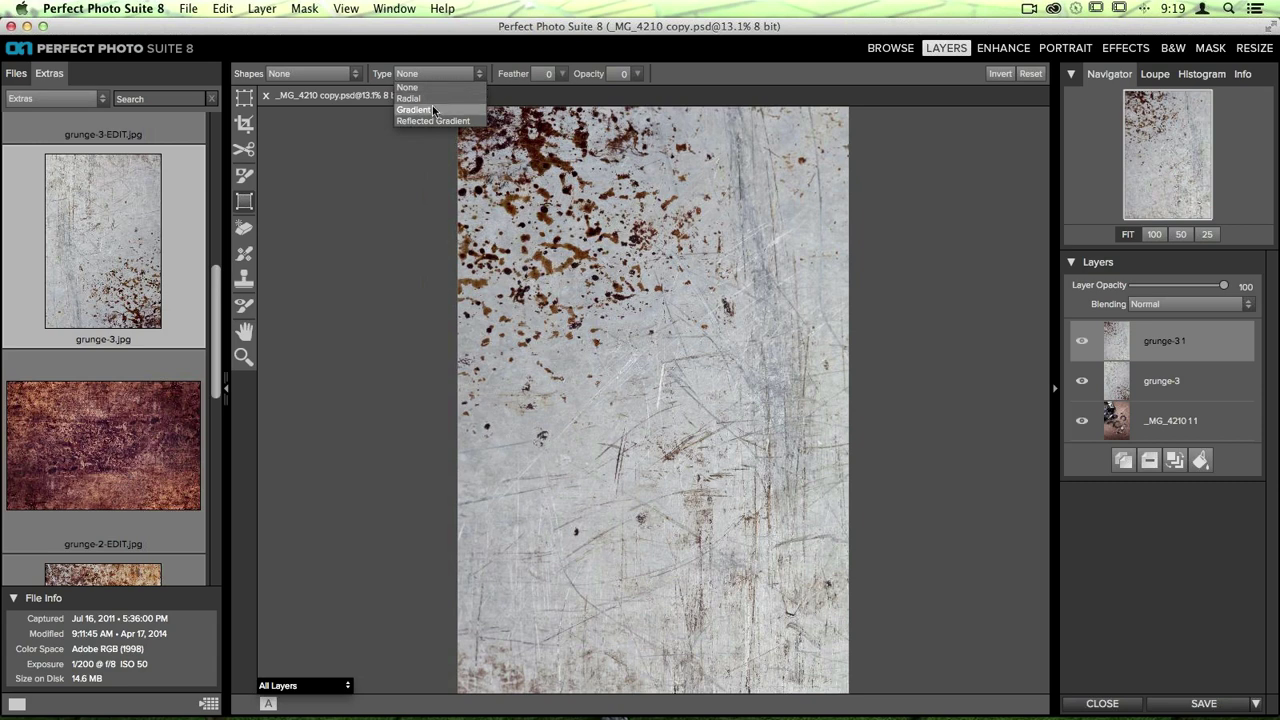
left_click(432, 105)
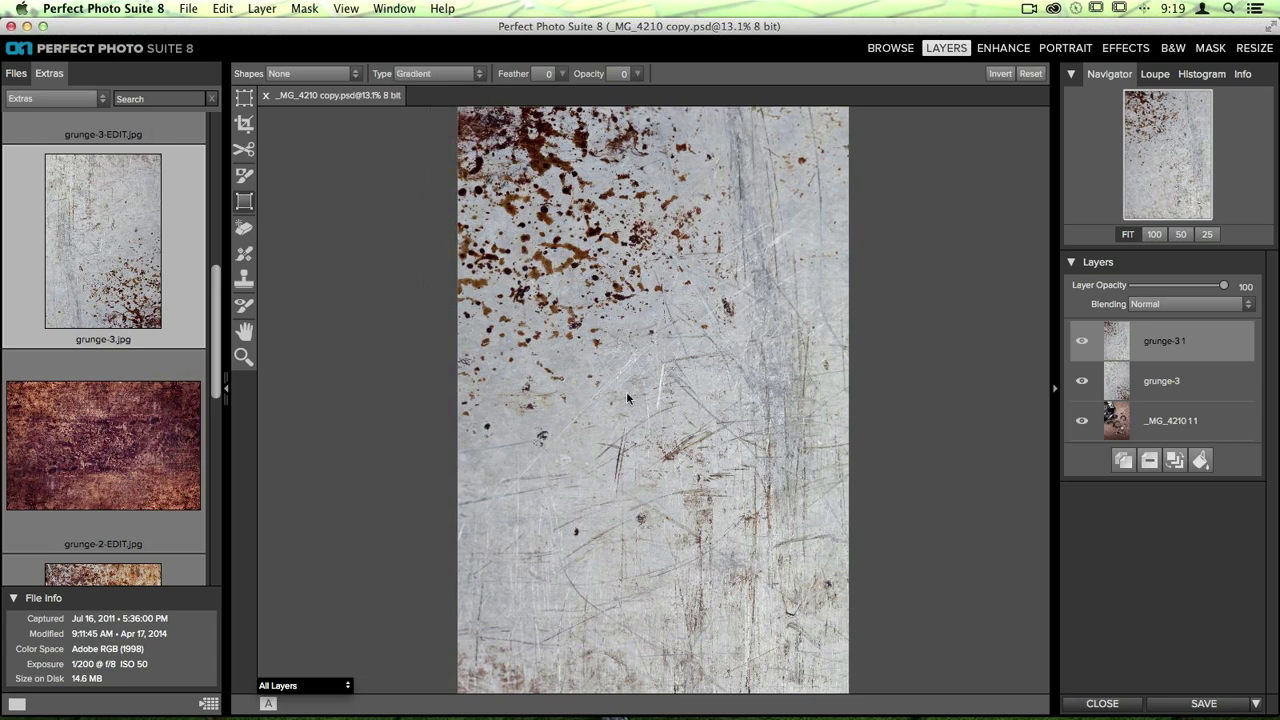
left_click(664, 366)
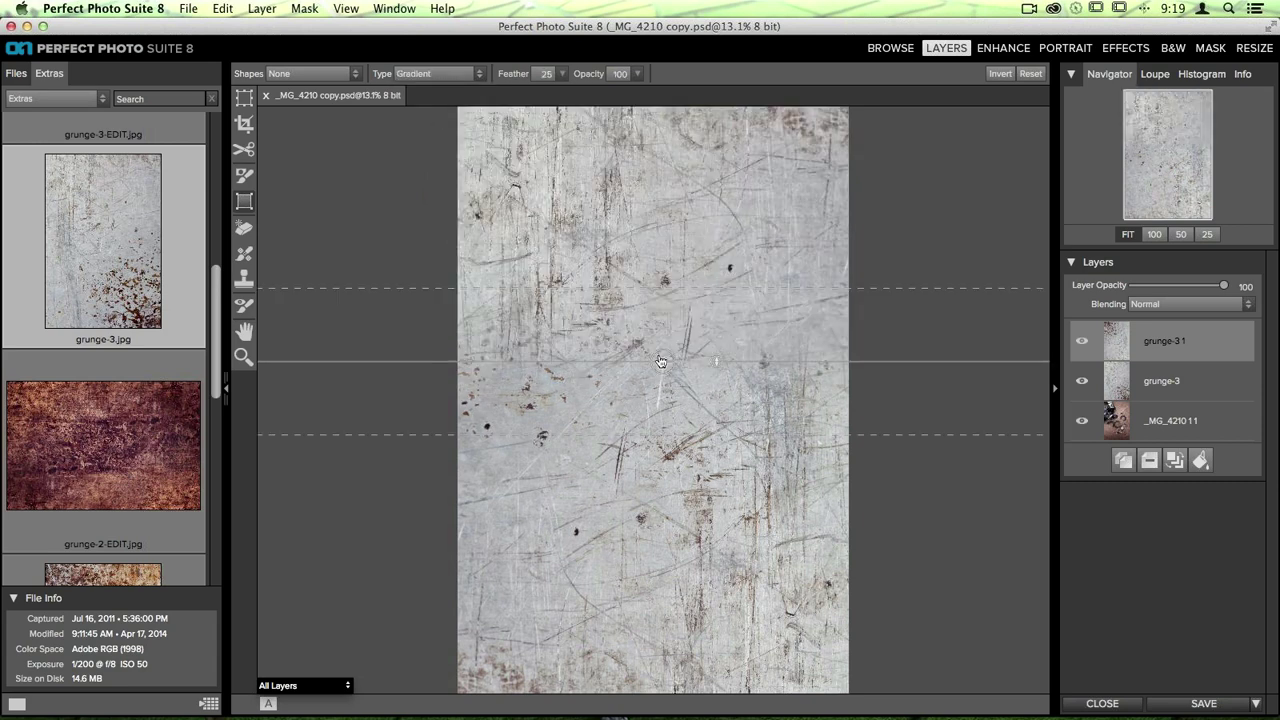
Rotate the gradient mask on grunge-3 1 to a diagonal through the canvas centre and set its feather to 37.
left_click_drag(662, 366, 643, 408)
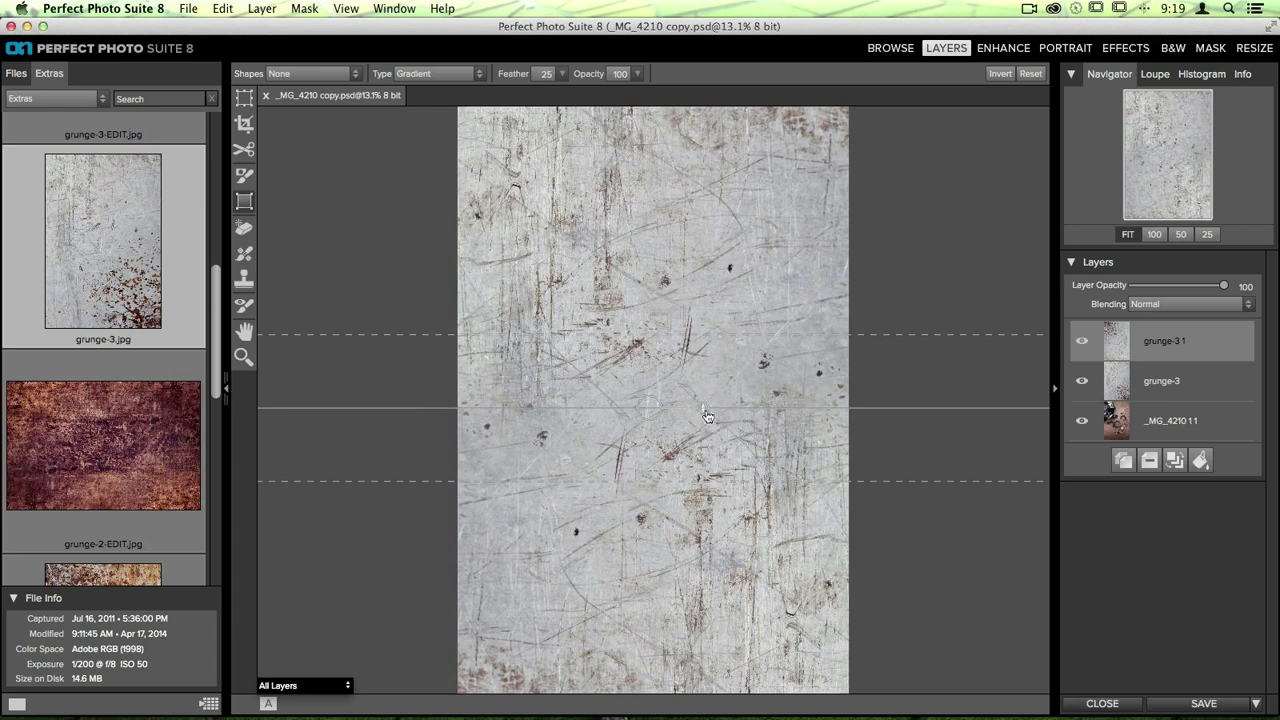
left_click_drag(716, 411, 594, 464)
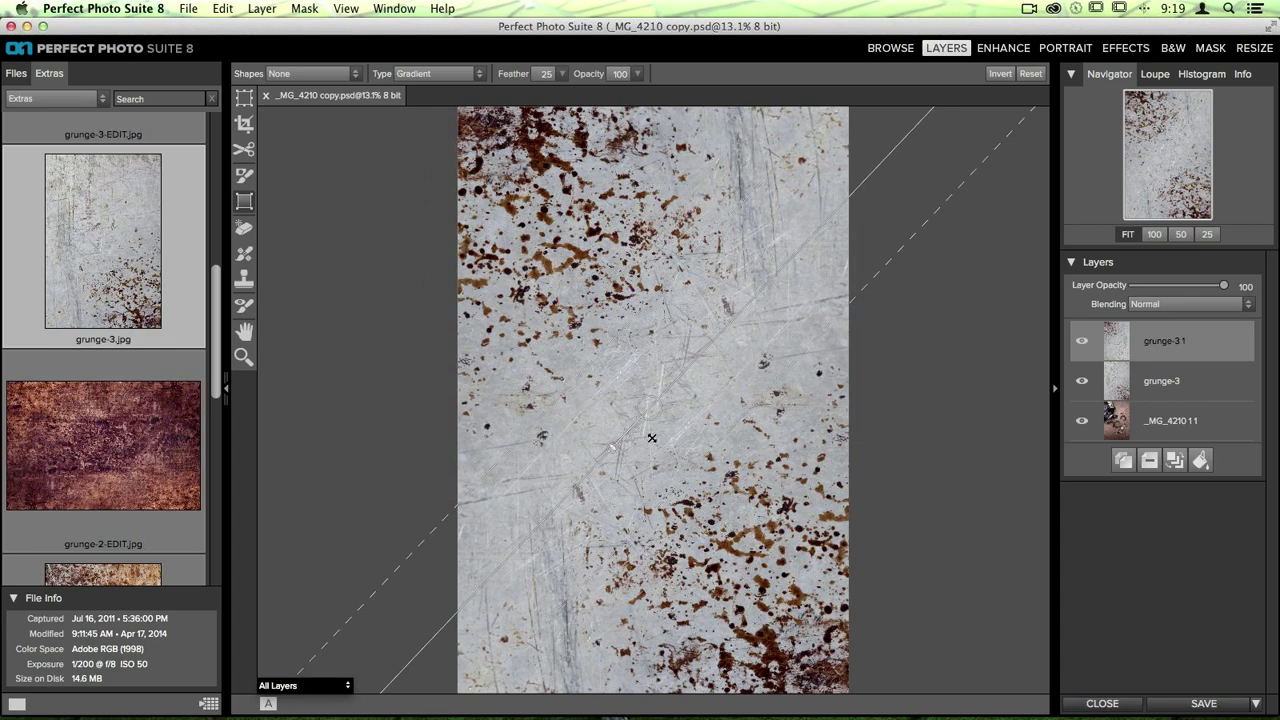
left_click_drag(655, 420, 567, 305)
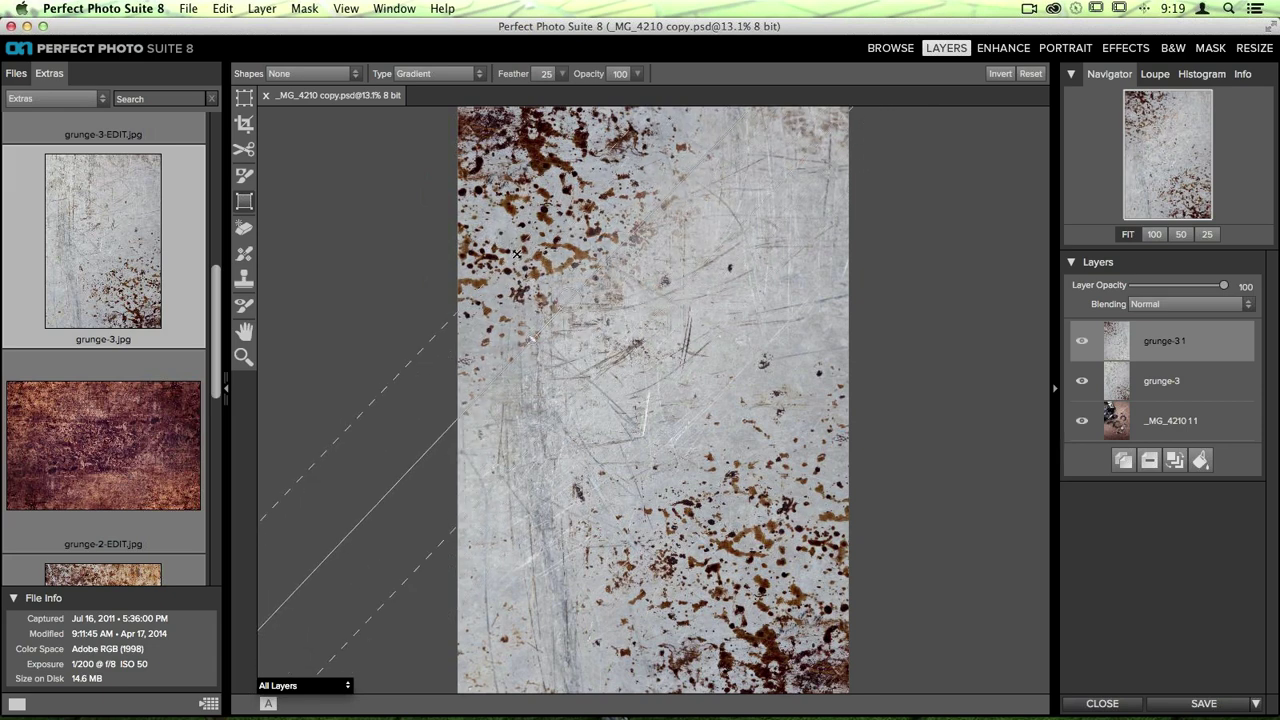
left_click_drag(517, 254, 576, 292)
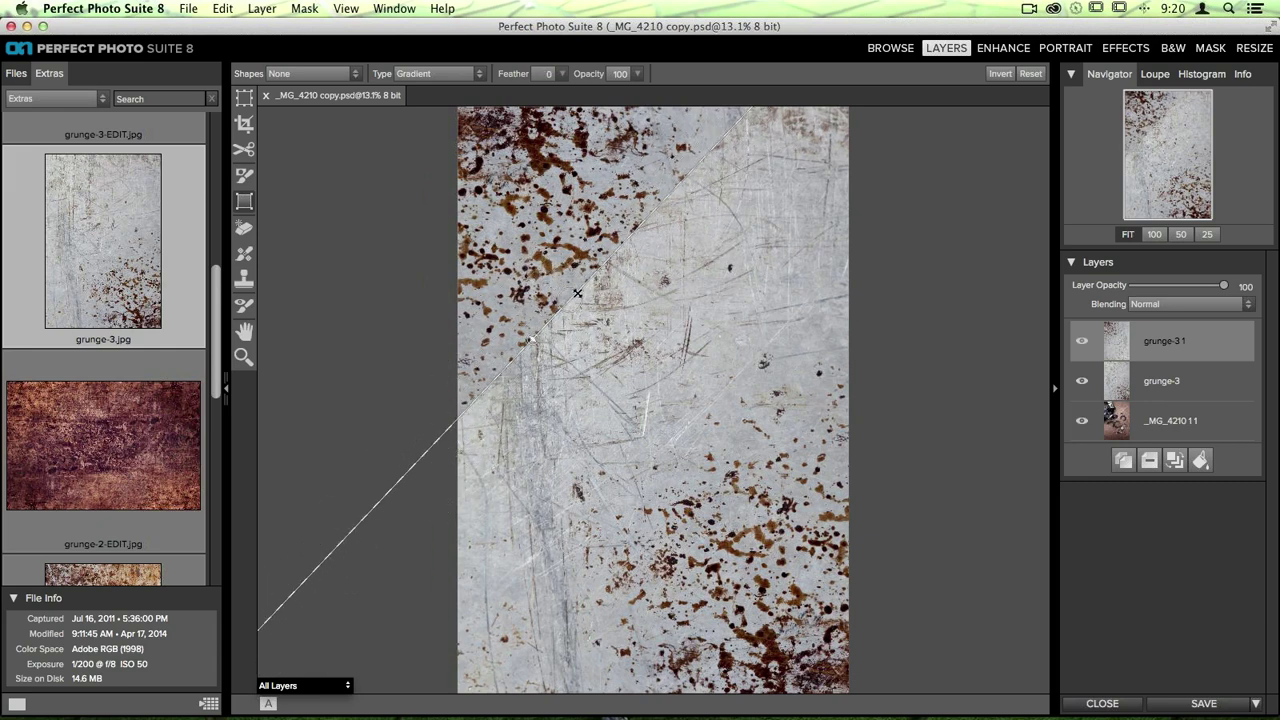
left_click_drag(576, 292, 401, 168)
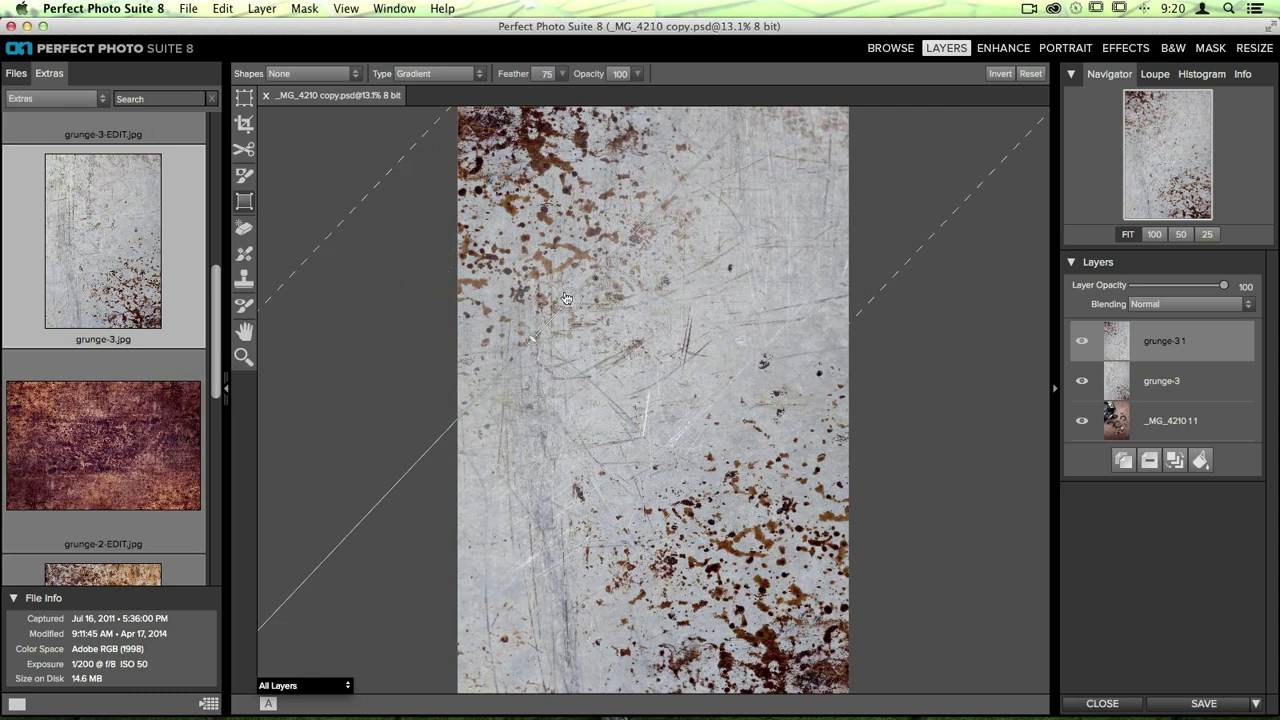
left_click_drag(565, 298, 660, 388)
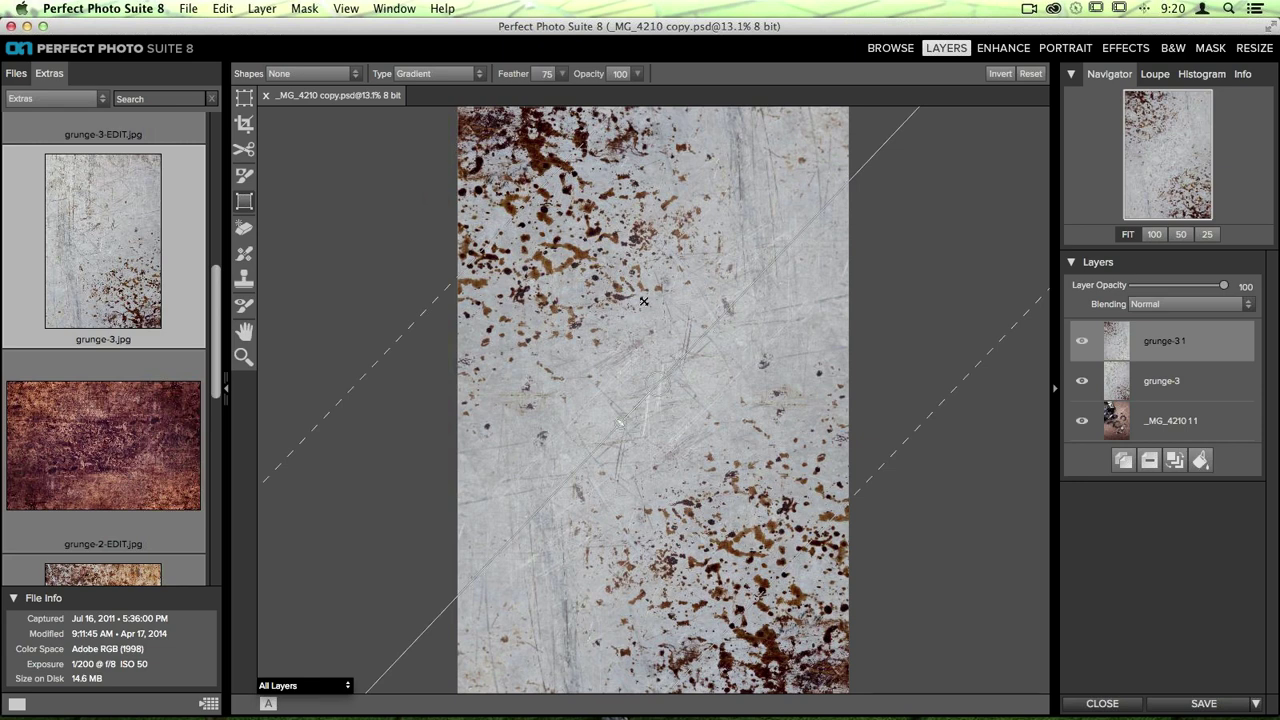
left_click_drag(578, 242, 658, 190)
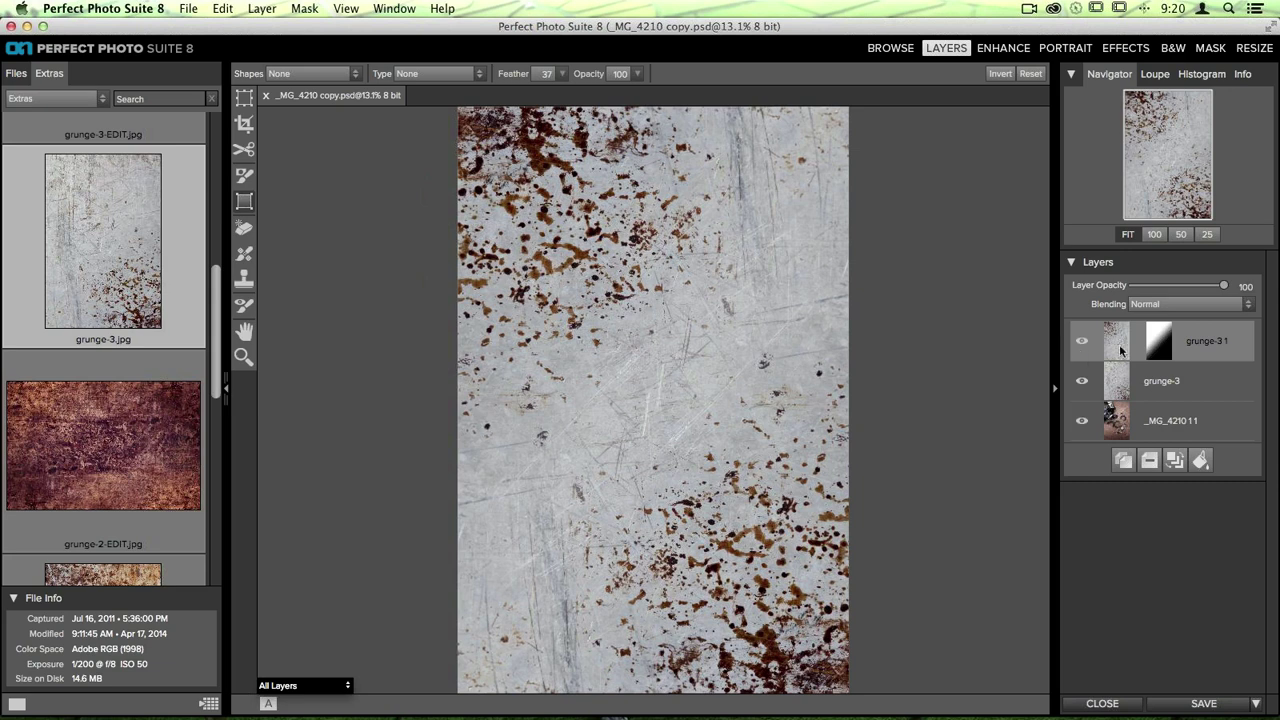
Merge the masked grunge-3 1 layer with the grunge-3 layer below, and compare the photo with the merged texture hidden and shown.
left_click(1171, 462)
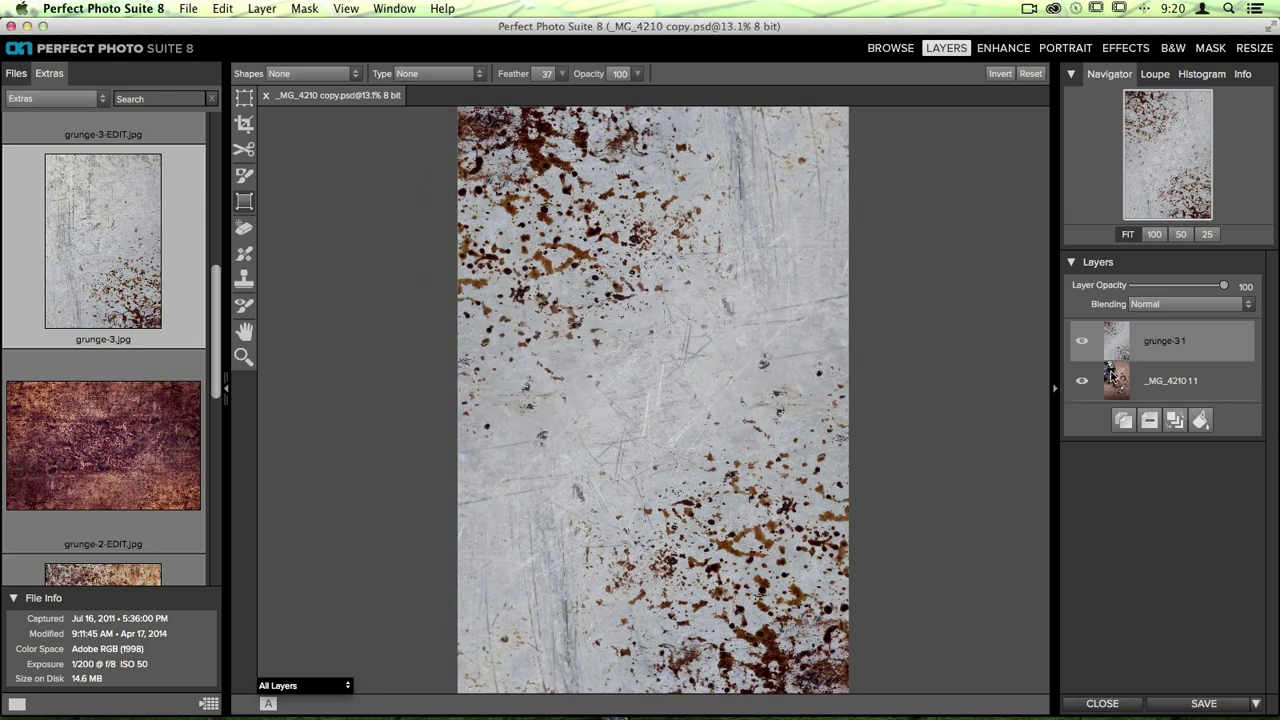
left_click(1081, 342)
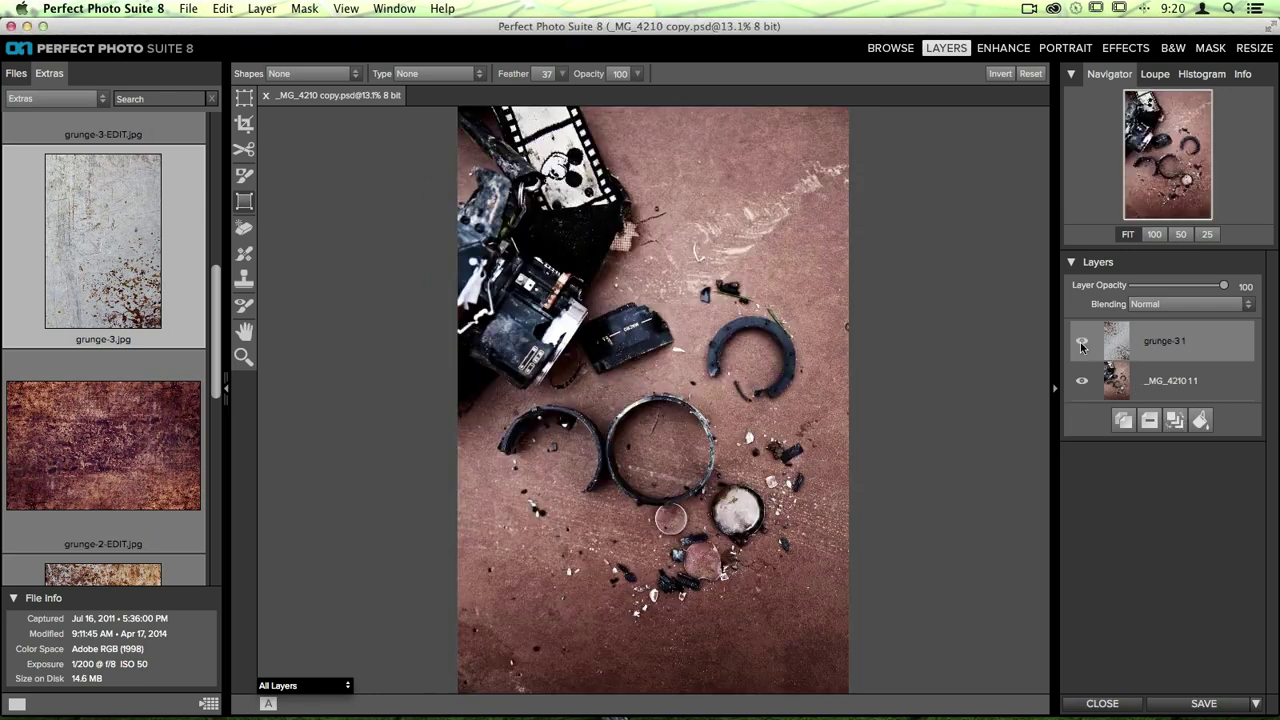
left_click(1081, 343)
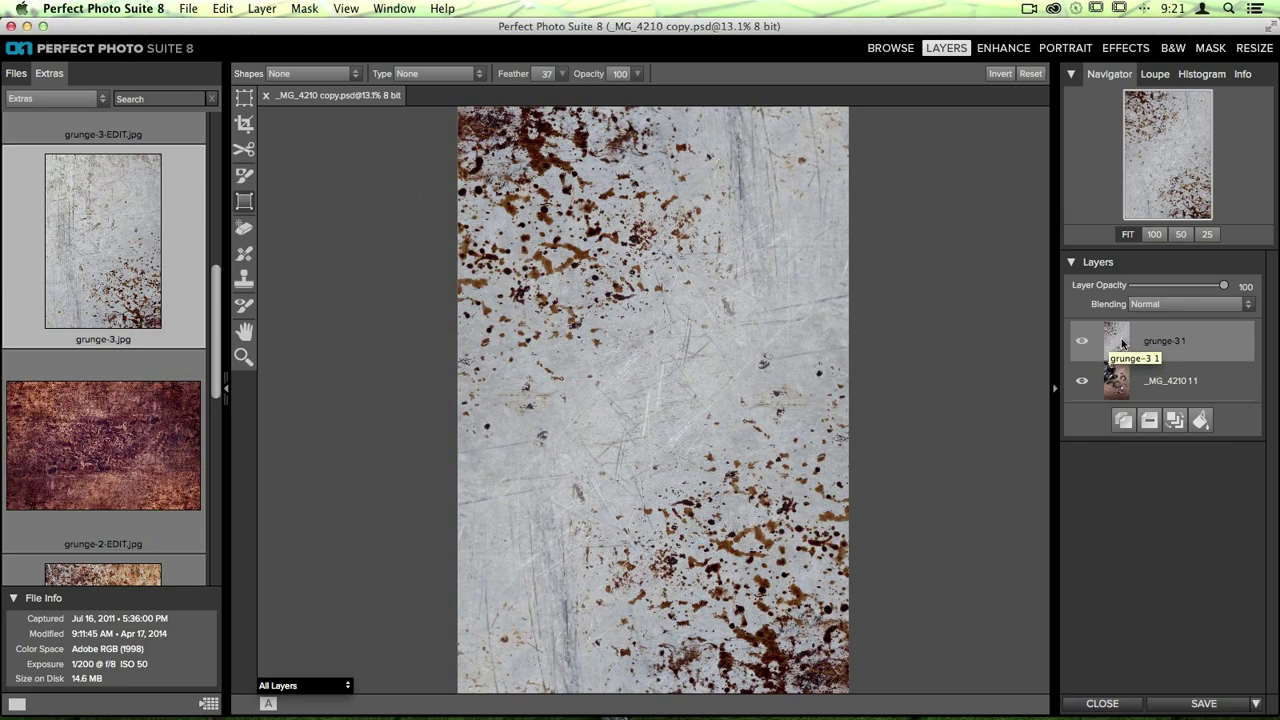
Duplicate the merged grunge-3 1 layer, flip the copy horizontally and apply the transform.
left_click(1122, 424)
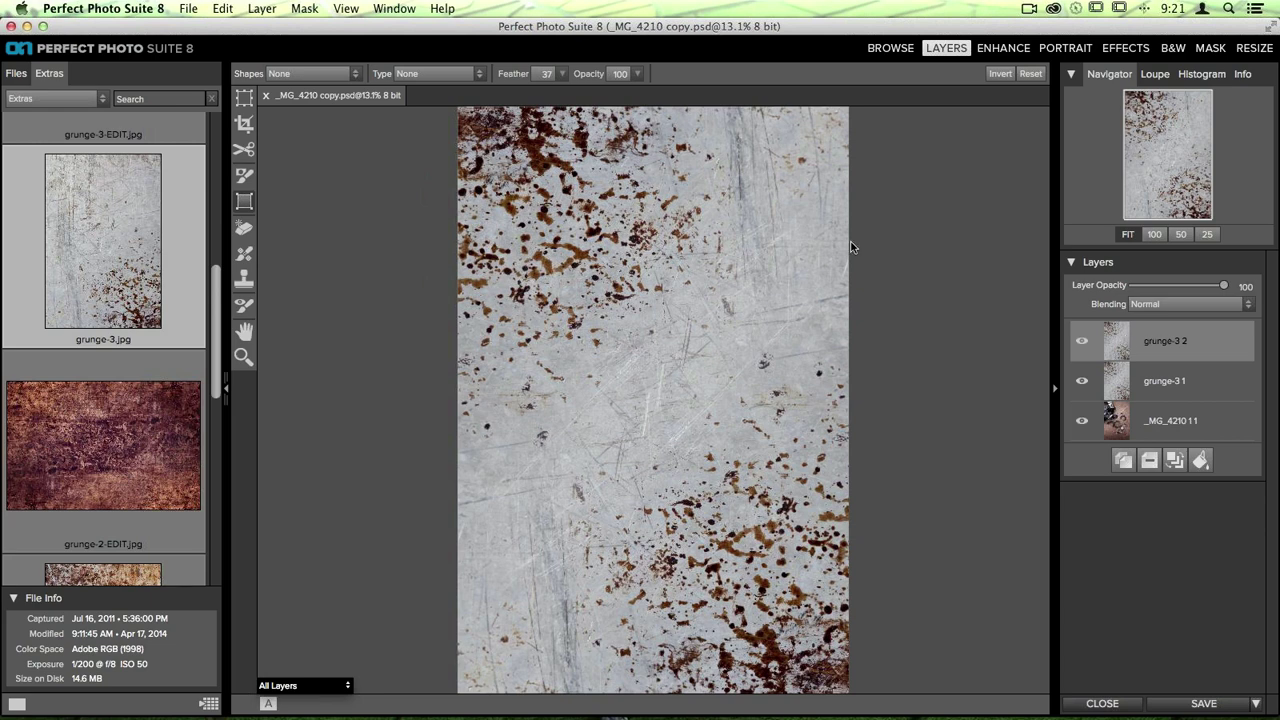
left_click(246, 104)
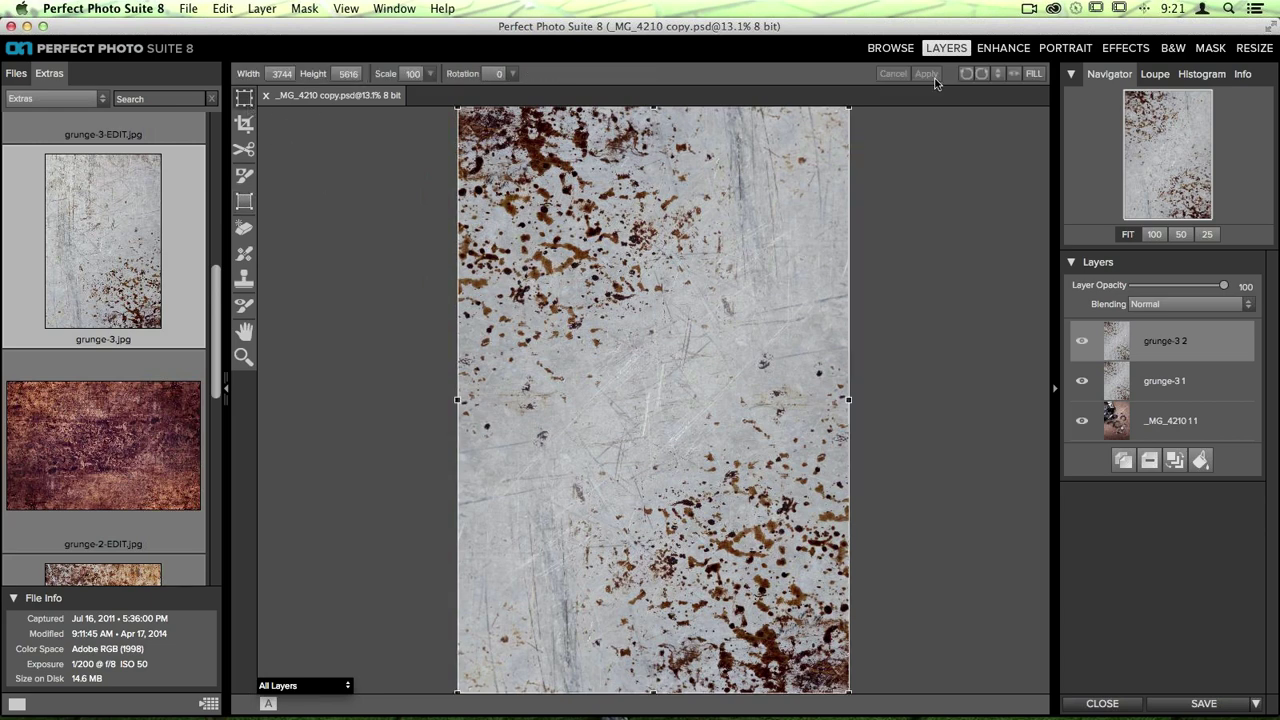
left_click(1014, 75)
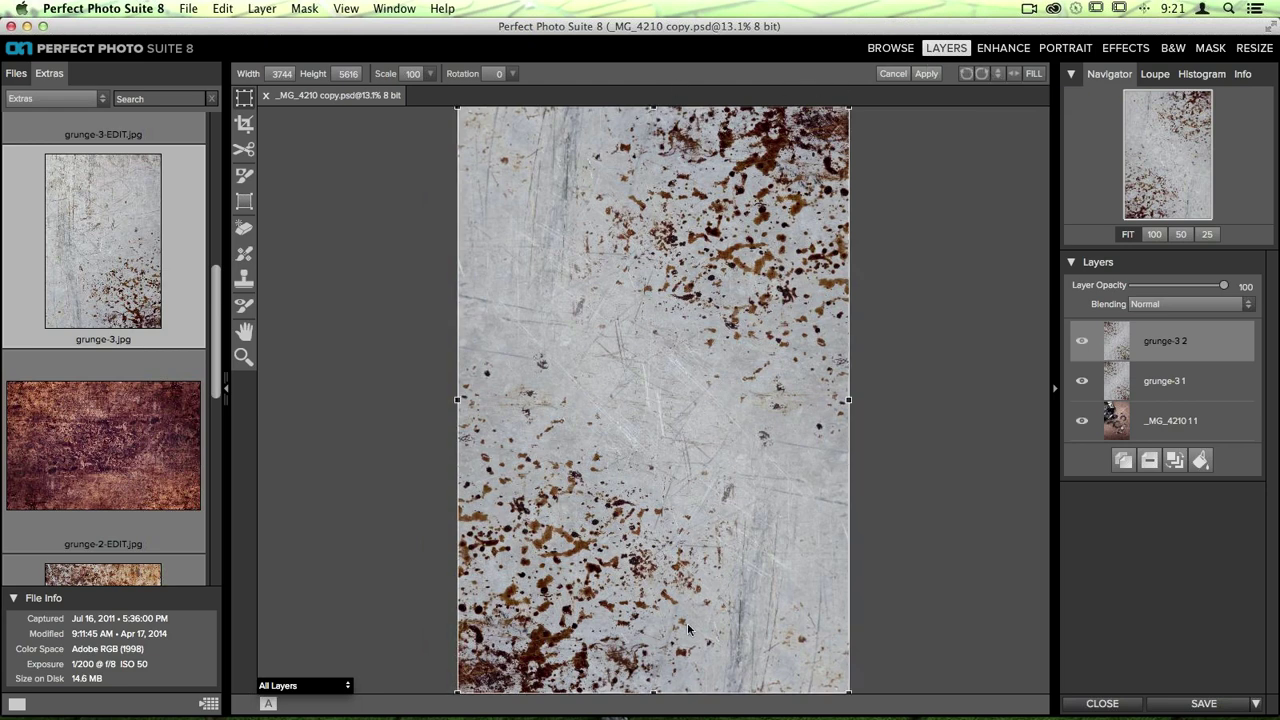
left_click(242, 204)
left_click(736, 386)
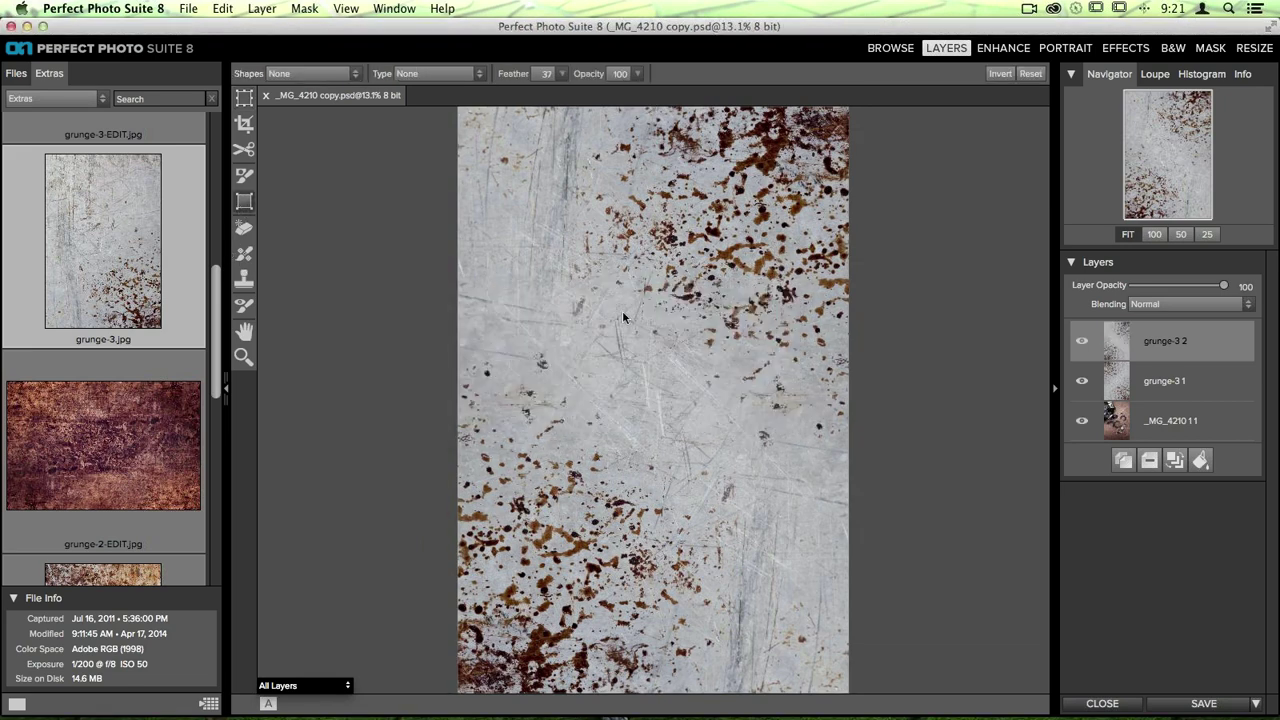
Place a Gradient mask across the grunge-3 2 copy and tilt it to a diagonal through the canvas centre.
left_click(437, 75)
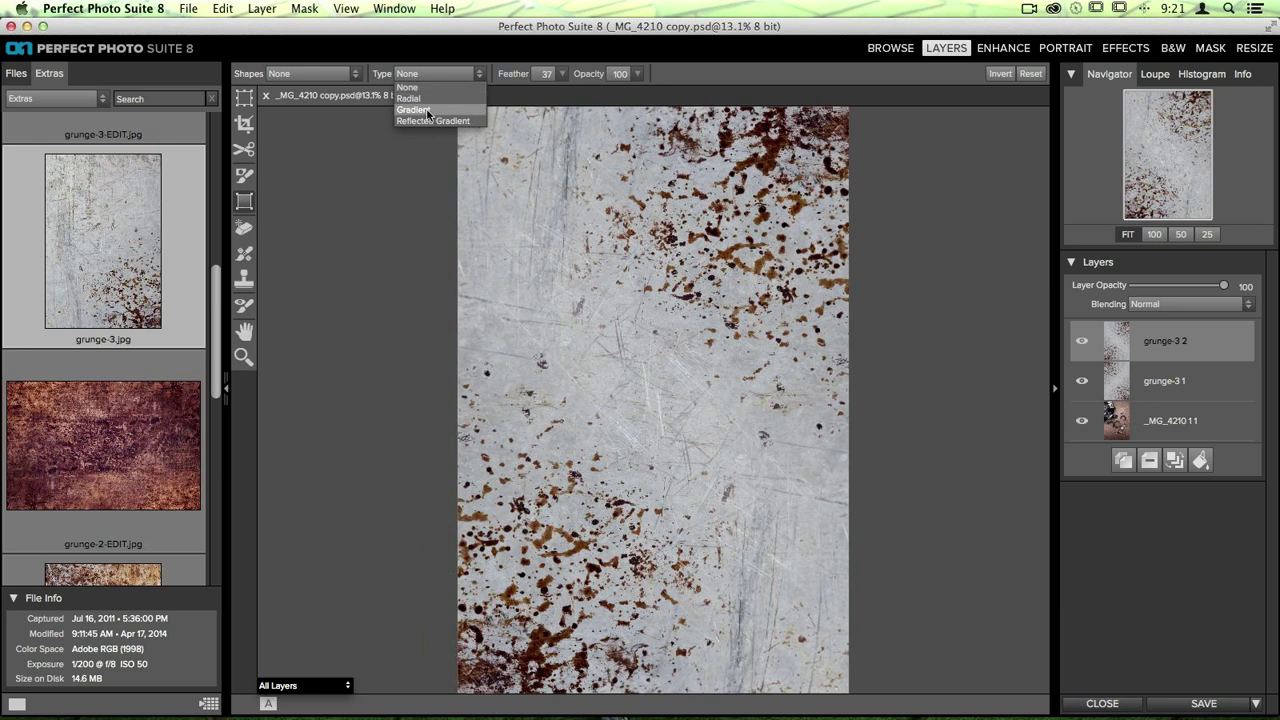
left_click(428, 111)
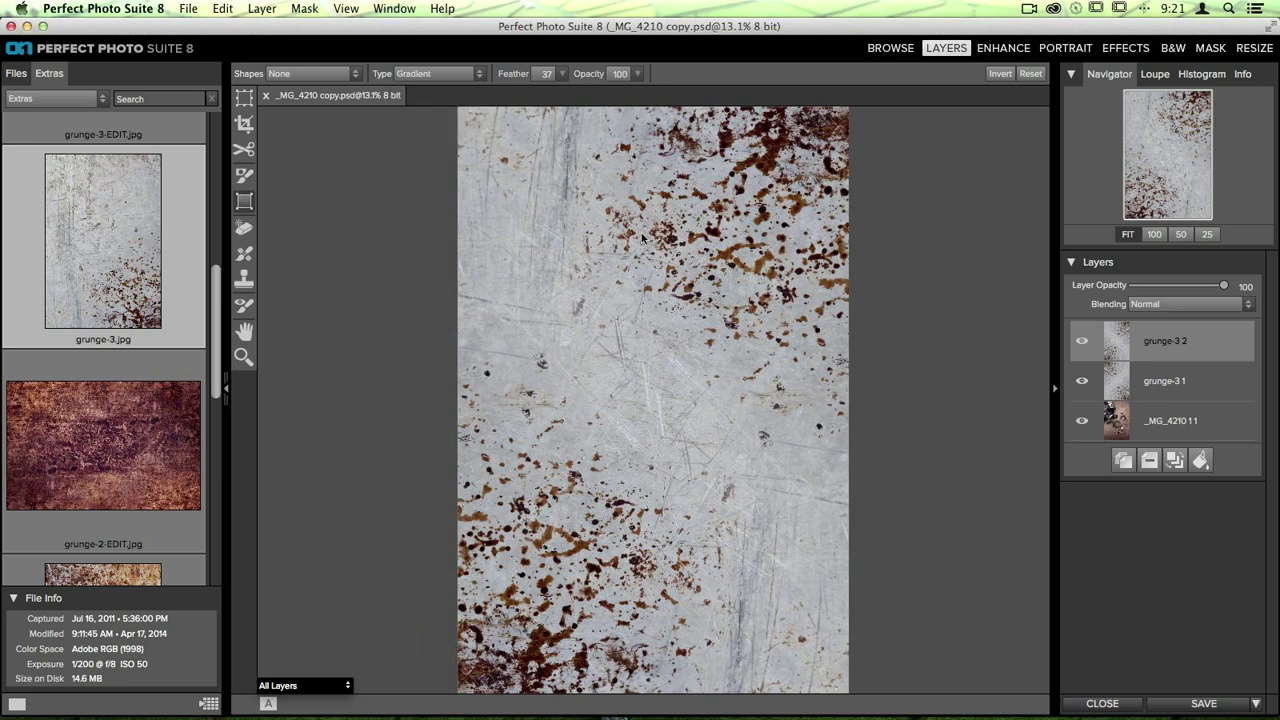
left_click(657, 376)
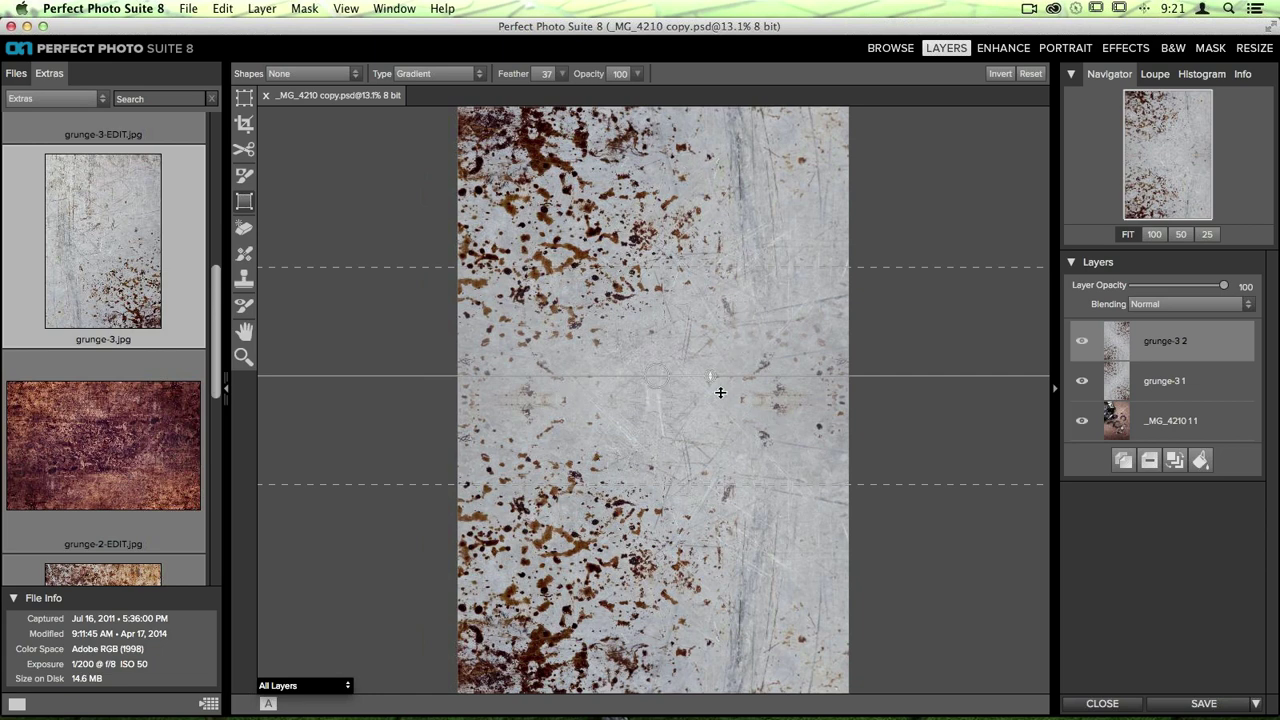
left_click_drag(710, 378, 860, 325)
left_click_drag(887, 404, 787, 155)
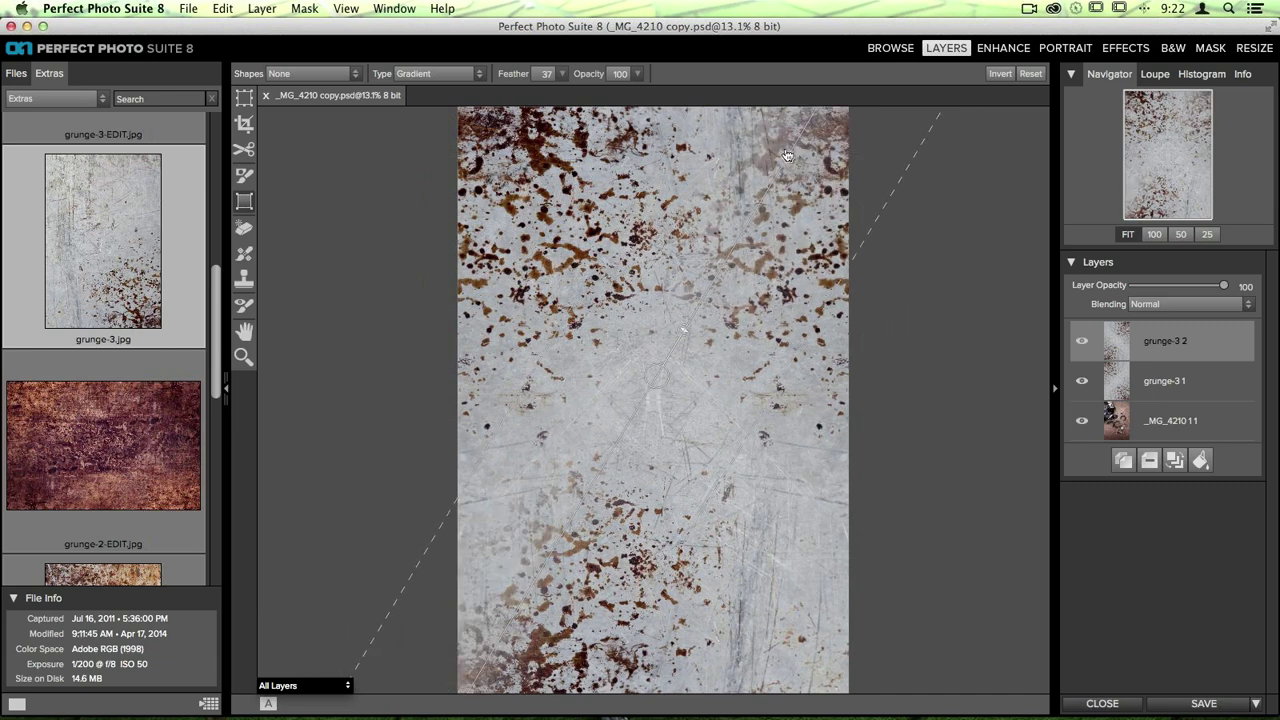
Switch the grunge-3 2 mask to Radial, stretch it into a tilted ellipse wider than the canvas and set its feather to 53.
left_click(432, 75)
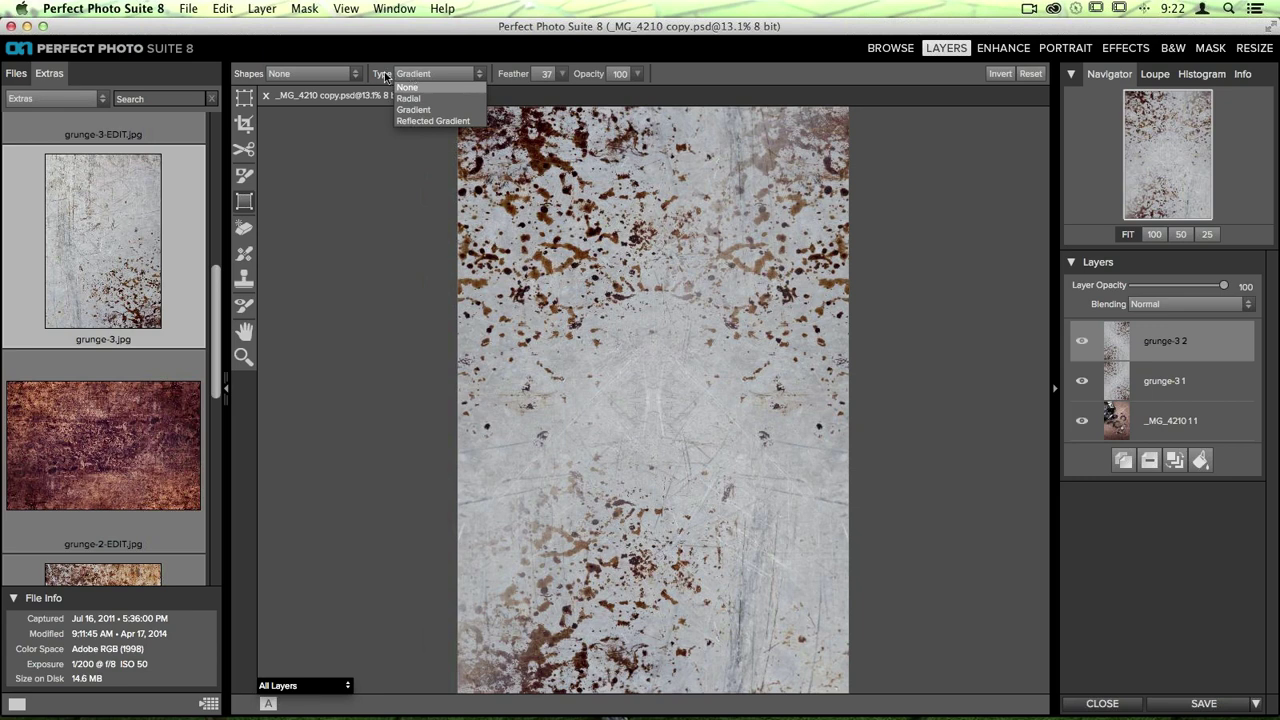
left_click(386, 77)
left_click(426, 74)
key("Escape")
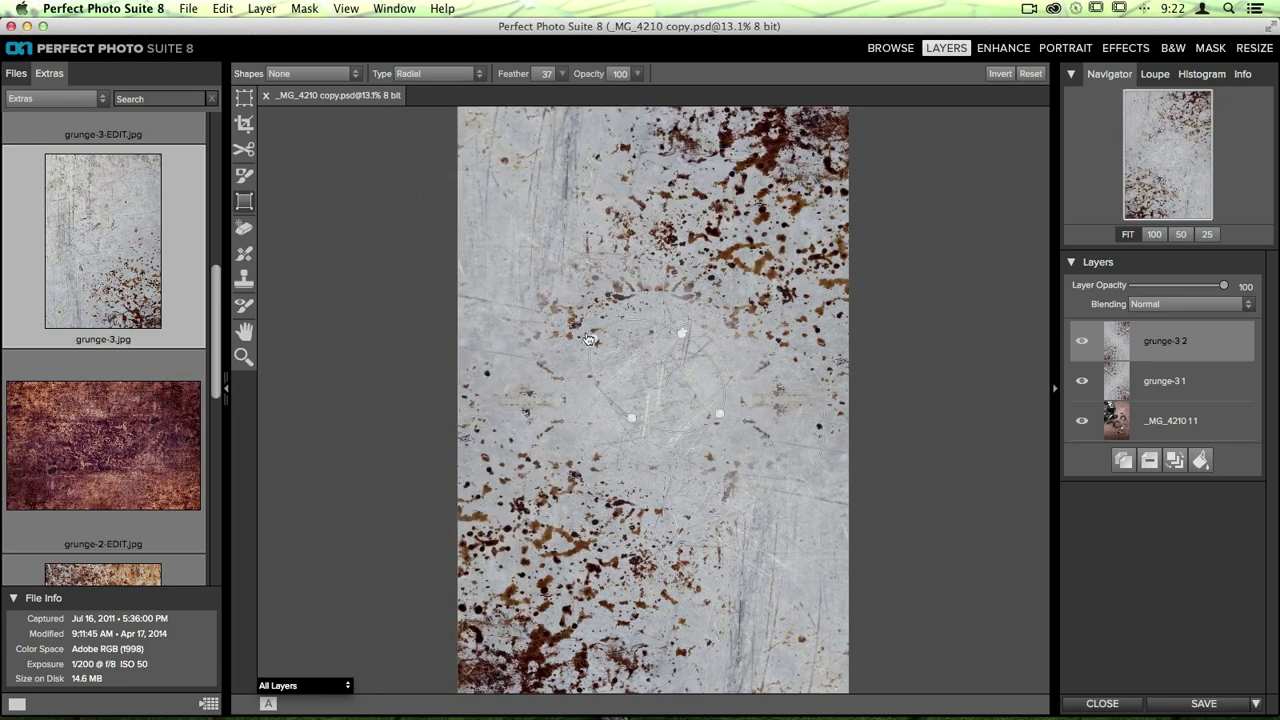
left_click_drag(596, 345, 437, 172)
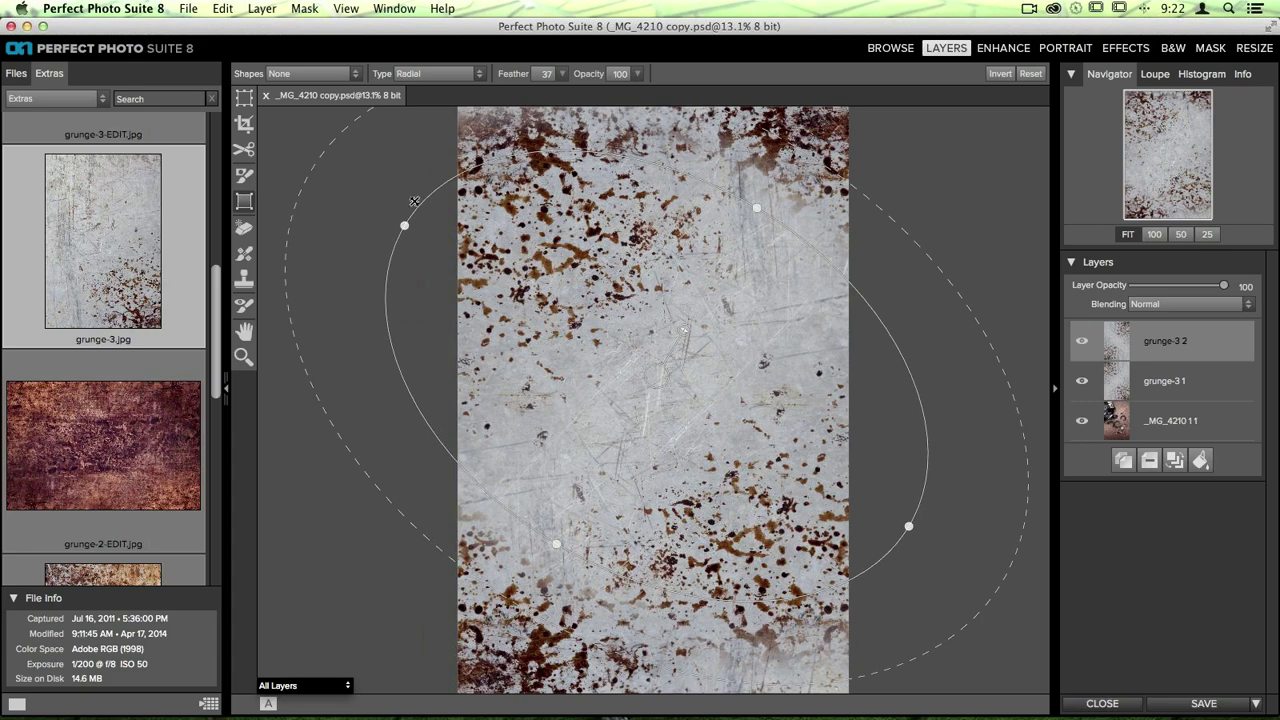
mouse_move(747, 218)
left_mouse_down()
mouse_move(703, 312)
mouse_move(726, 213)
left_mouse_up()
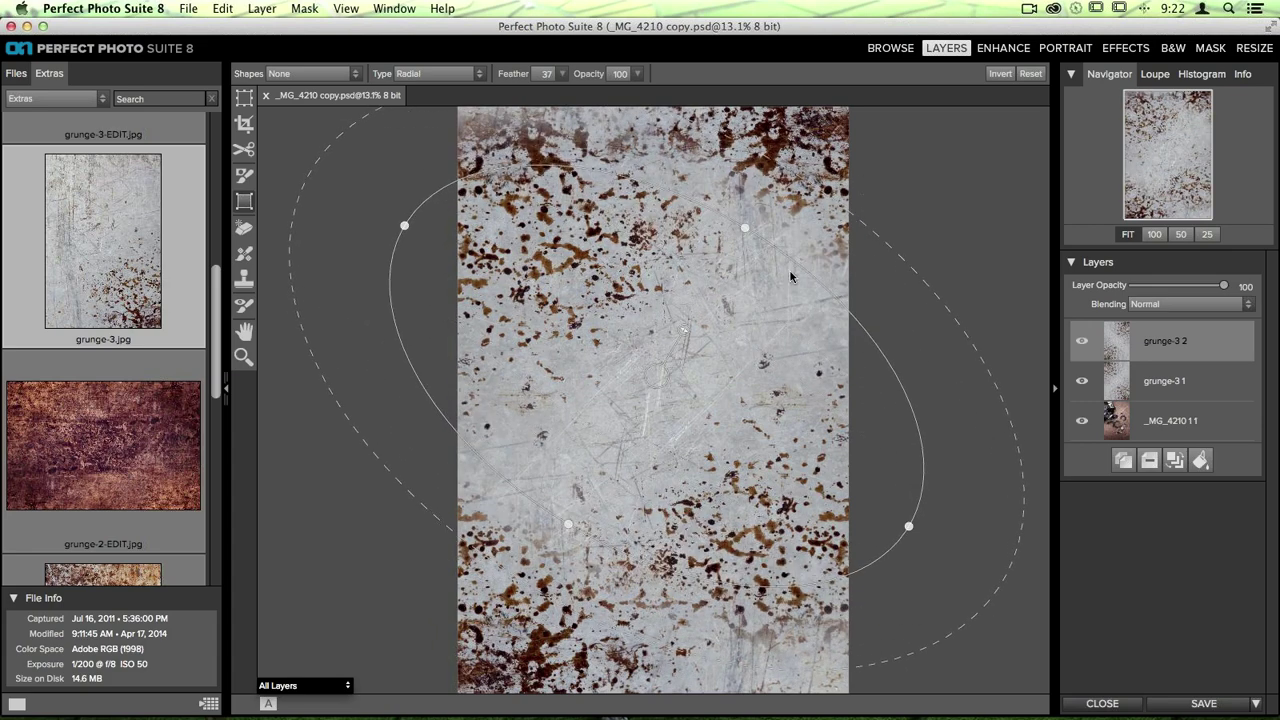
left_click_drag(929, 447, 852, 492)
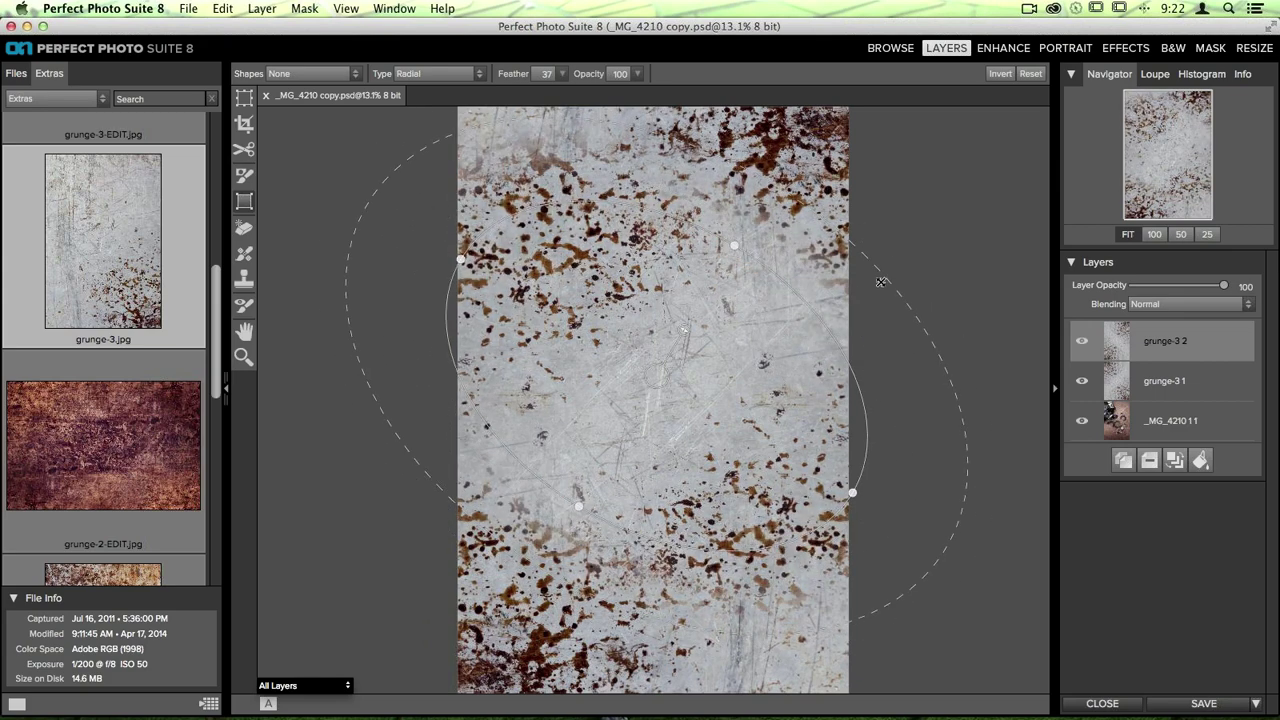
left_click_drag(883, 282, 907, 251)
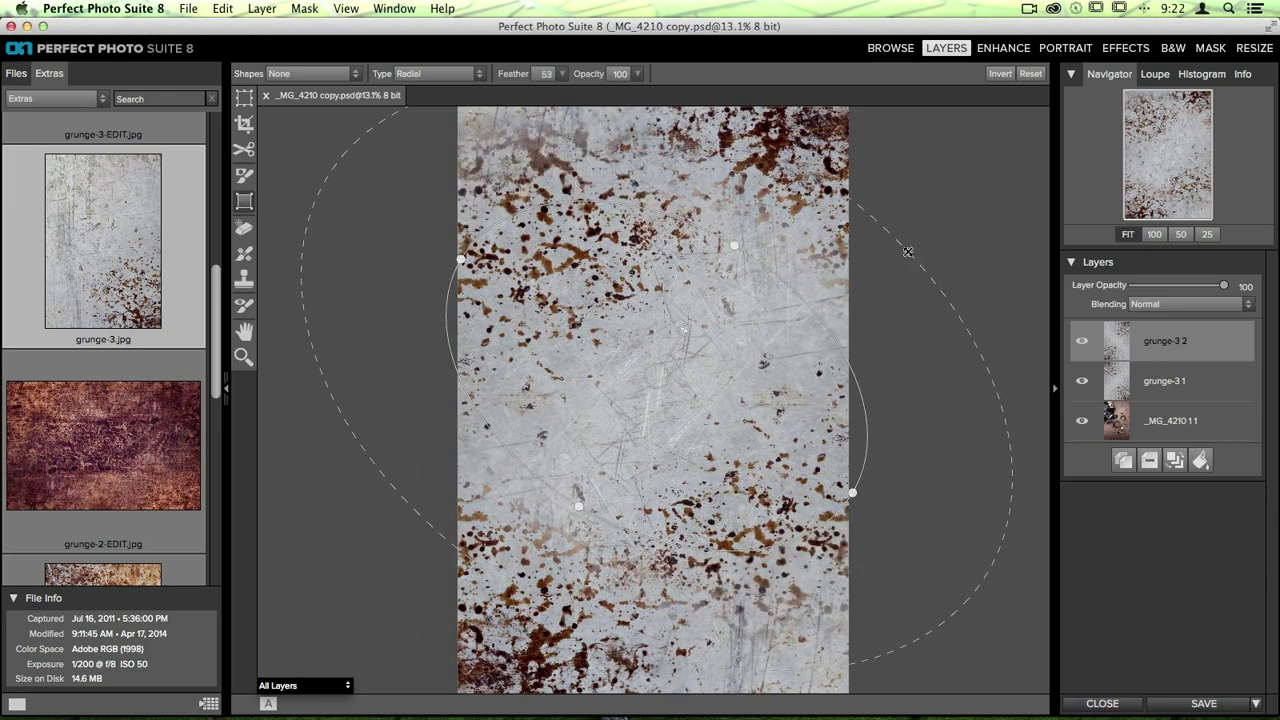
Switch the grunge-3 2 mask to Reflected Gradient, and reposition and rotate it so rust spots appear in all four corners.
left_click(420, 74)
left_click(445, 121)
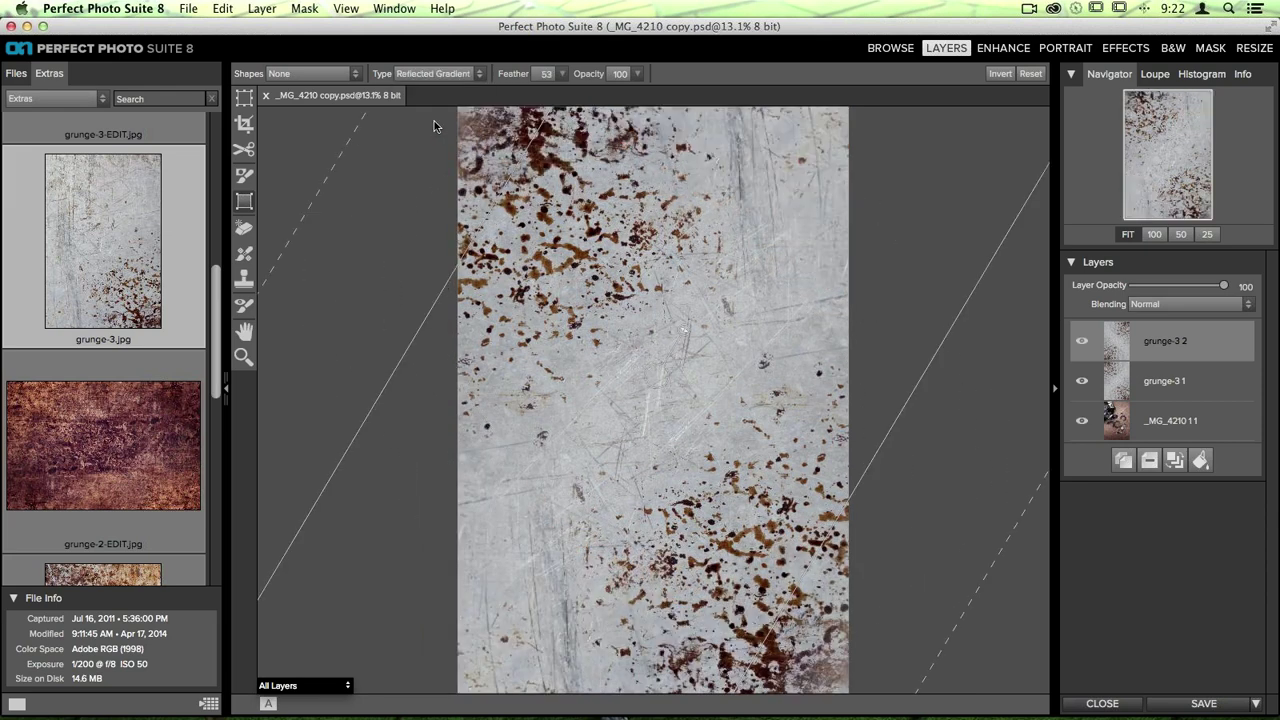
left_click_drag(843, 494, 666, 402)
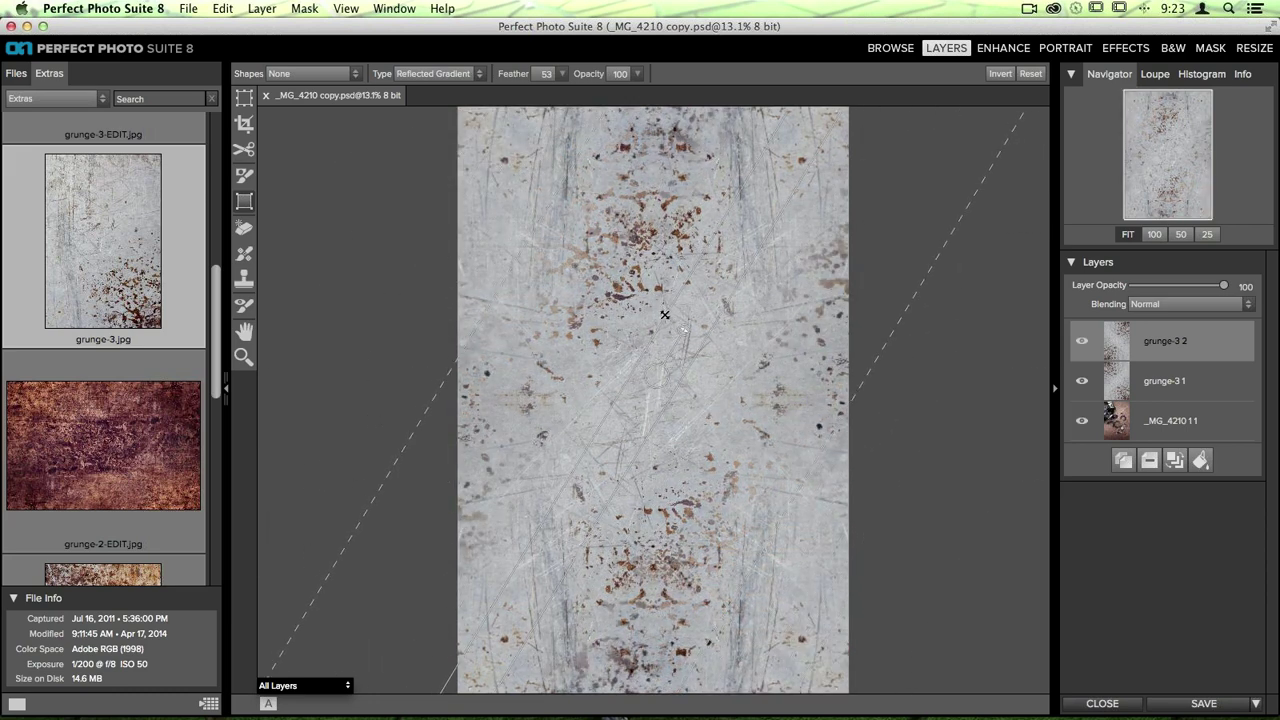
left_click_drag(670, 315, 606, 291)
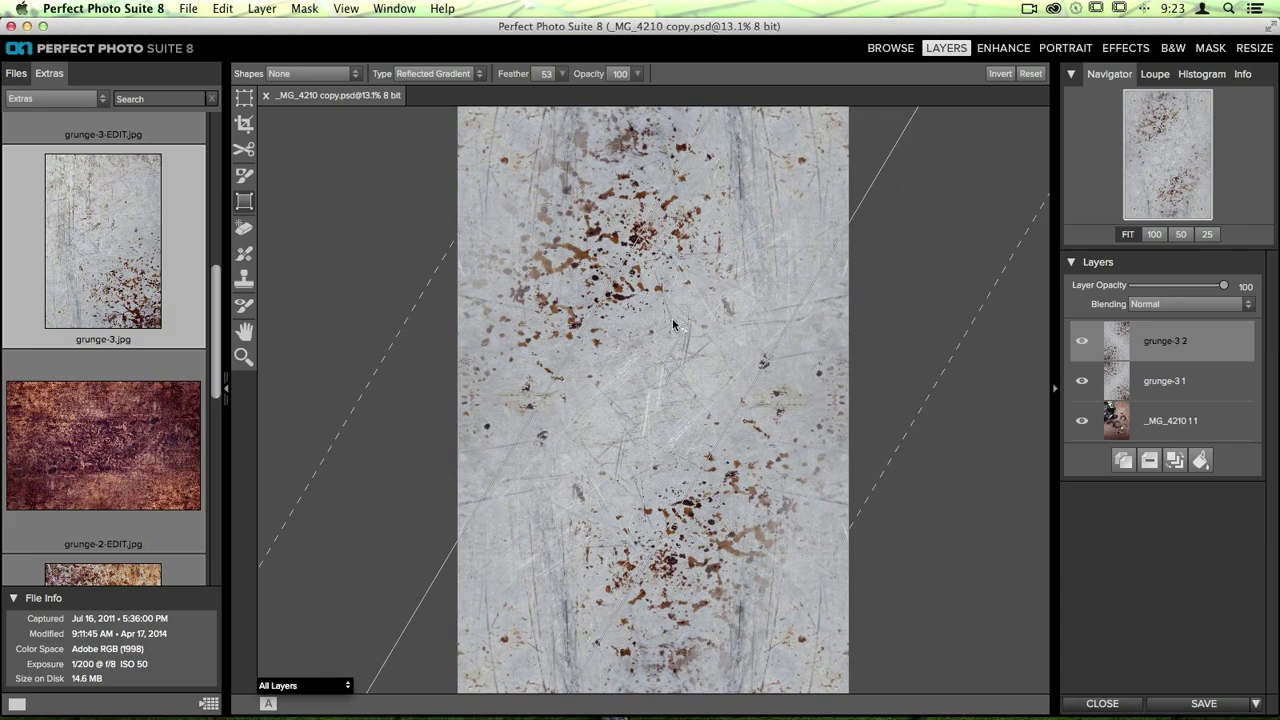
left_click_drag(672, 318, 714, 456)
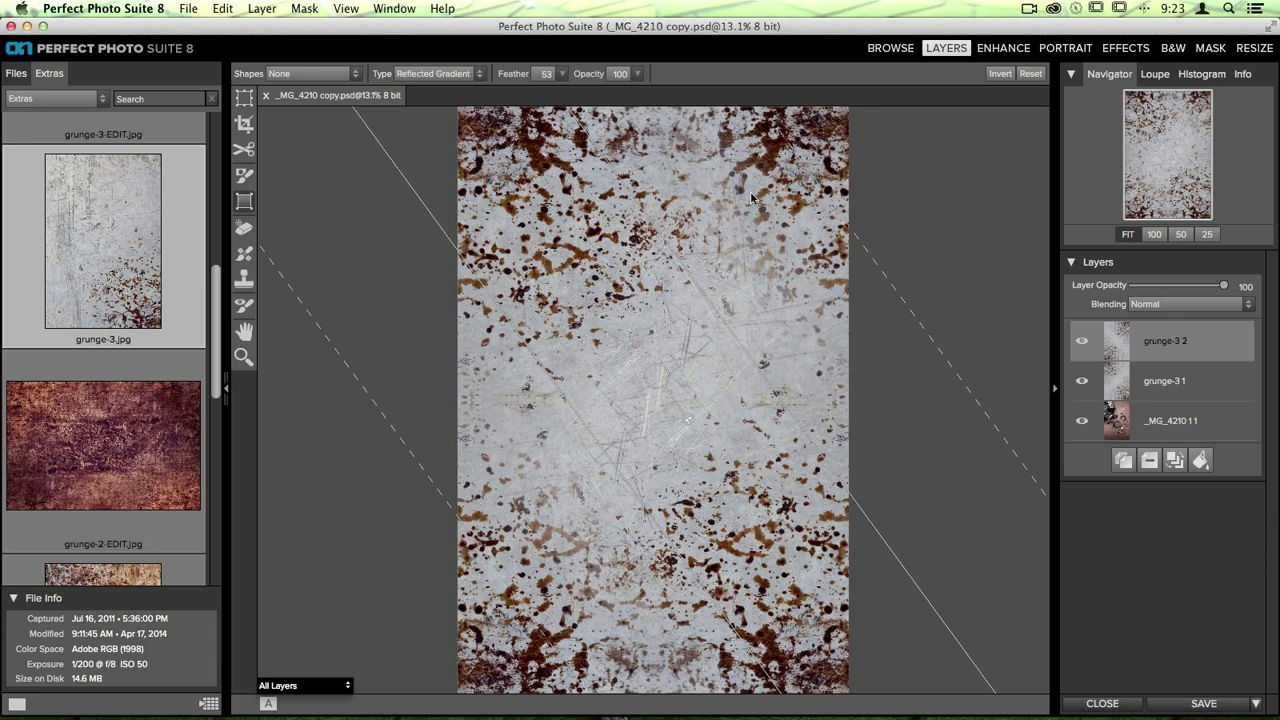
mouse_move(658, 248)
left_mouse_down()
mouse_move(638, 259)
mouse_move(647, 253)
left_mouse_up()
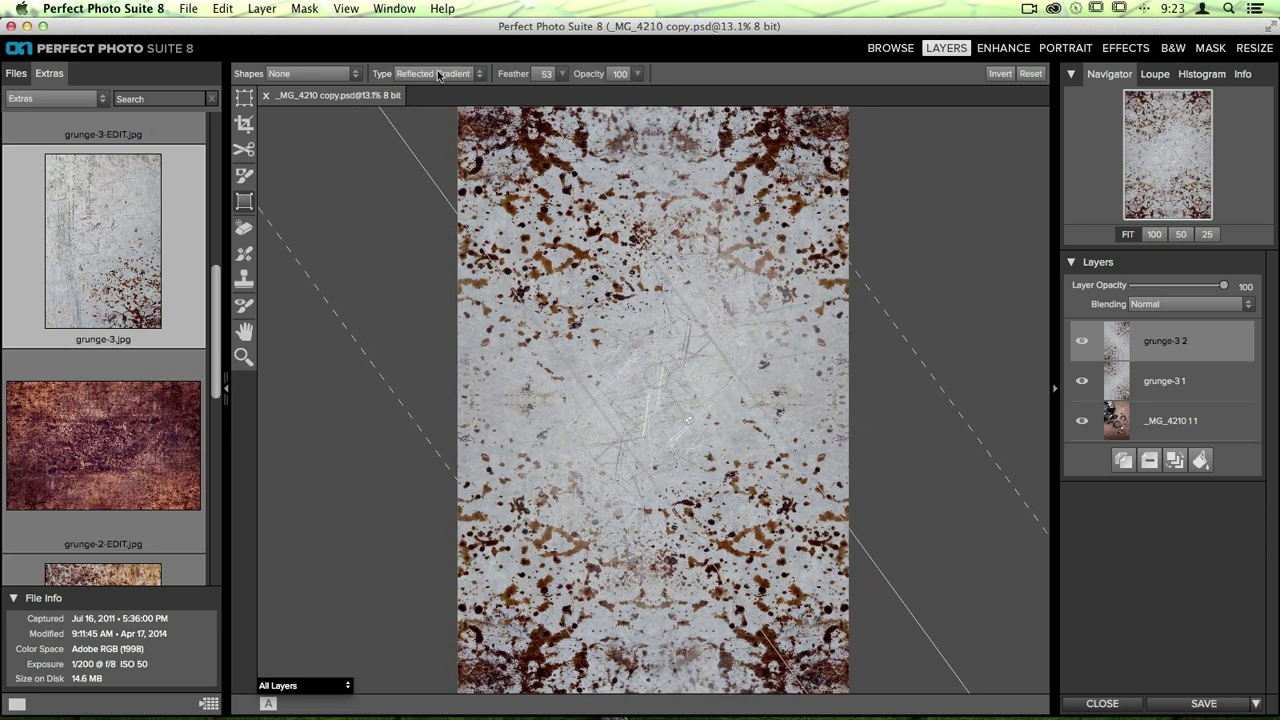
Refine the position and angle of the grunge-3 2 reflected gradient with feather 36, and merge the layer into grunge-3 1.
left_click_drag(874, 298, 812, 352)
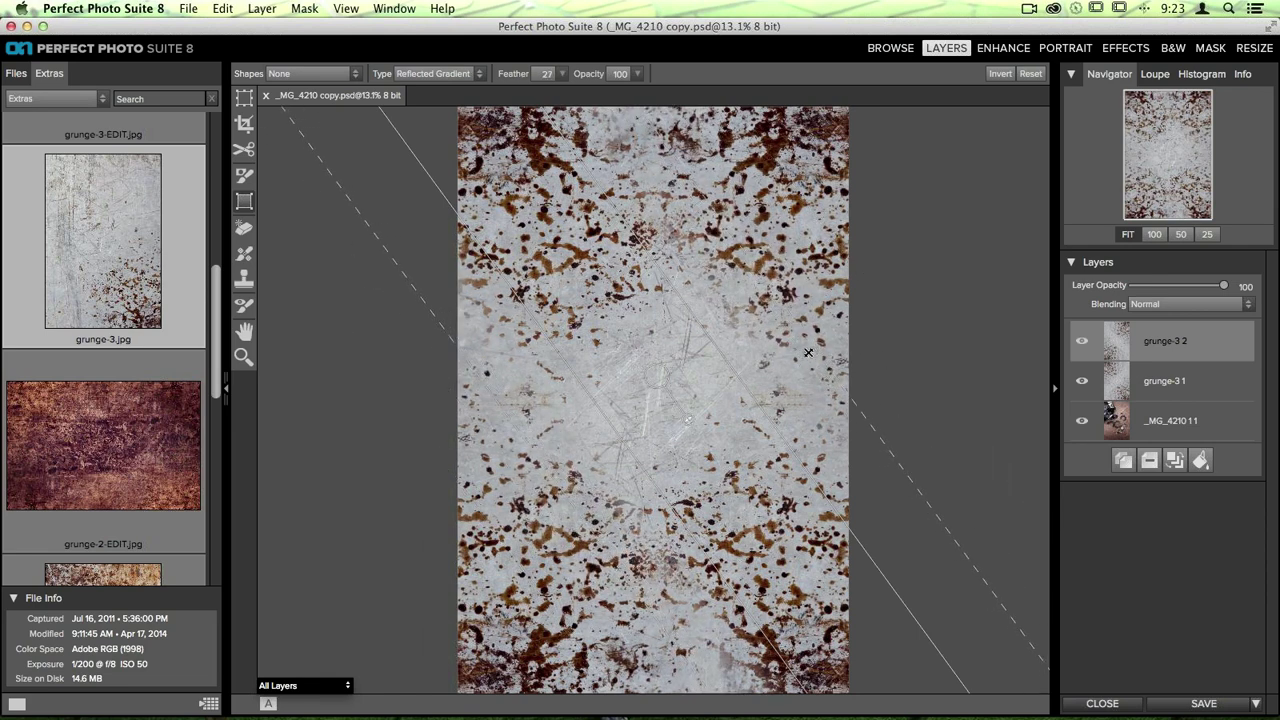
left_click_drag(649, 395, 653, 386)
left_click_drag(650, 272, 670, 288)
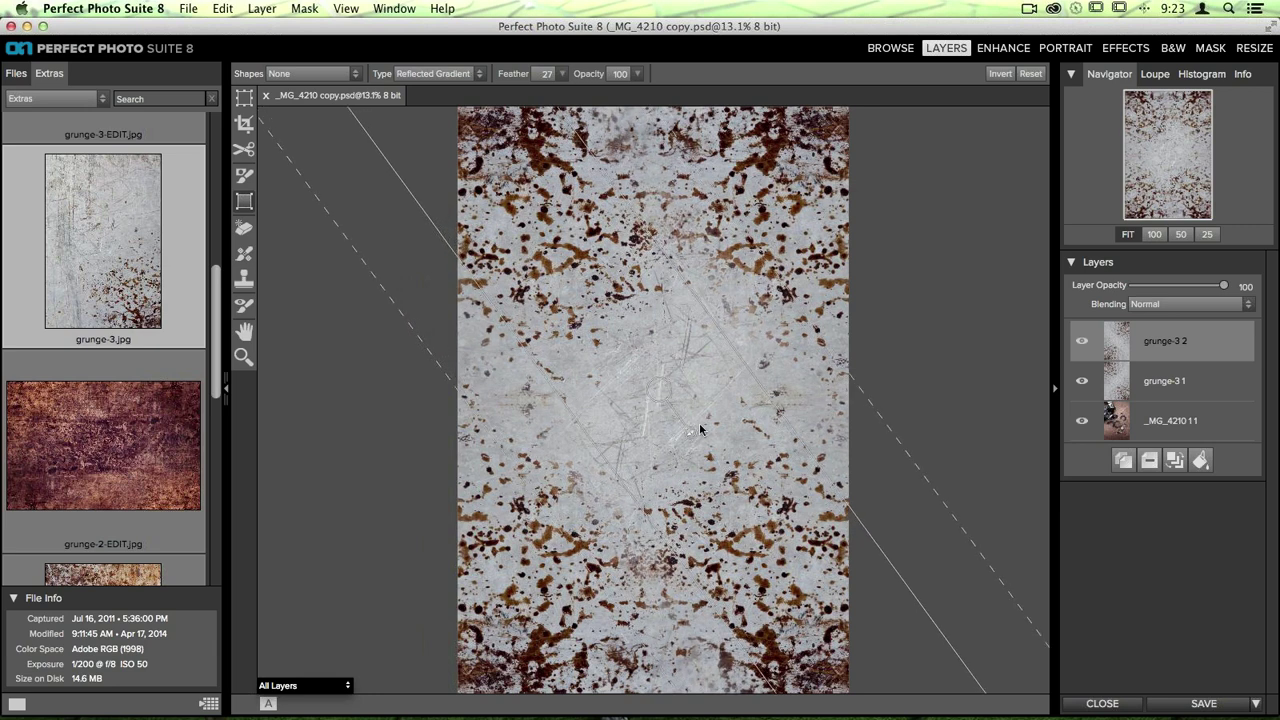
left_click_drag(700, 429, 654, 397)
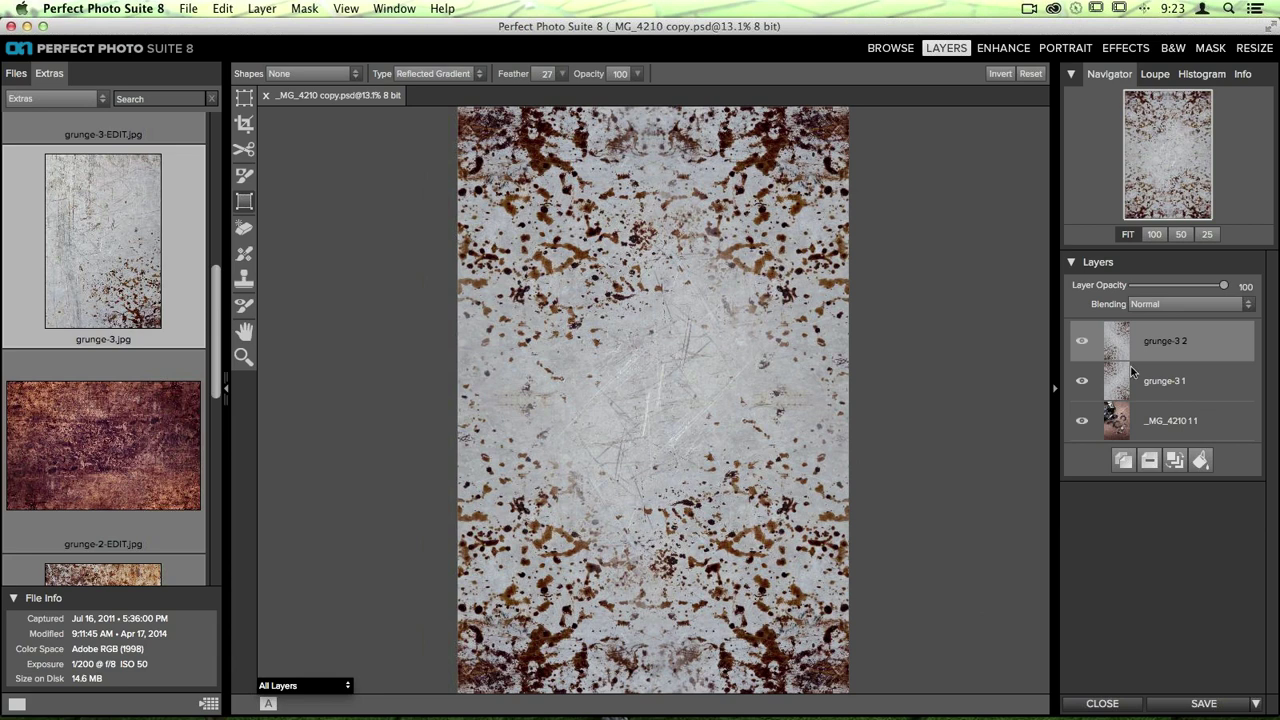
left_click_drag(765, 266, 796, 258)
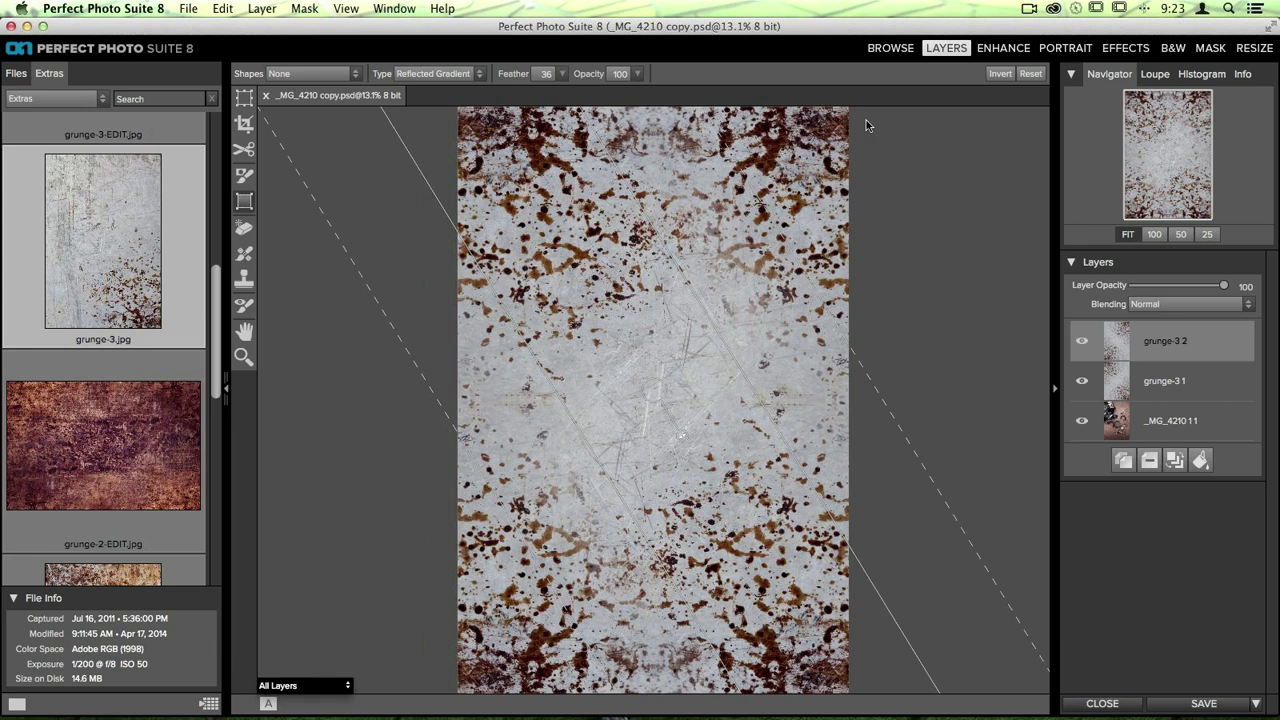
left_click(1124, 358)
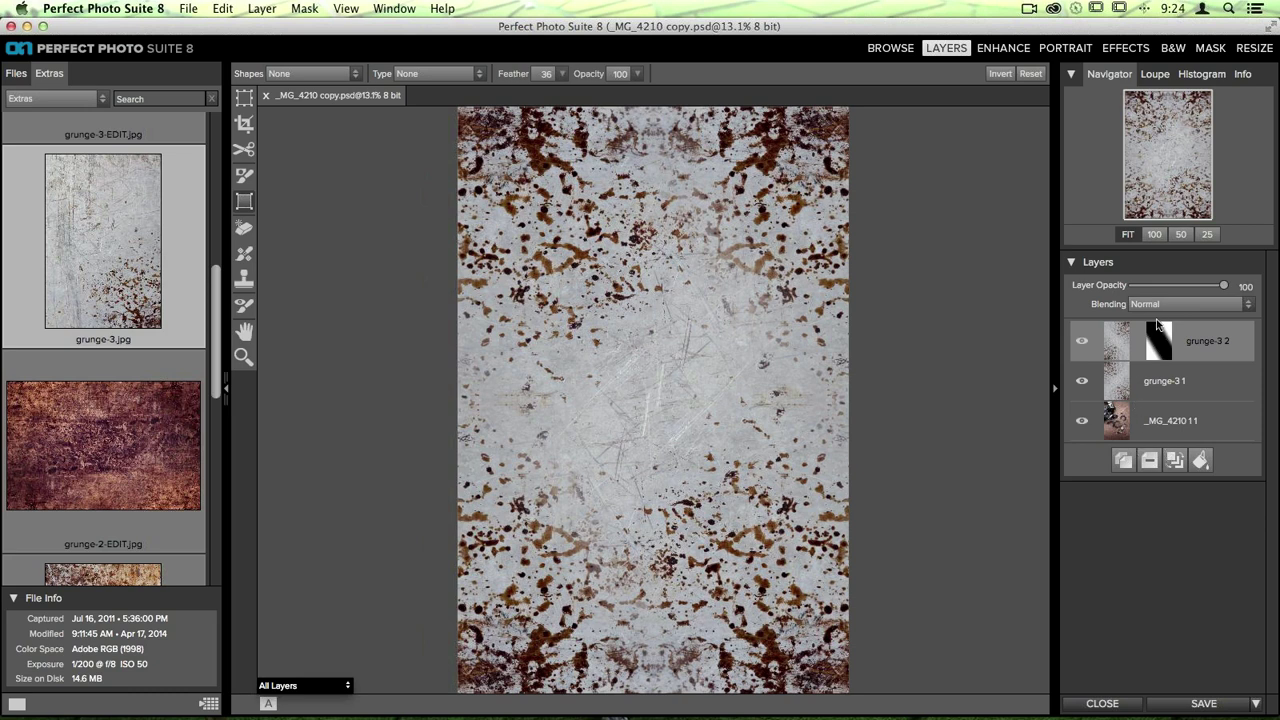
left_click(1174, 462)
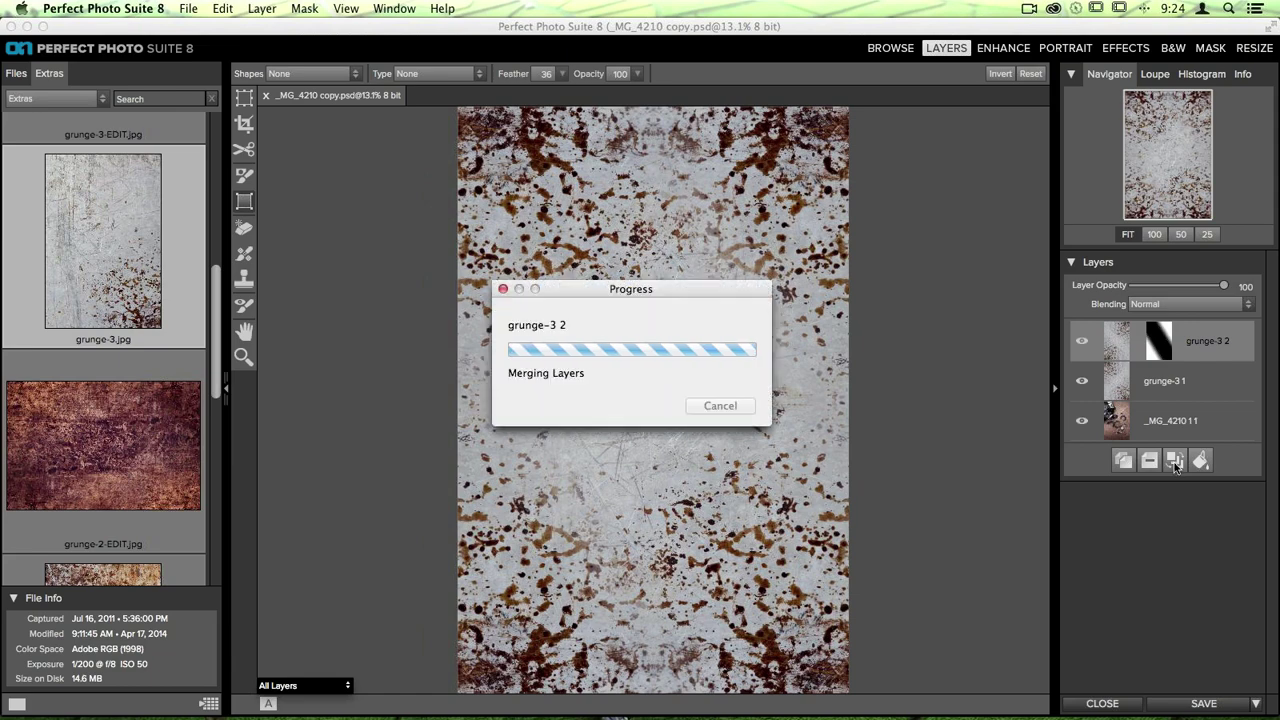
Toggle the visibility of the merged grunge-3 2 layer to compare the texture with the _MG_4210 photo beneath it.
left_click(1081, 342)
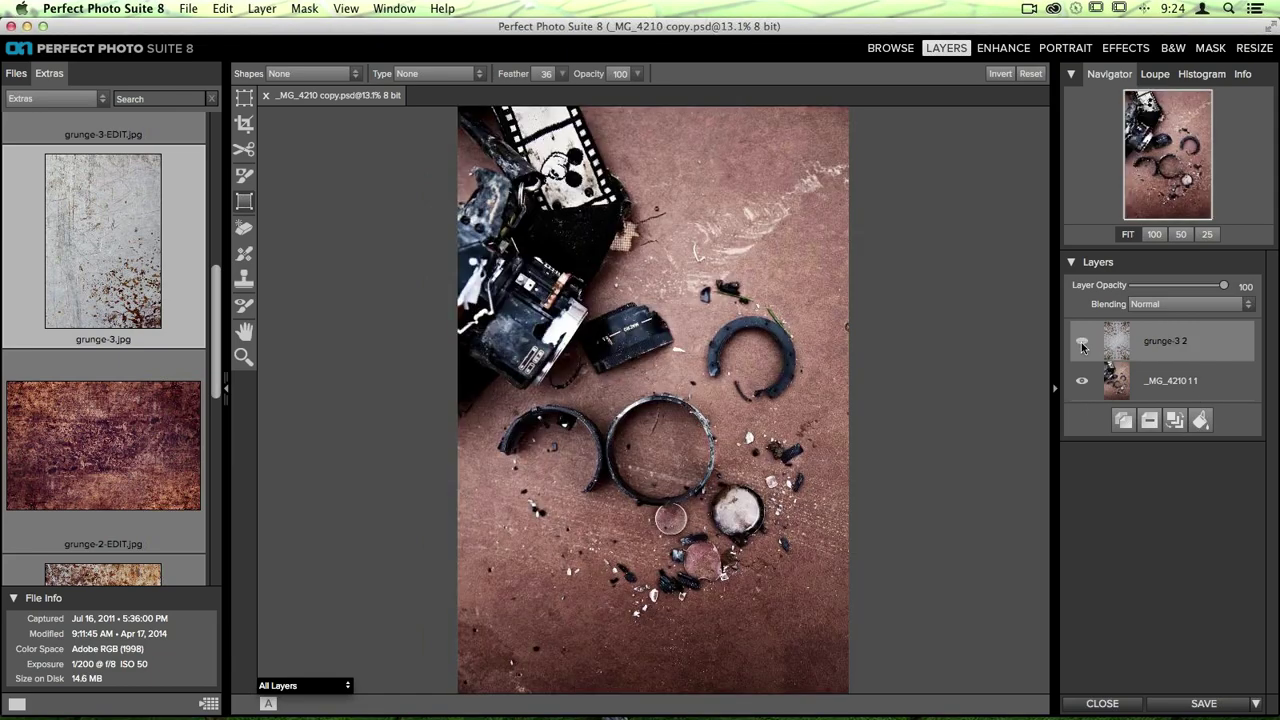
left_click(1081, 342)
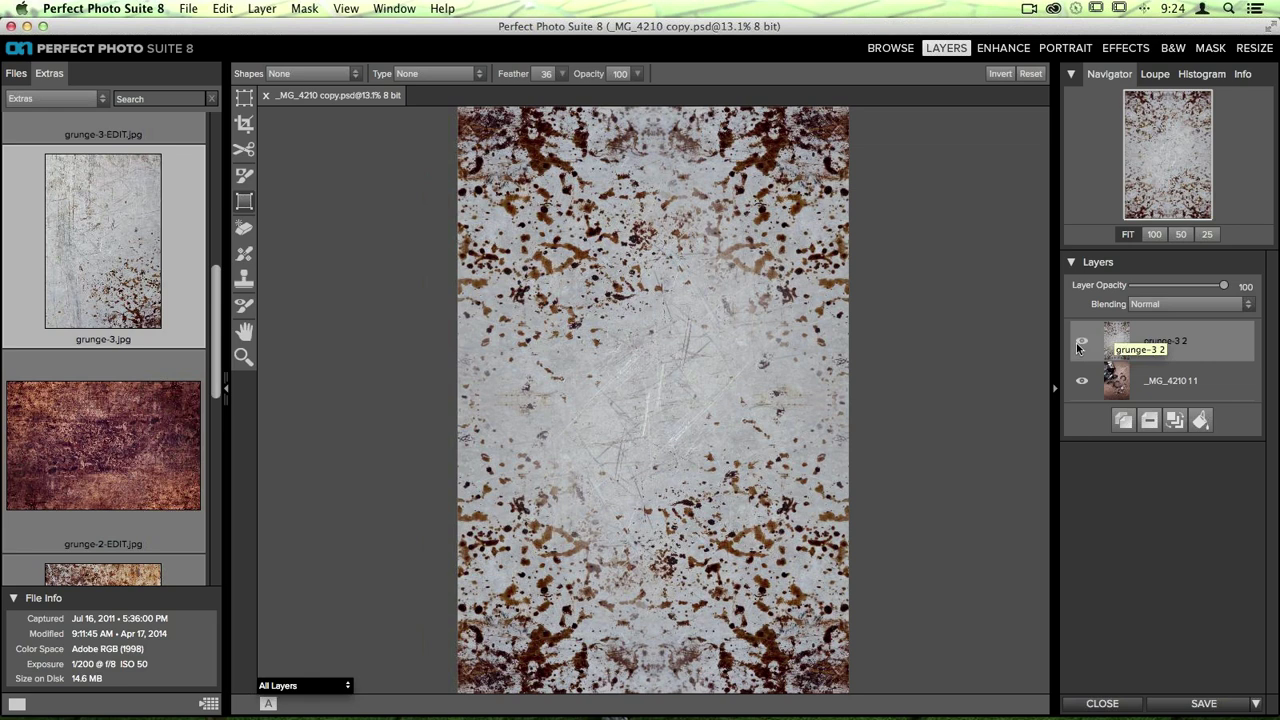
left_click(1117, 388)
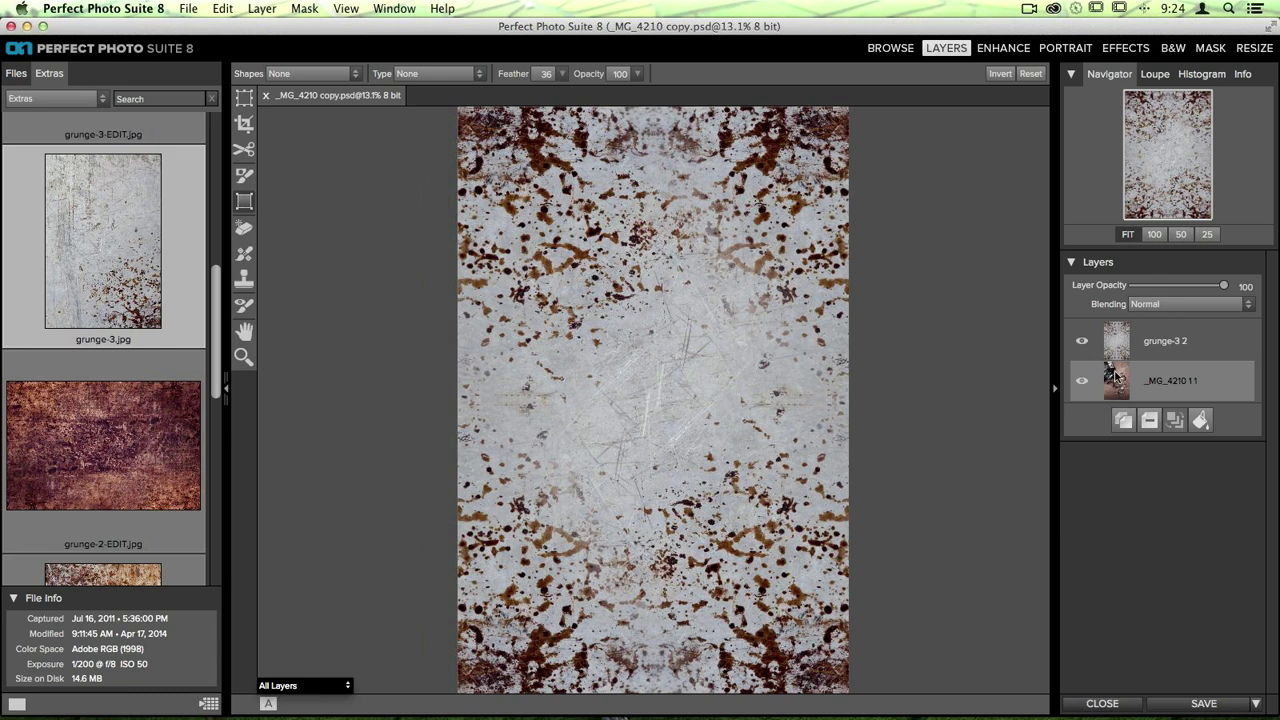
left_click(1118, 344)
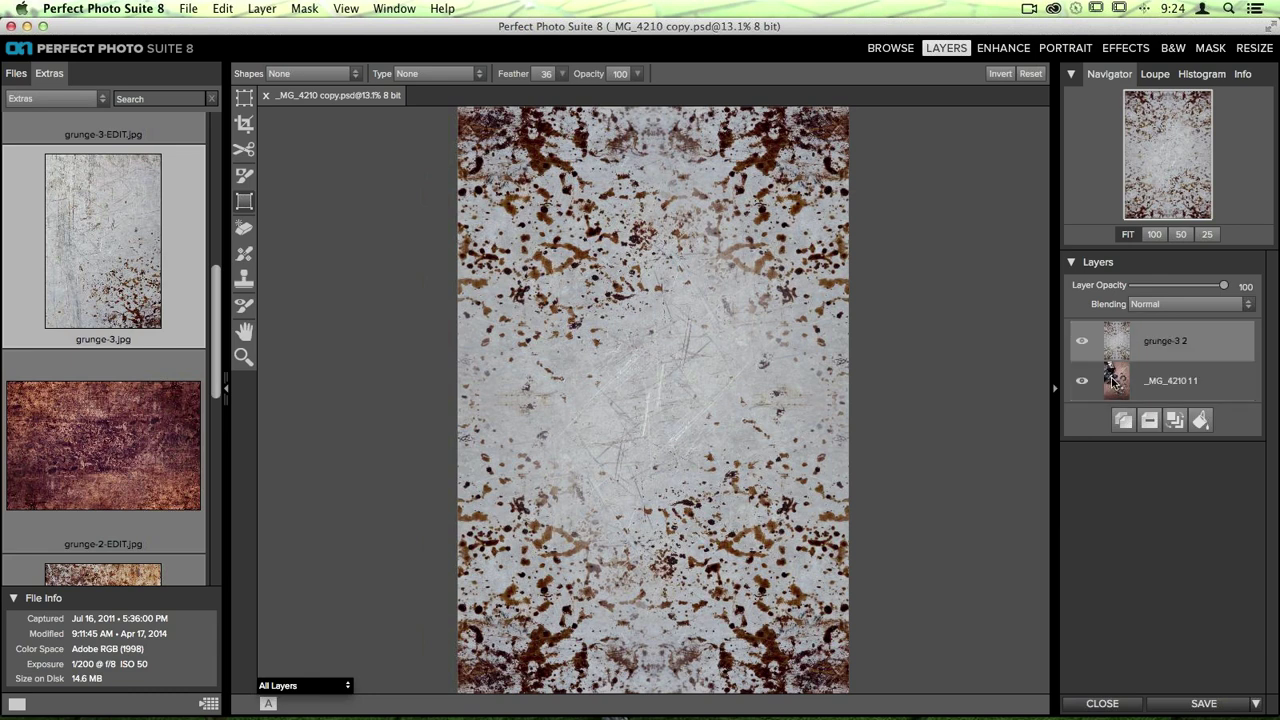
left_click(1112, 382)
left_click(1082, 343)
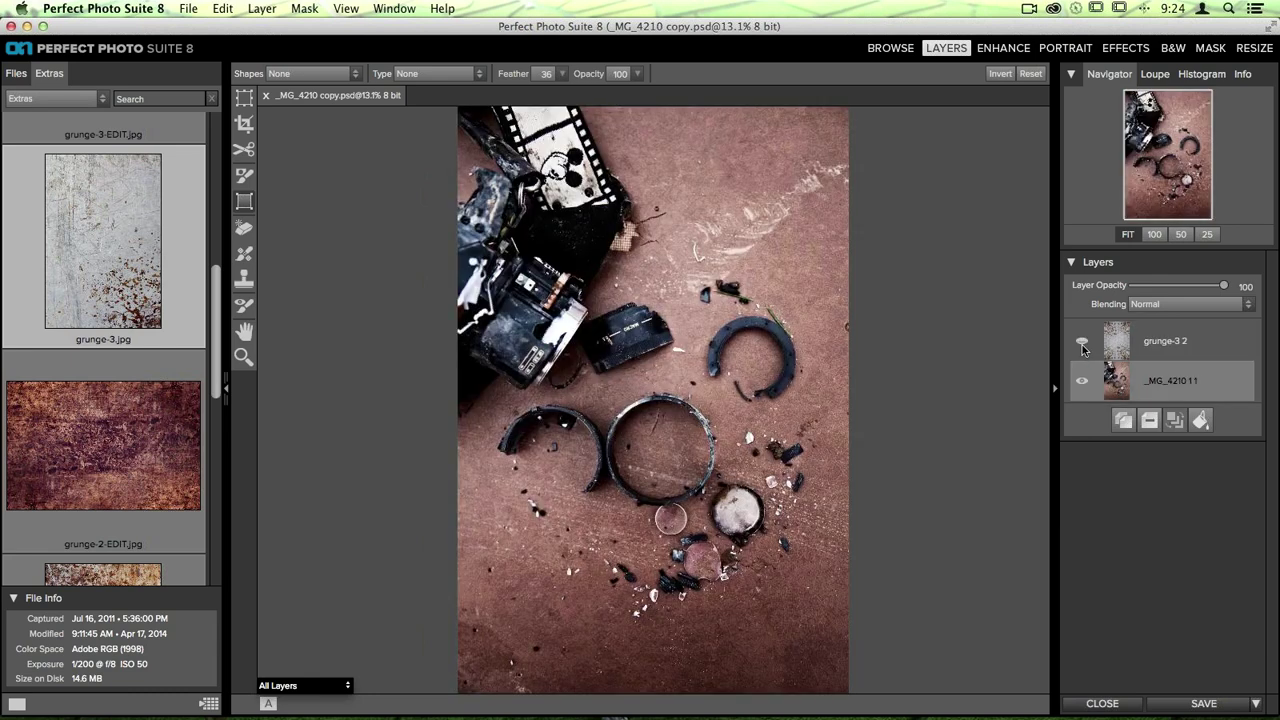
left_click(1082, 344)
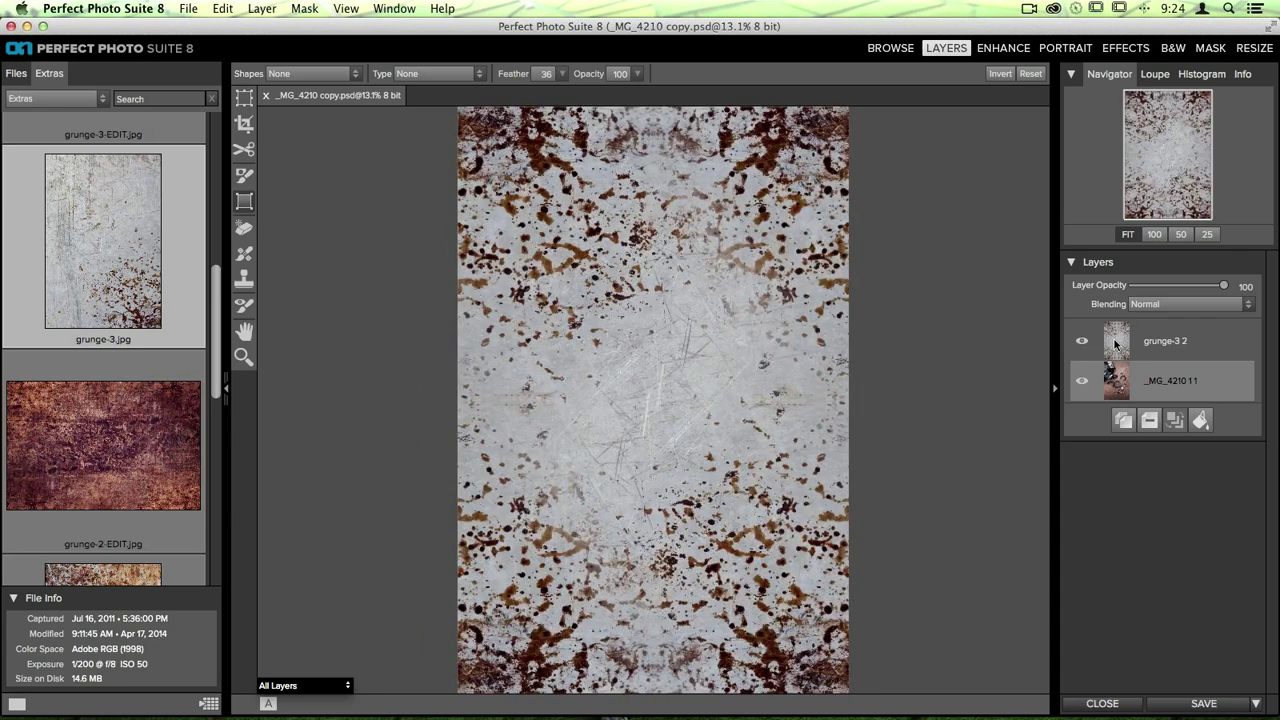
Take the grunge-3 2 layer into Effects and apply the Dynamic Contrast filter with the Grunge Contrast preset.
left_click(1119, 341)
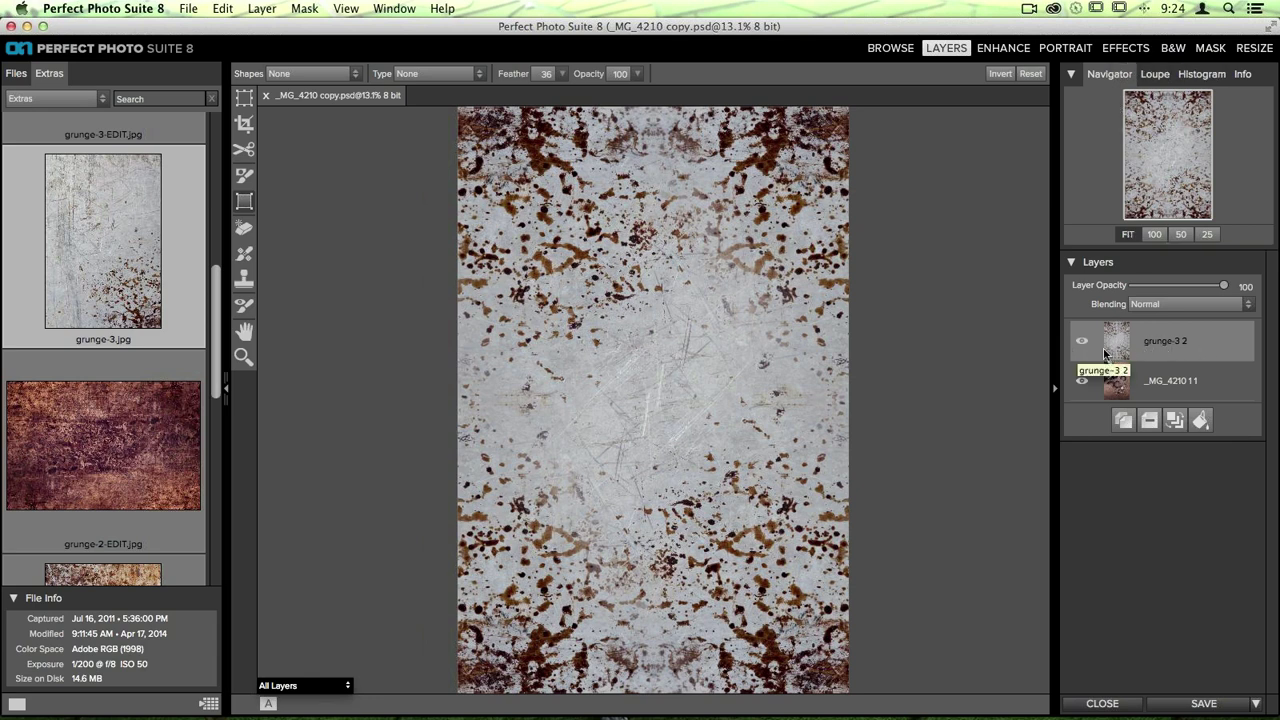
left_click(1114, 50)
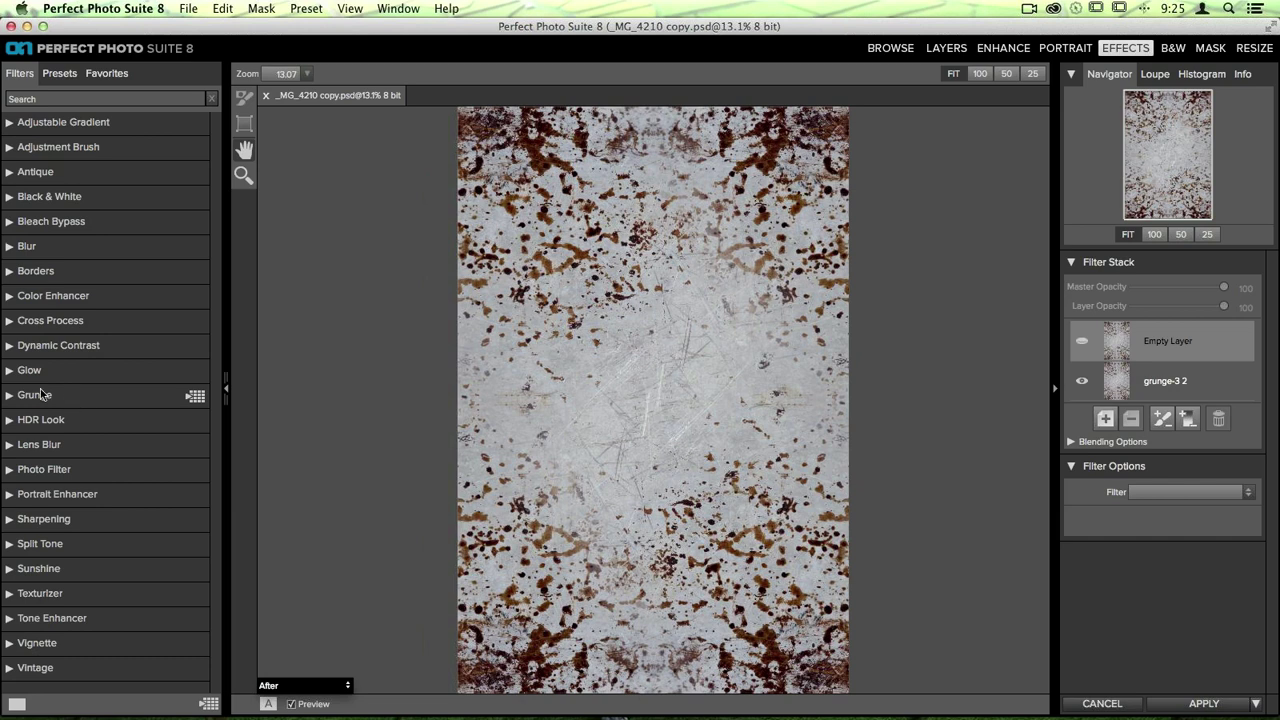
left_click(31, 348)
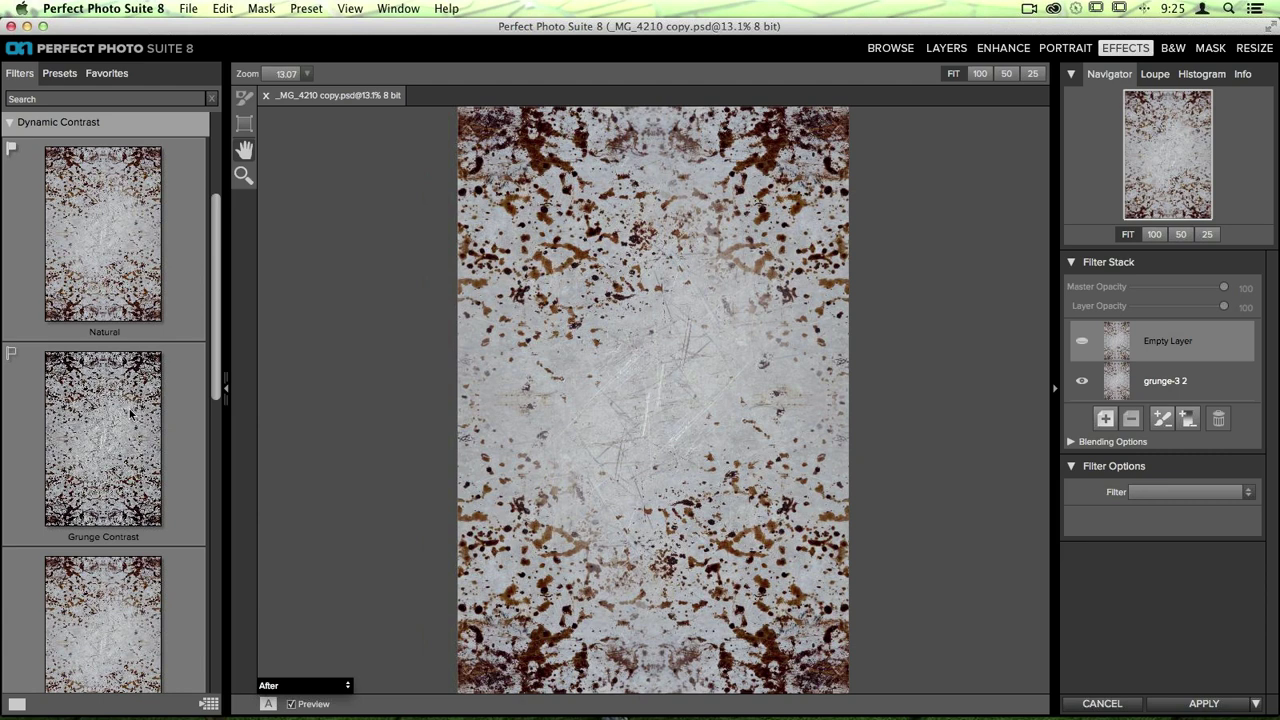
left_click(123, 471)
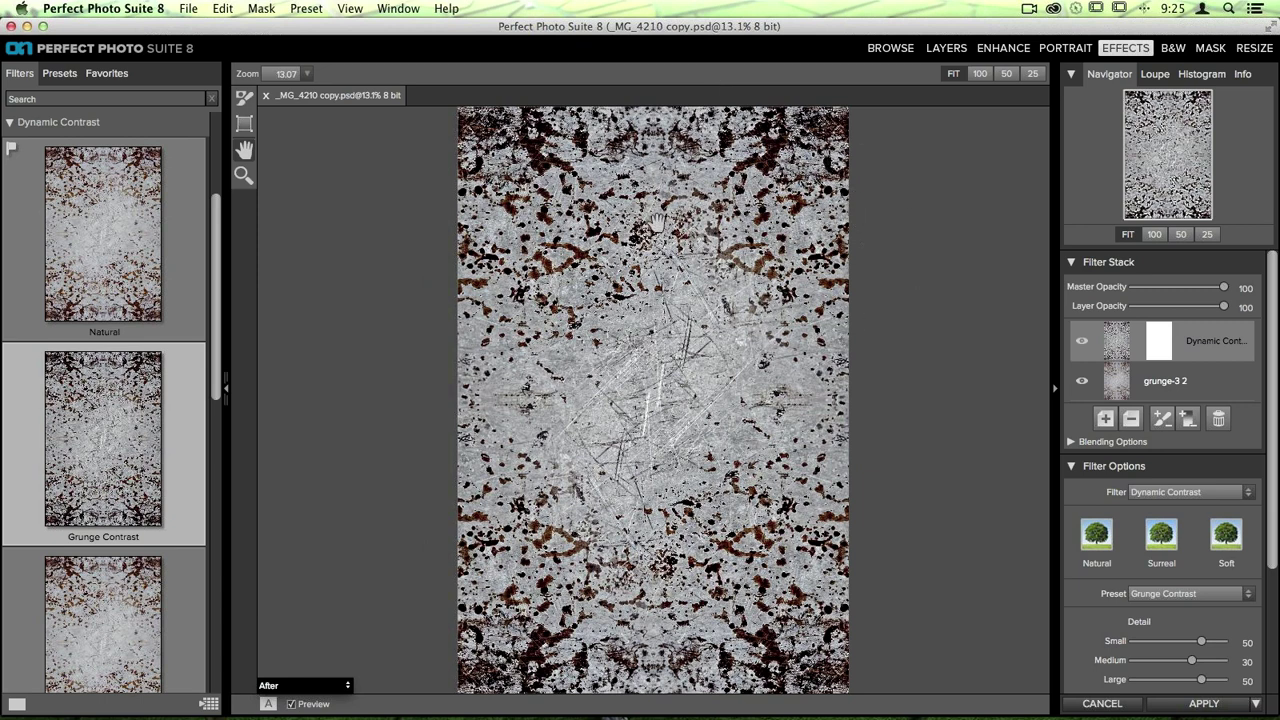
scroll(103, 303, "down", 8)
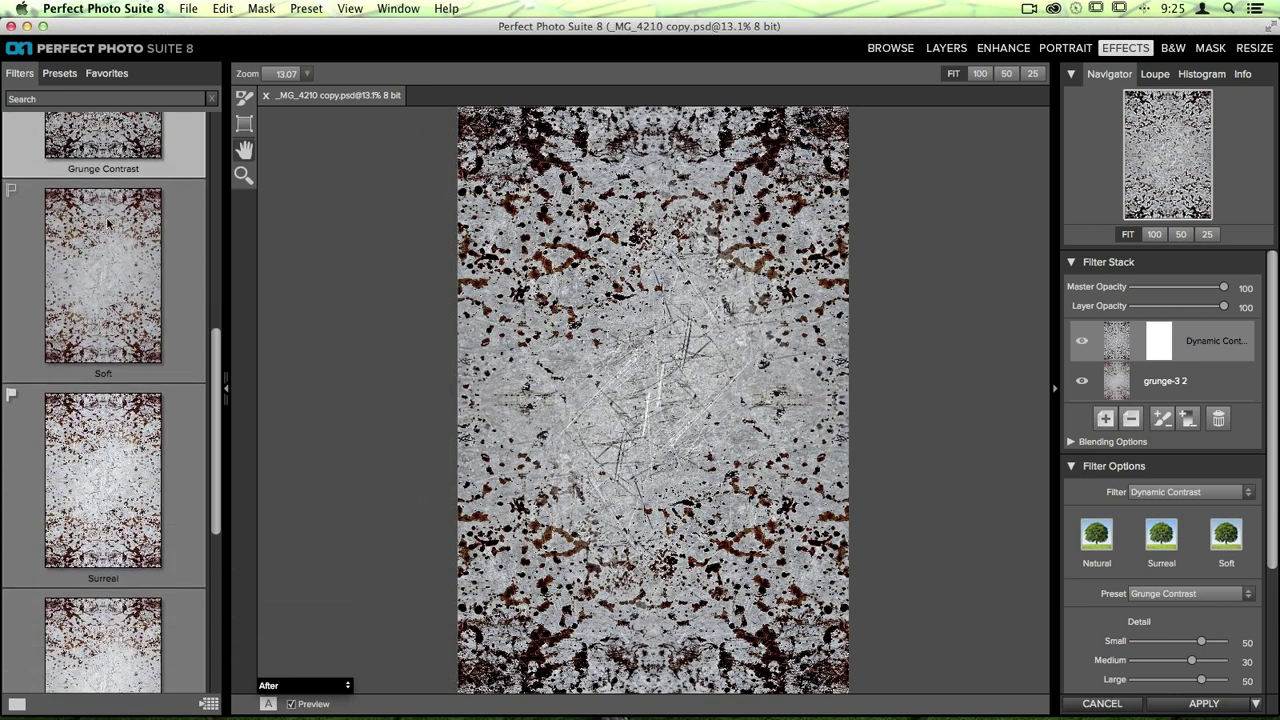
left_click(113, 257)
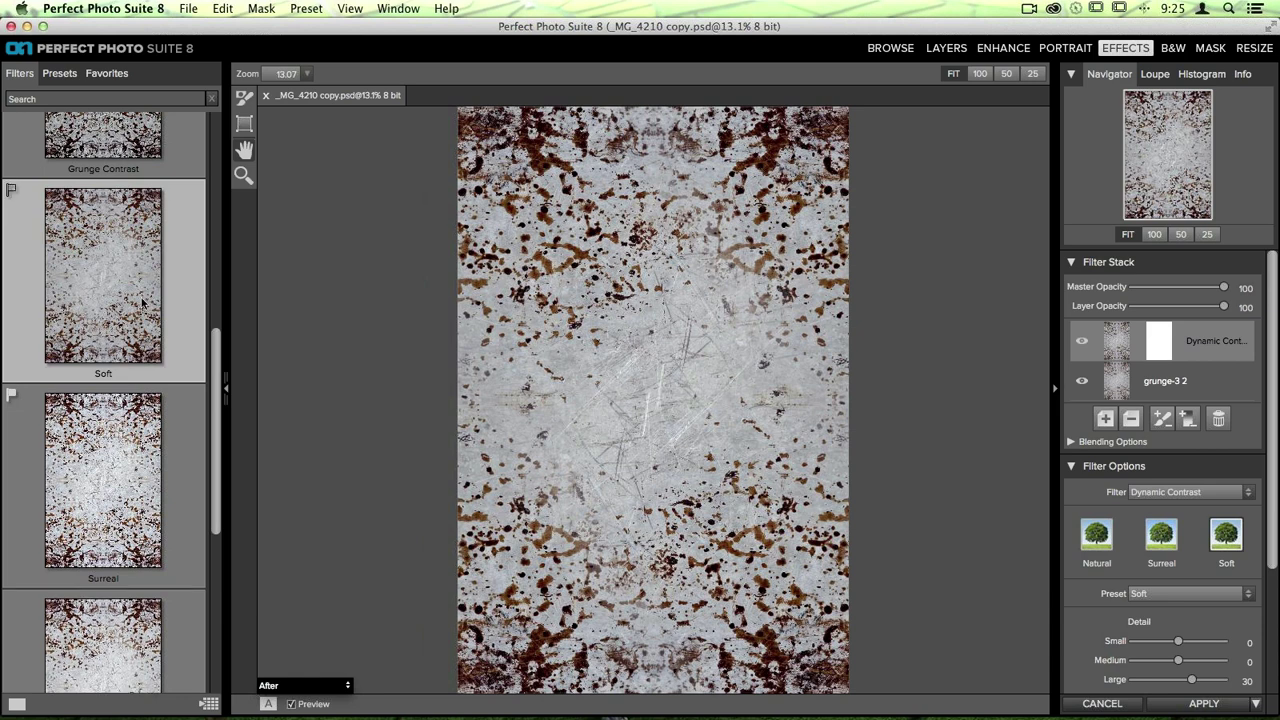
scroll(125, 270, "up", 5)
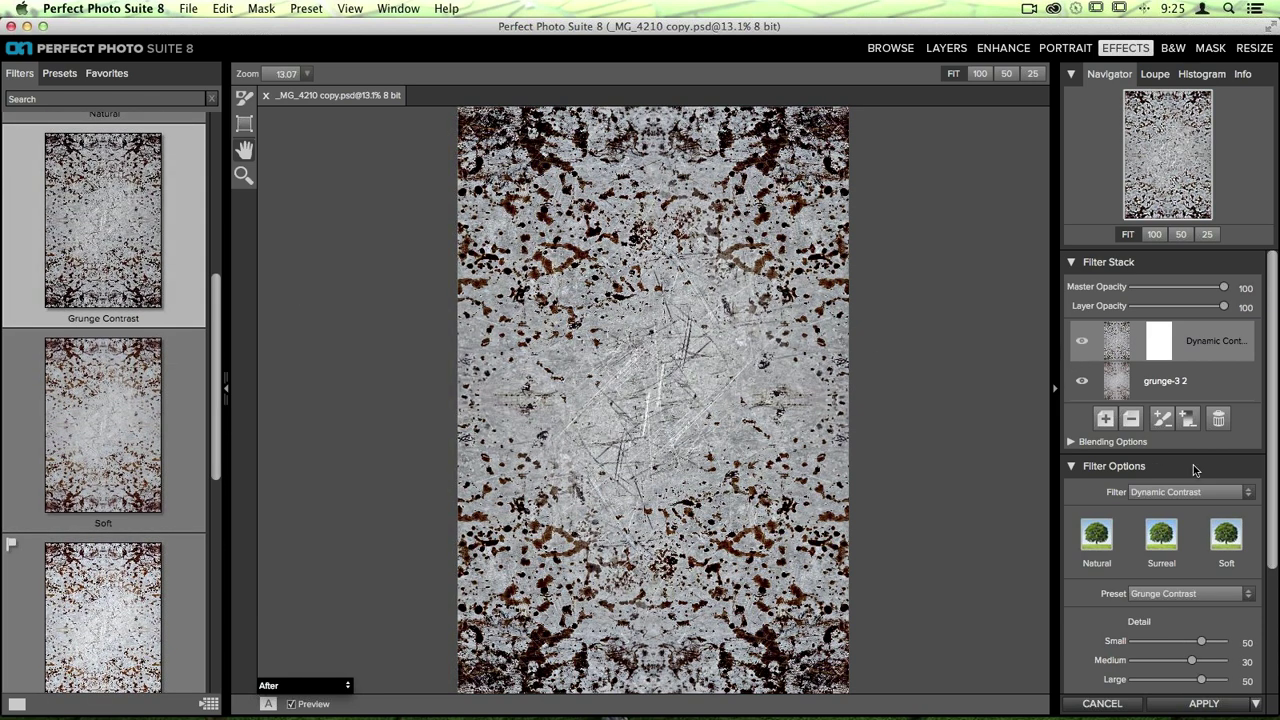
Set Dynamic Contrast detail to Small -2, Medium 21 and Large 39, Whites to 34 and Blacks to 31, and slightly lower Vibrance.
scroll(1193, 464, "down", 4)
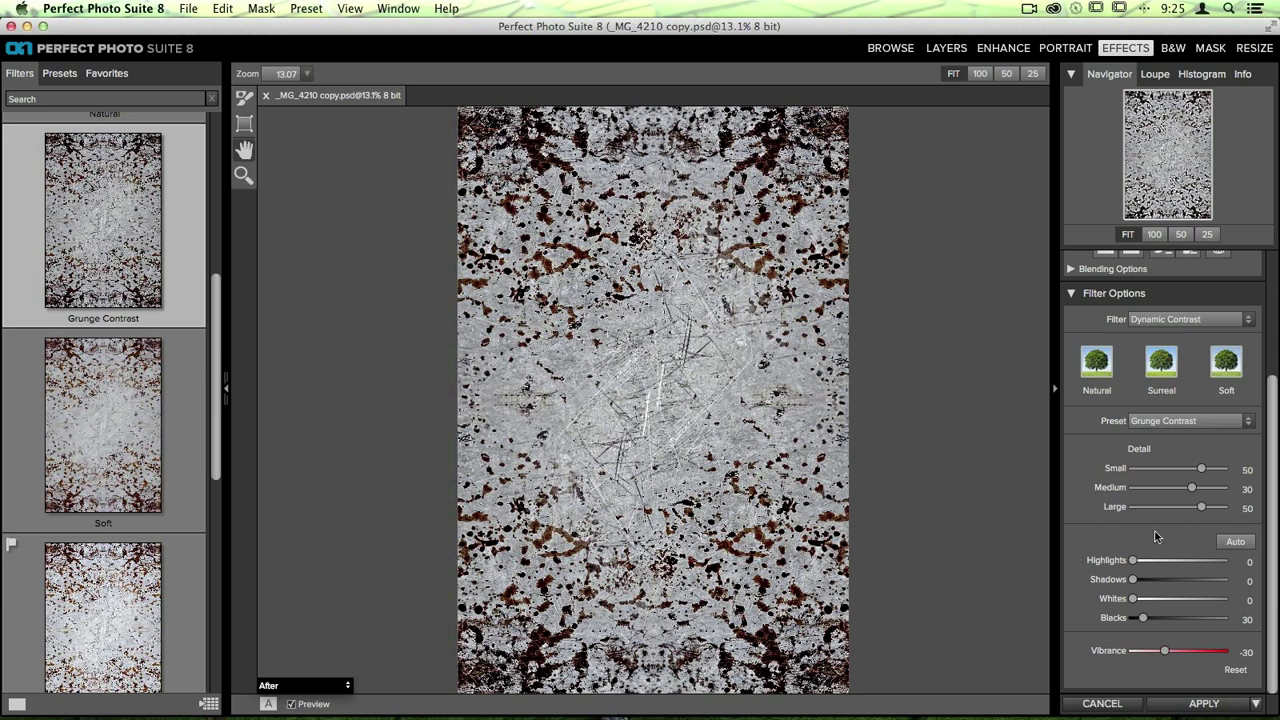
left_click_drag(1201, 472, 1197, 512)
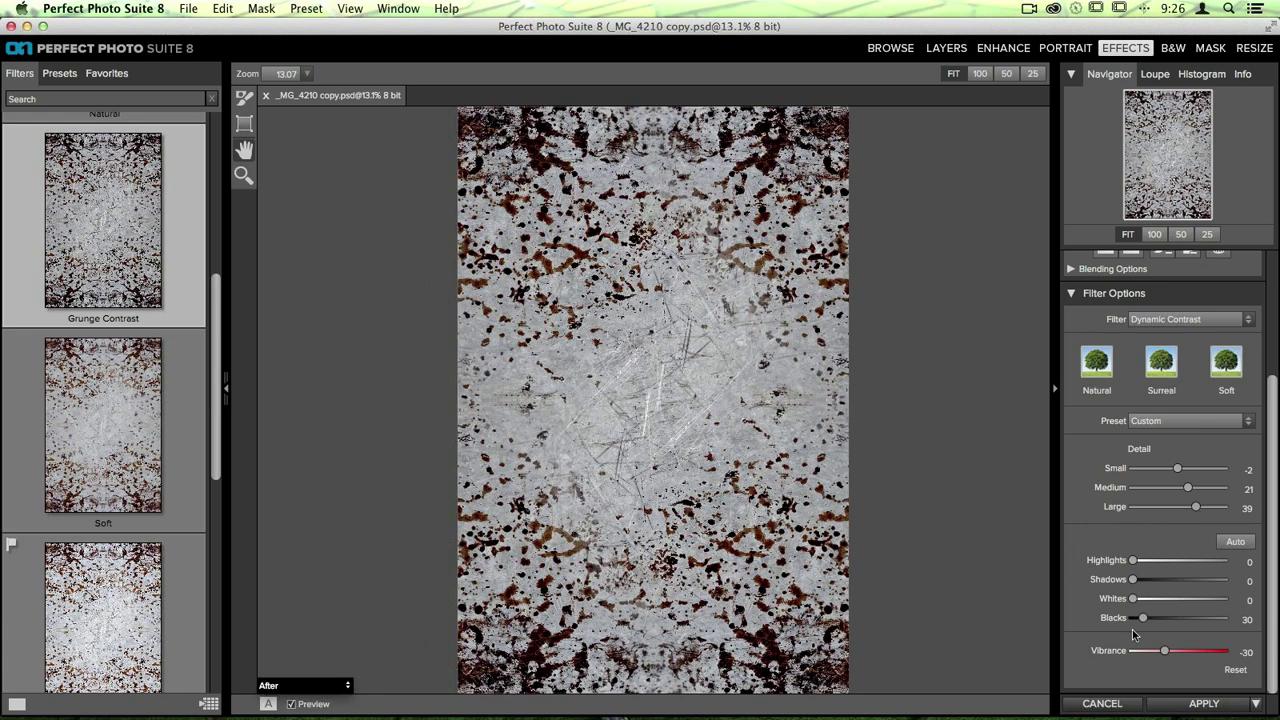
left_click_drag(1133, 600, 1153, 605)
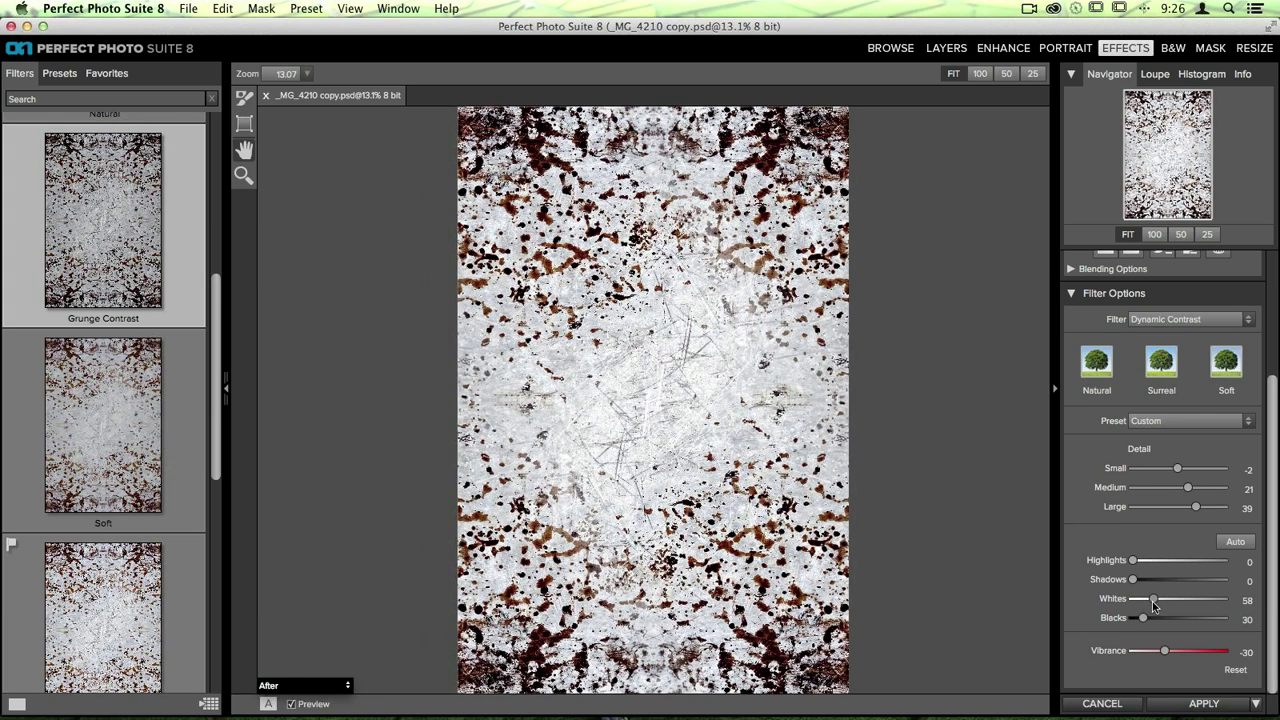
left_click_drag(1153, 605, 1145, 622)
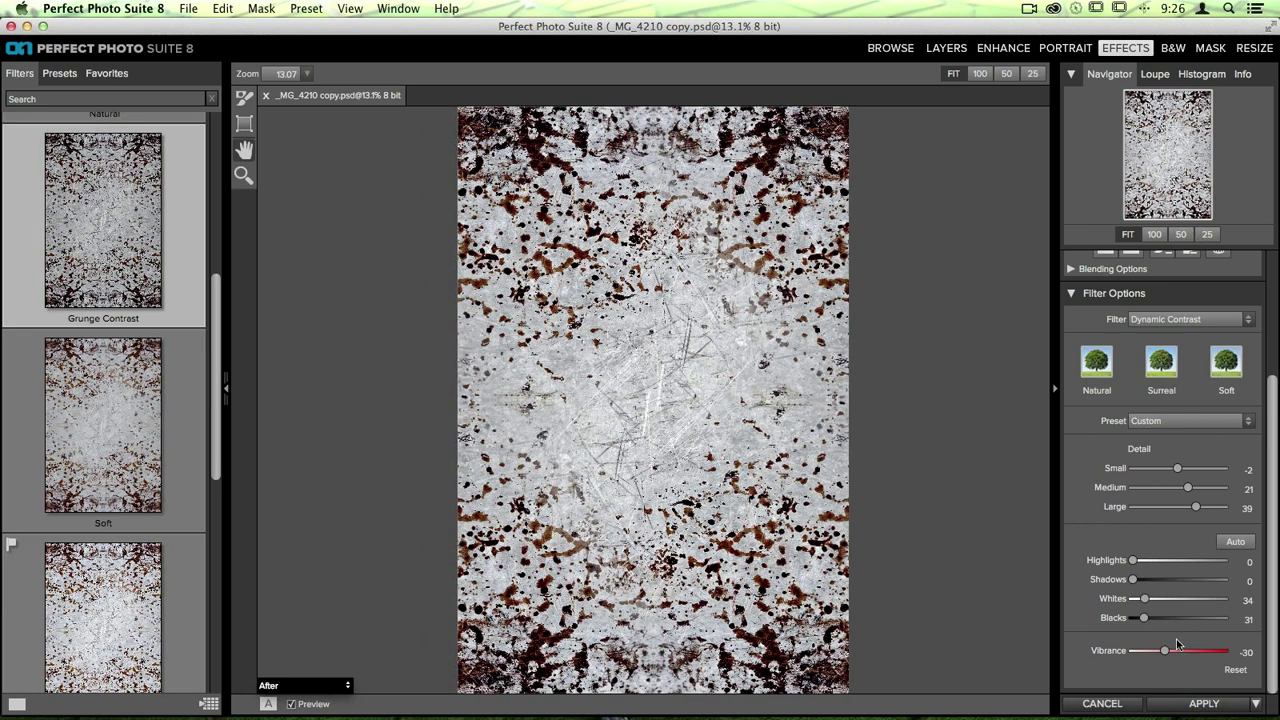
mouse_move(1165, 652)
left_mouse_down()
mouse_move(1217, 655)
mouse_move(1157, 648)
left_mouse_up()
scroll(1160, 650, "up", 4)
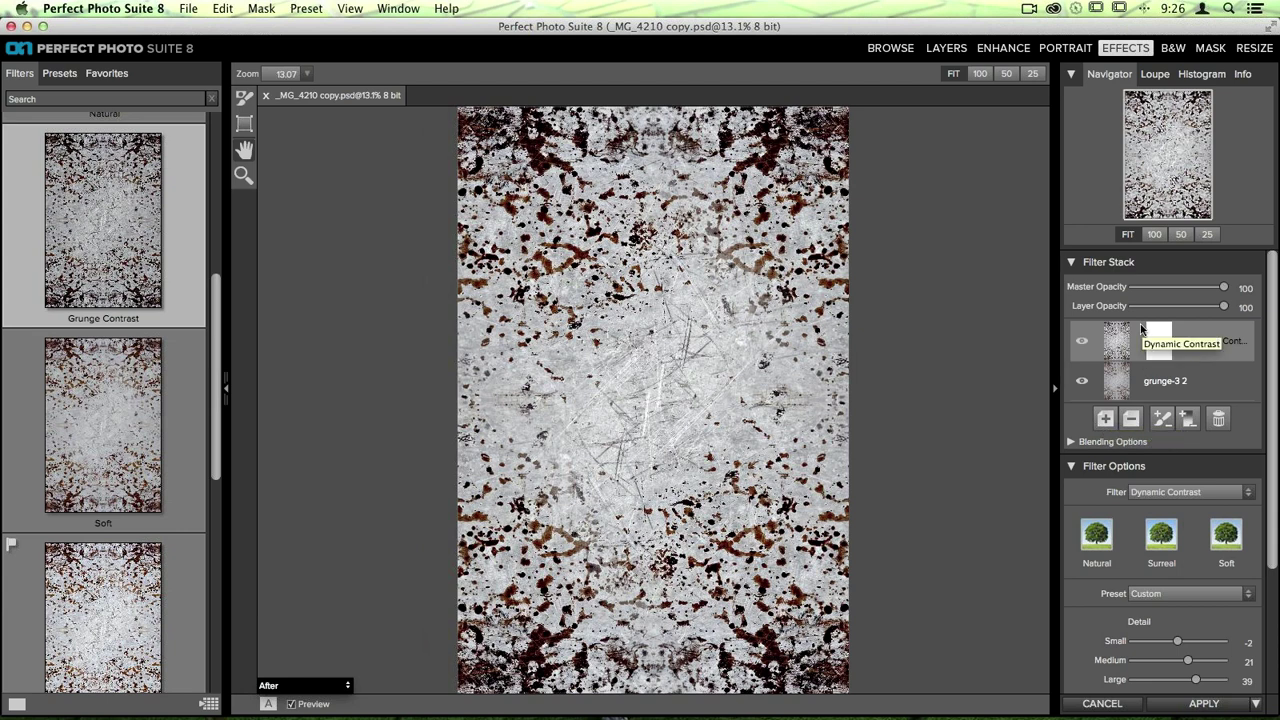
Add a new filter layer above Dynamic Contrast and apply the Blue-Yellow preset of Split Tone to it.
left_click(1105, 420)
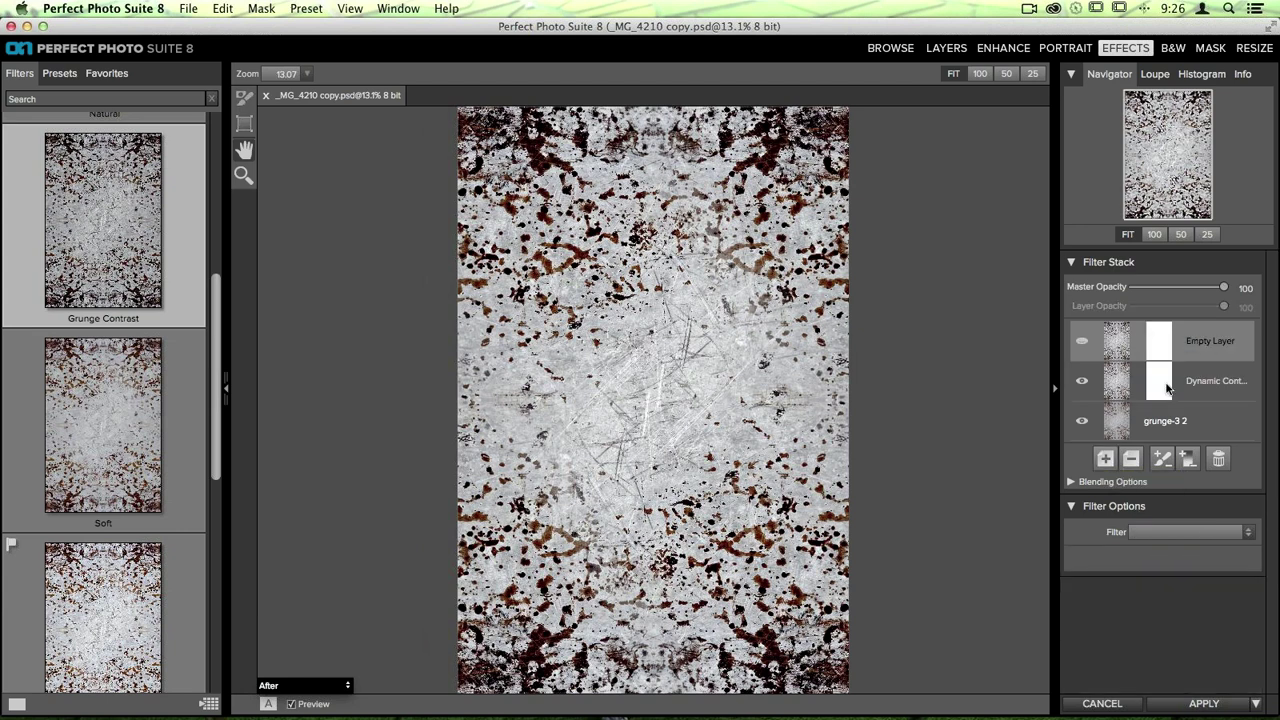
scroll(17, 237, "up", 8)
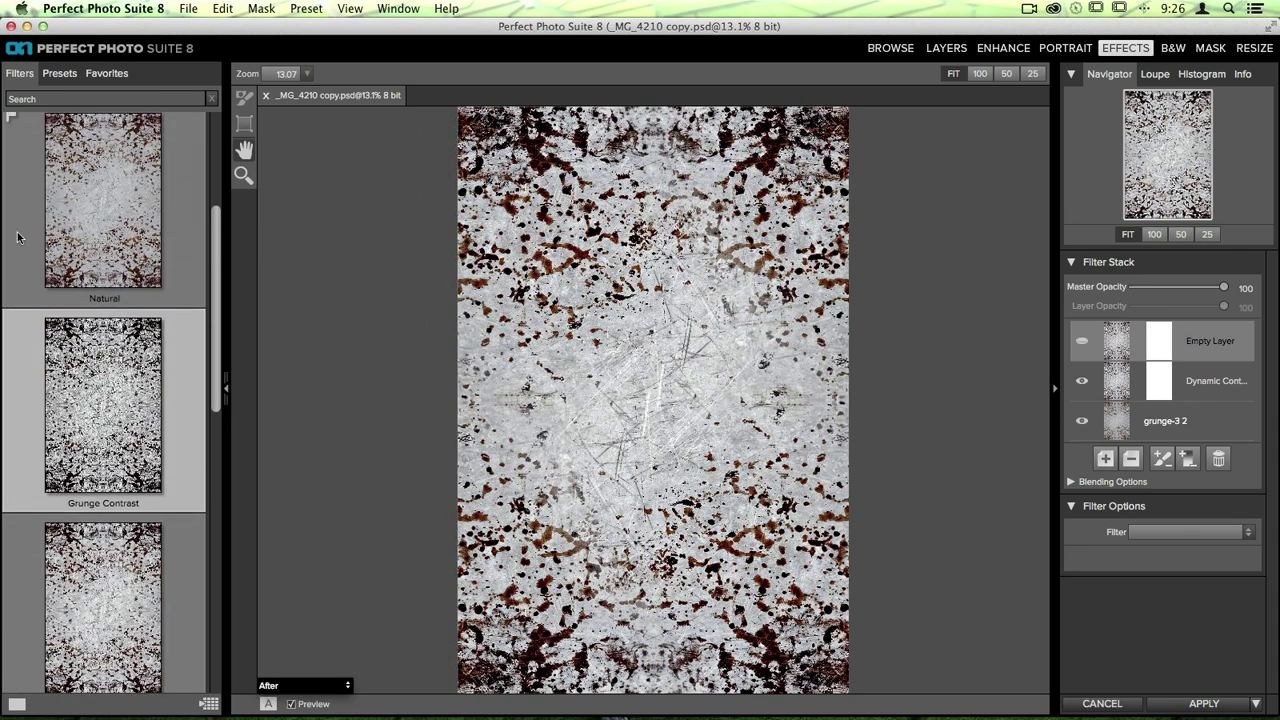
left_click(40, 345)
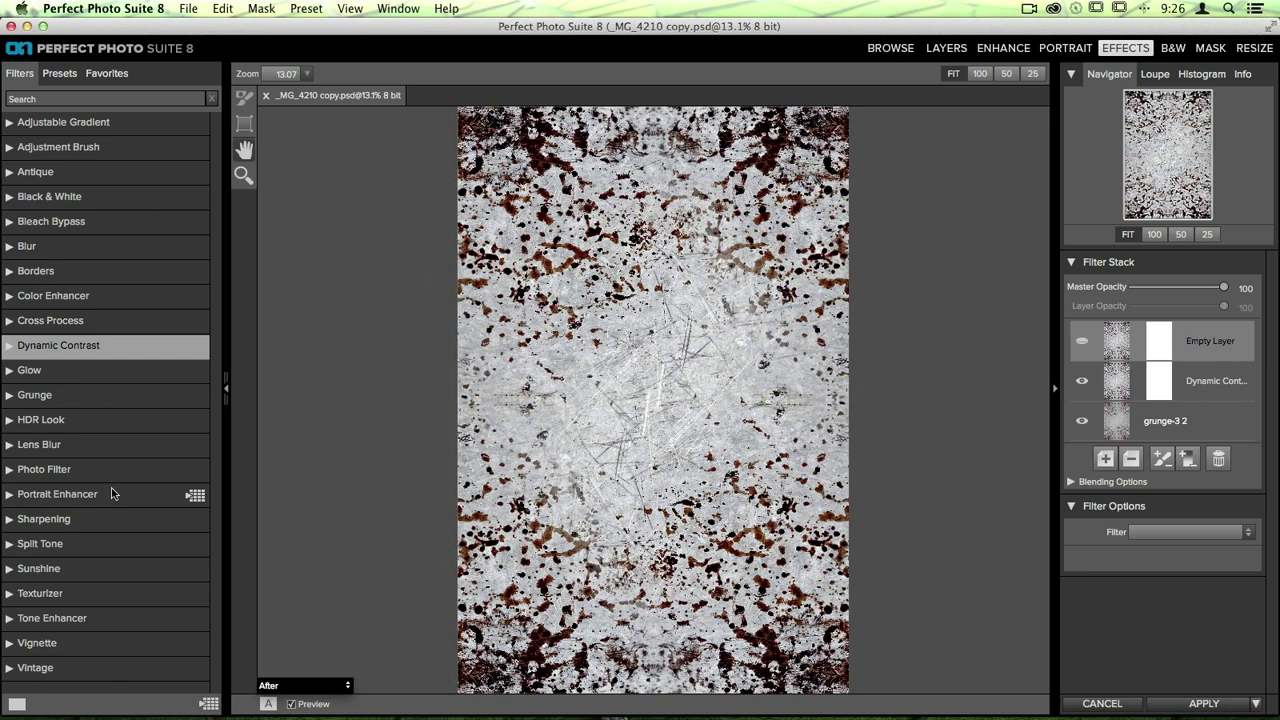
left_click(14, 546)
scroll(153, 258, "down", 8)
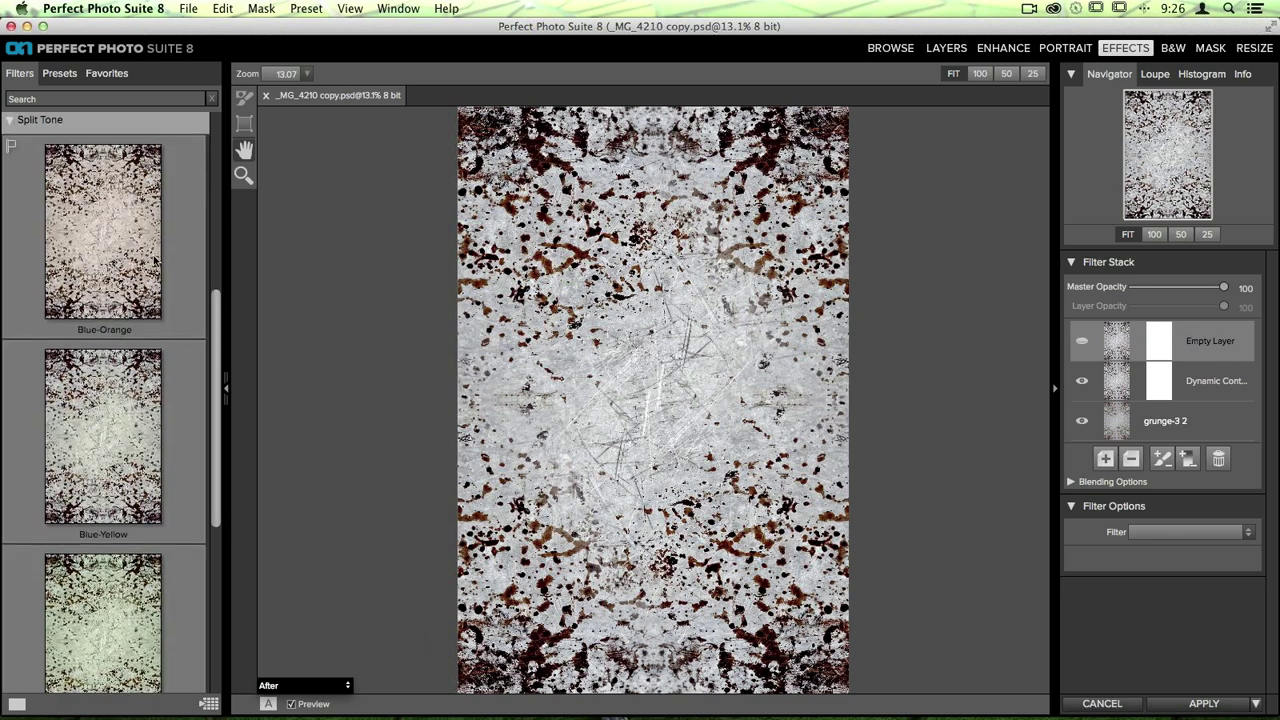
scroll(153, 255, "up", 8)
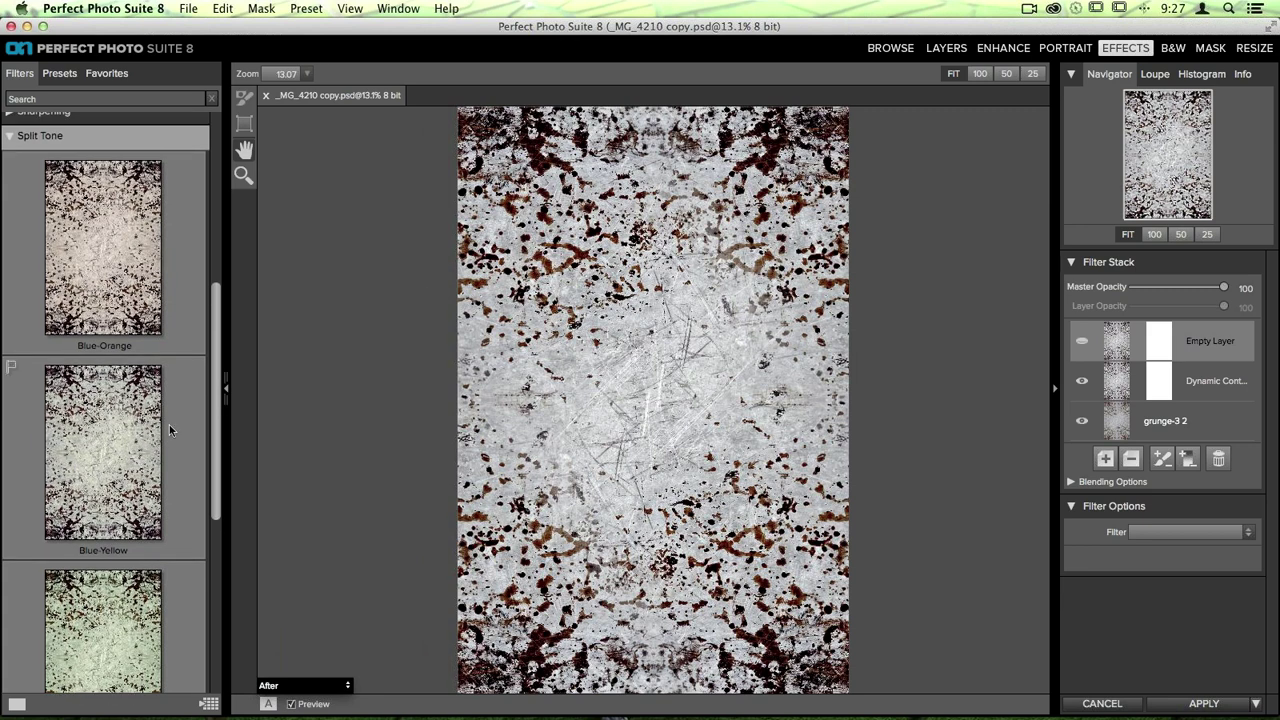
left_click(83, 404)
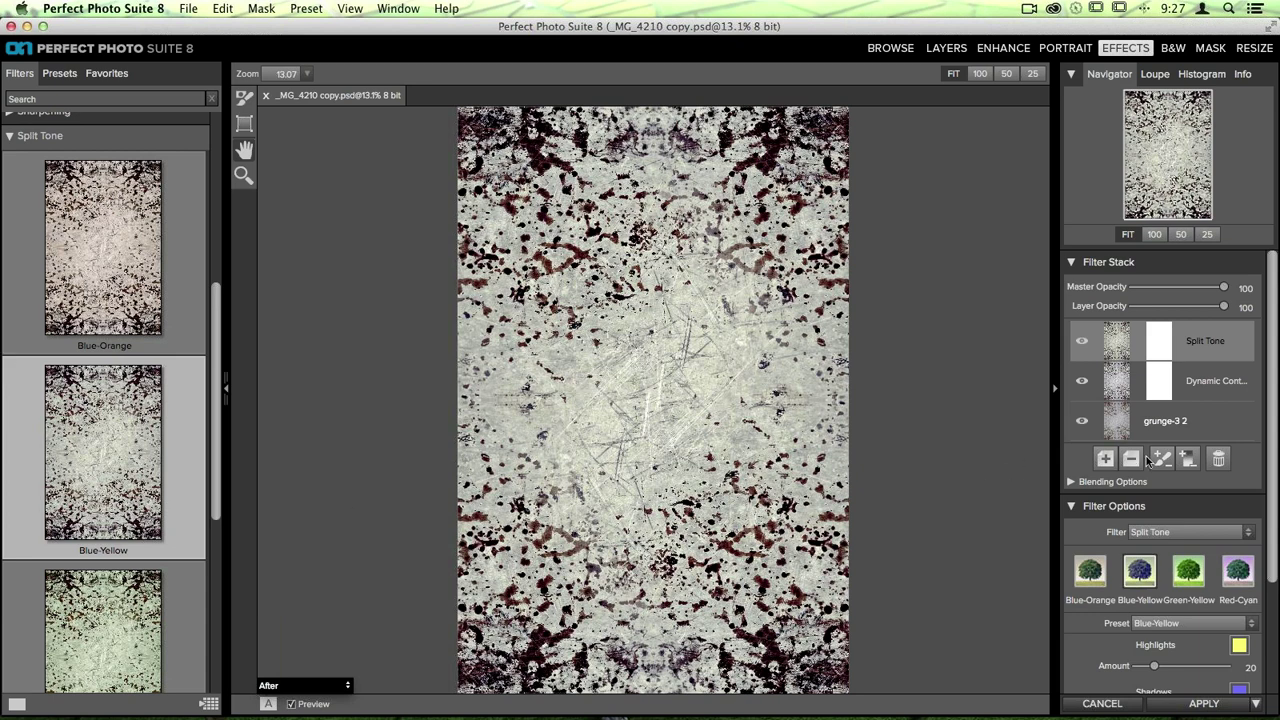
Change the Split Tone shadows colour to a darkened magenta-purple.
scroll(1147, 463, "down", 5)
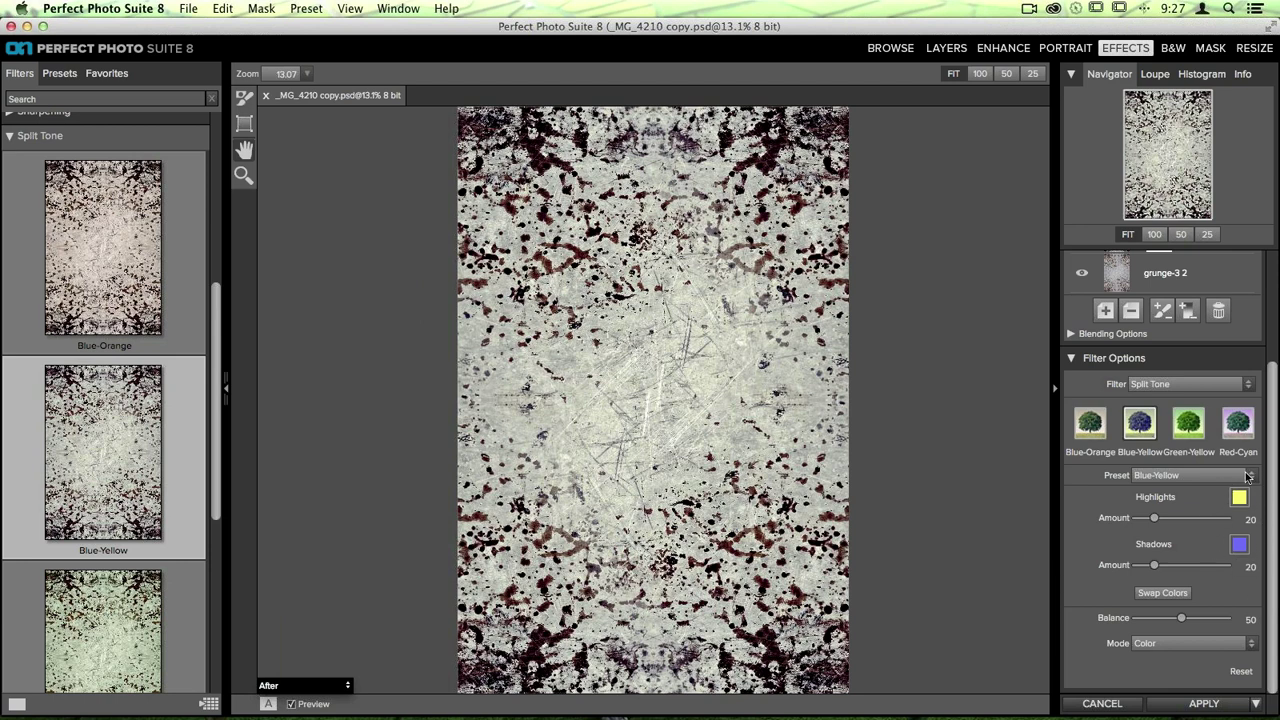
left_click(1239, 546)
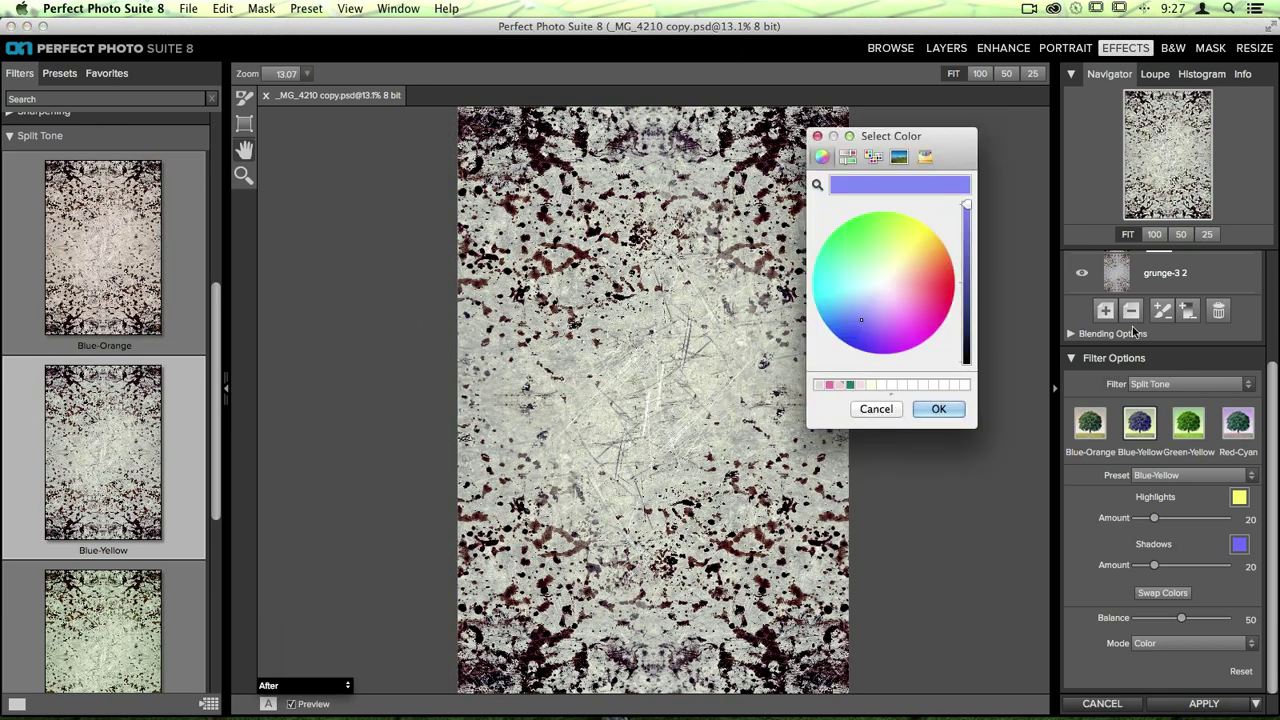
left_click_drag(887, 285, 923, 329)
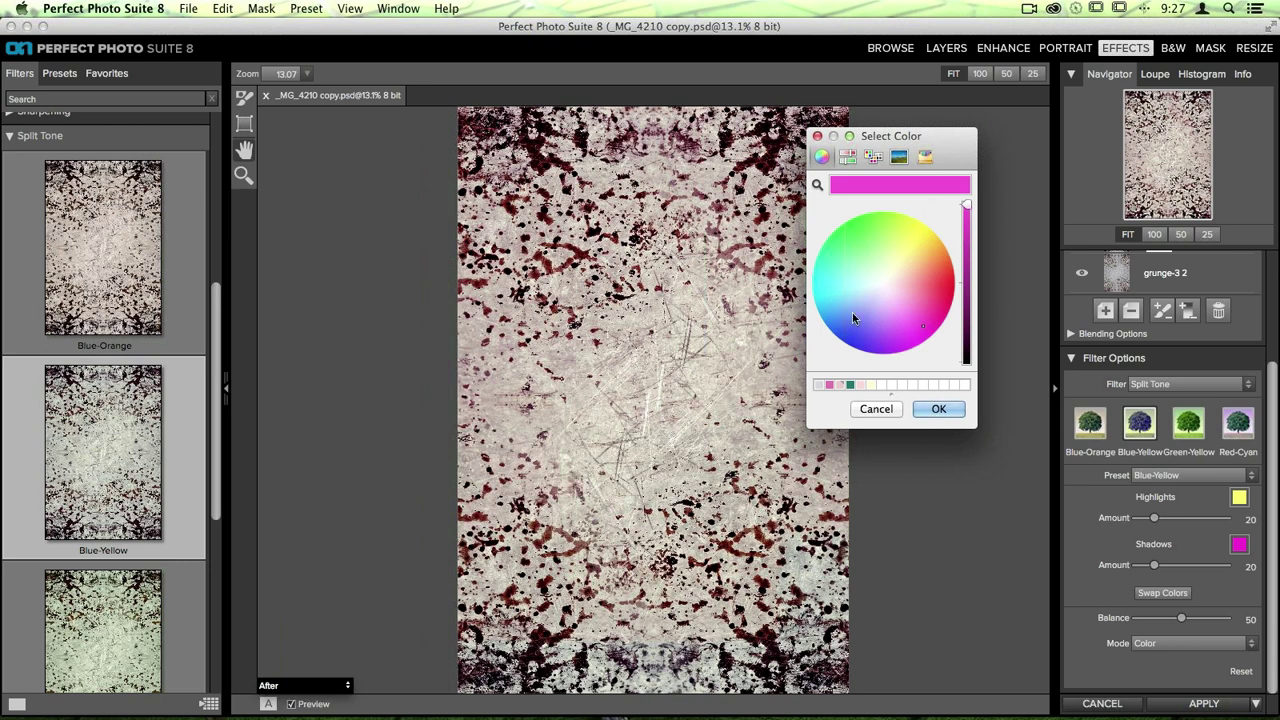
left_click_drag(966, 204, 968, 258)
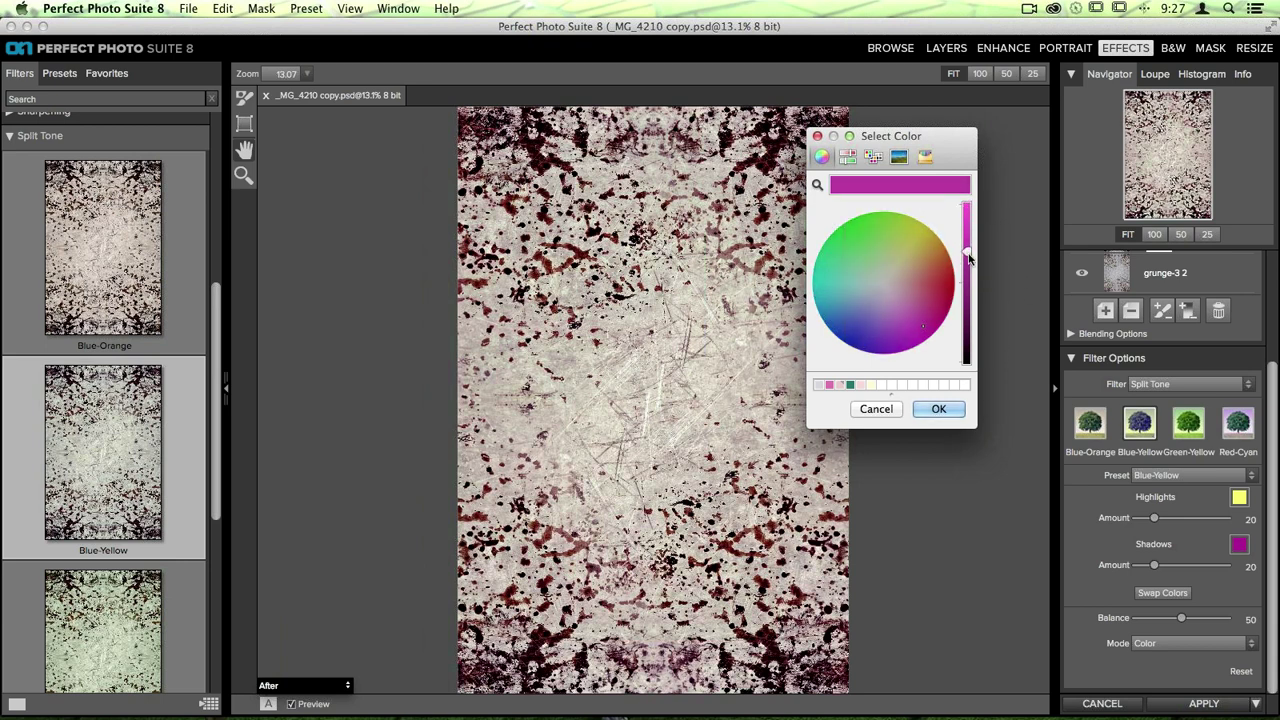
left_click(945, 409)
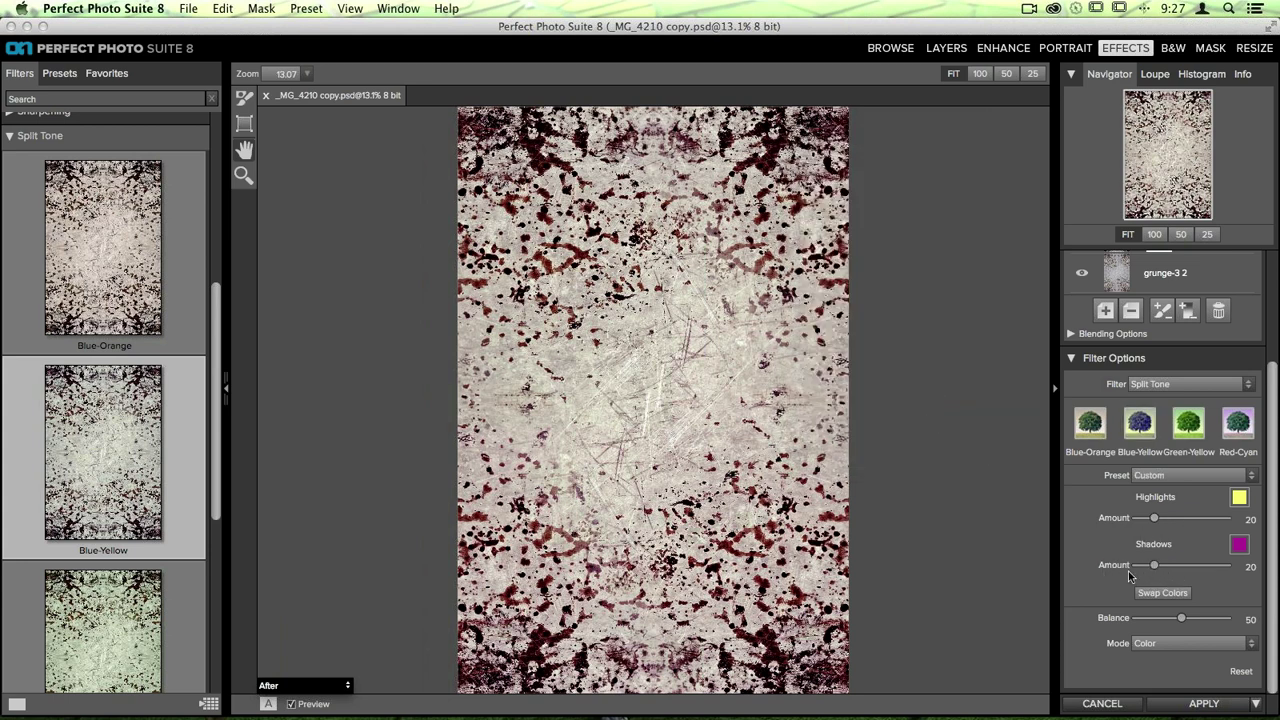
Set the Split Tone shadows amount to 62 and change the highlights colour to a pale yellow-green.
left_click_drag(1154, 566, 1192, 568)
left_click(1240, 499)
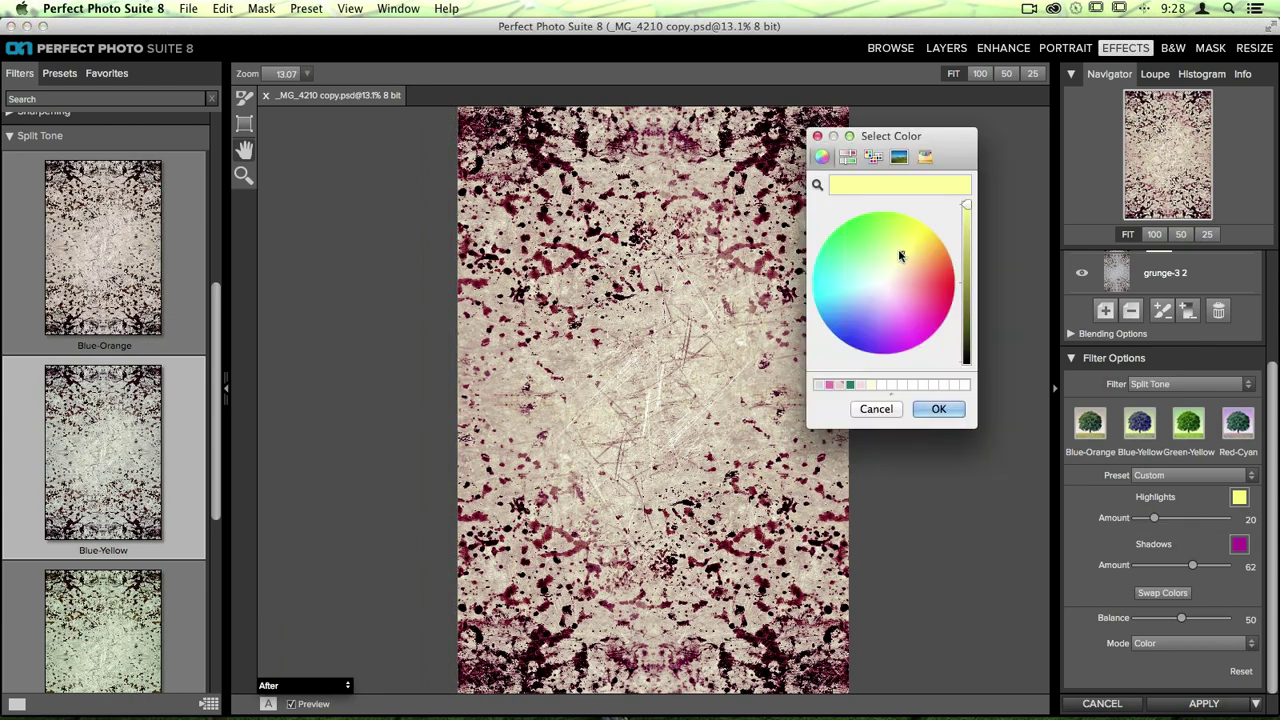
left_click_drag(903, 262, 881, 268)
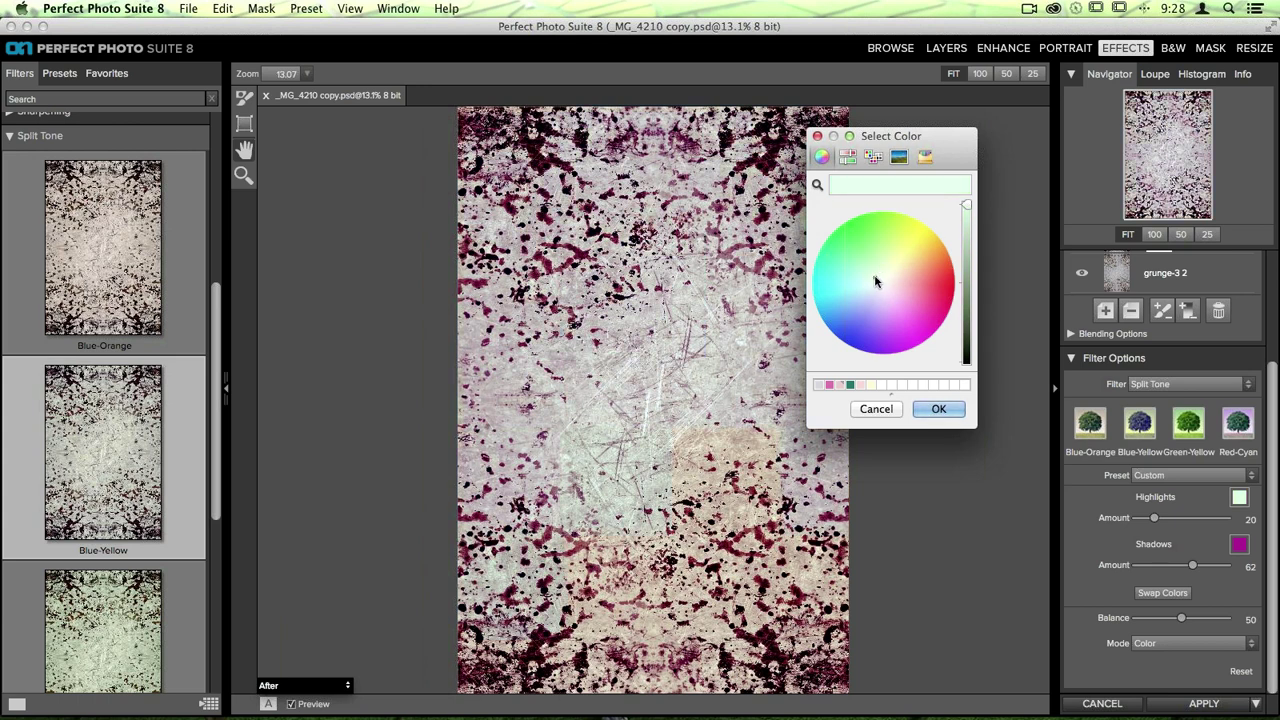
left_click_drag(880, 273, 871, 252)
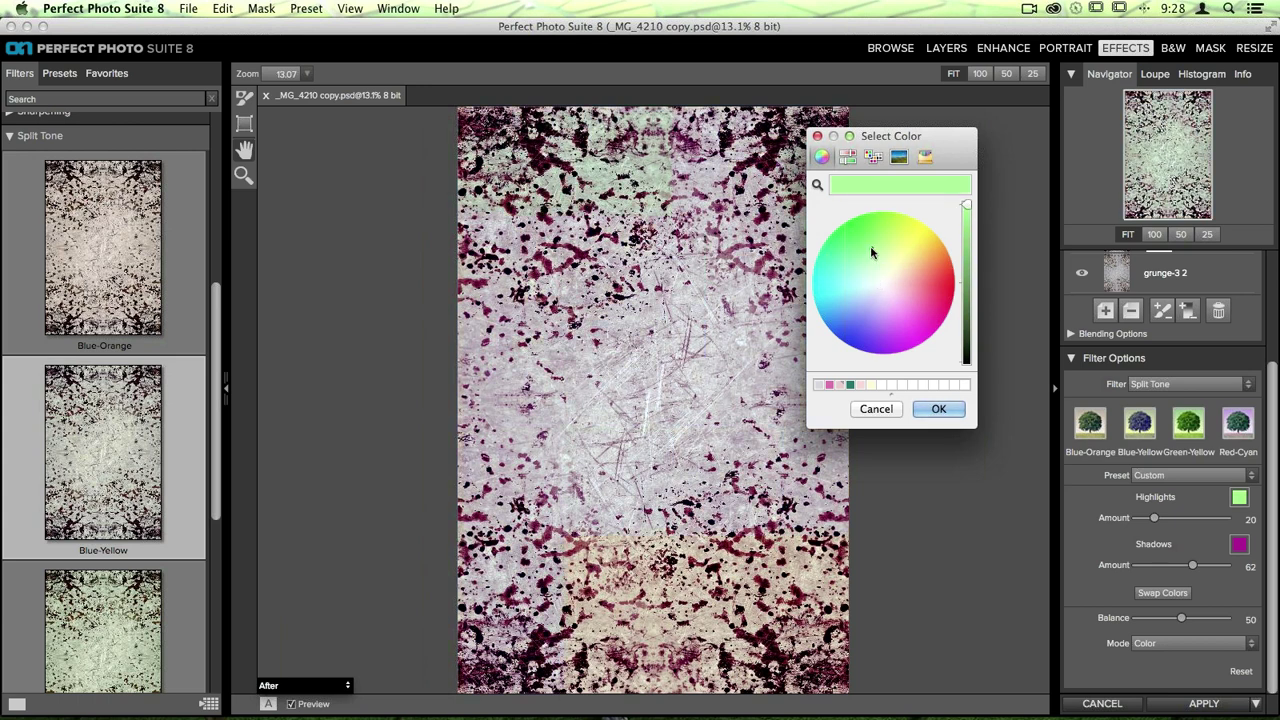
left_click(886, 254)
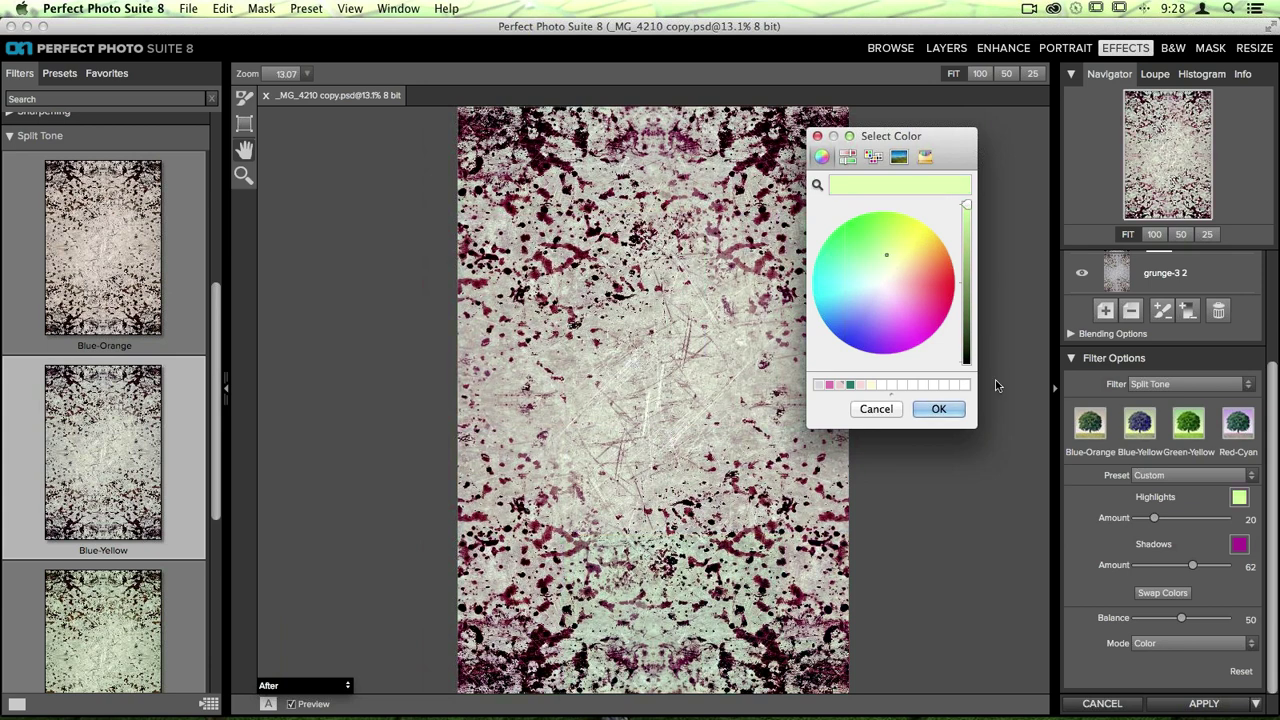
left_click(939, 409)
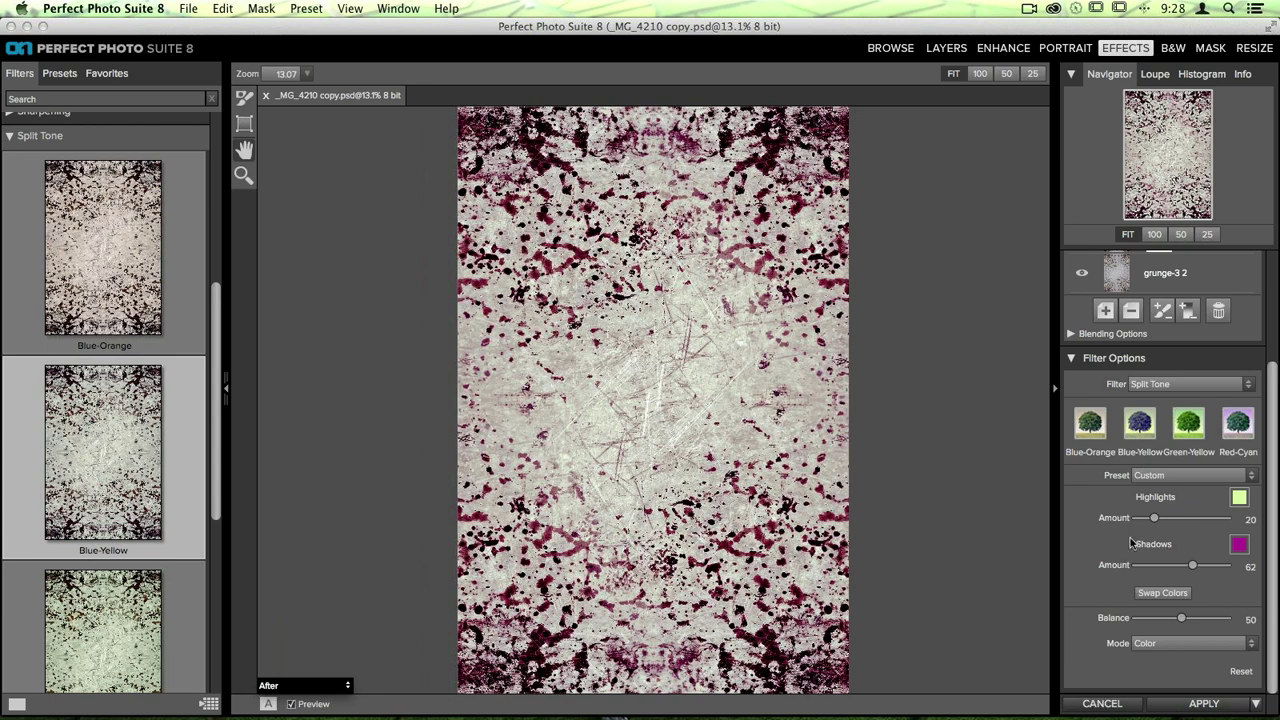
Set the Split Tone highlights amount to 46 and try swapping the highlight and shadow colours before restoring them.
left_click_drag(1154, 518, 1170, 521)
left_click_drag(1188, 522, 1176, 518)
left_click(1158, 592)
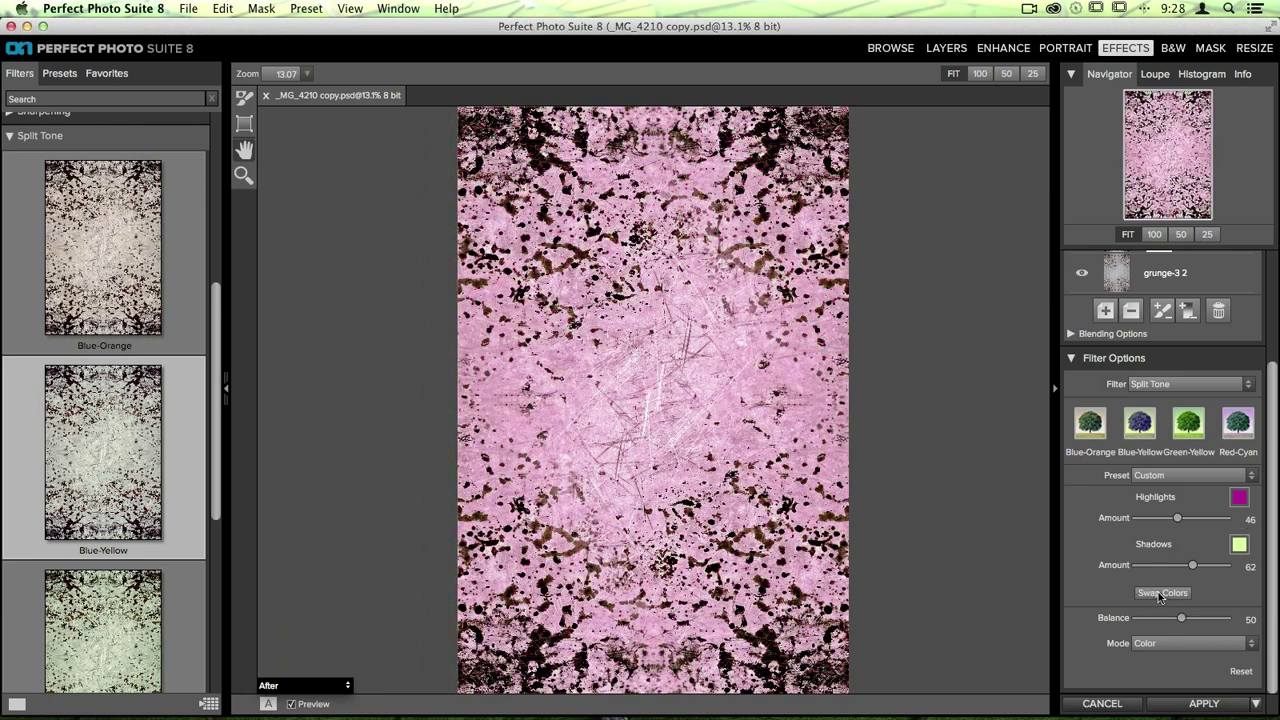
left_click(1158, 592)
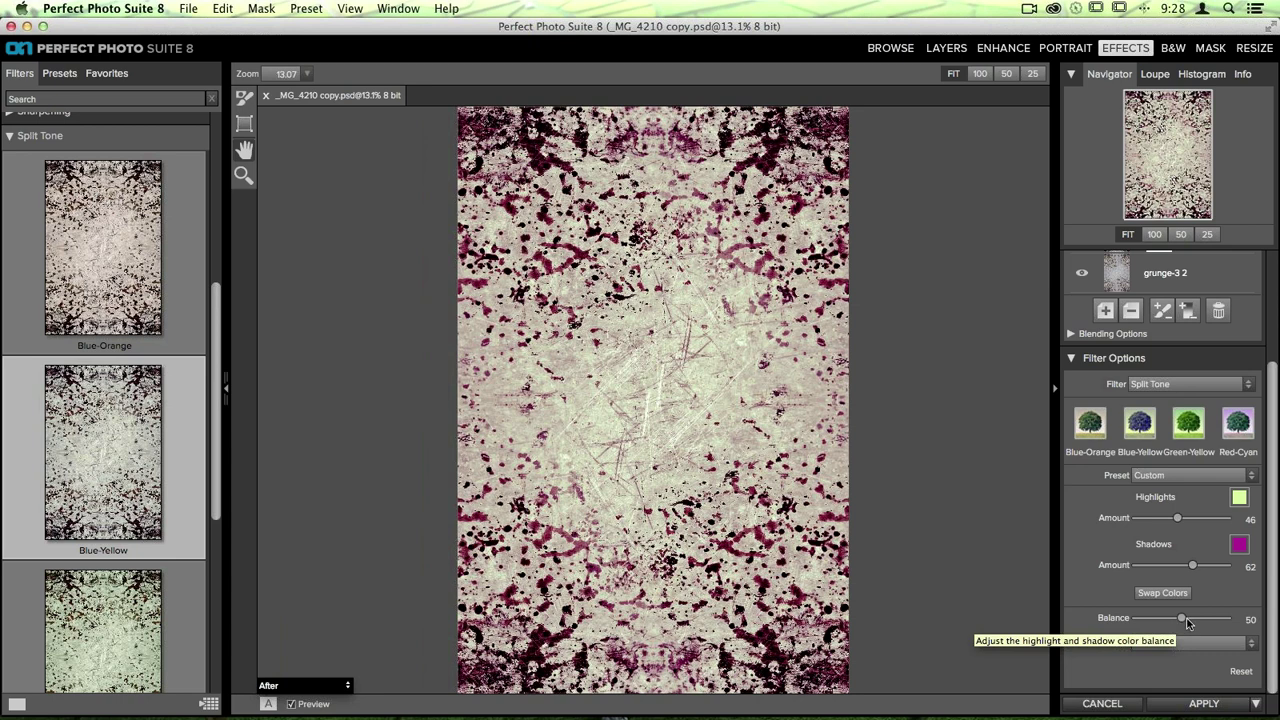
Set the Split Tone balance to 51 and keep its blending mode at Color.
mouse_move(1178, 621)
left_mouse_down()
mouse_move(1141, 621)
mouse_move(1200, 624)
mouse_move(1174, 620)
mouse_move(1189, 624)
left_mouse_up()
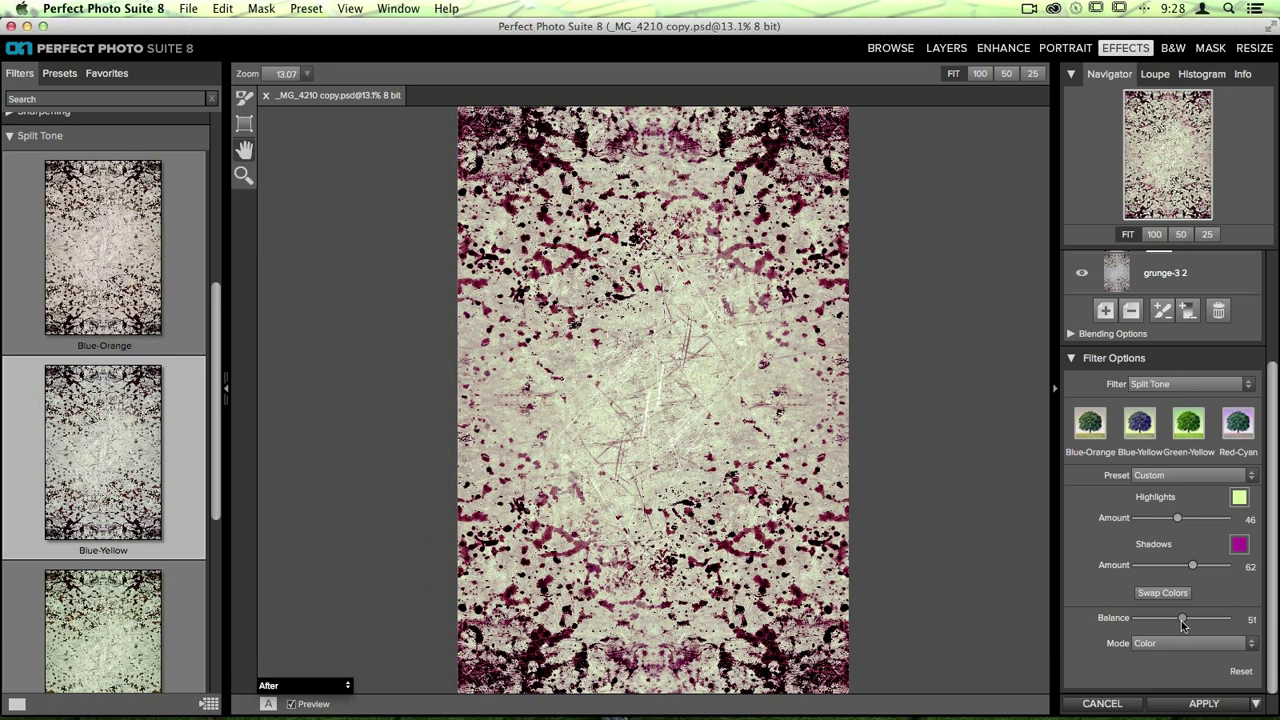
left_click(1145, 645)
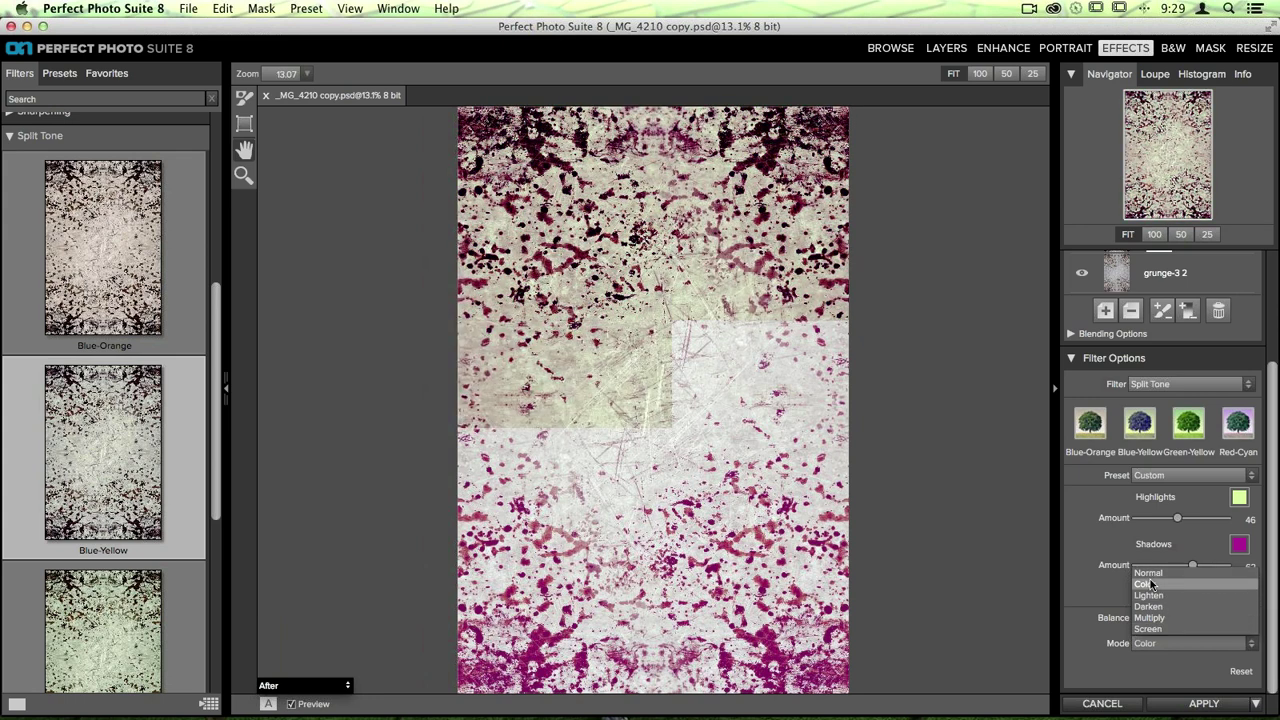
left_click(1150, 584)
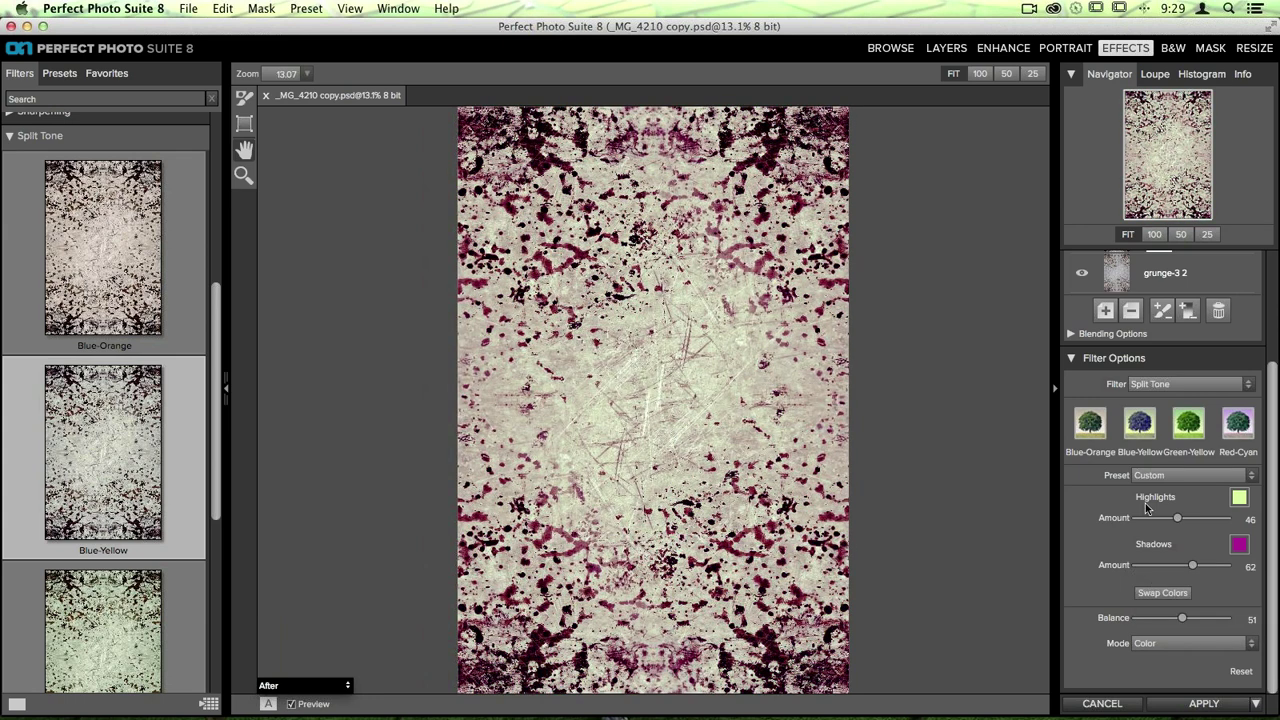
Add a filter layer above Split Tone with the Big Softy preset of Vignette and apply all effects to the texture.
scroll(1147, 508, "up", 3)
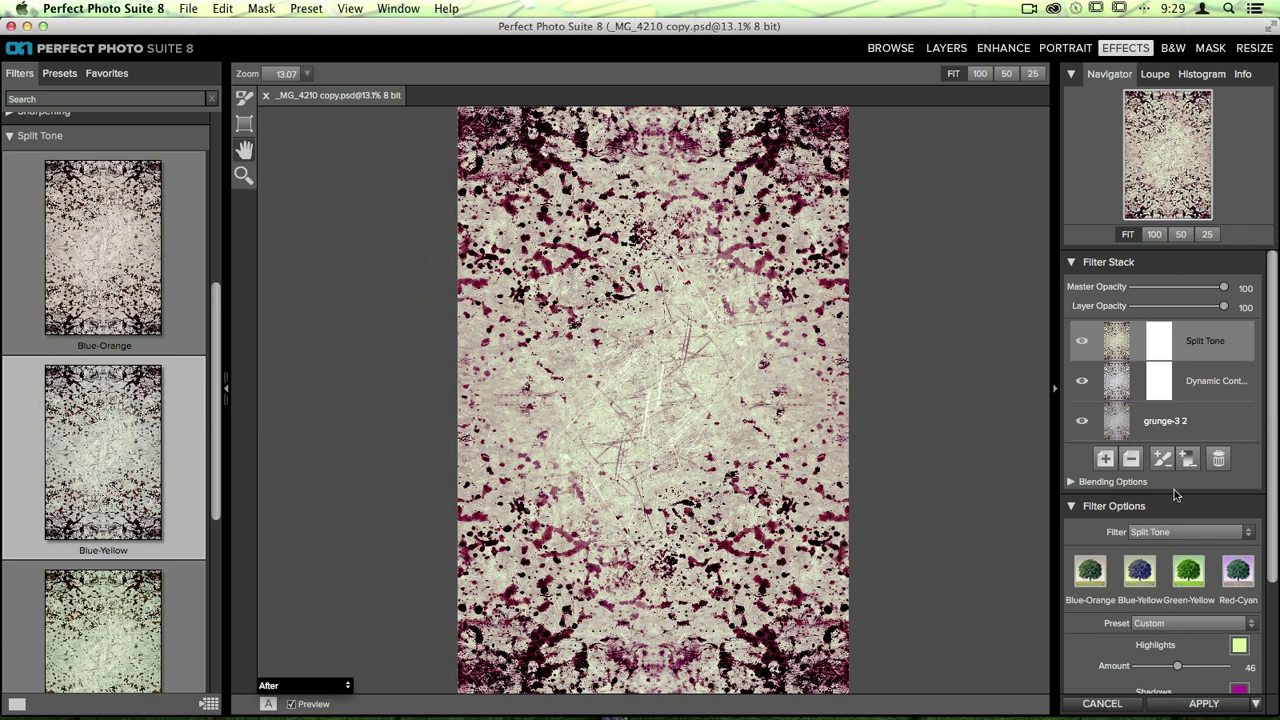
left_click(1104, 460)
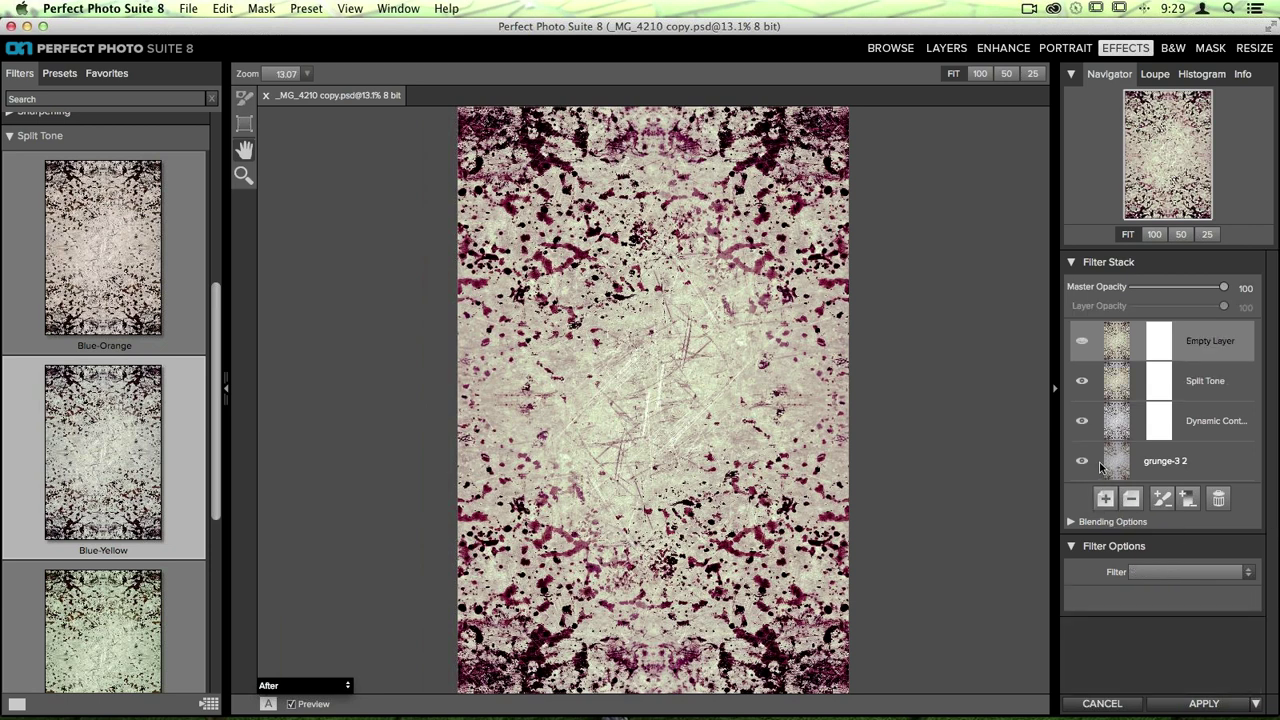
left_click(45, 136)
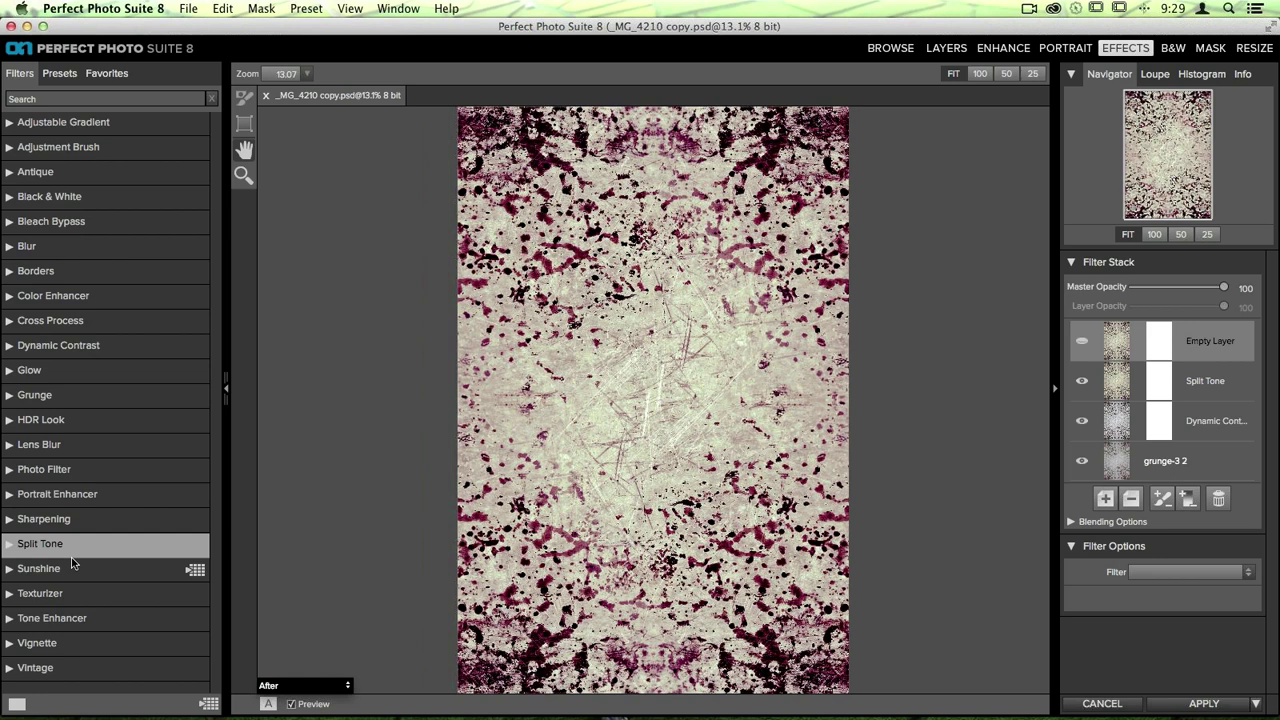
left_click(24, 647)
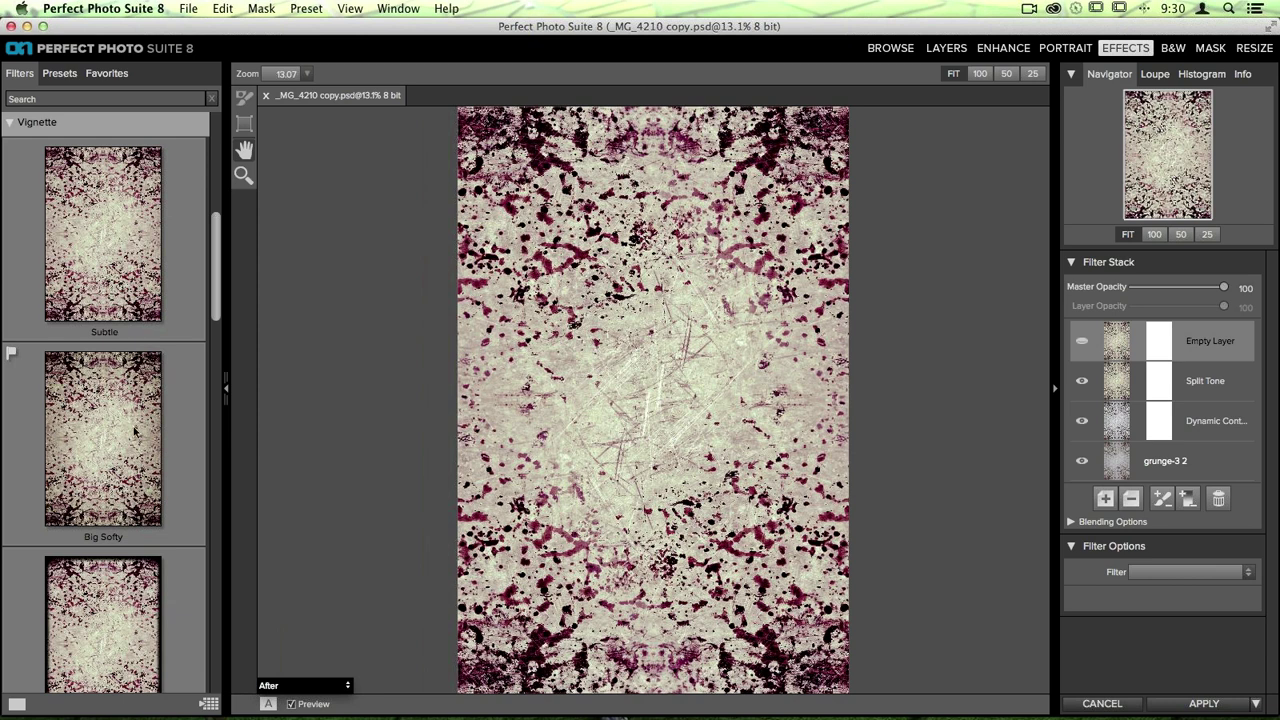
left_click(100, 440)
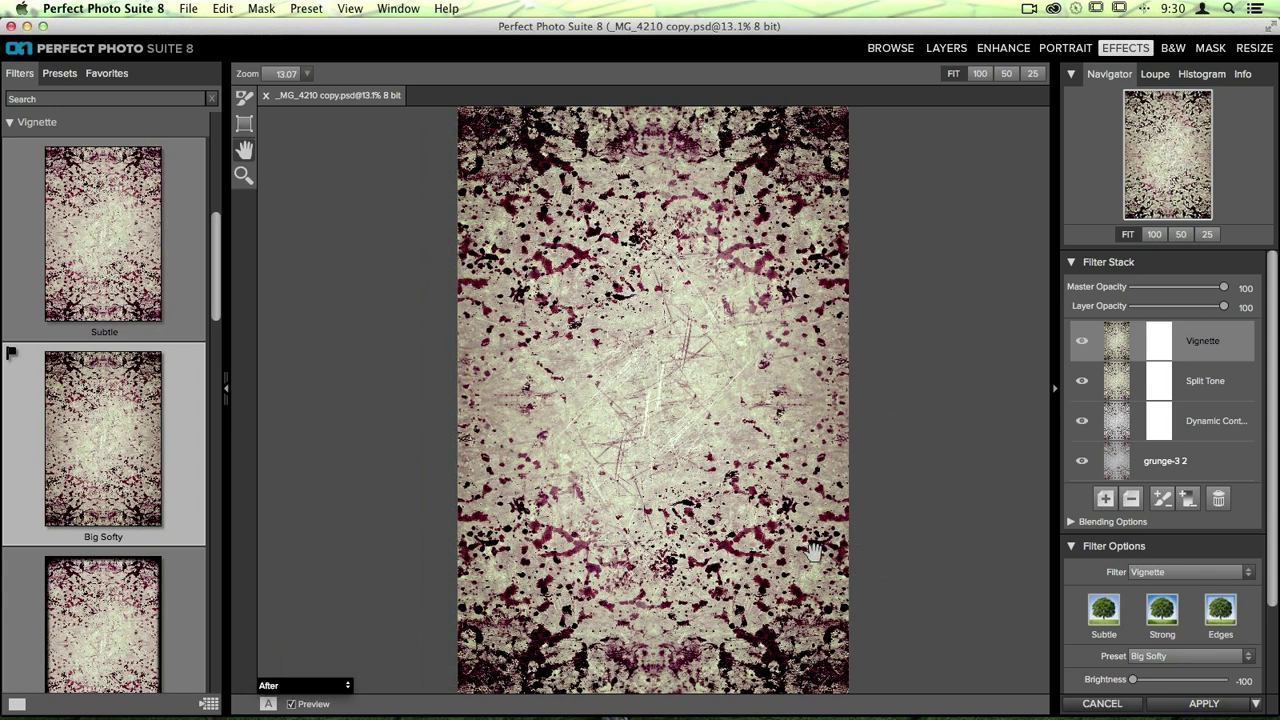
scroll(1220, 441, "down", 3)
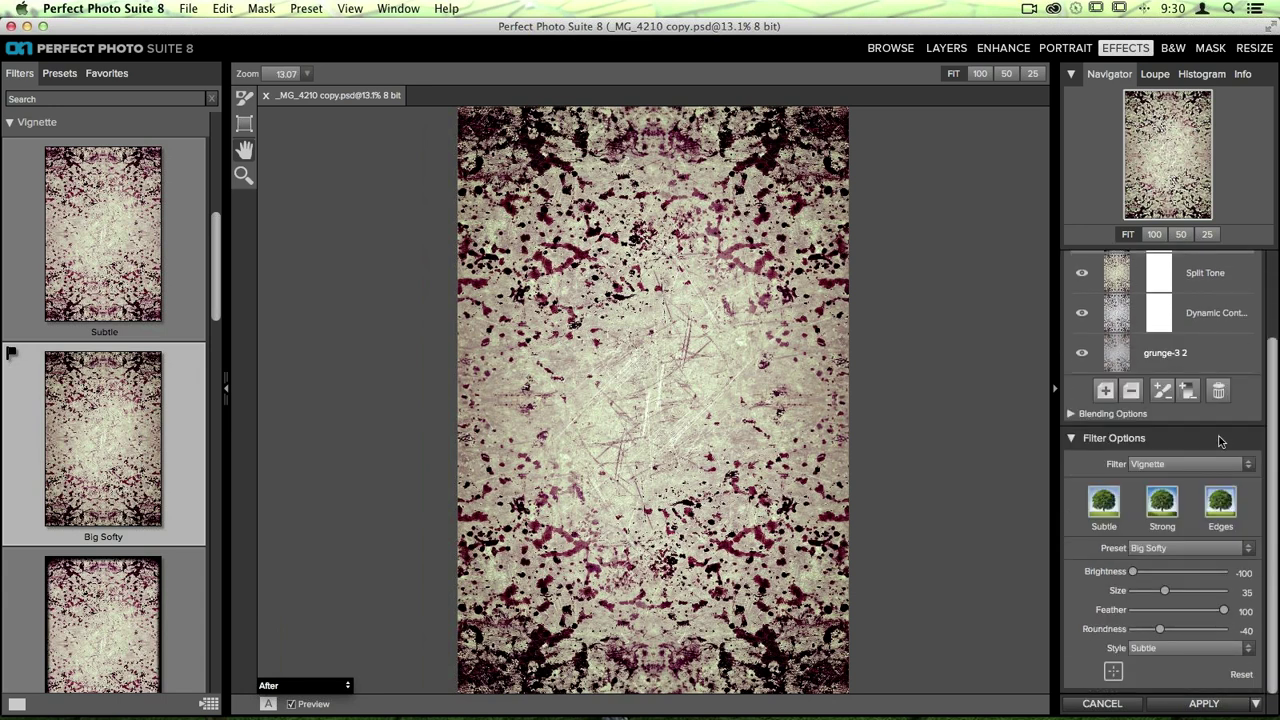
left_click(1214, 705)
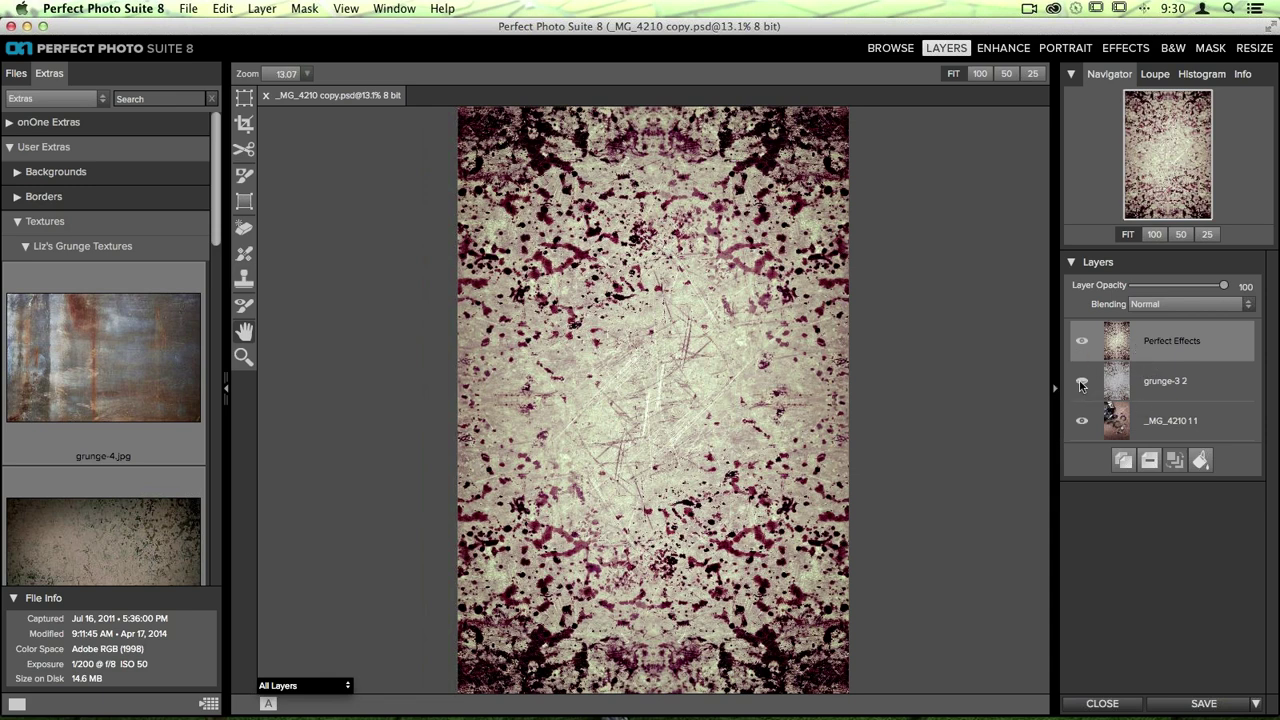
Toggle the Perfect Effects layer to compare the texture, and hide the grunge-3 2 layer beneath it.
left_click(1086, 343)
left_click(1086, 343)
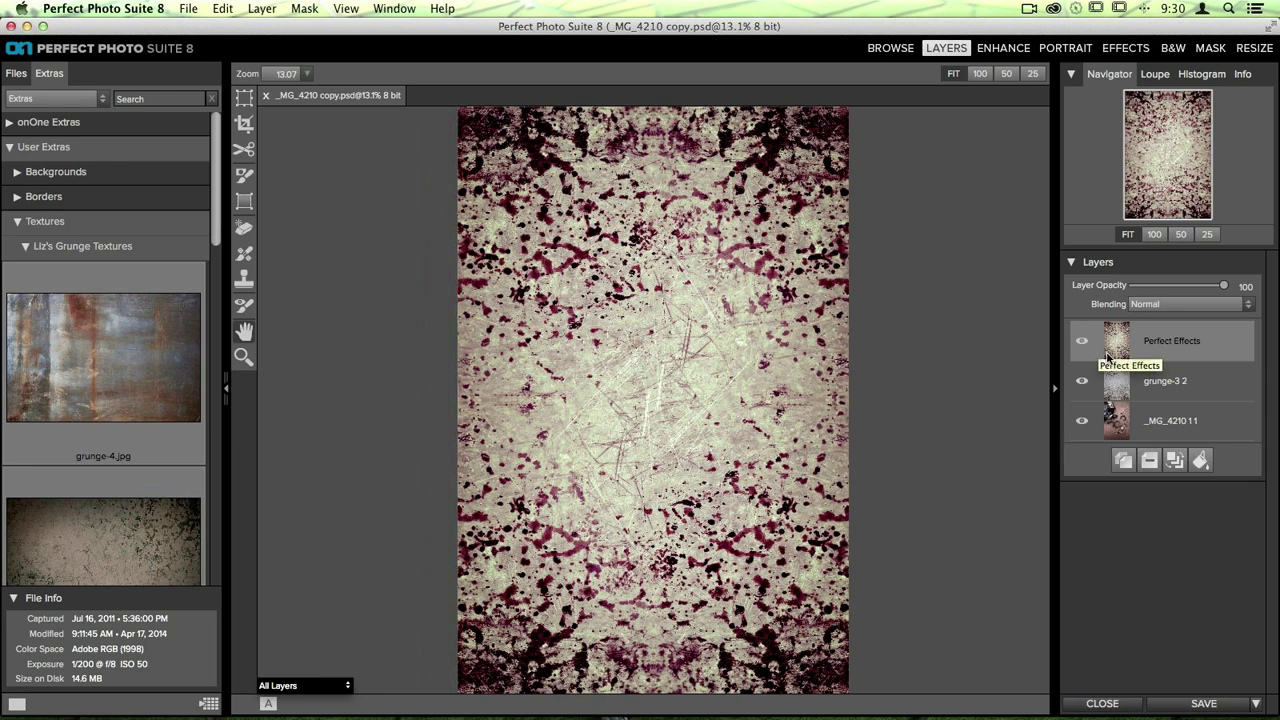
left_click(1082, 341)
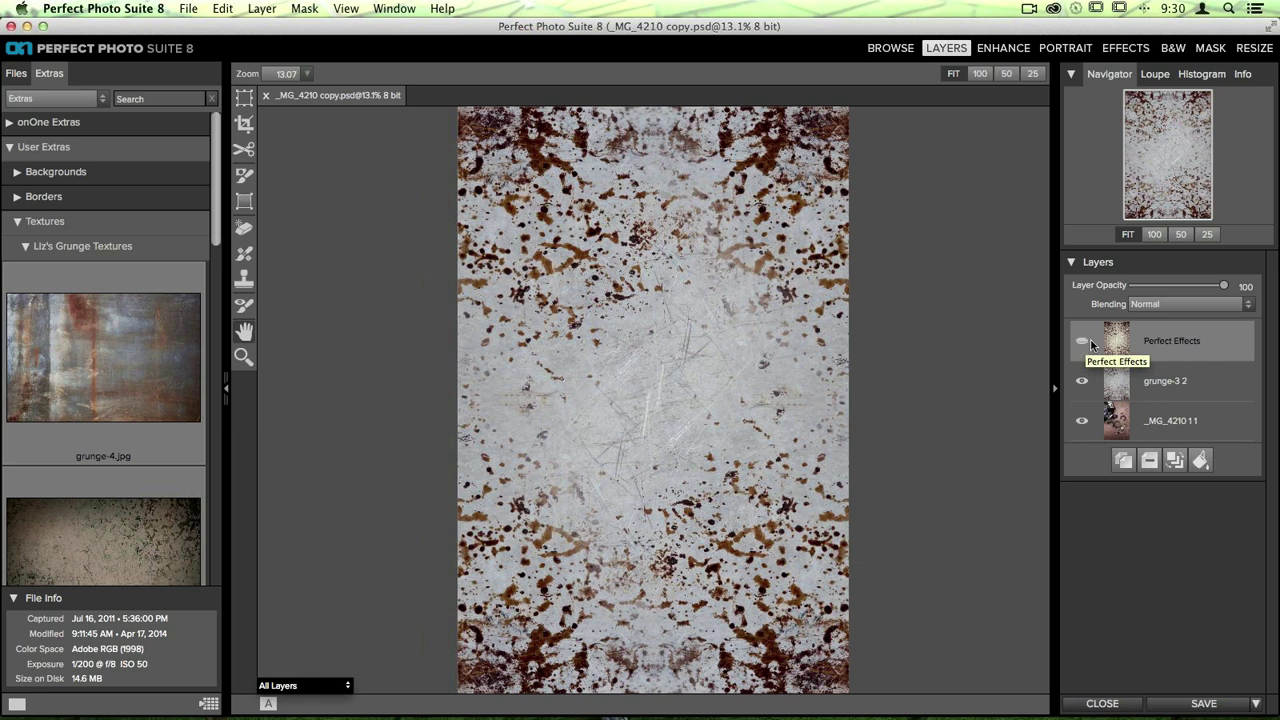
left_click(1121, 381)
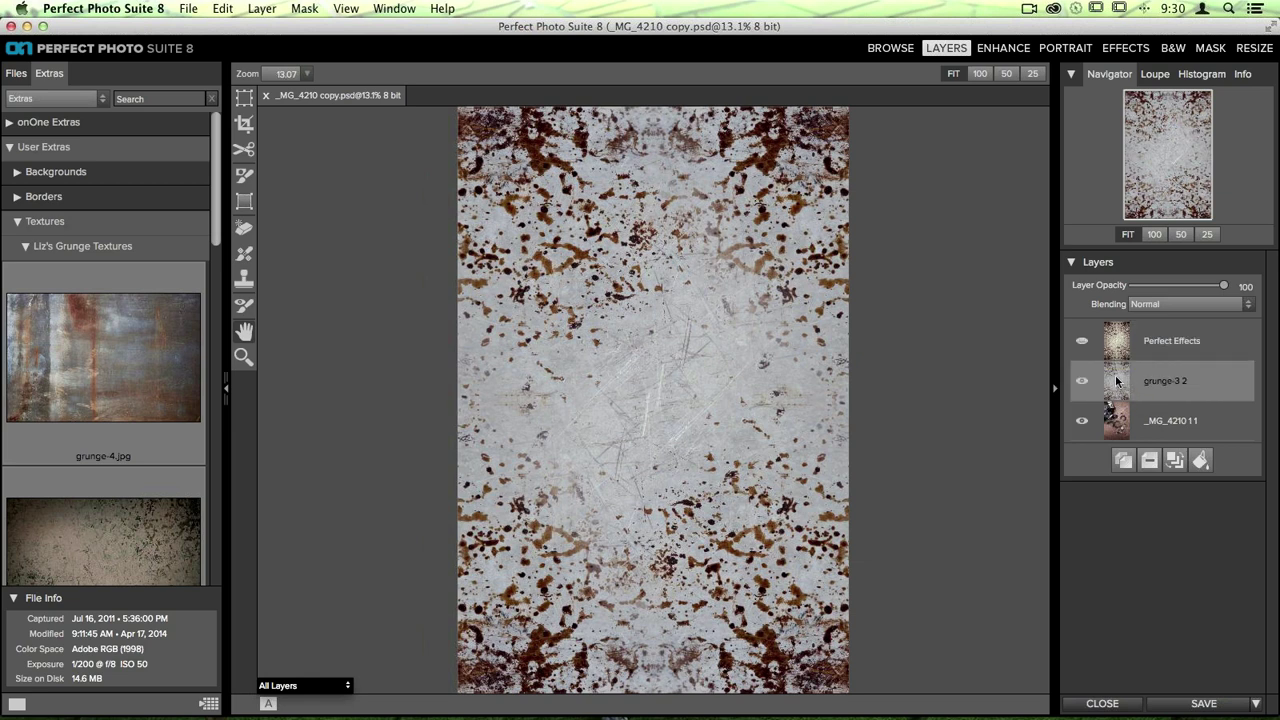
left_click(1082, 382)
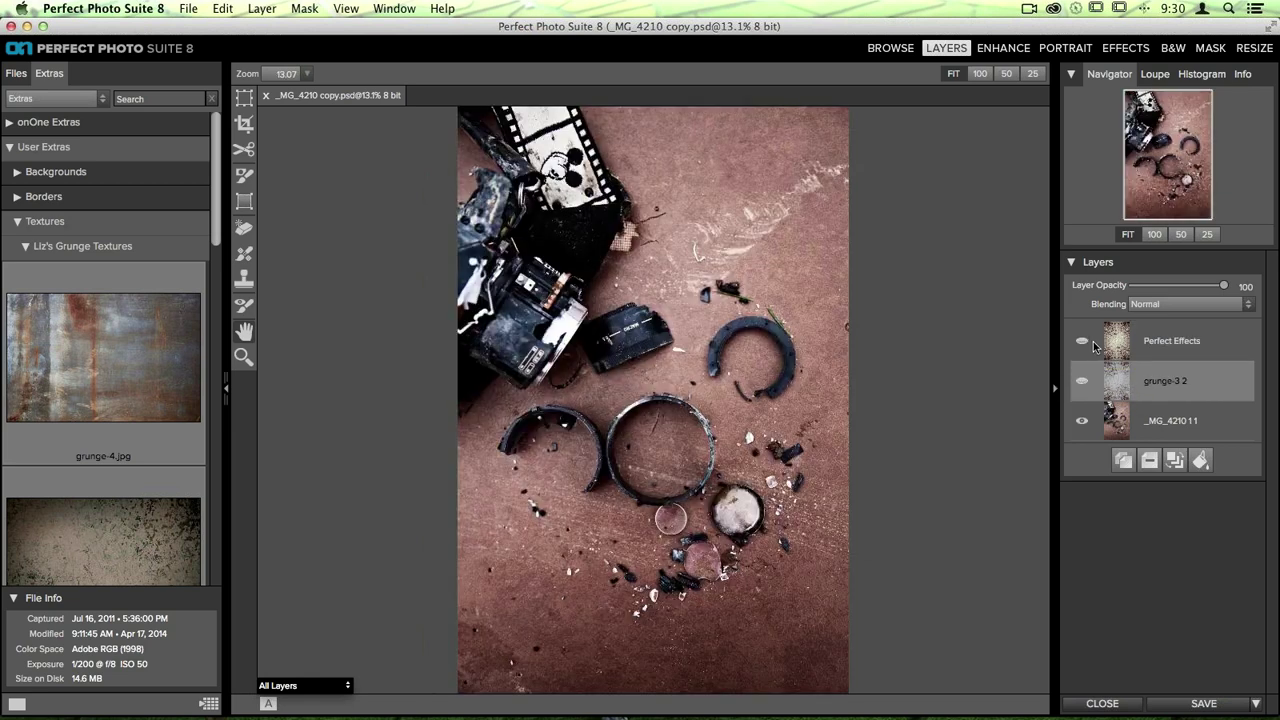
left_click(1083, 341)
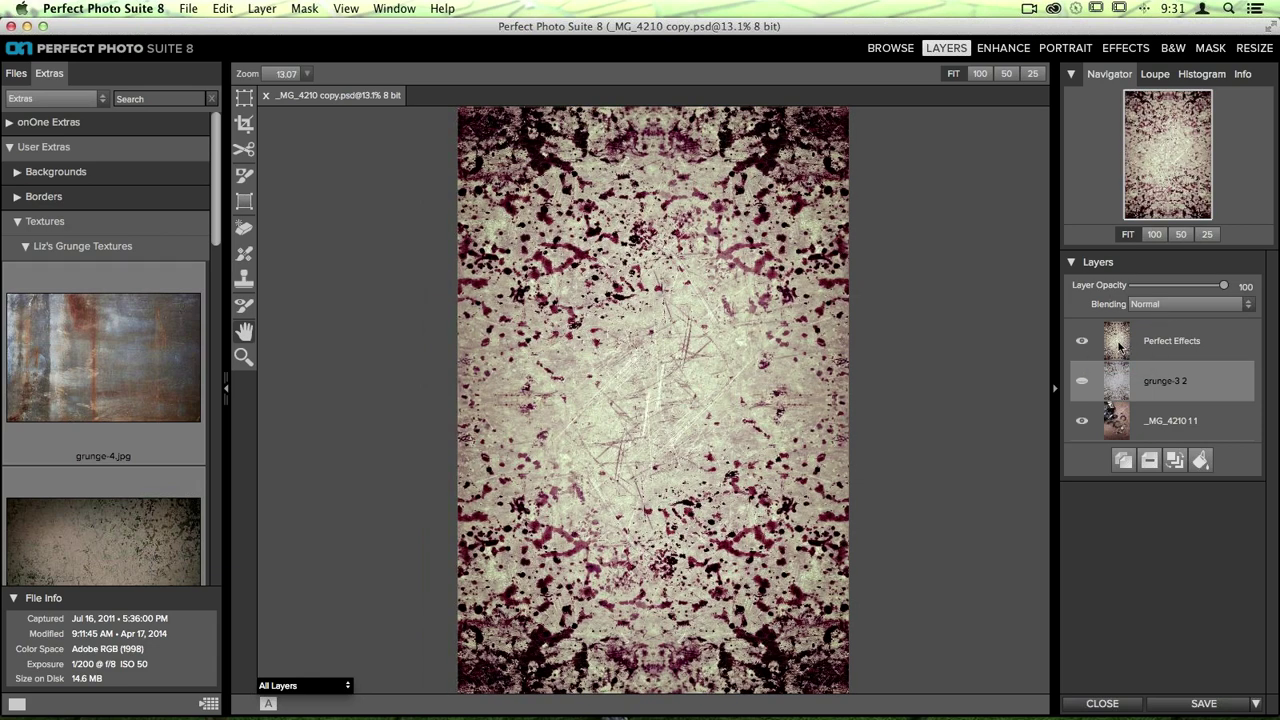
Blend the Perfect Effects layer over the photo in Multiply mode at 74 opacity.
left_click(1125, 350)
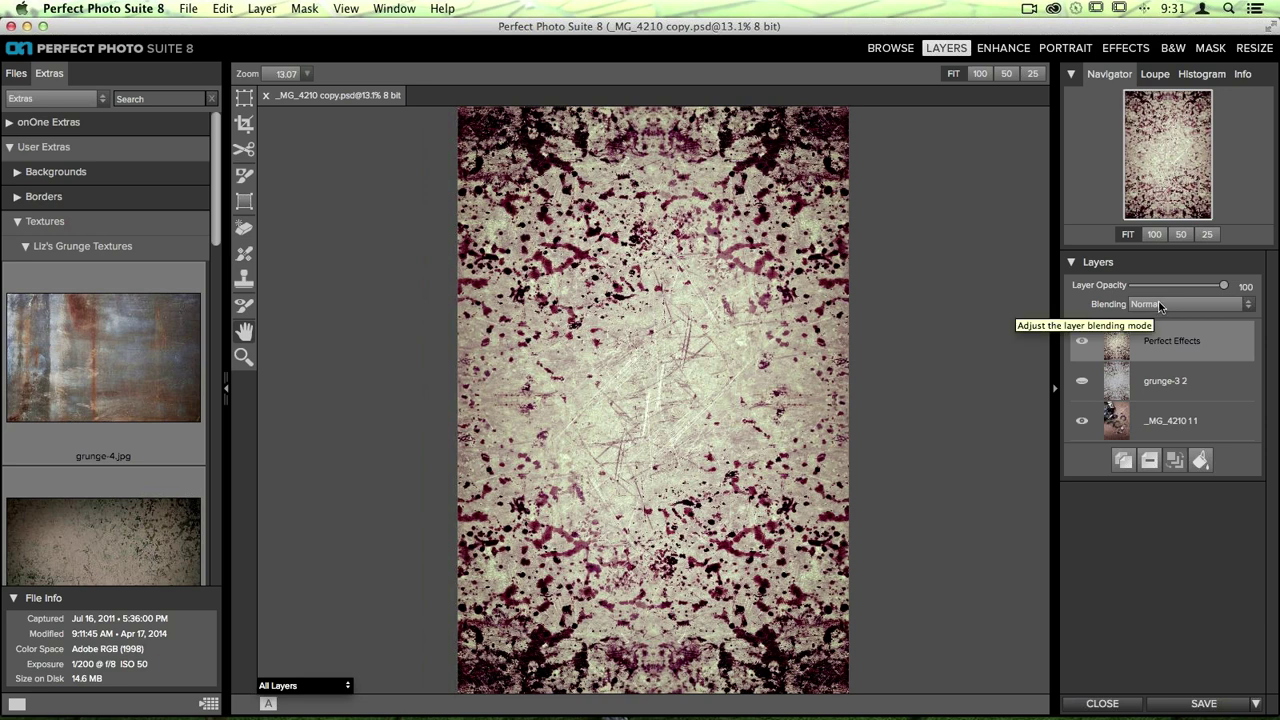
left_click(1160, 305)
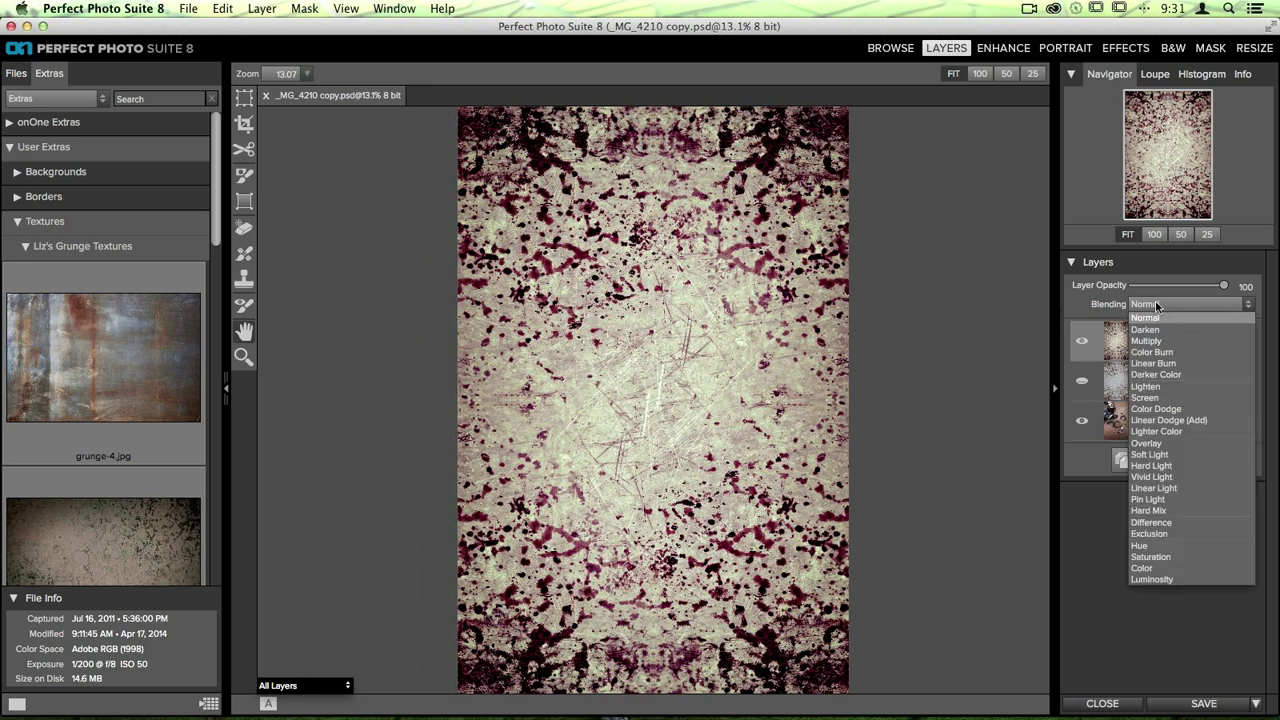
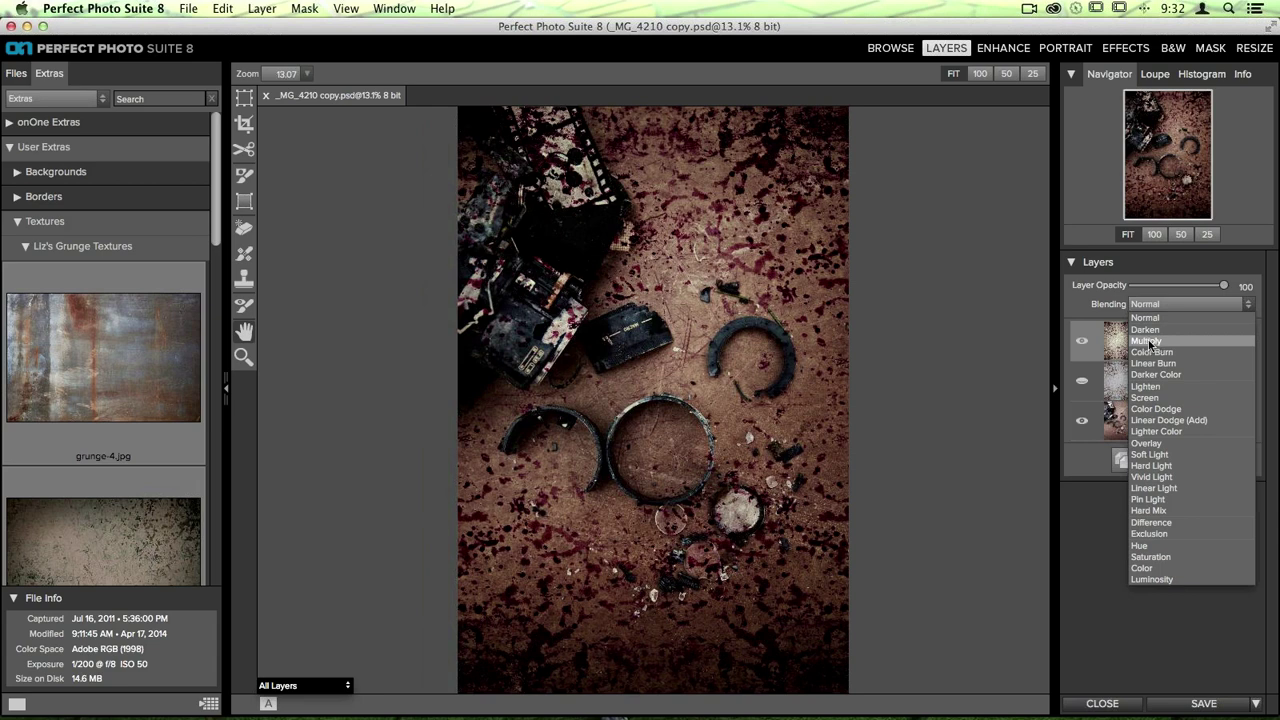
left_click(1148, 341)
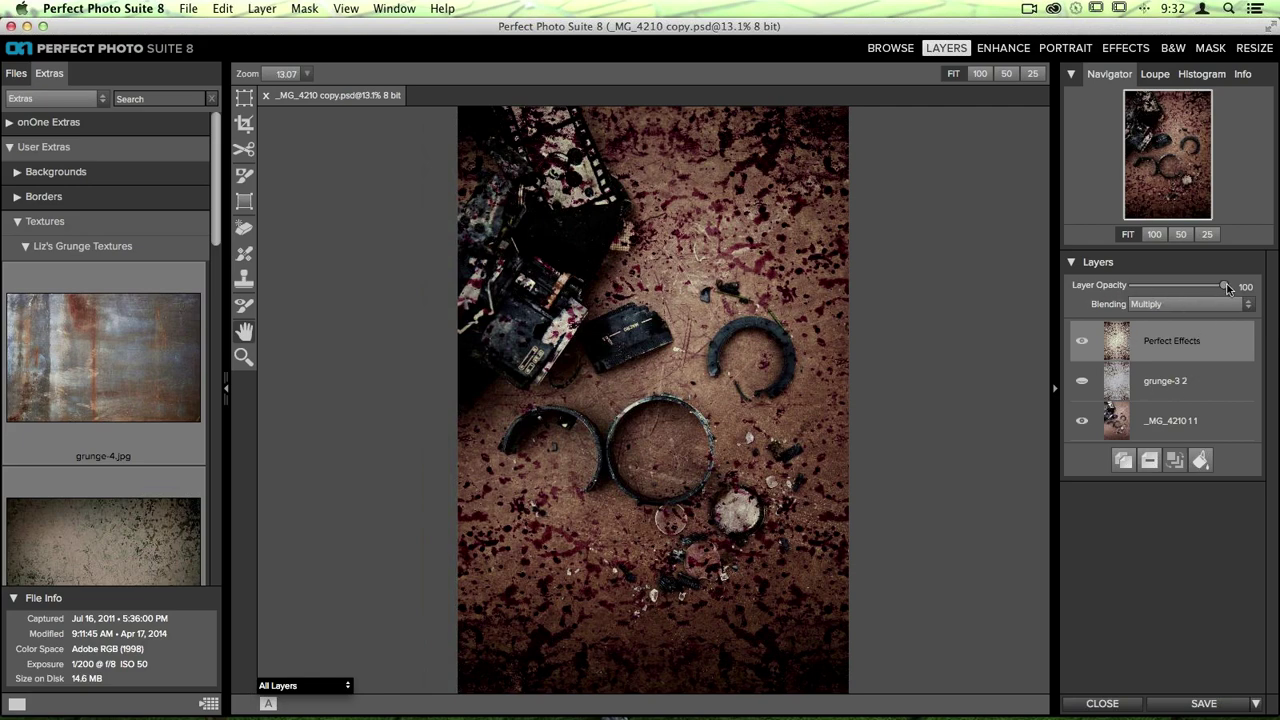
left_click_drag(1227, 289, 1201, 291)
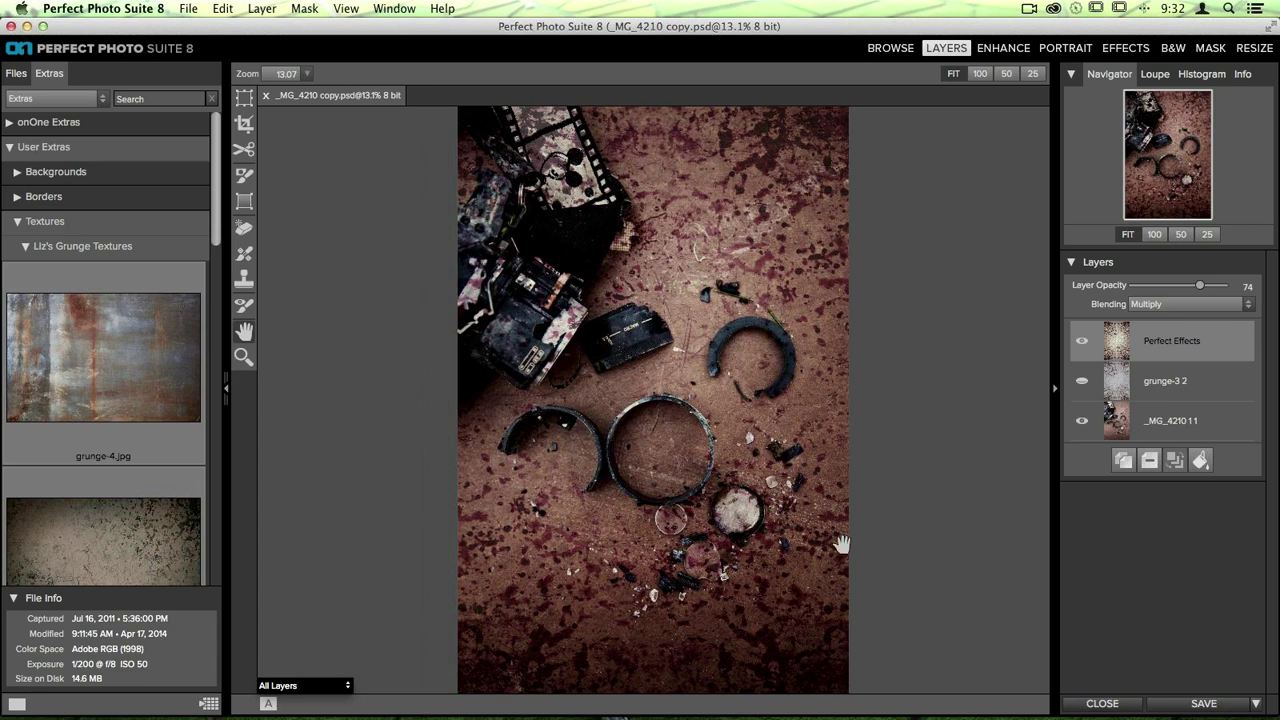
Take the _MG_4210 11 photo layer into Effects and apply the Warm preset of the Vintage filter after trying Red - Yellow.
left_click(1119, 426)
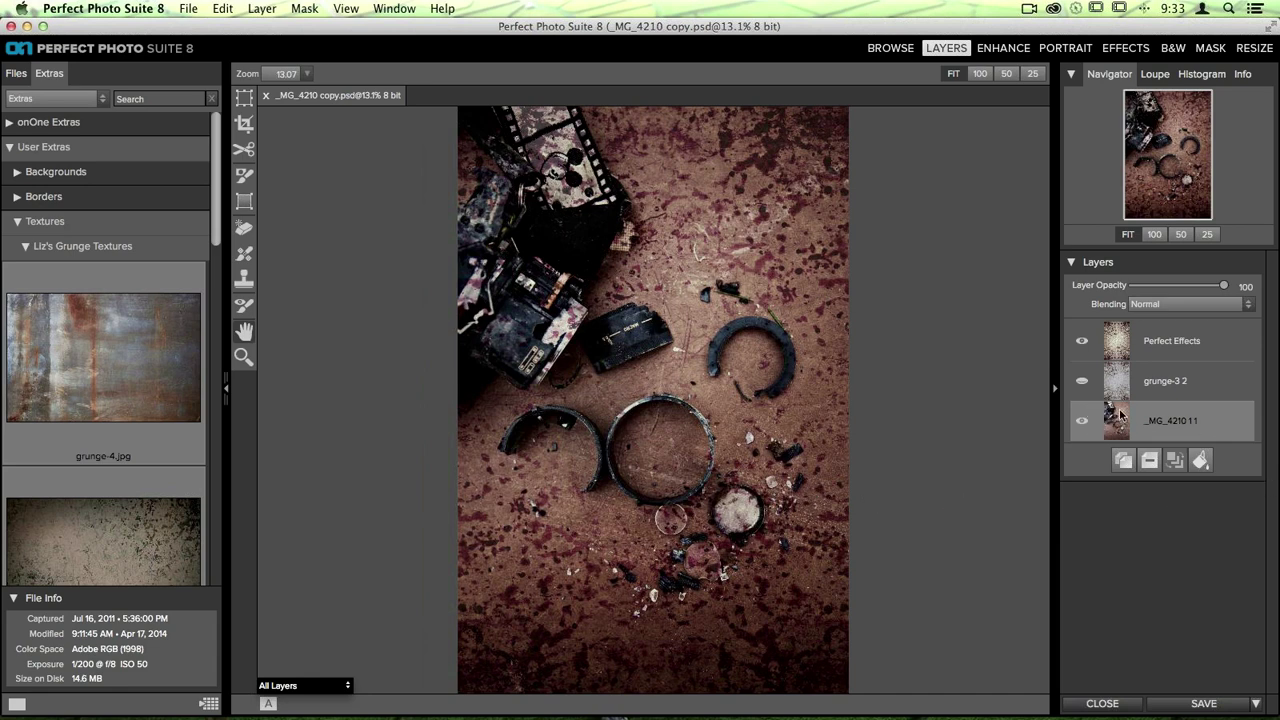
left_click(1121, 50)
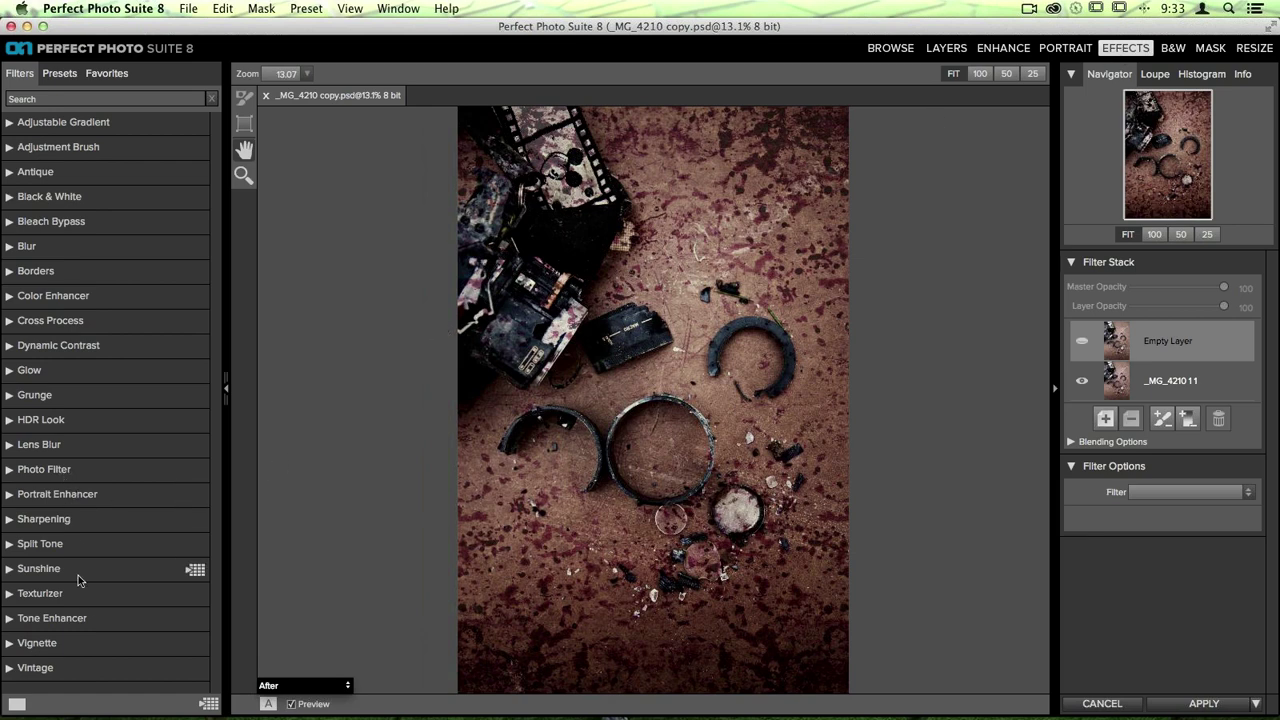
left_click(70, 667)
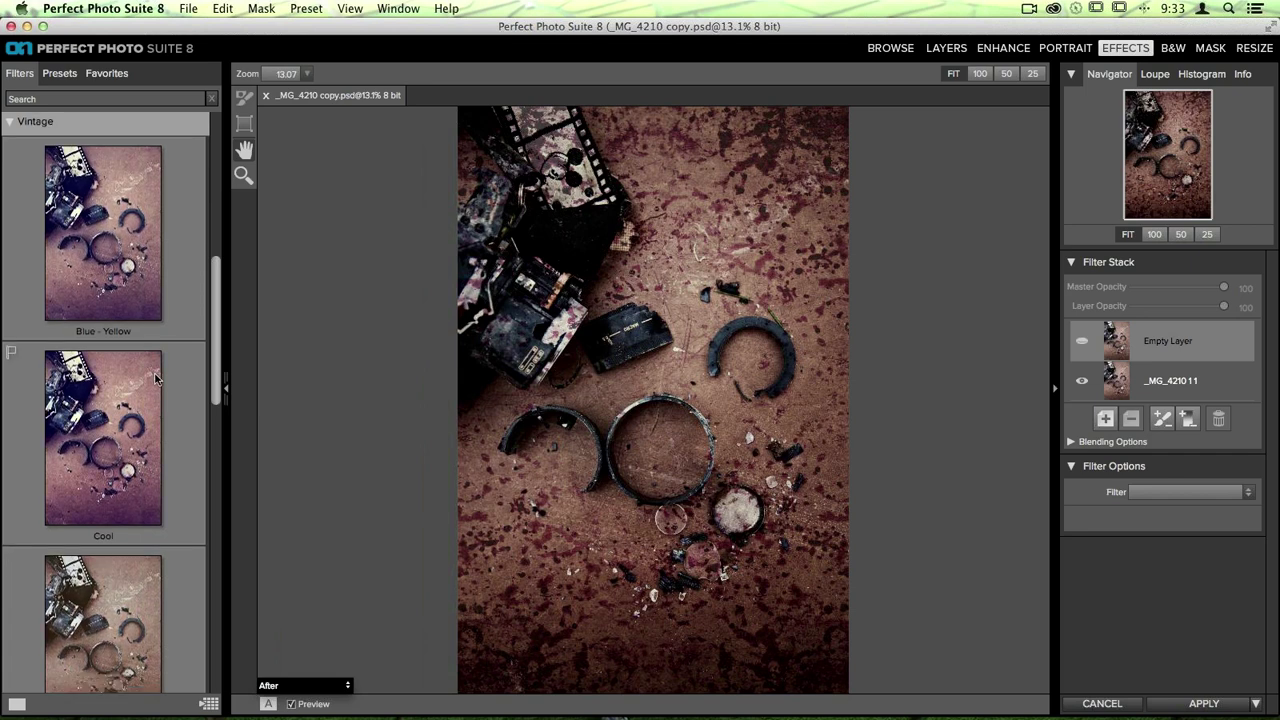
scroll(155, 378, "down", 3)
scroll(155, 378, "down", 10)
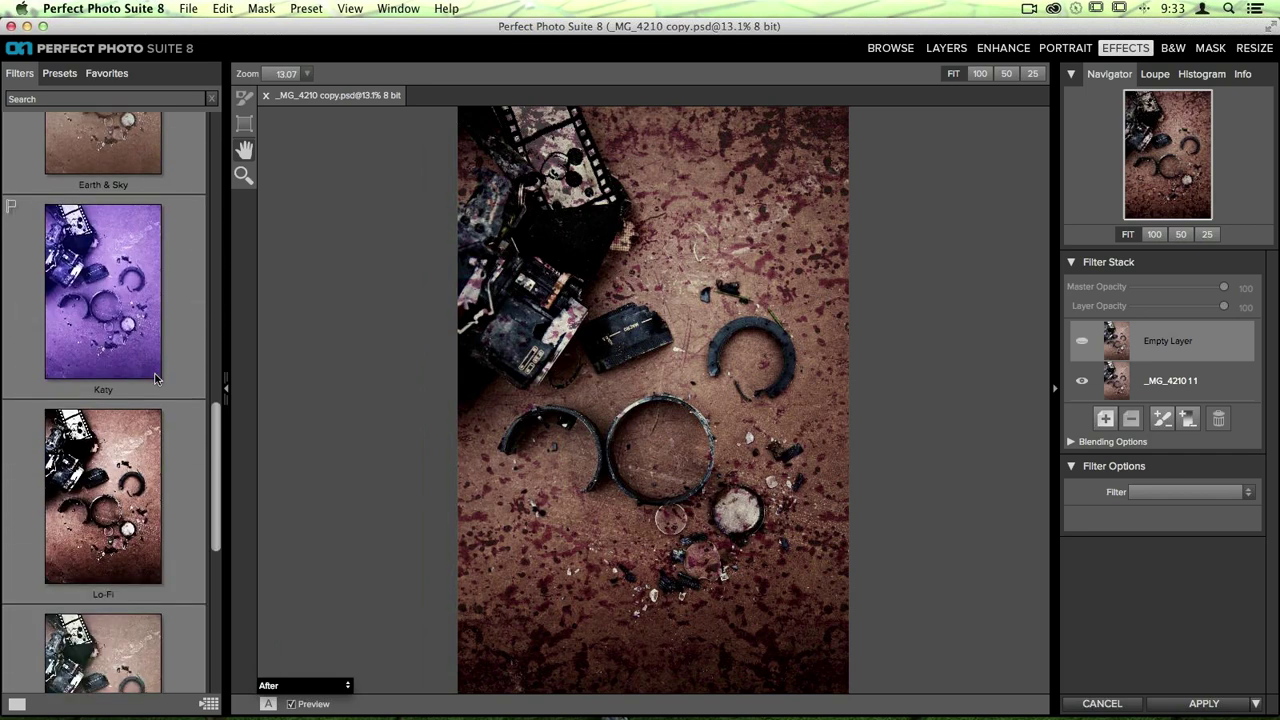
scroll(155, 378, "down", 10)
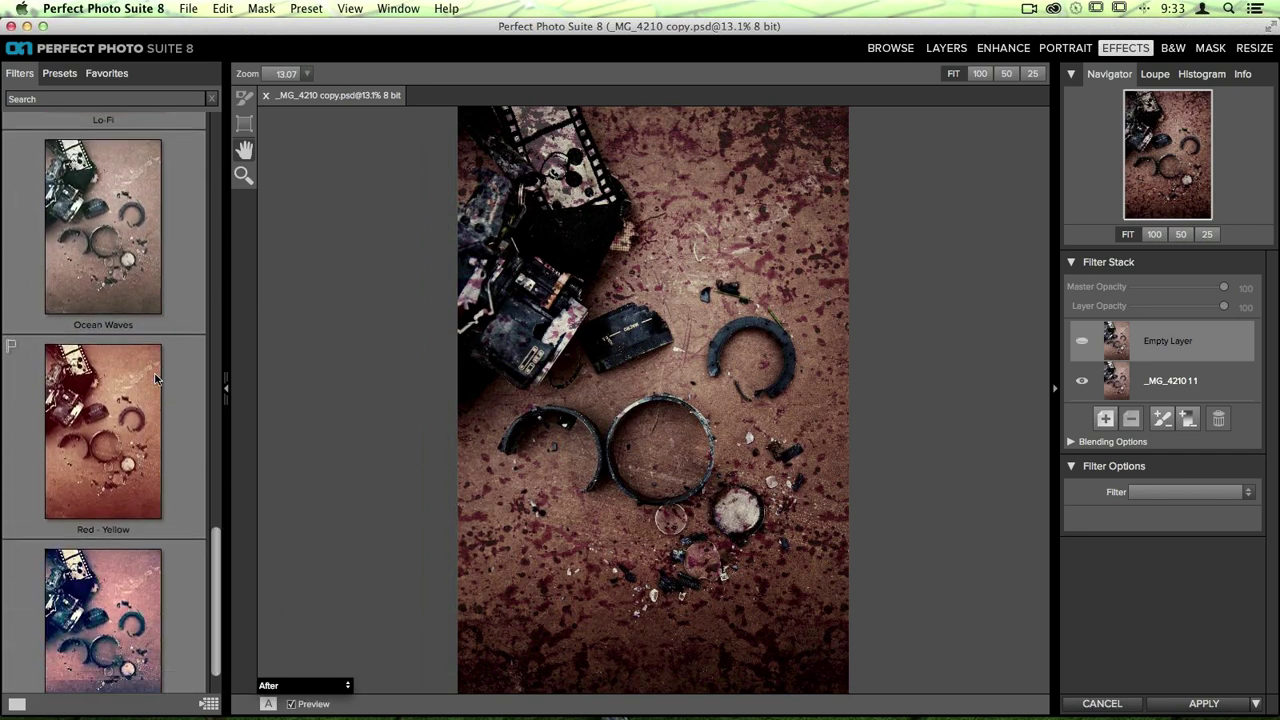
left_click(62, 367)
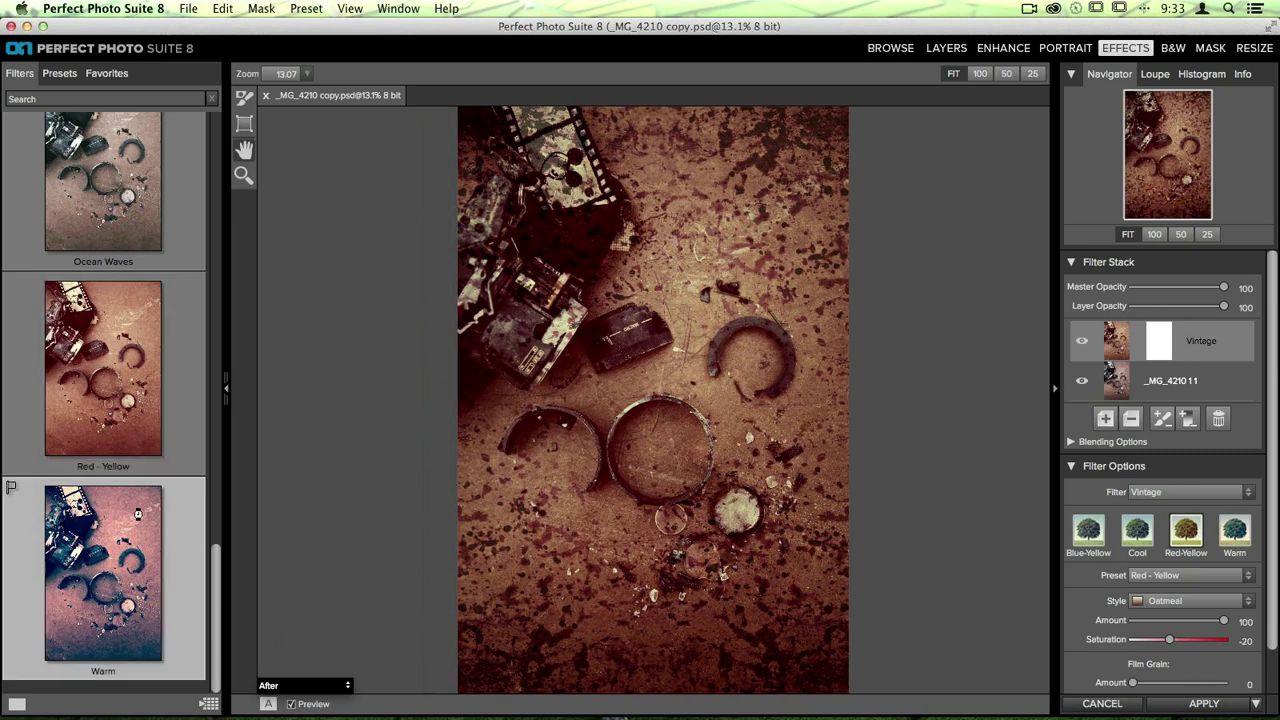
left_click(137, 513)
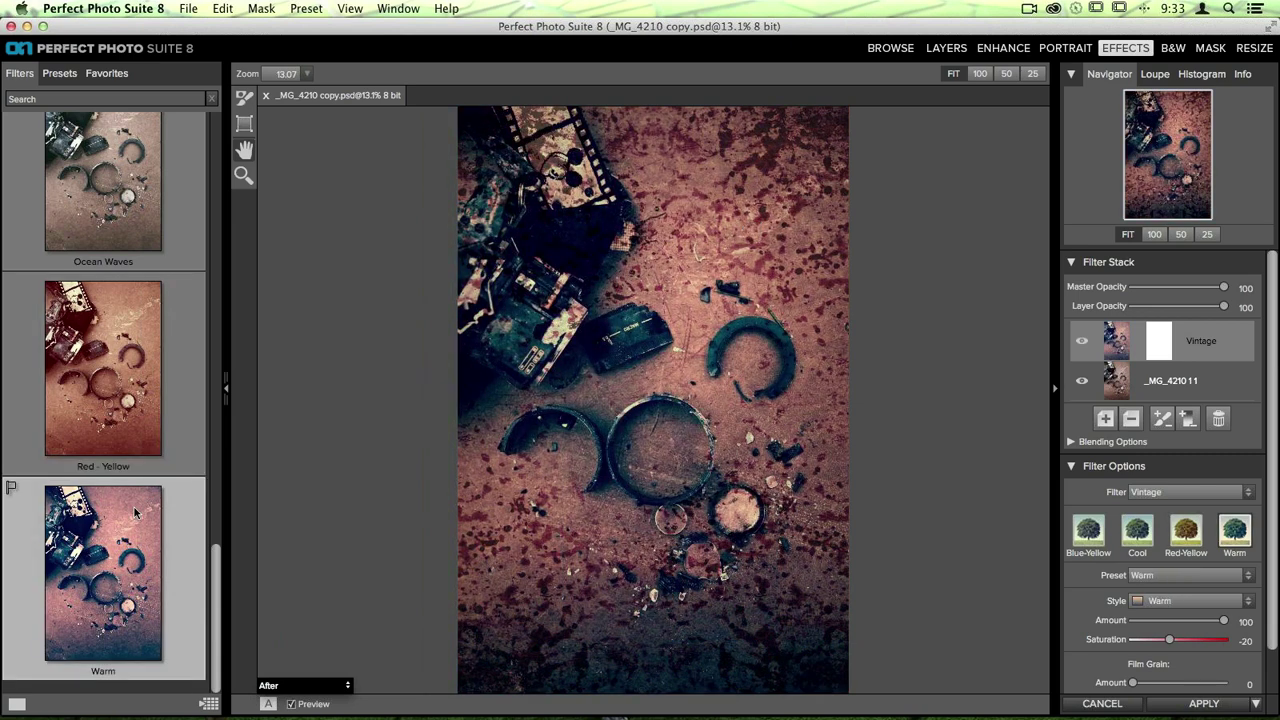
scroll(213, 507, "up", 10)
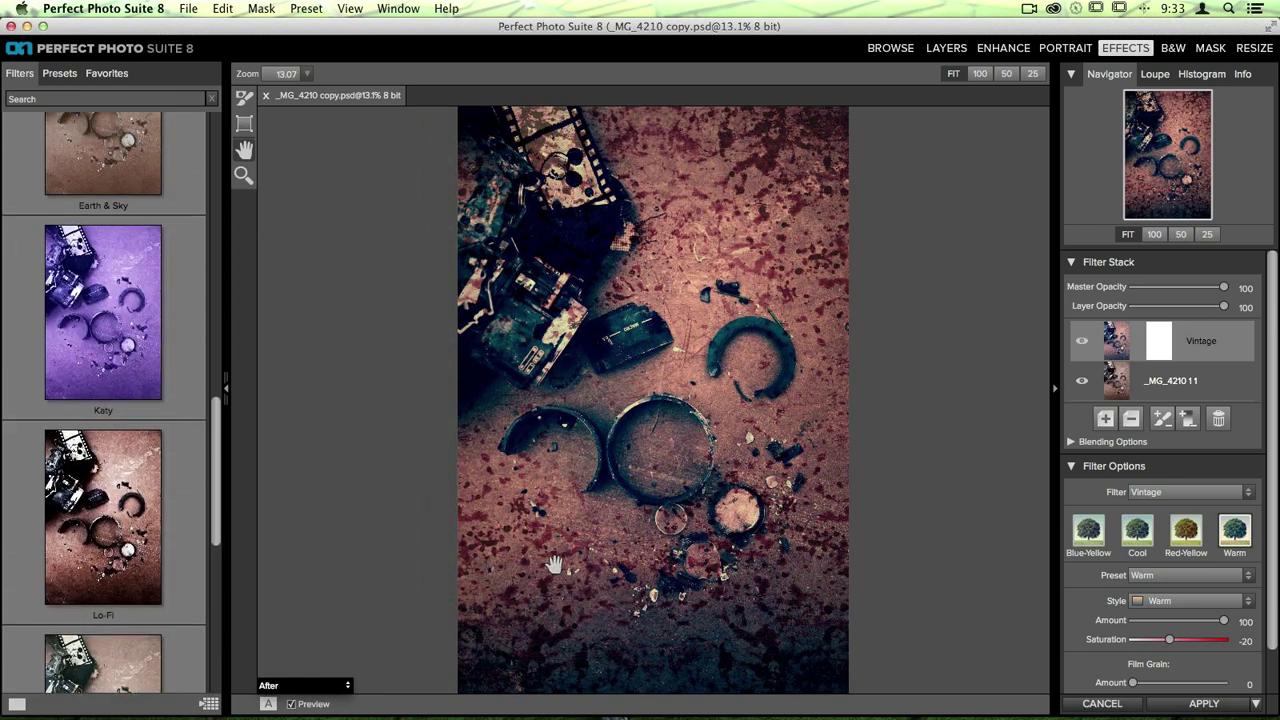
Replace the Vintage filter with the Yellow preset of Cross Process after trying Urban Sickness.
scroll(89, 444, "up", 4)
scroll(89, 444, "up", 10)
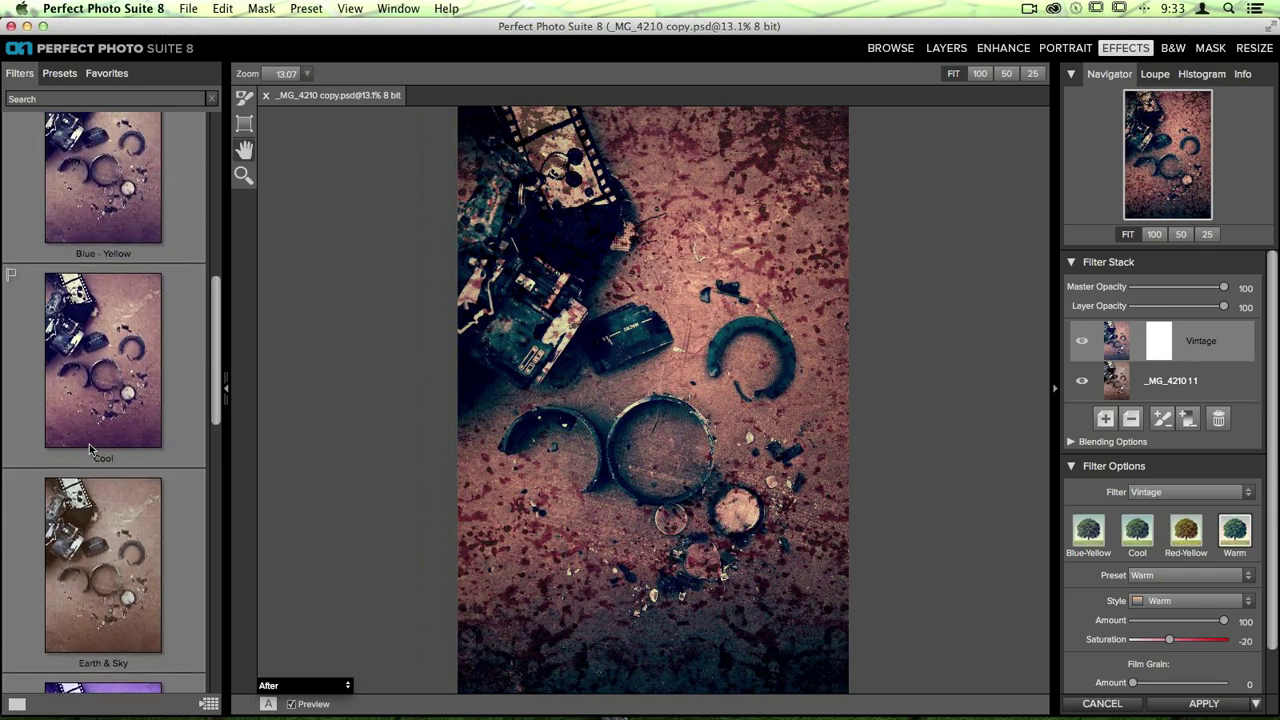
left_click(35, 320)
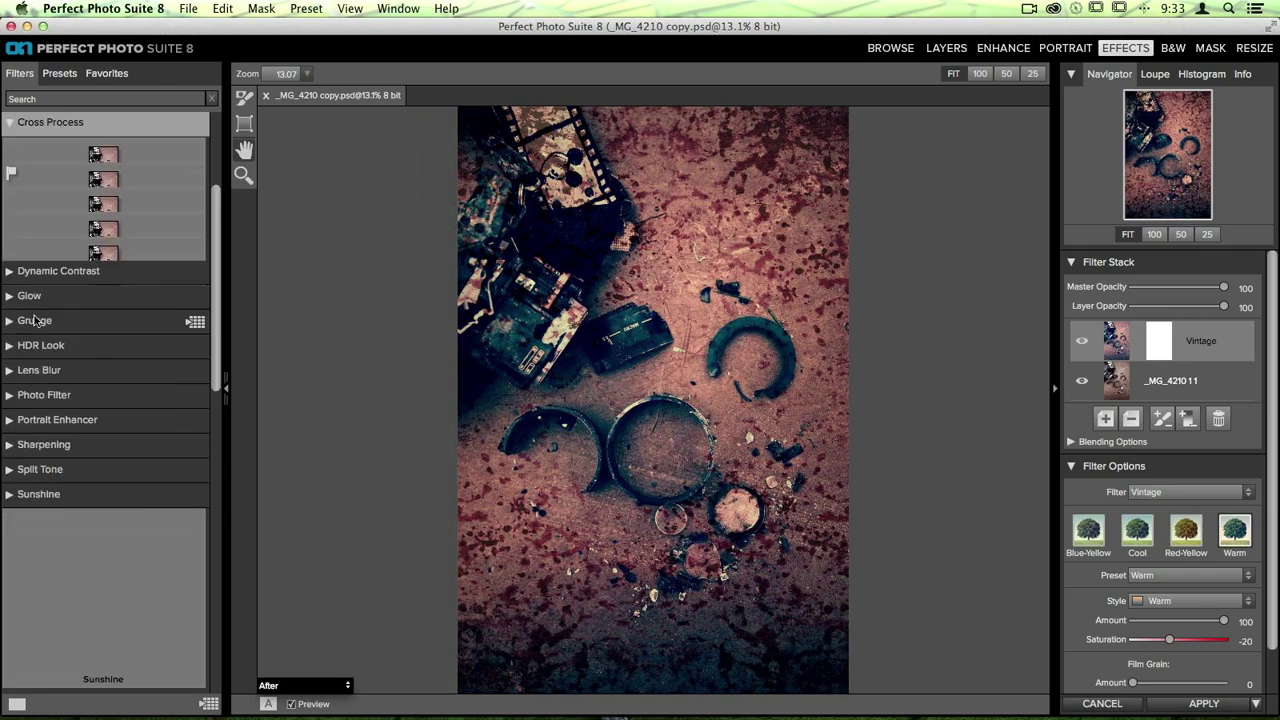
scroll(160, 375, "down", 2)
scroll(160, 375, "down", 4)
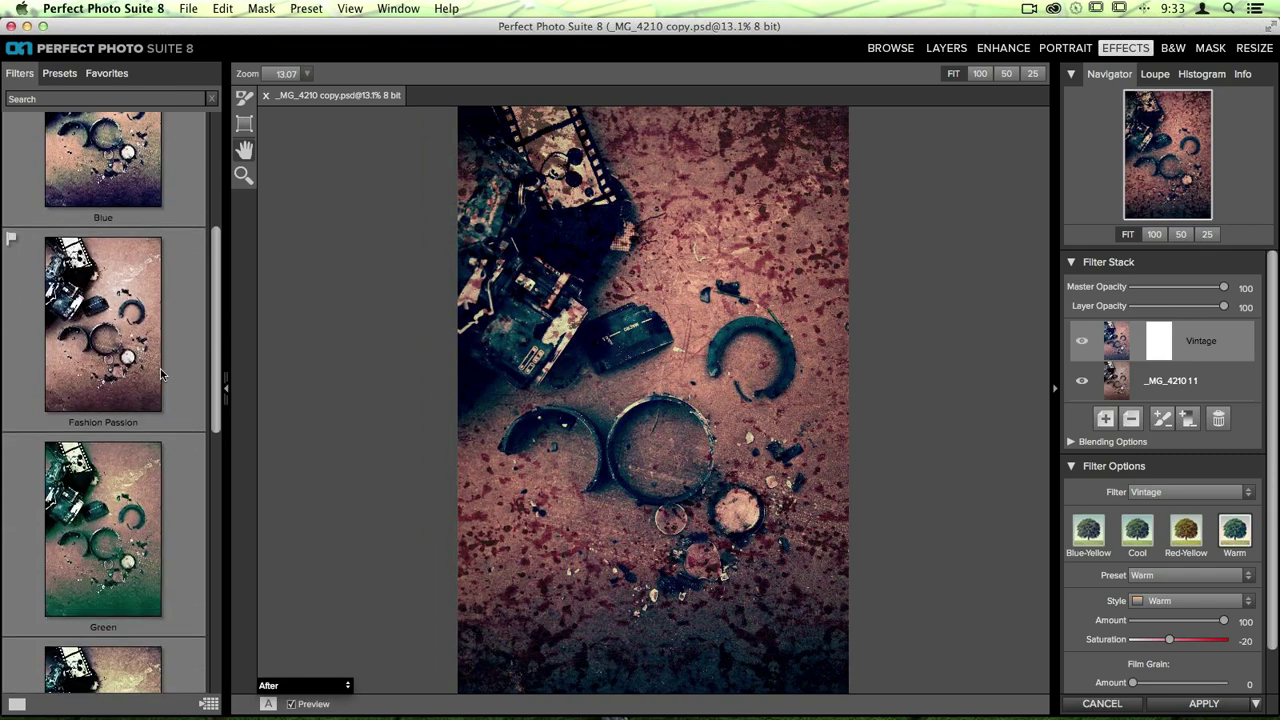
scroll(162, 374, "down", 1)
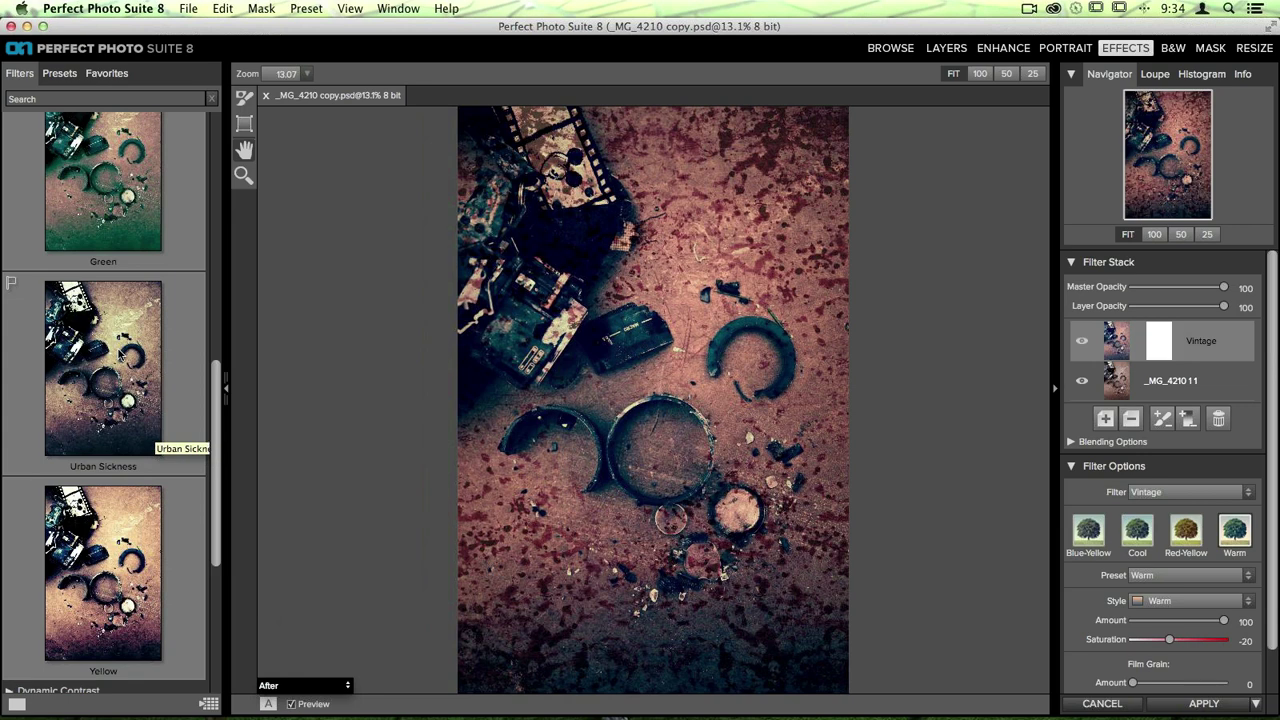
left_click(121, 354)
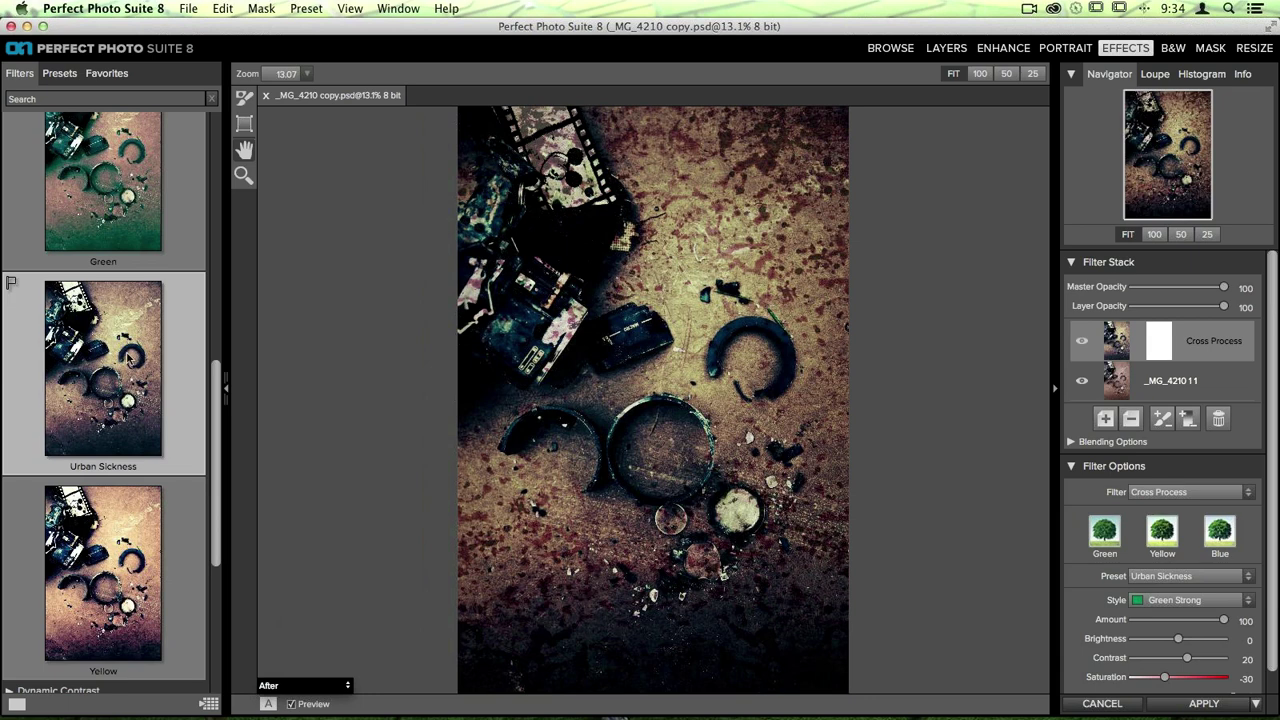
scroll(131, 480, "down", 3)
left_click(131, 482)
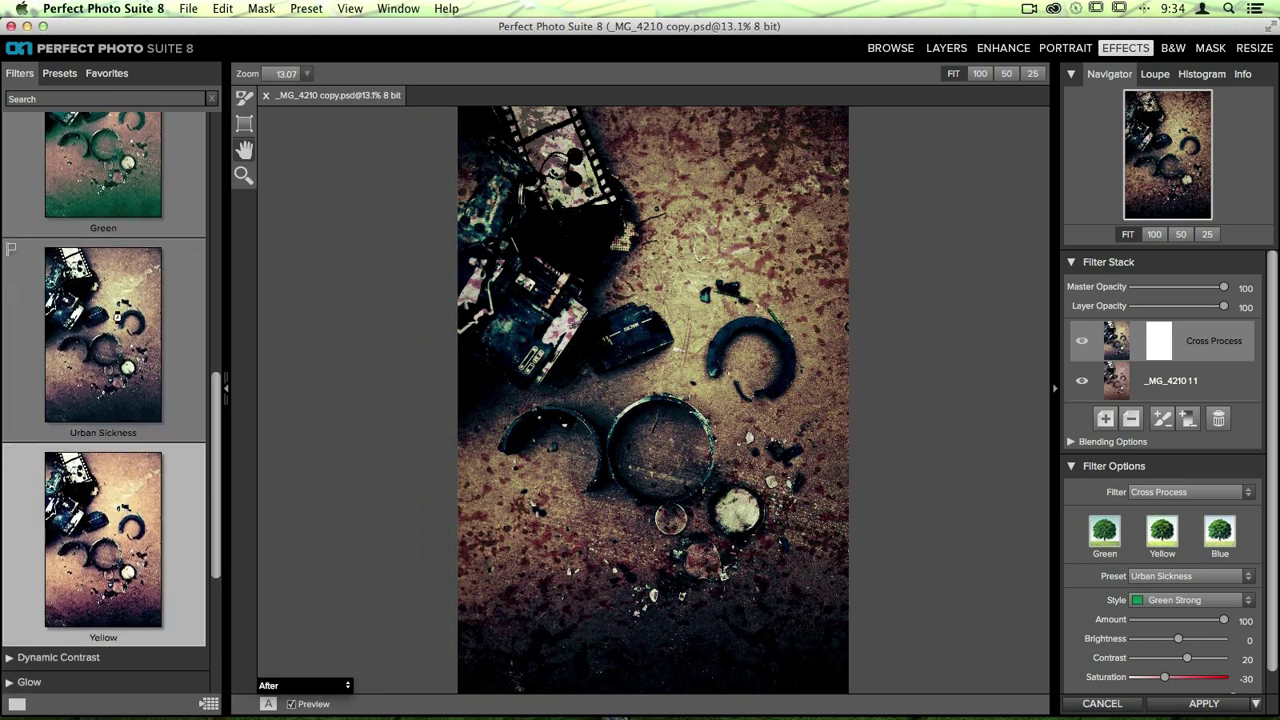
Try the Fashion Passion, Blue, Green and Urban Sickness presets of Cross Process, and return to Yellow.
scroll(85, 252, "up", 5)
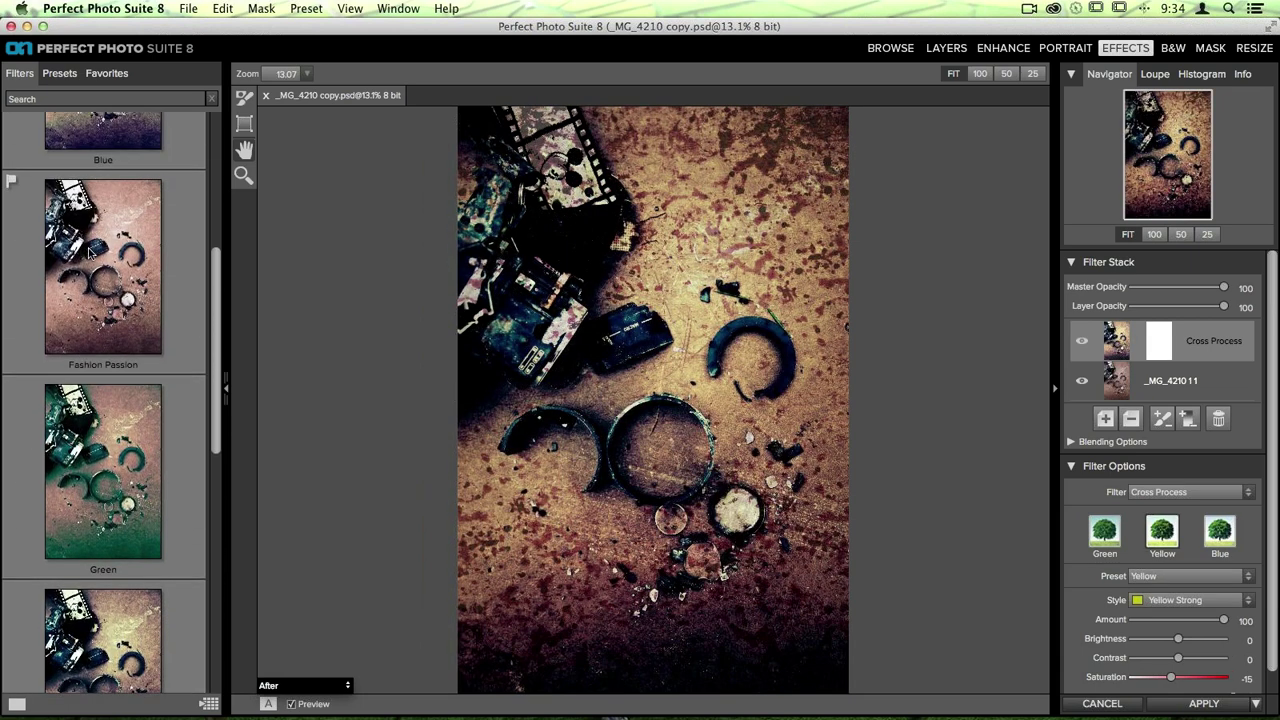
left_click(92, 255)
scroll(115, 265, "up", 5)
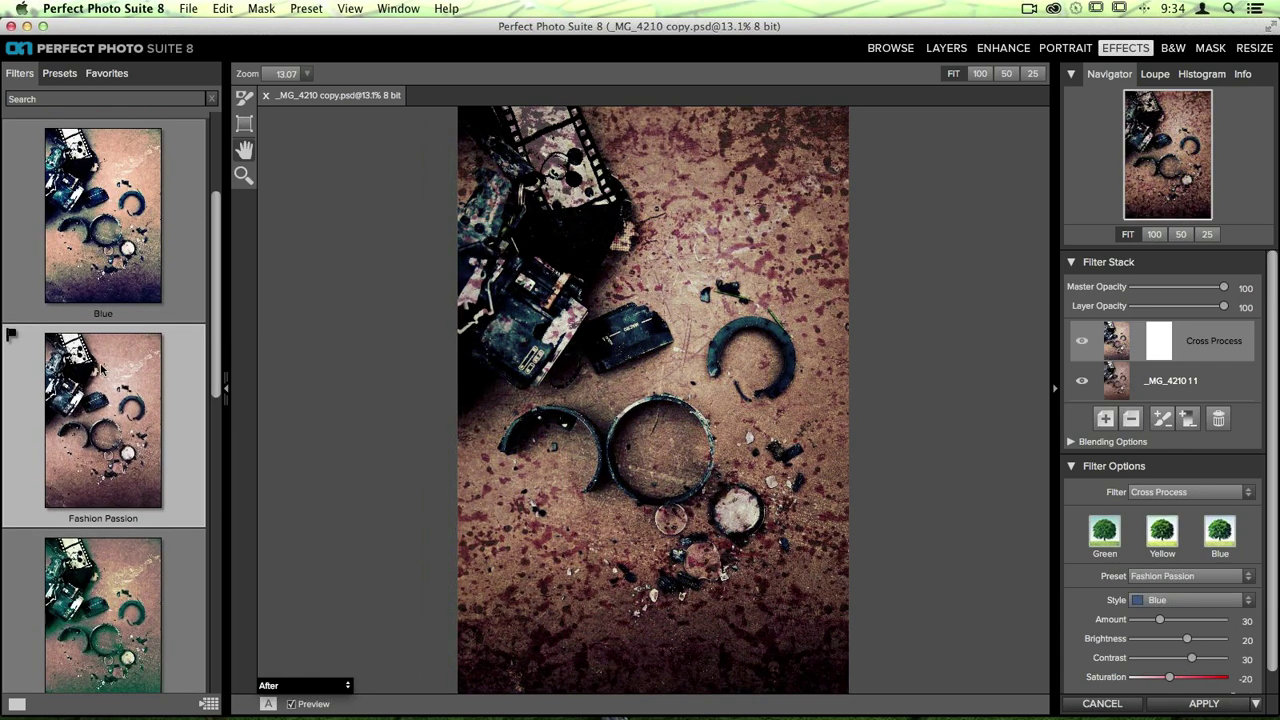
left_click(141, 232)
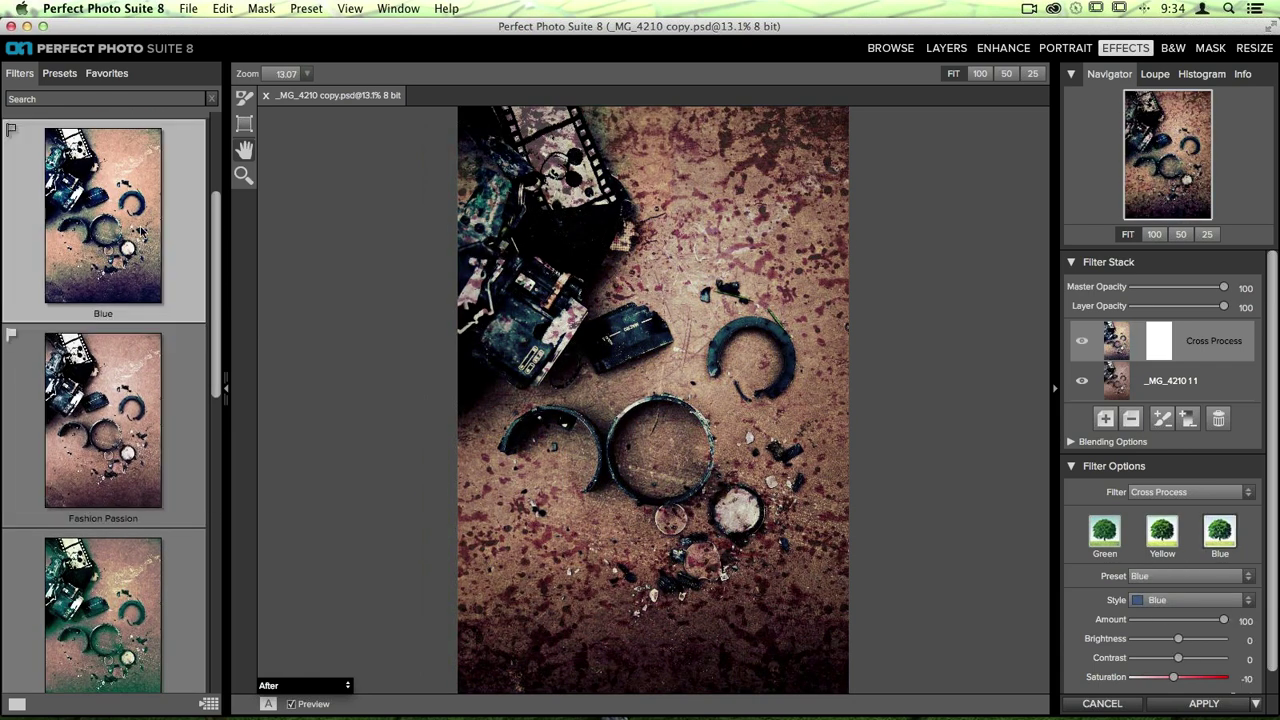
scroll(128, 362, "down", 3)
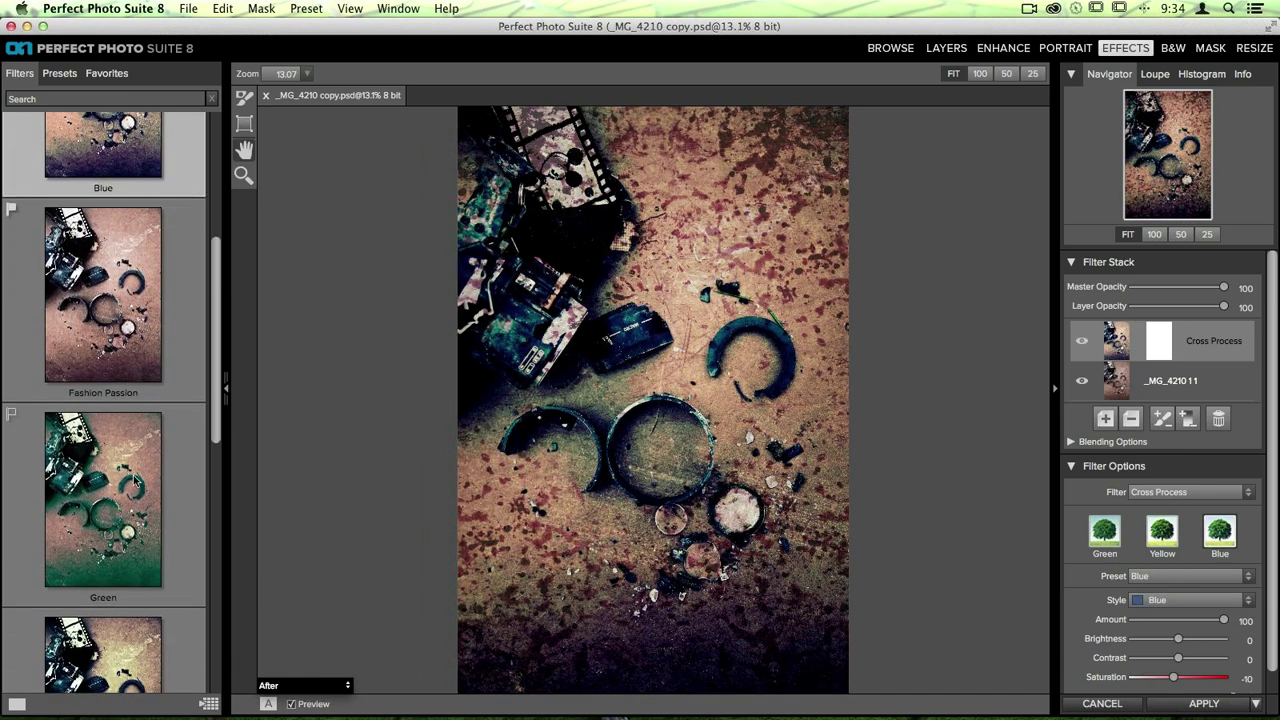
left_click(137, 482)
scroll(136, 482, "down", 3)
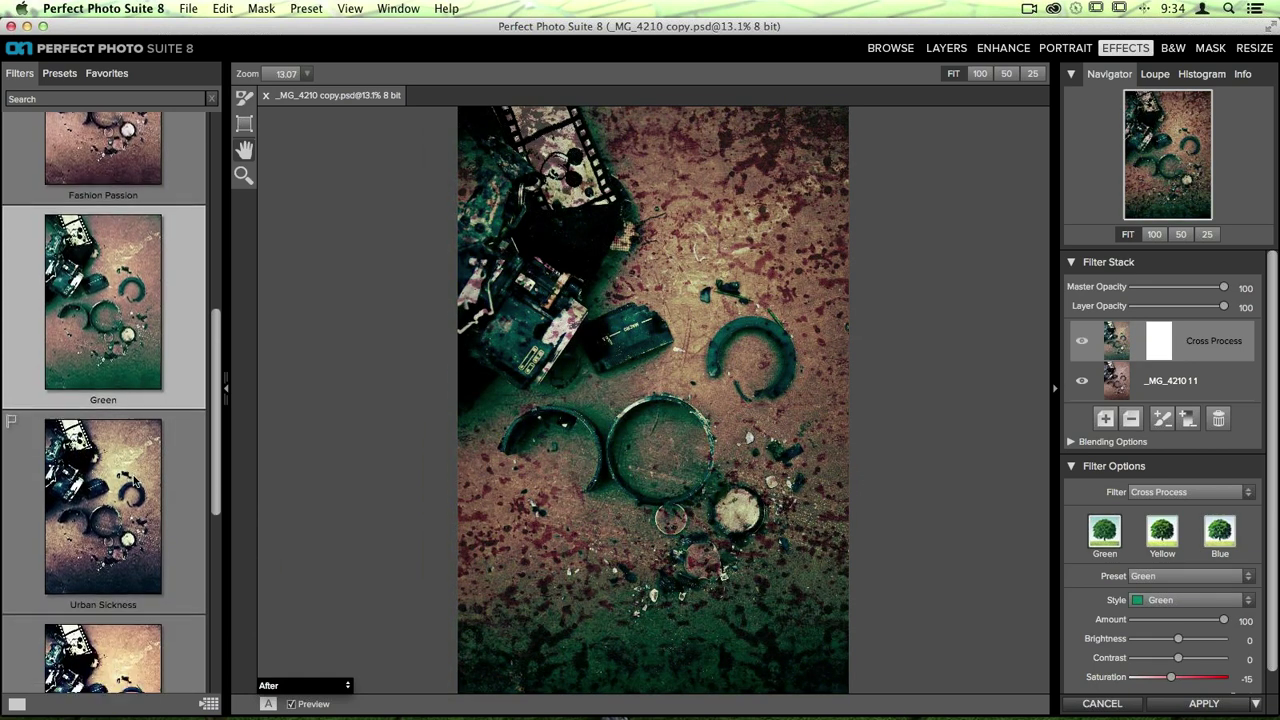
left_click(136, 482)
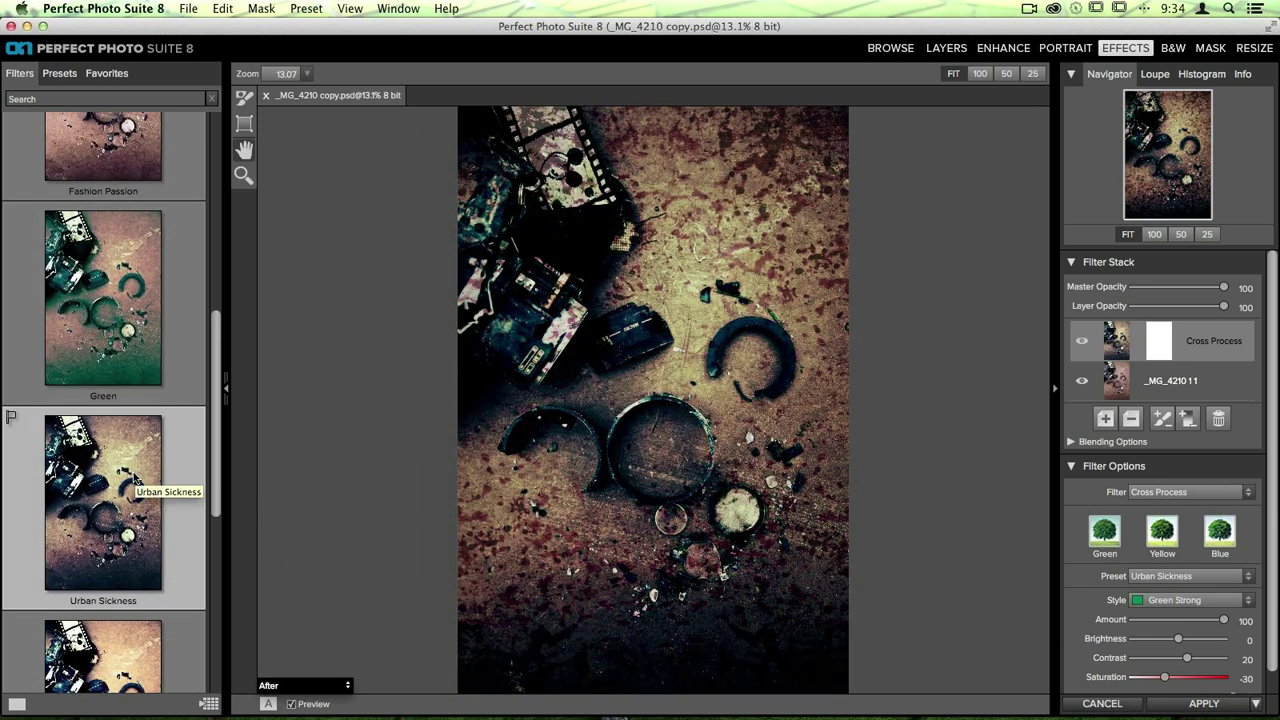
scroll(136, 482, "down", 3)
left_click(131, 520)
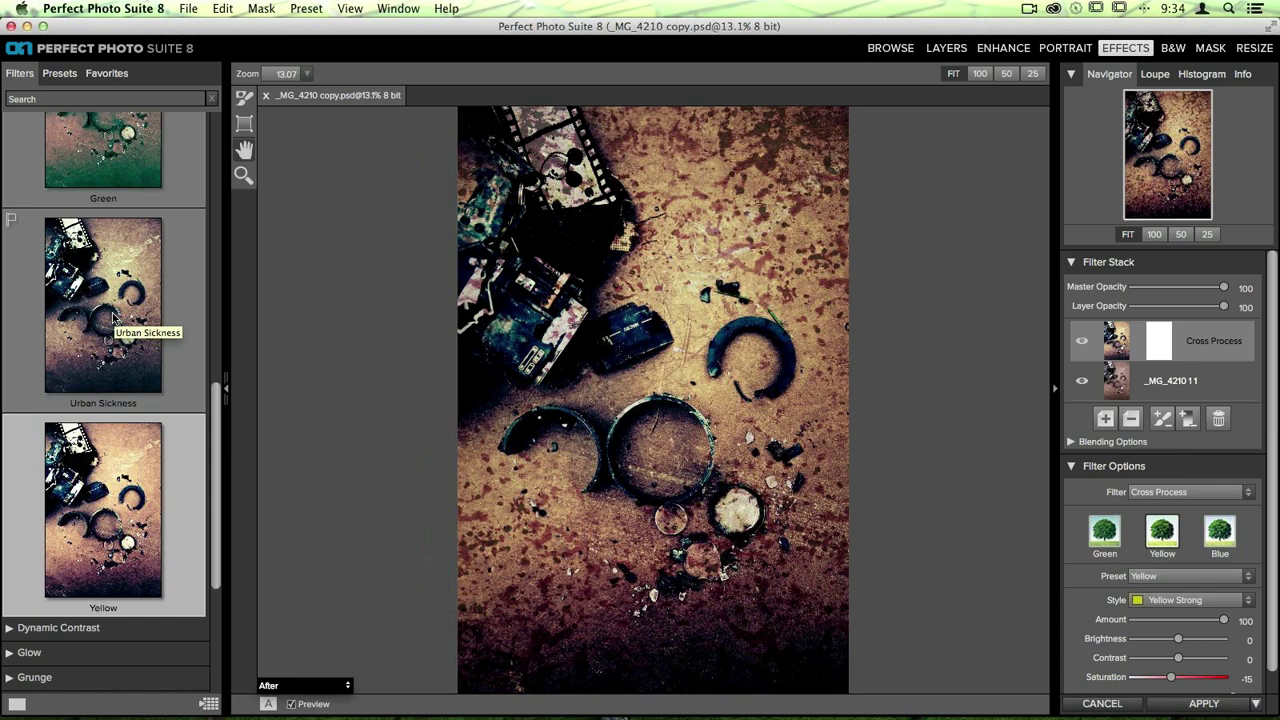
Lower the Cross Process amount, set its brightness to 40 and saturation to -46, and apply the effect to the photo.
scroll(112, 316, "up", 10)
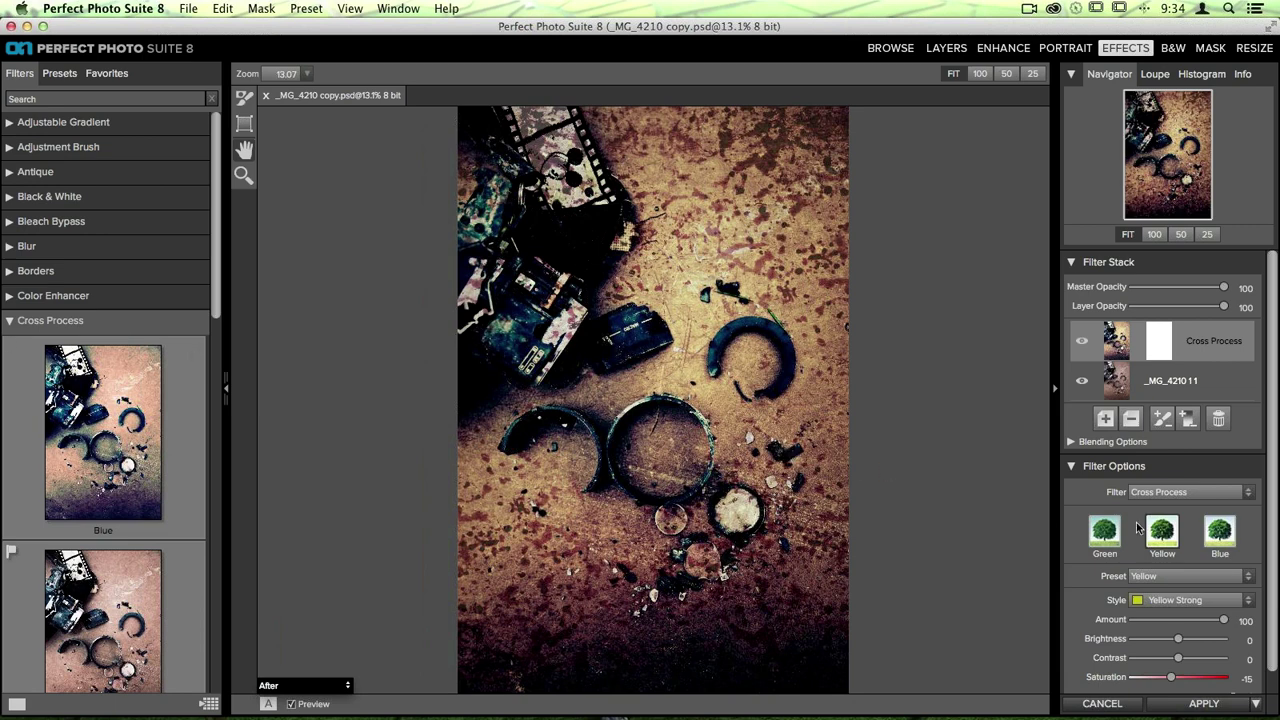
scroll(1209, 432, "down", 1)
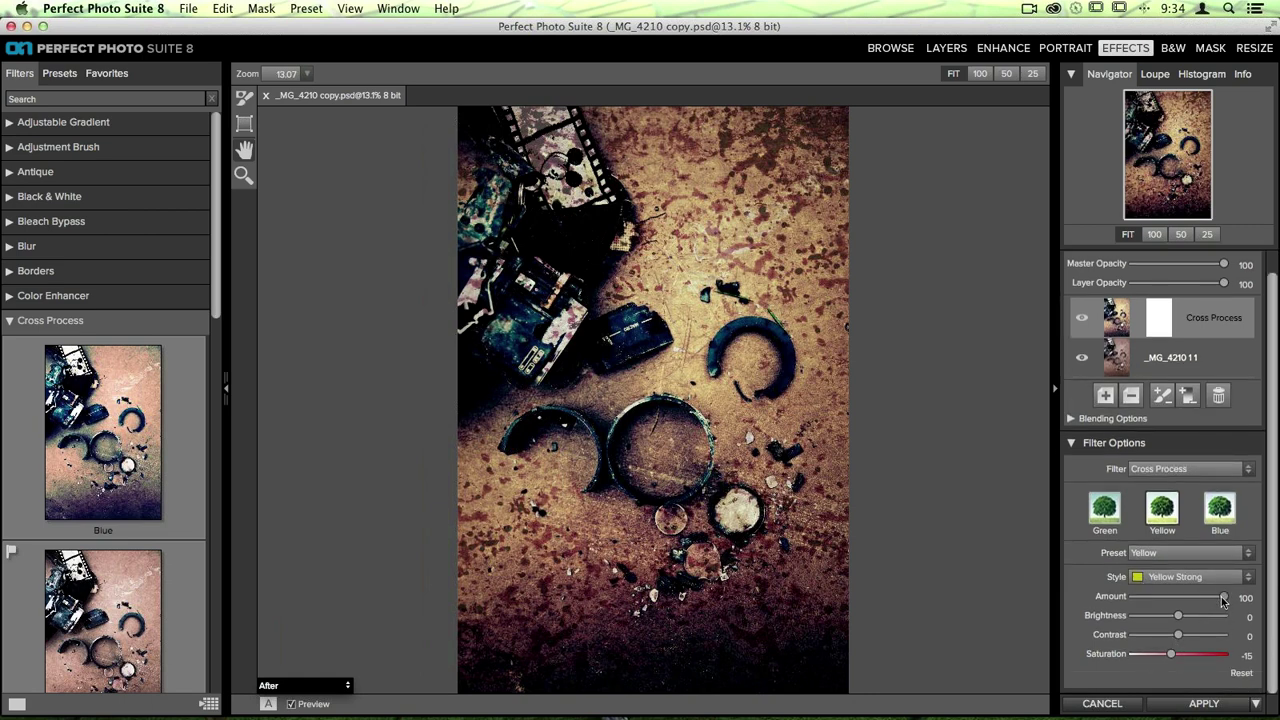
left_click_drag(1222, 598, 1158, 656)
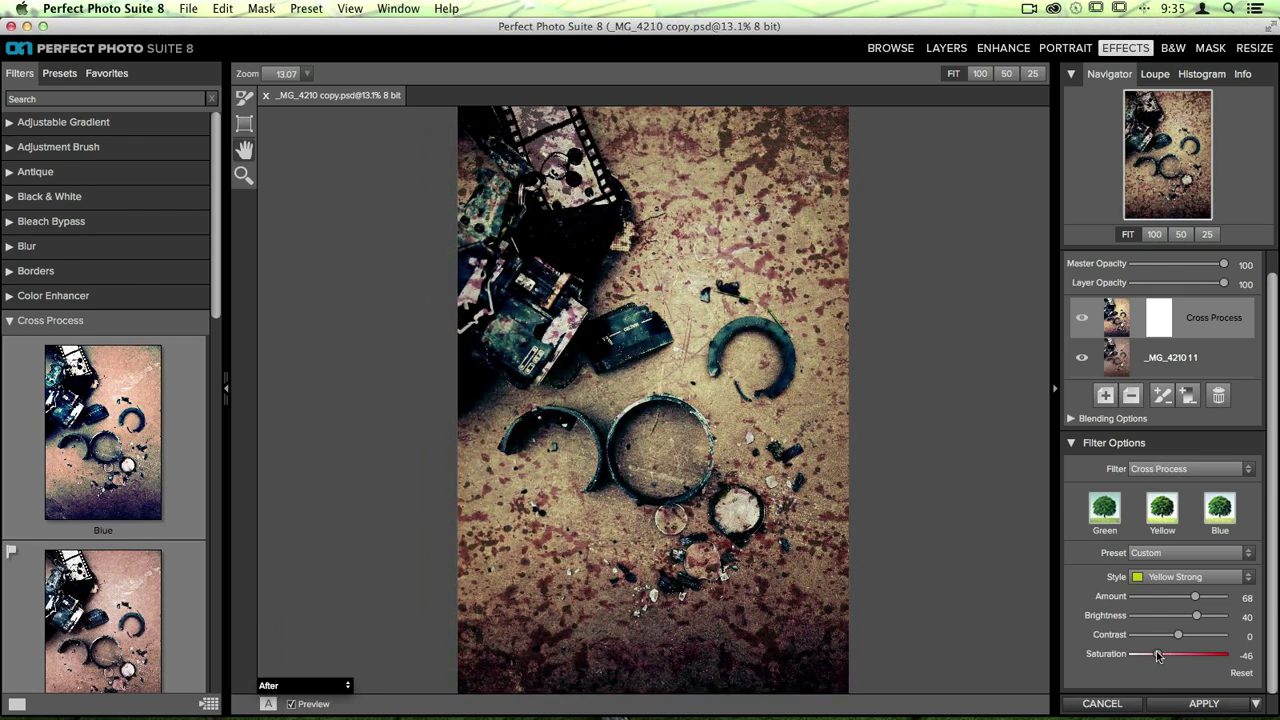
left_click_drag(1195, 597, 1207, 597)
left_click(1198, 704)
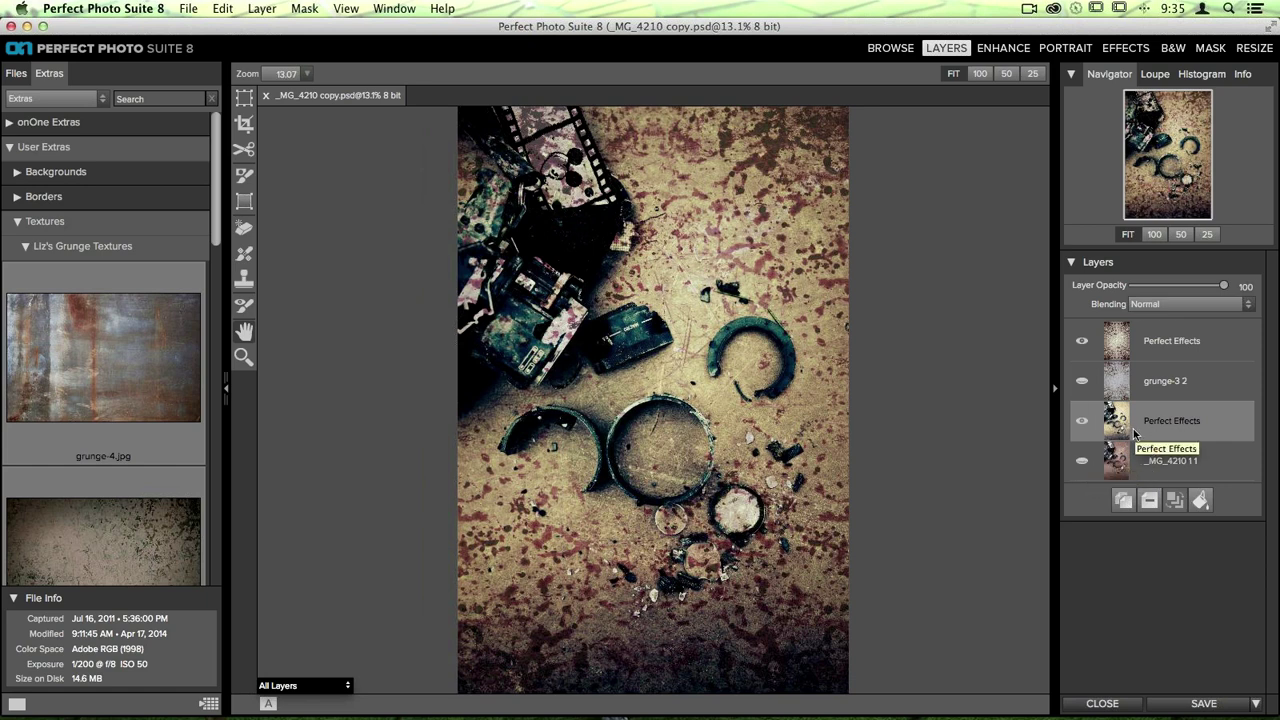
Toggle the top Perfect Effects layer and the grunge-3 2 layer to compare the restyled photo, original texture and styled blend.
left_click(1081, 342)
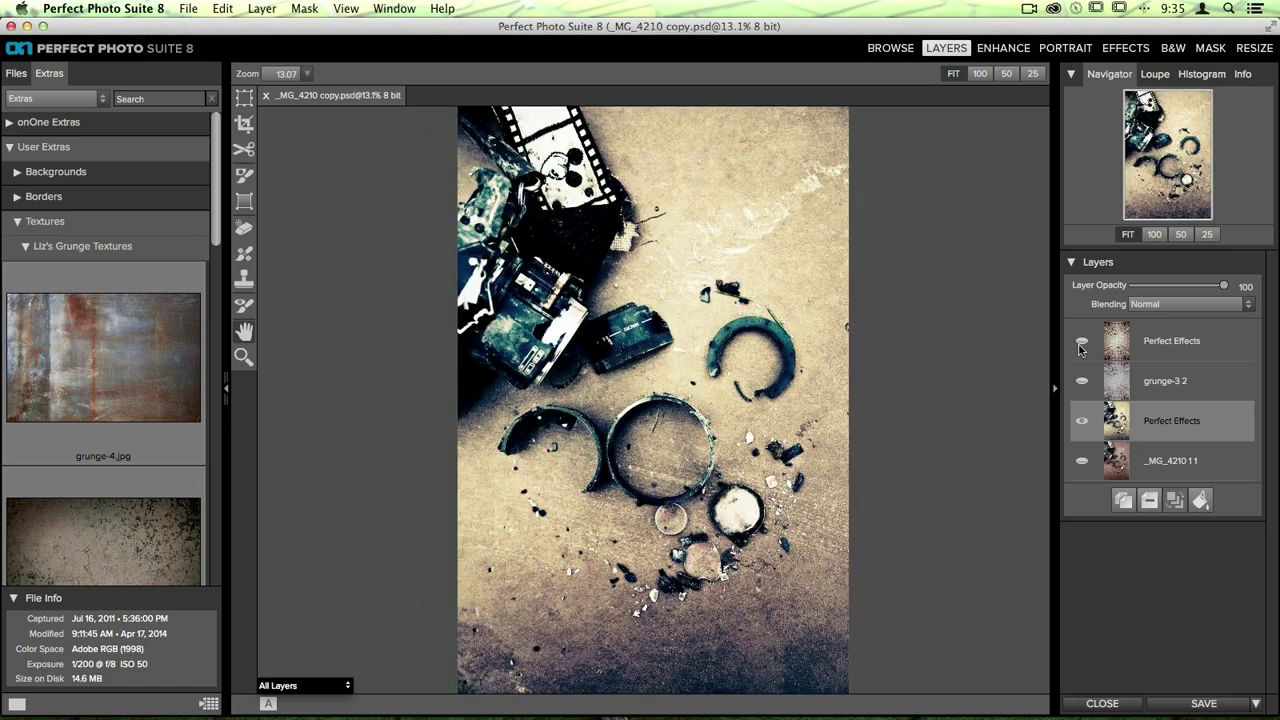
left_click(1081, 380)
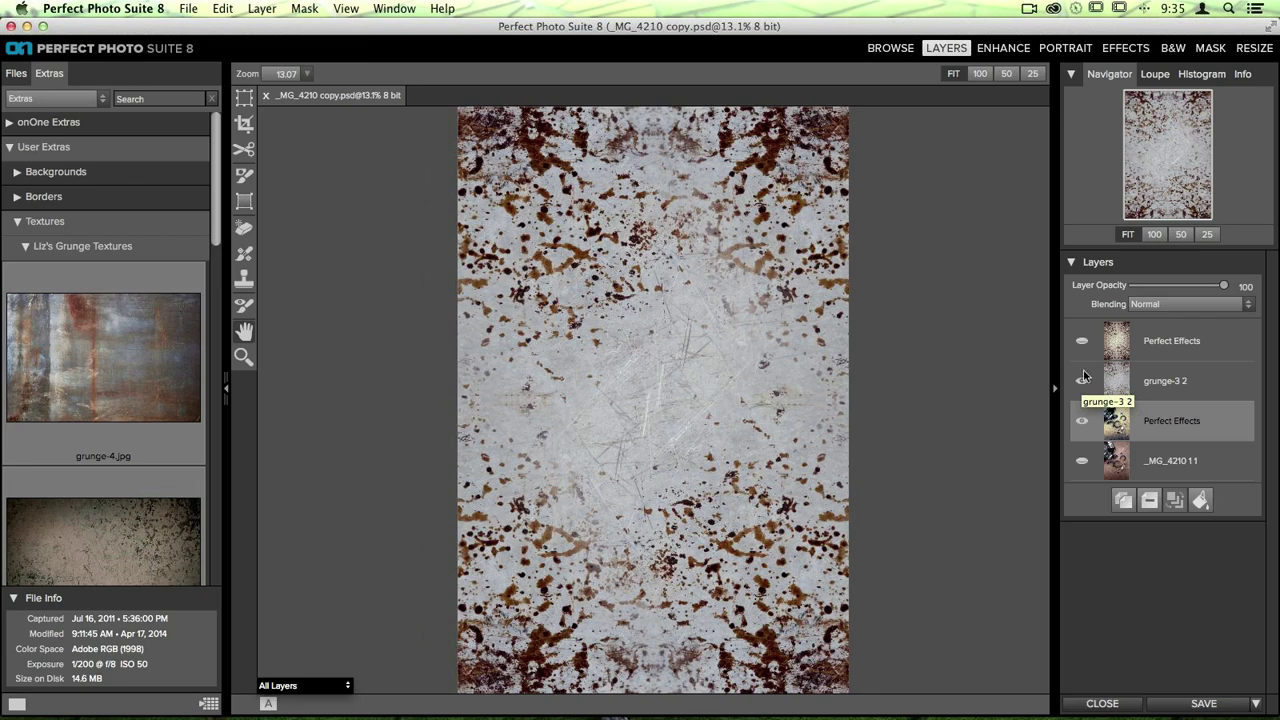
left_click(1082, 343)
left_click(1081, 380)
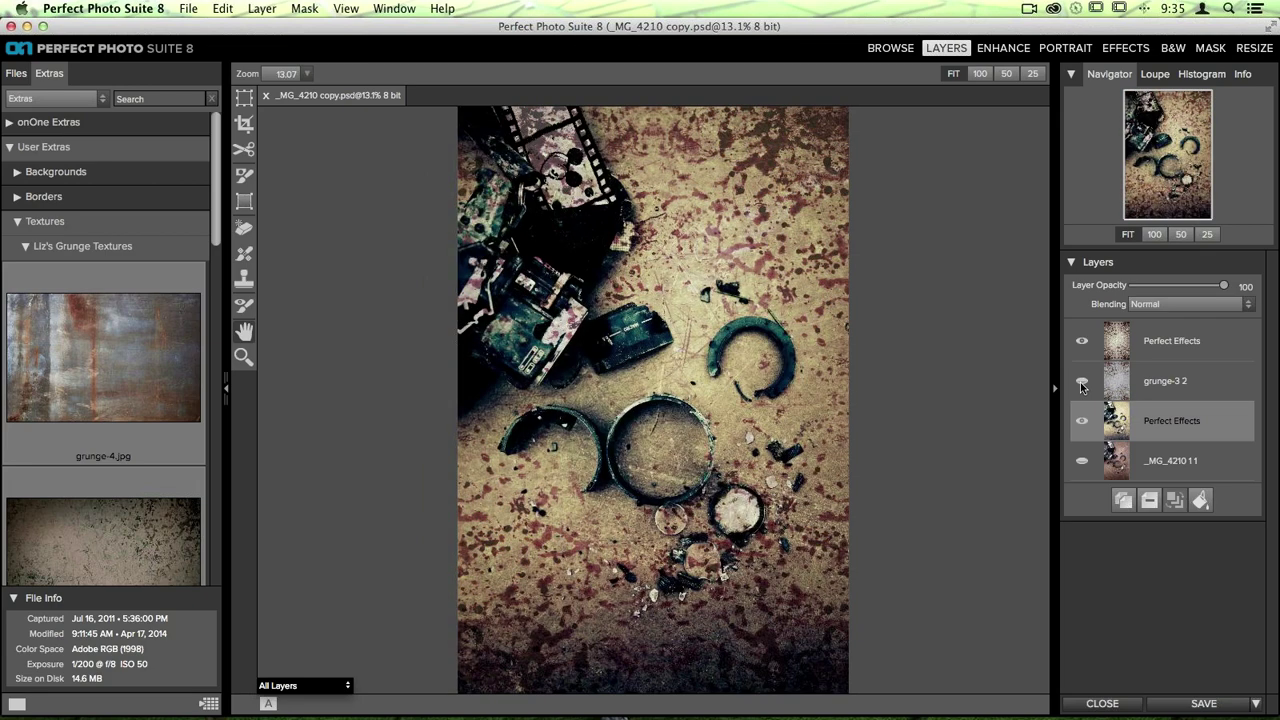
Show the _MG_4210 11 layer and toggle the Perfect Effects layer above it to compare the original and restyled photo.
left_click(1083, 460)
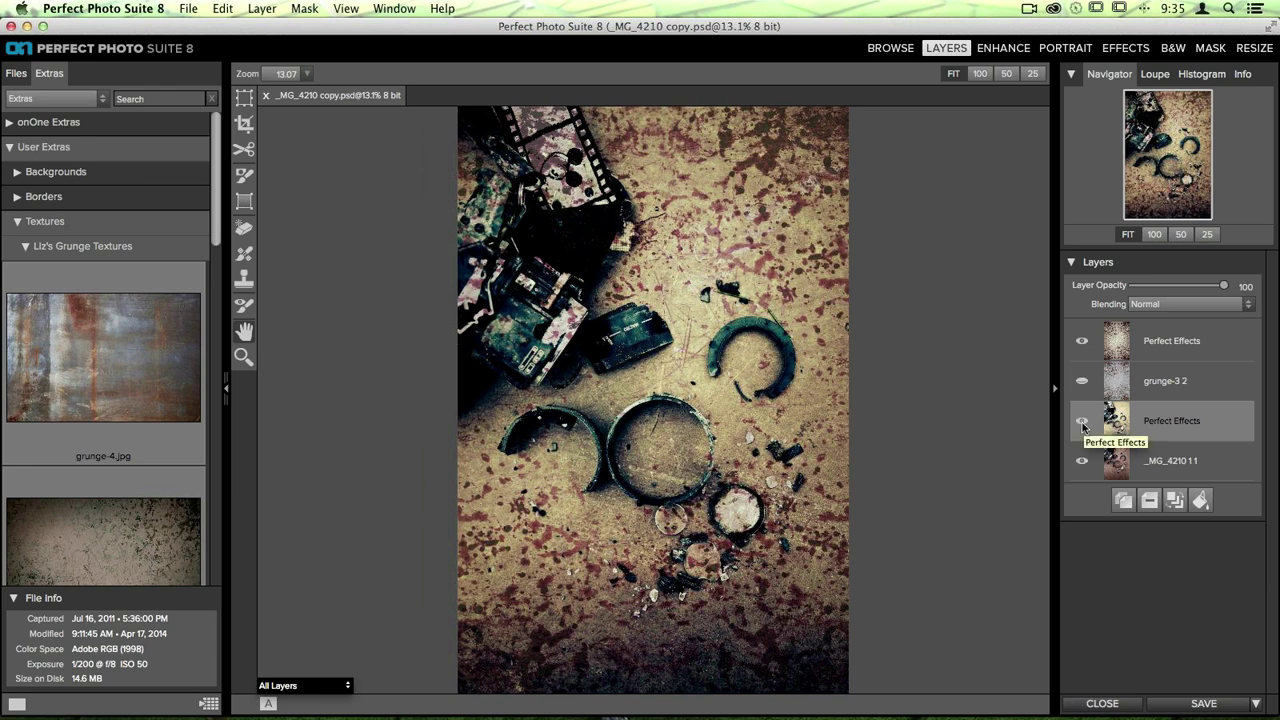
left_click(1082, 423)
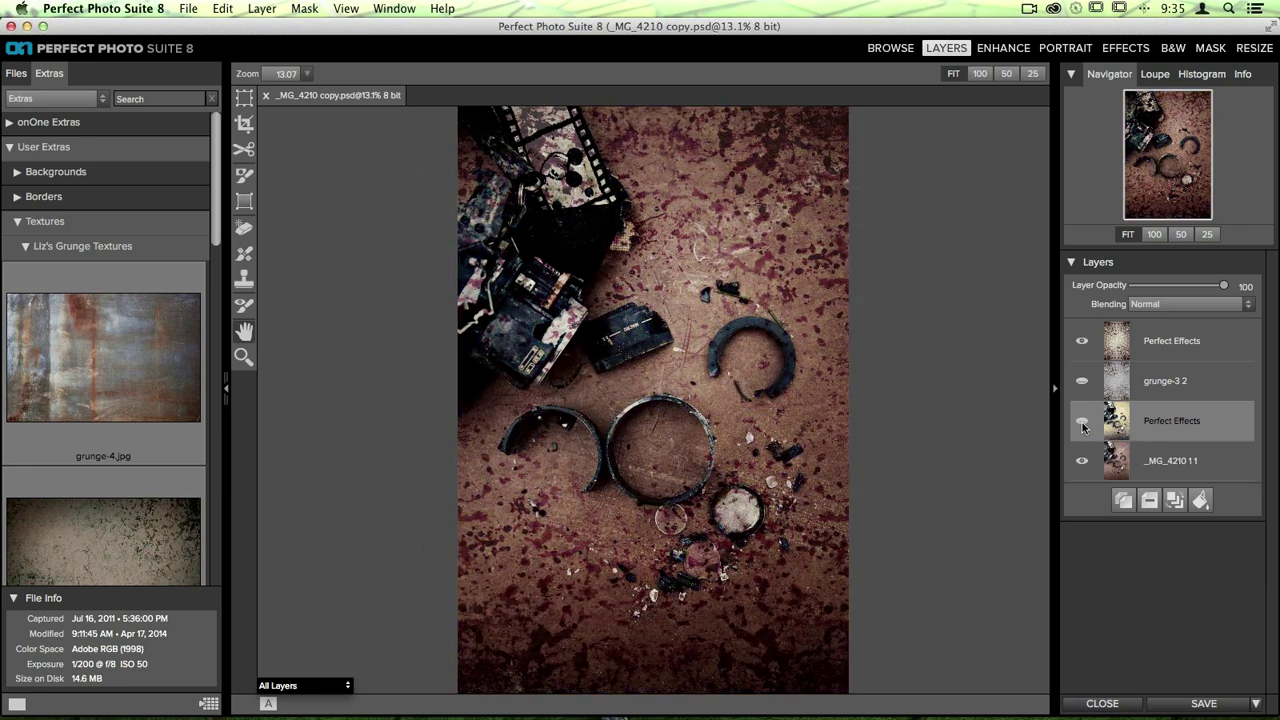
left_click(1082, 422)
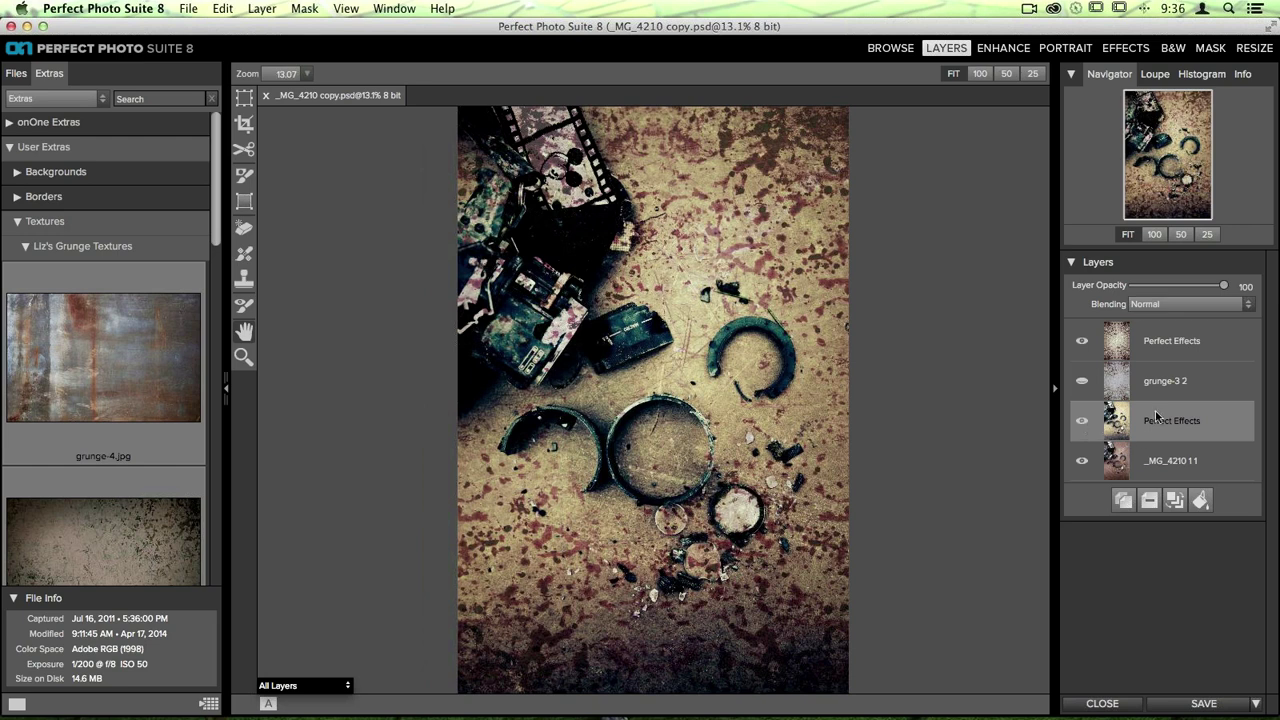
Change the blending mode of the top Perfect Effects texture layer to Darken.
left_click(1115, 347)
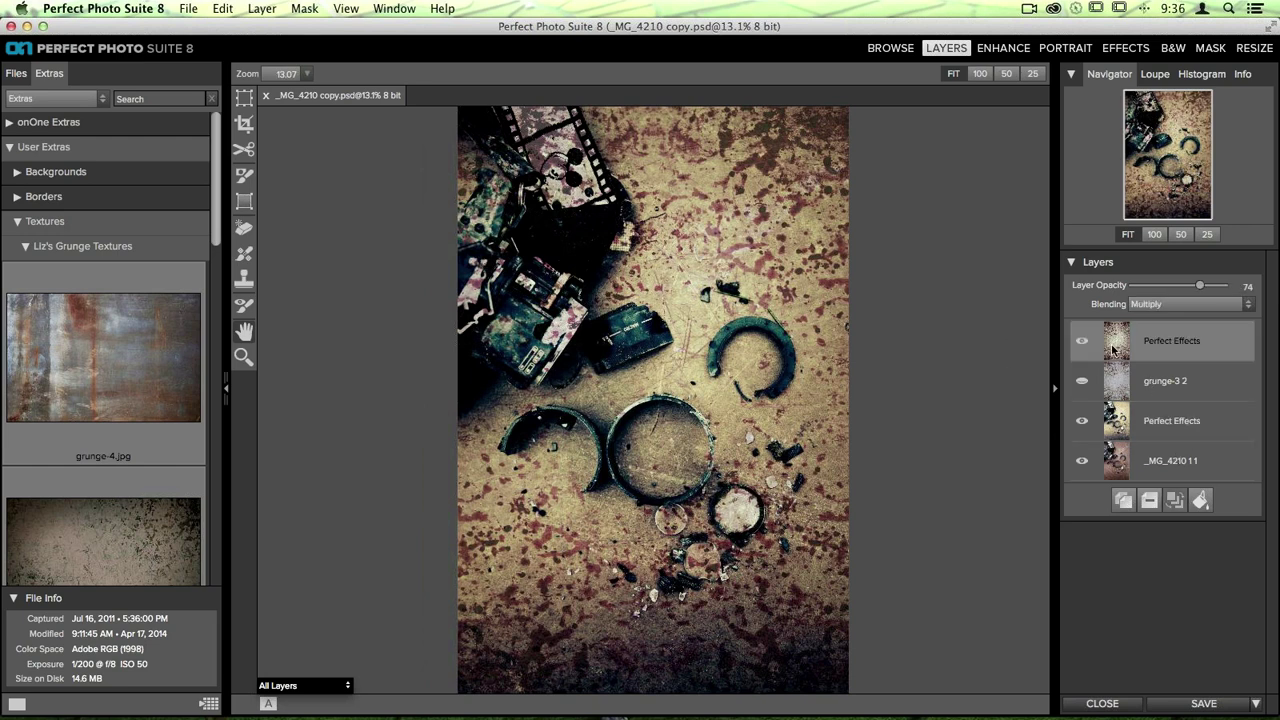
left_click(1152, 304)
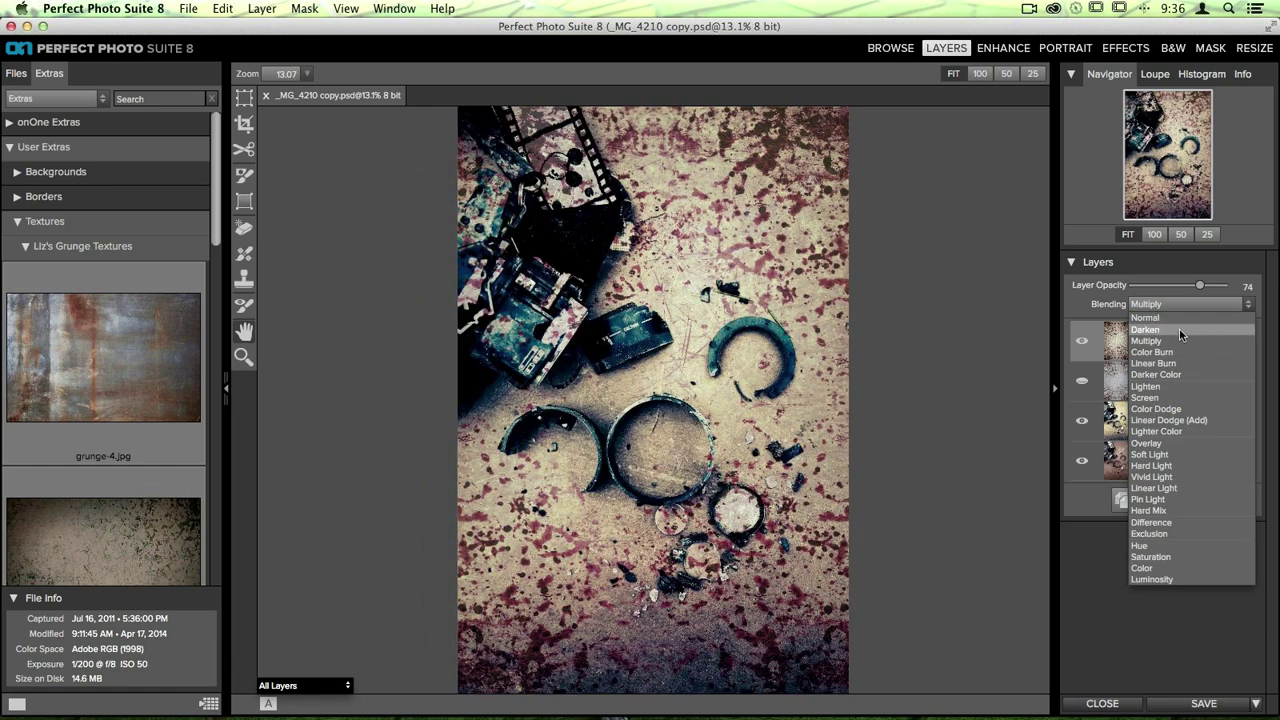
left_click(1157, 333)
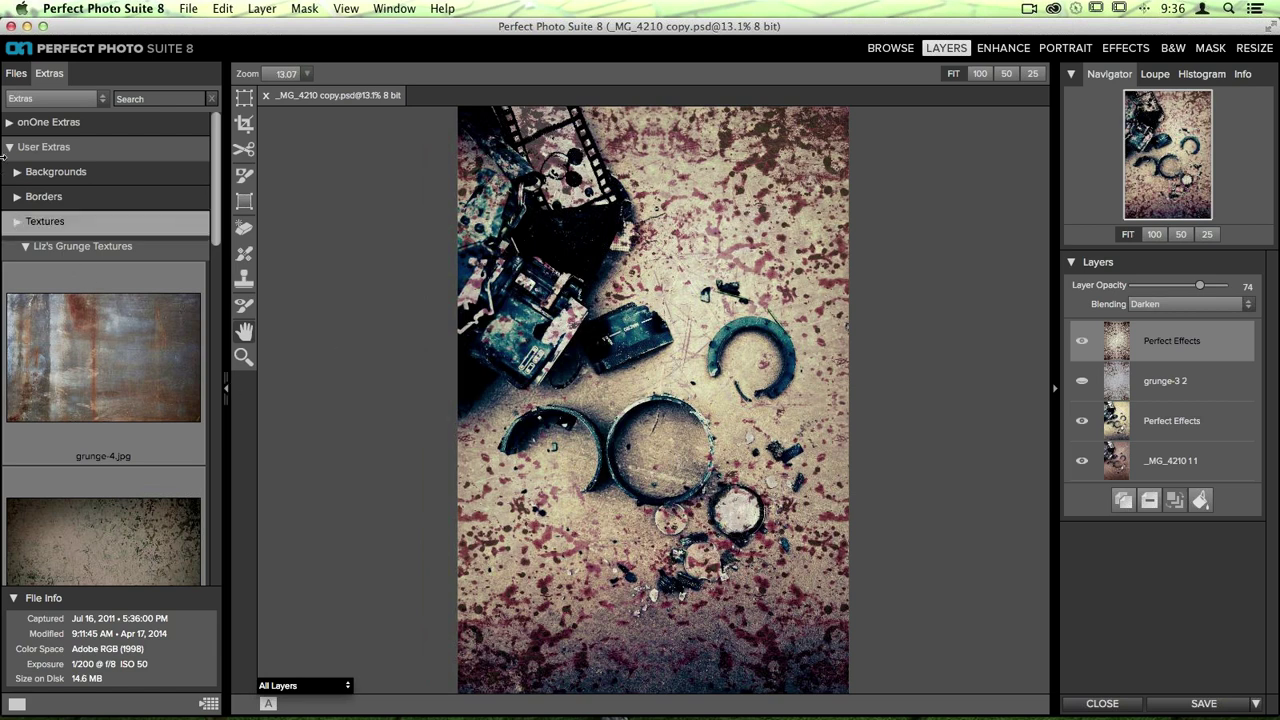
Examine the film borders in the onOne Extras Borders collection, including the 35mm and 35mm Dirty frames.
left_click(30, 226)
left_click(28, 149)
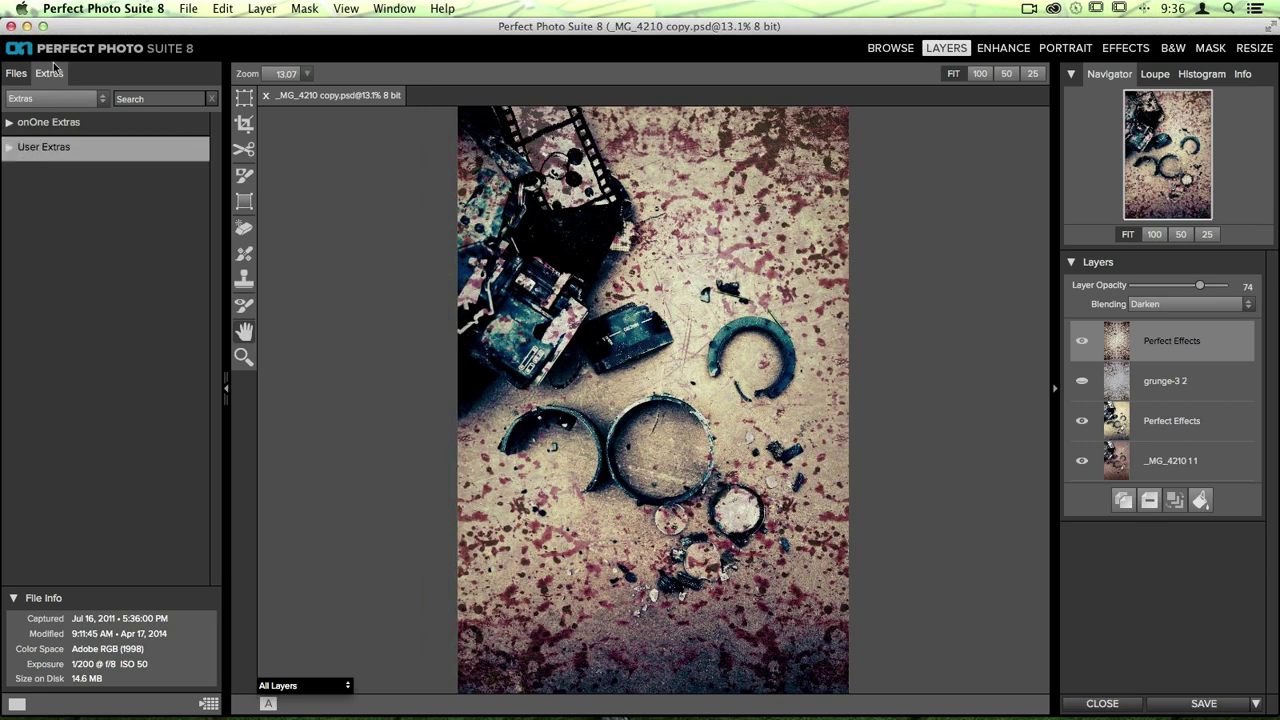
left_click(9, 126)
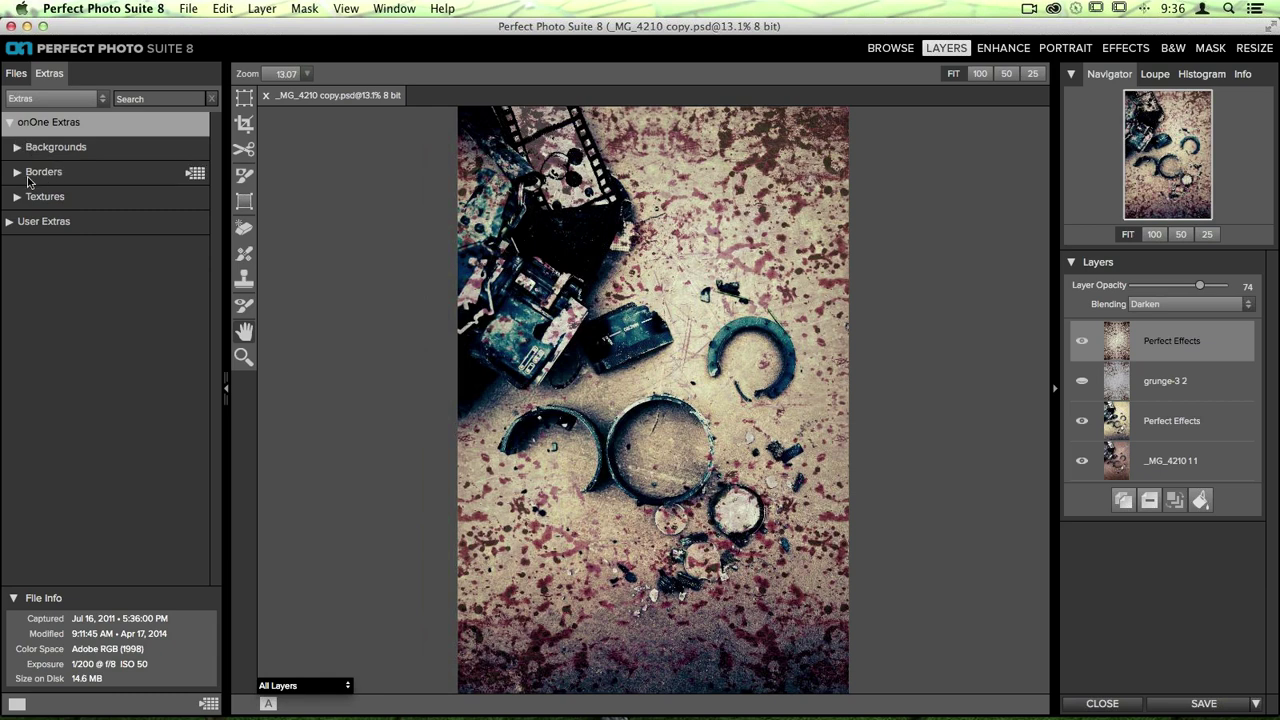
left_click(16, 174)
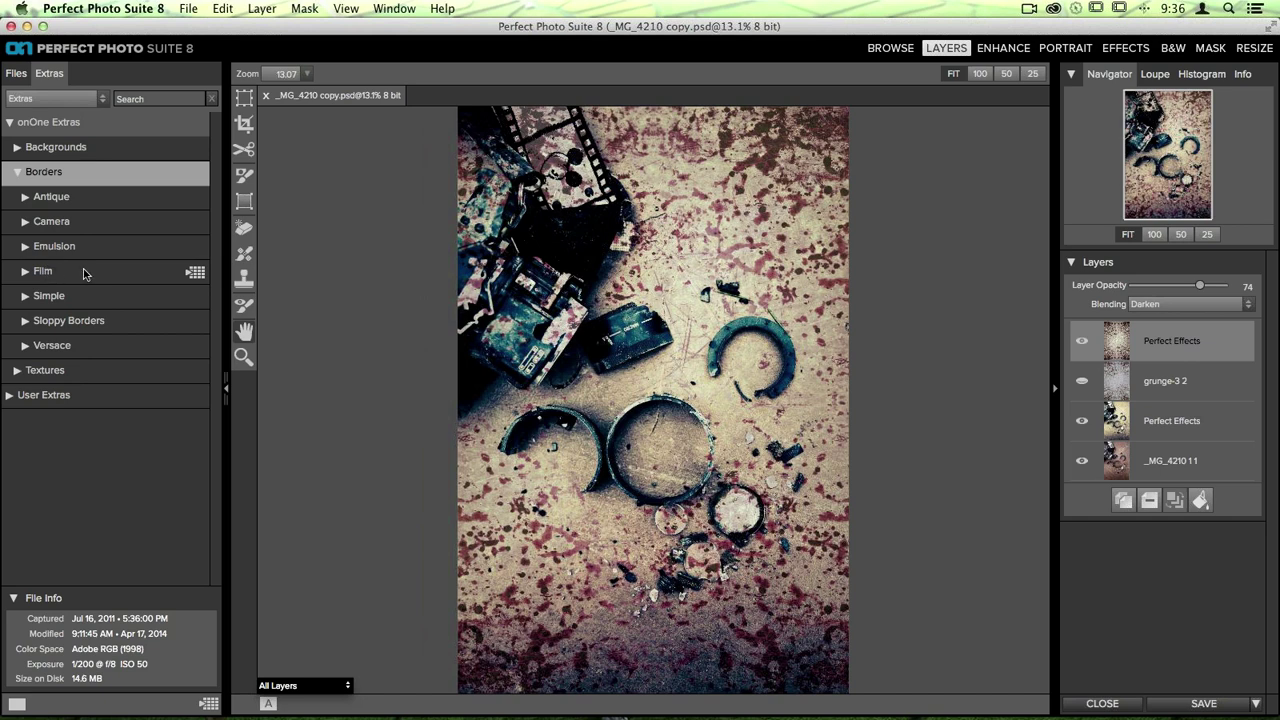
left_click(23, 272)
left_click(23, 272)
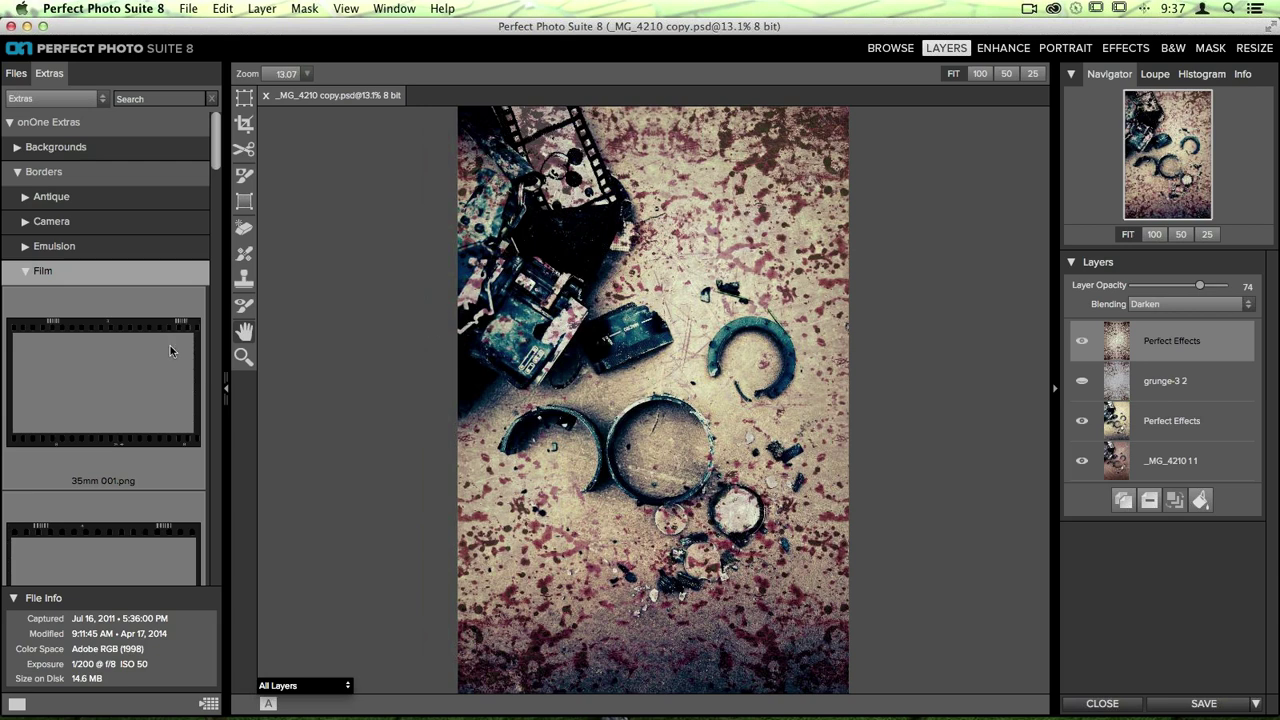
scroll(102, 280, "down", 3)
scroll(102, 281, "down", 10)
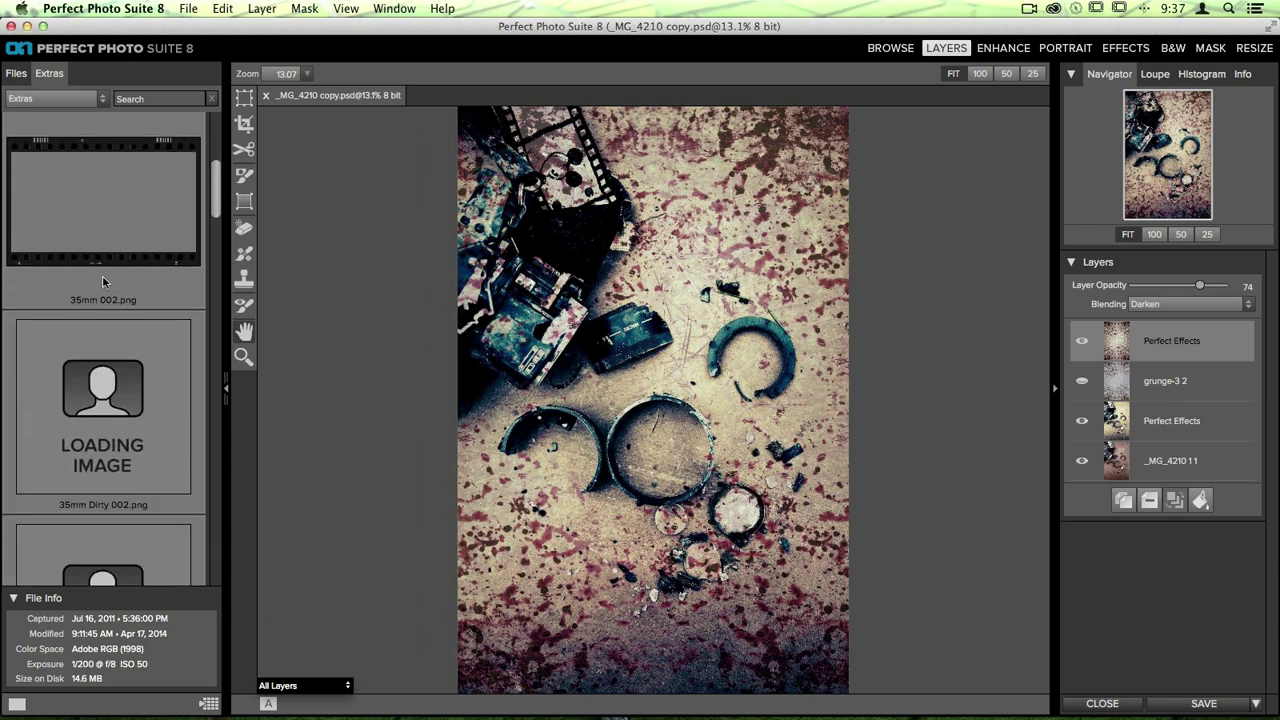
scroll(102, 281, "down", 3)
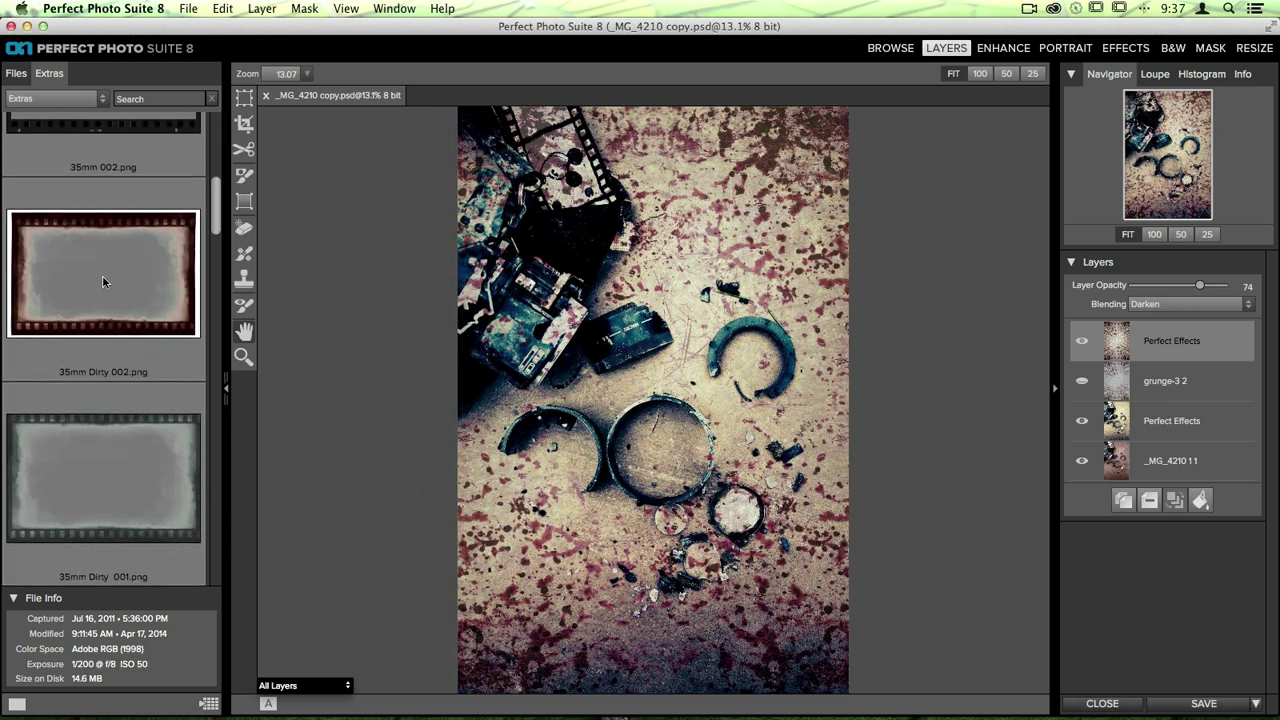
scroll(102, 275, "up", 6)
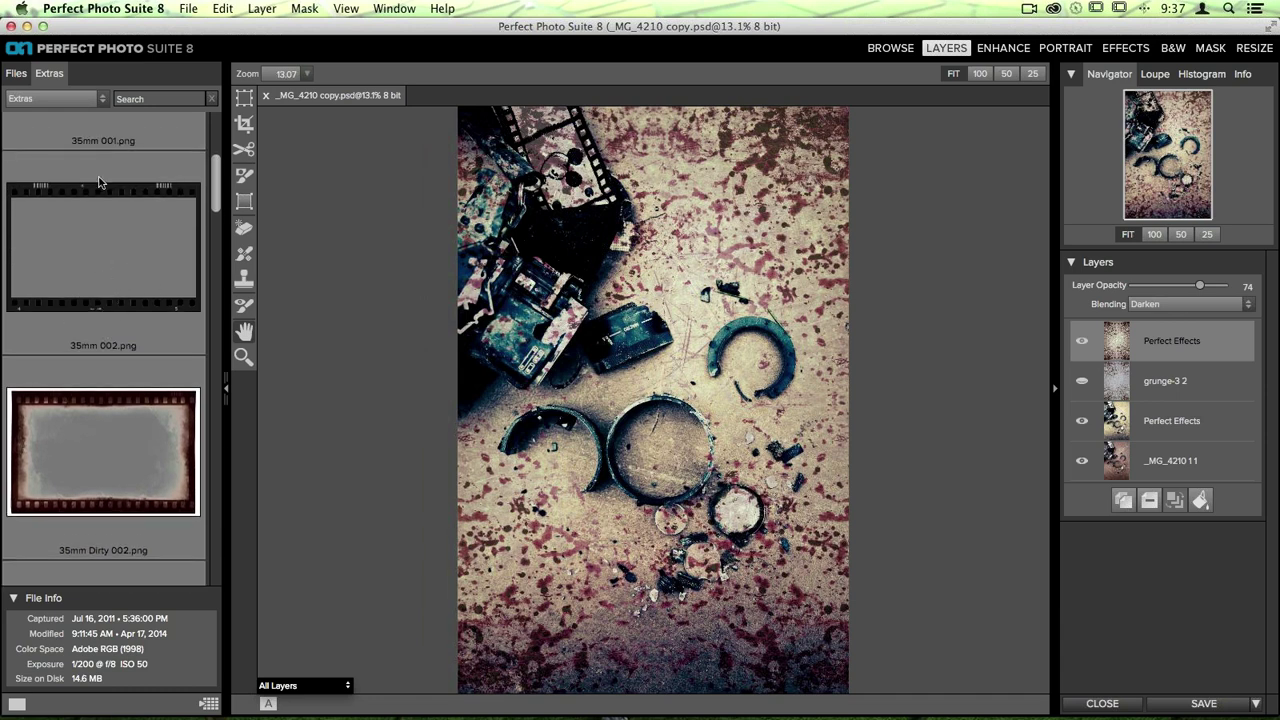
scroll(140, 290, "down", 6)
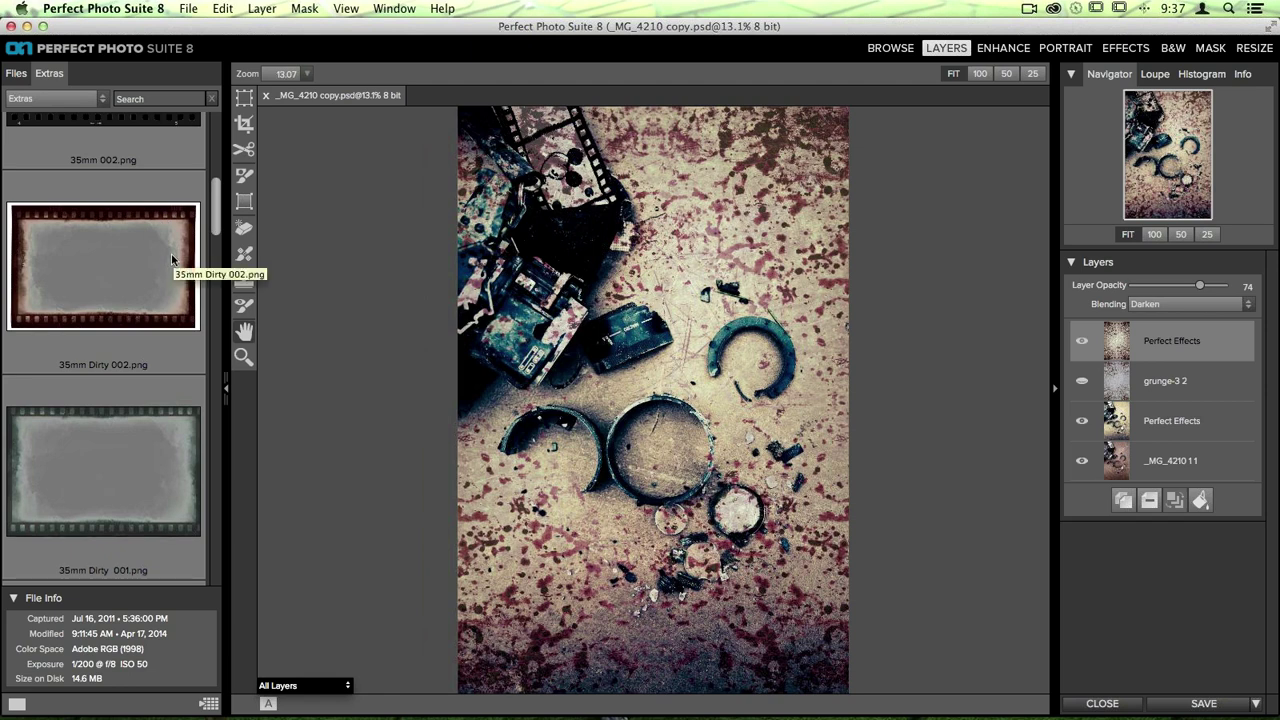
scroll(171, 255, "up", 8)
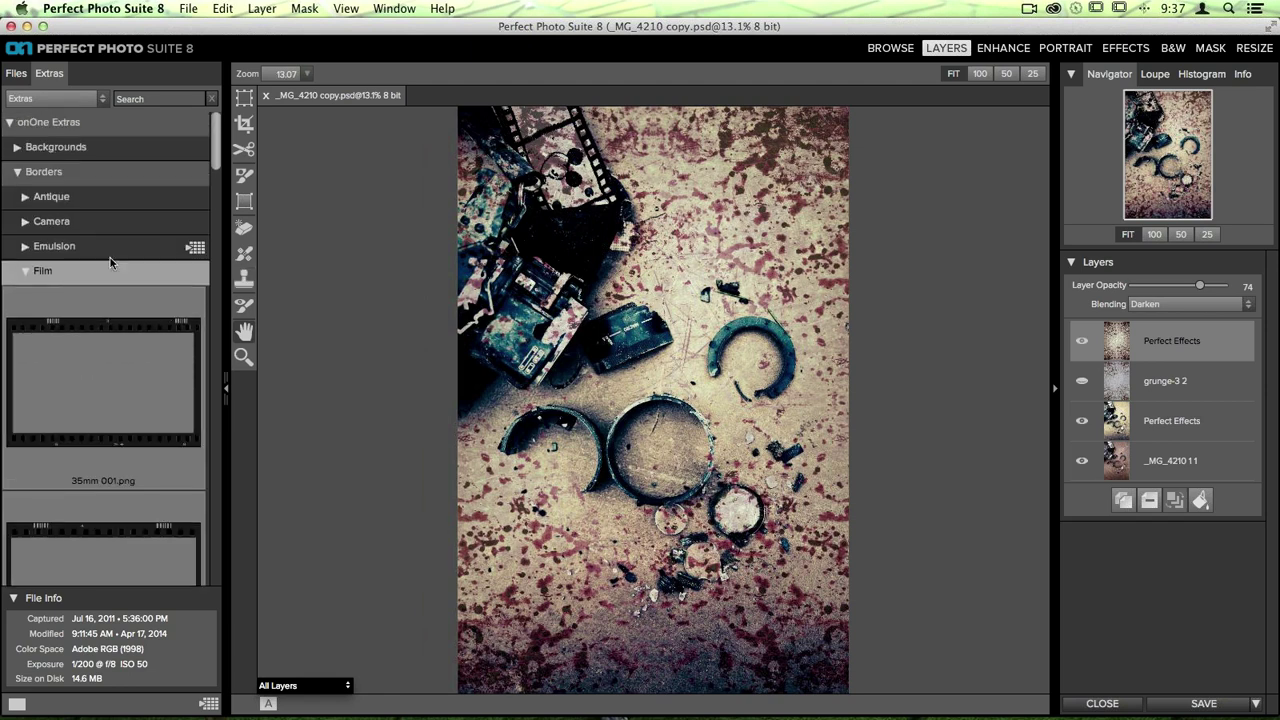
left_click(26, 271)
Browse the Halftone Borders in the User Extras and add dots_06.png to the photo as a layer.
left_click(28, 398)
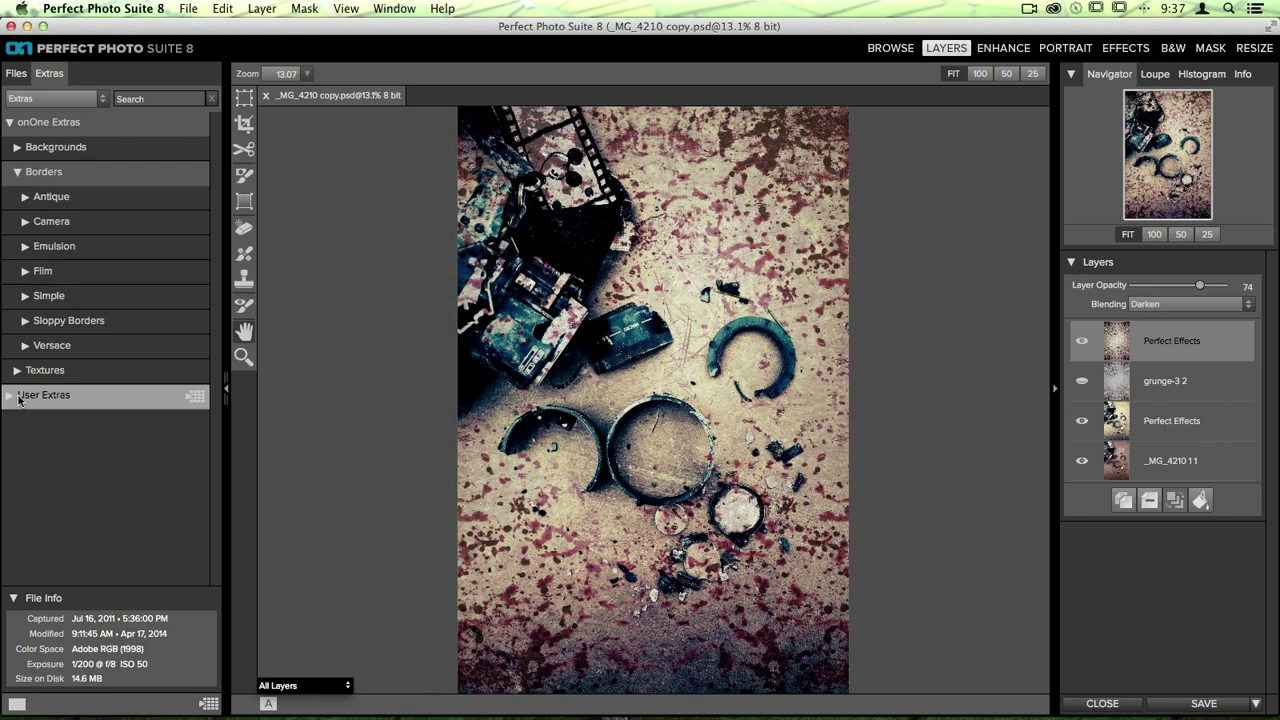
left_click(18, 199)
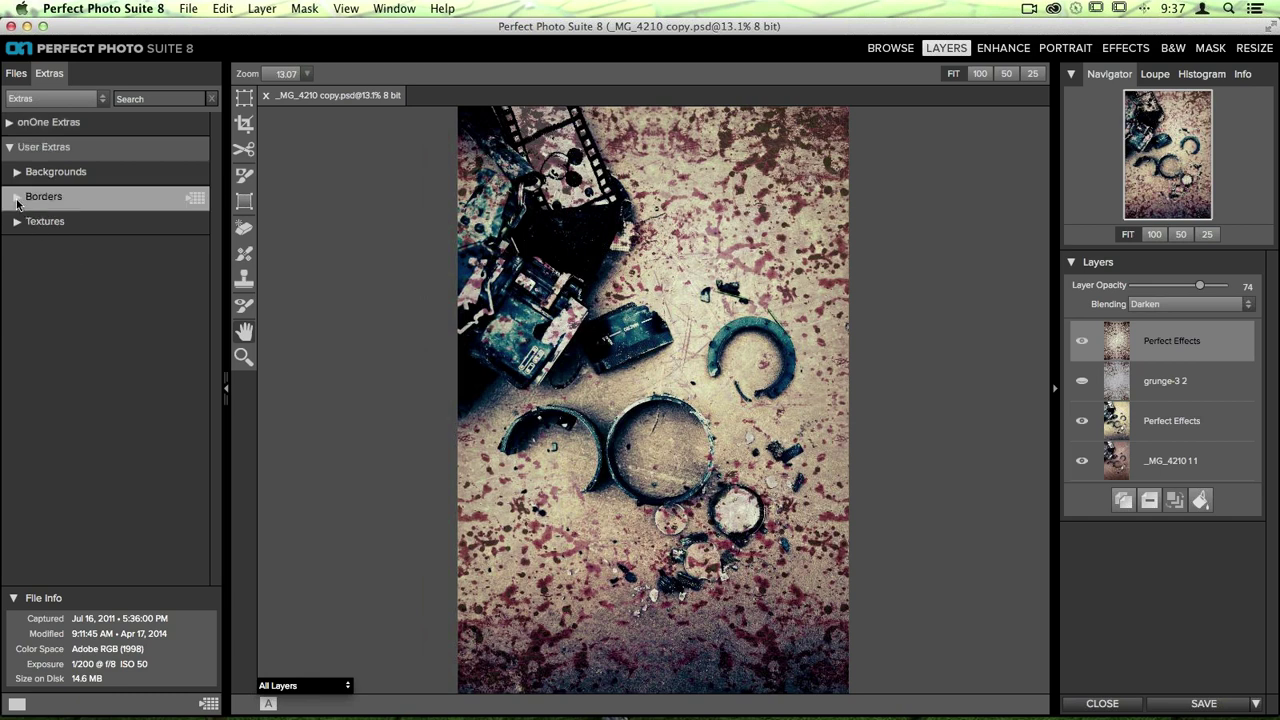
left_click(26, 247)
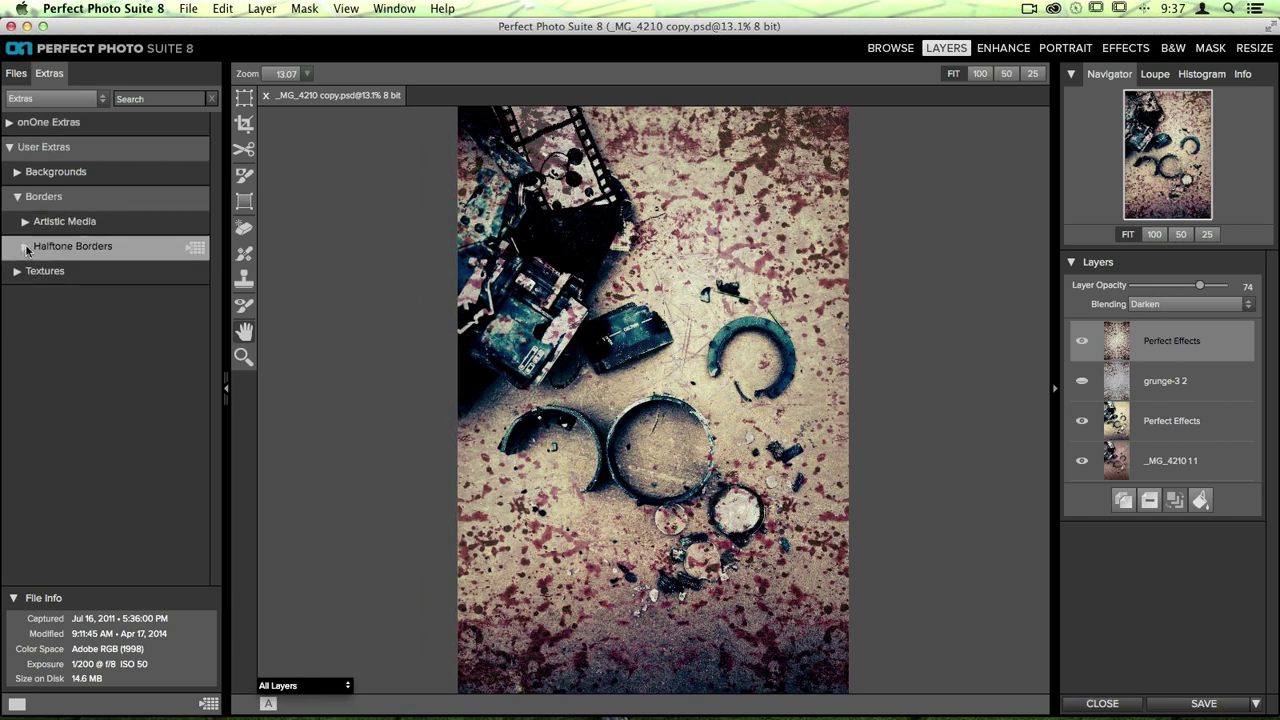
scroll(119, 346, "down", 6)
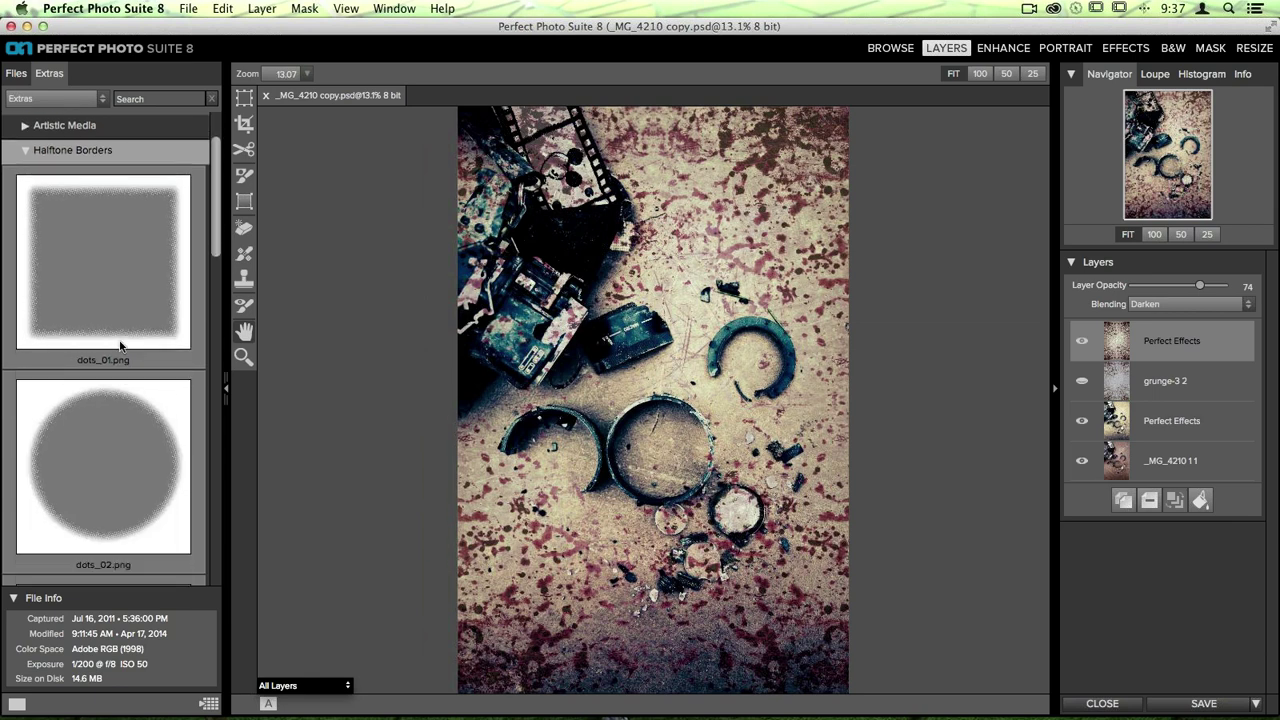
scroll(119, 346, "down", 3)
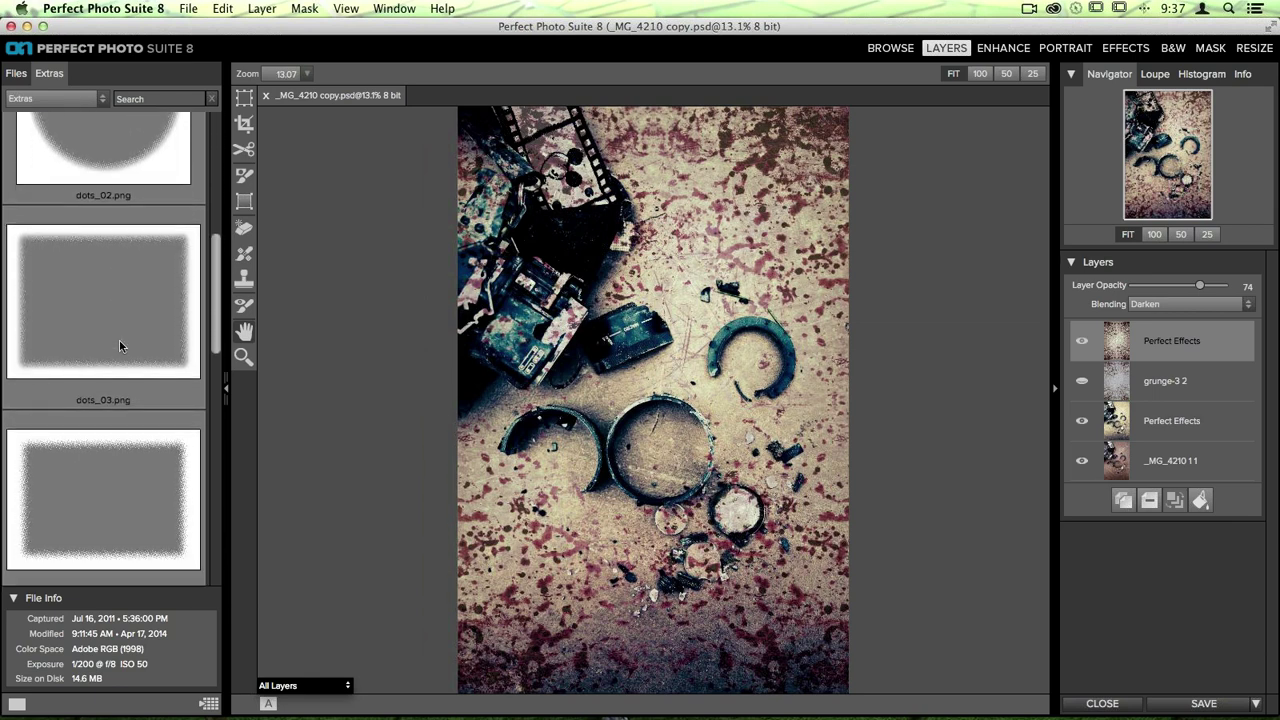
scroll(119, 346, "down", 1)
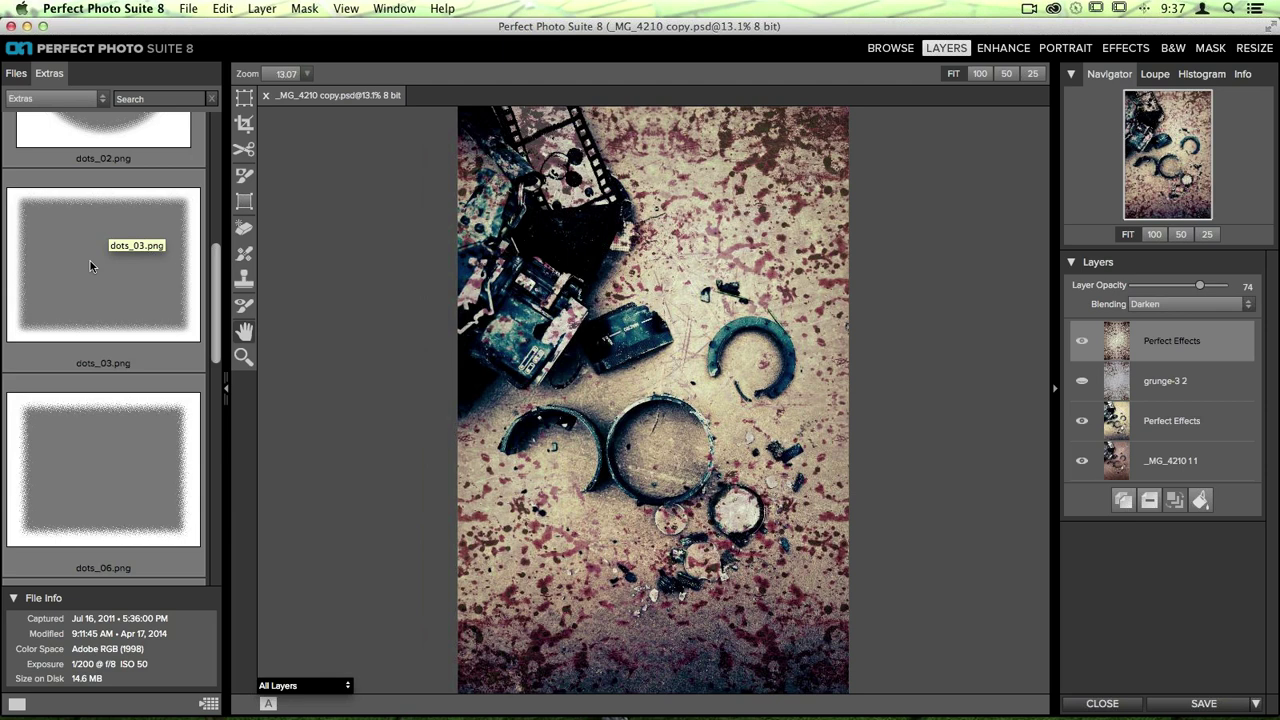
scroll(89, 268, "down", 5)
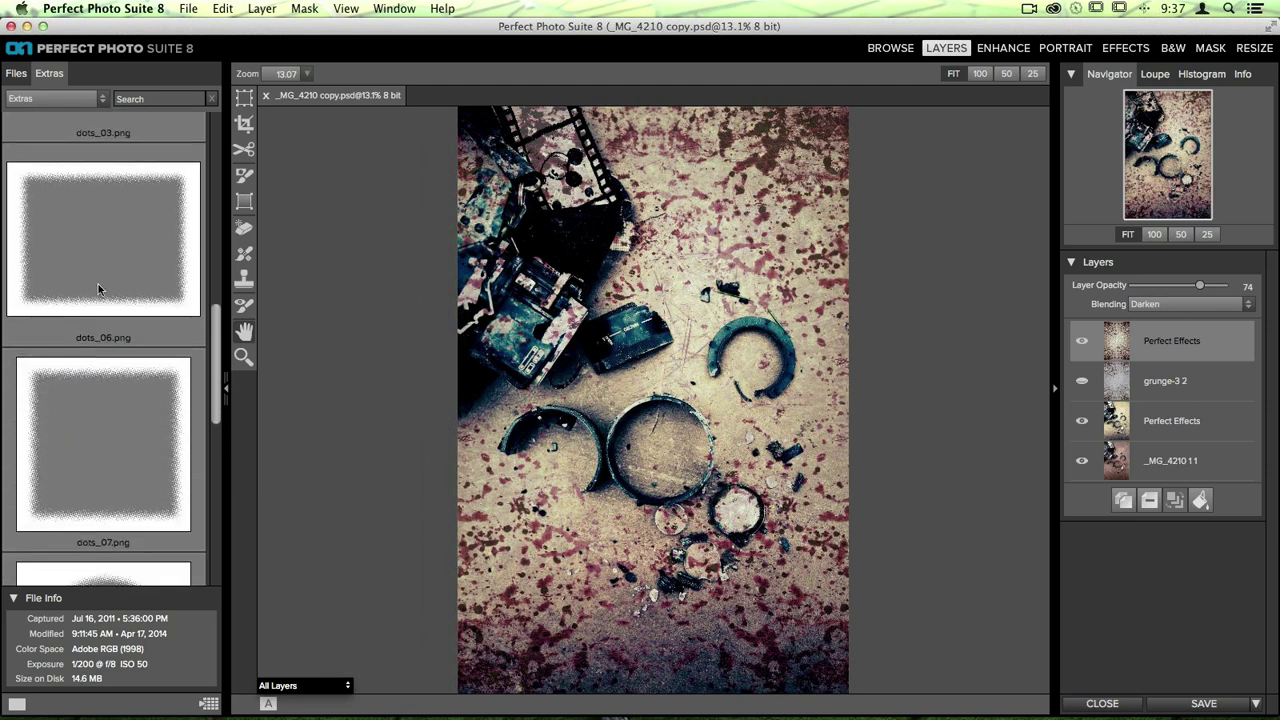
scroll(131, 313, "up", 8)
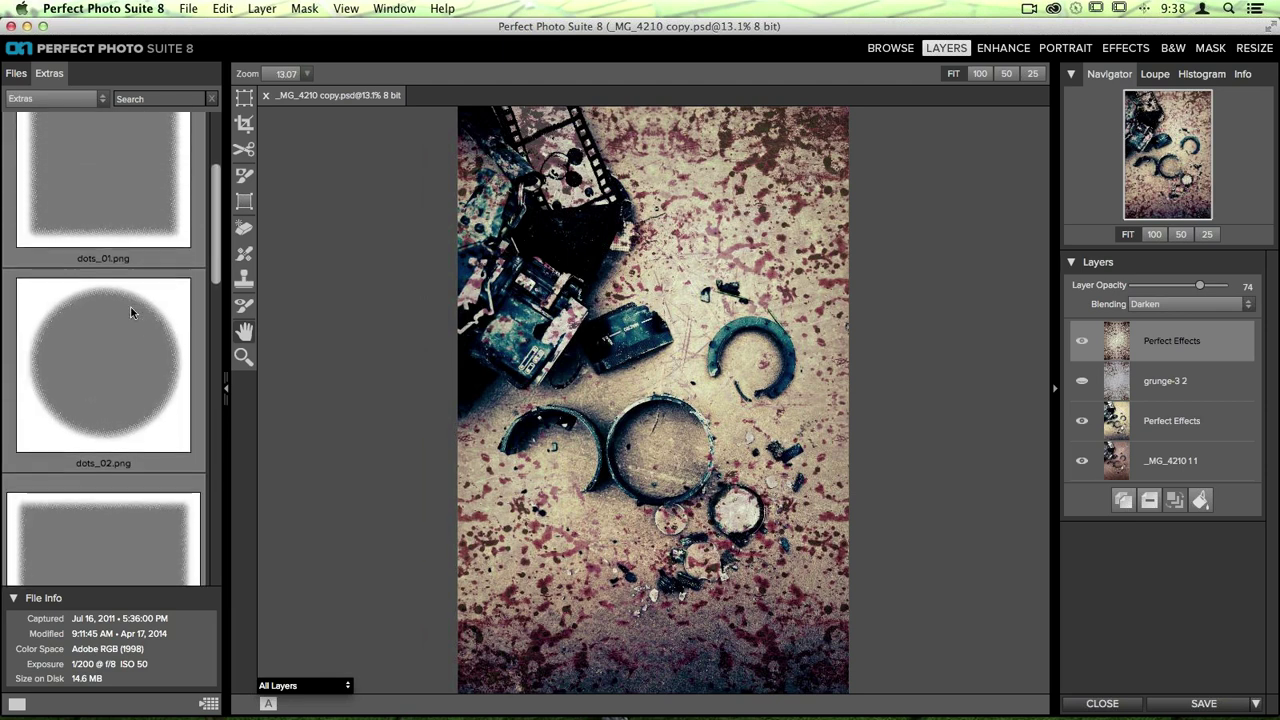
scroll(131, 313, "down", 4)
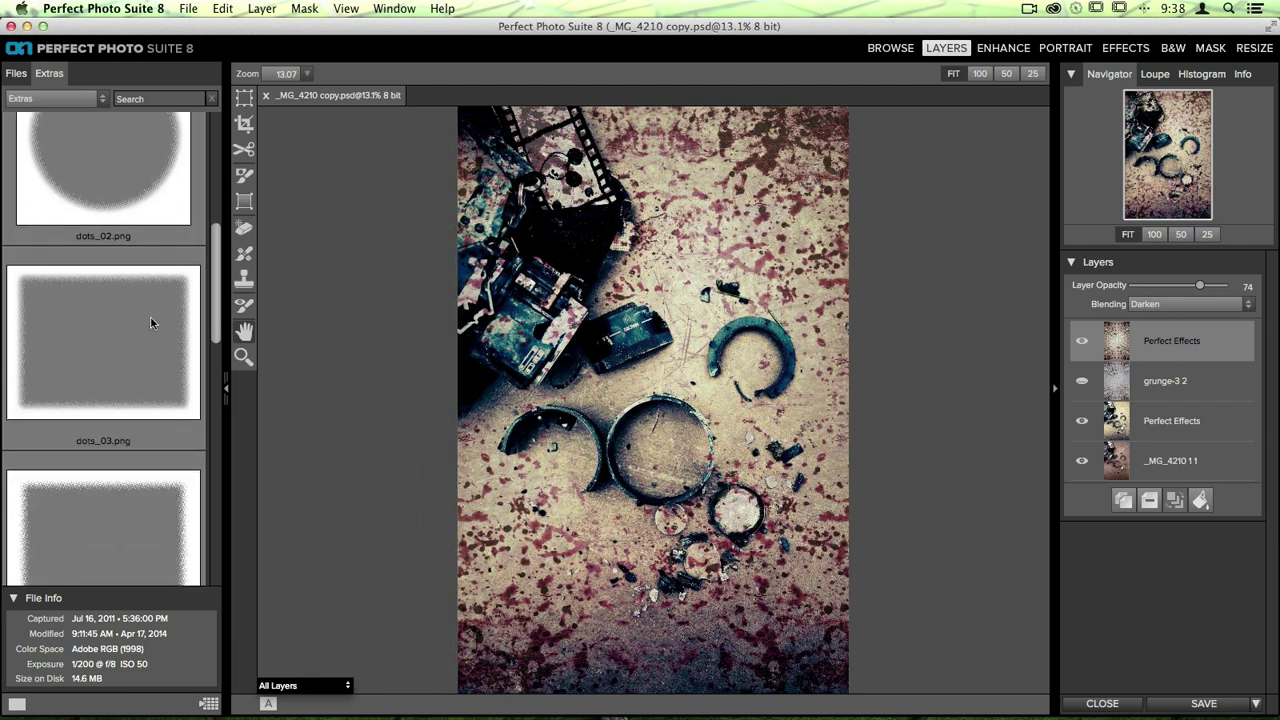
scroll(150, 320, "down", 2)
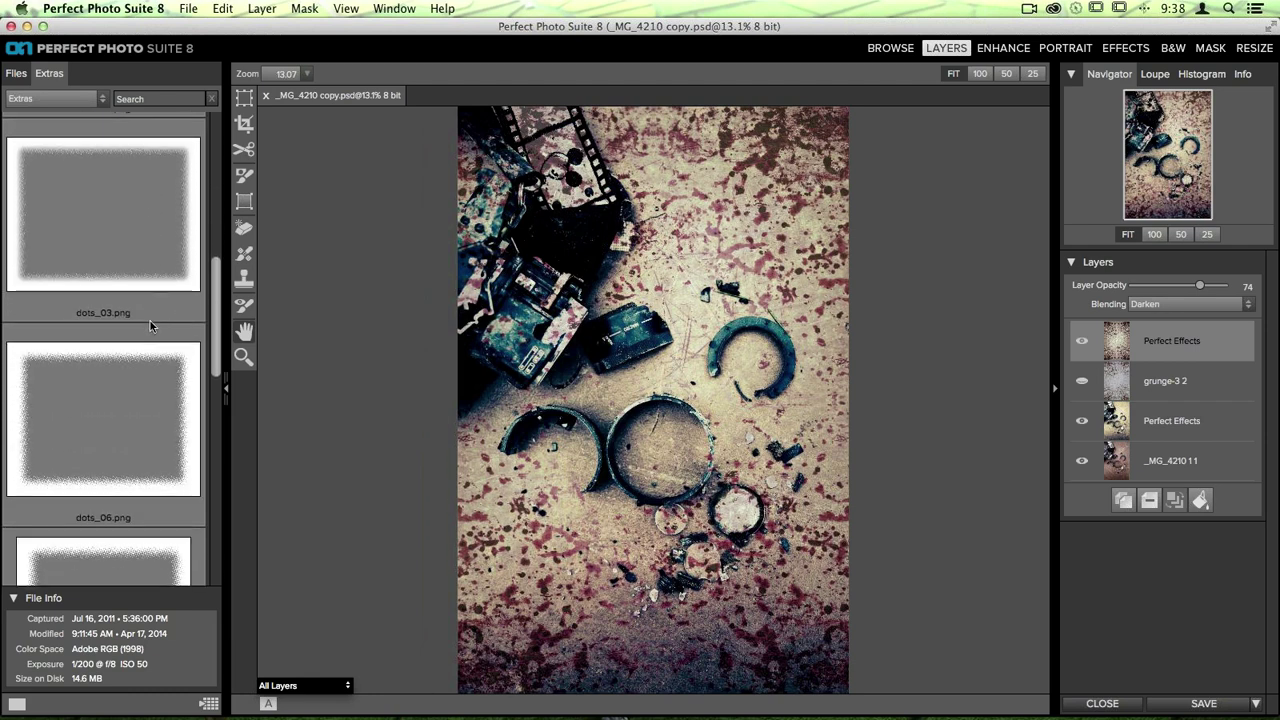
left_click(65, 464)
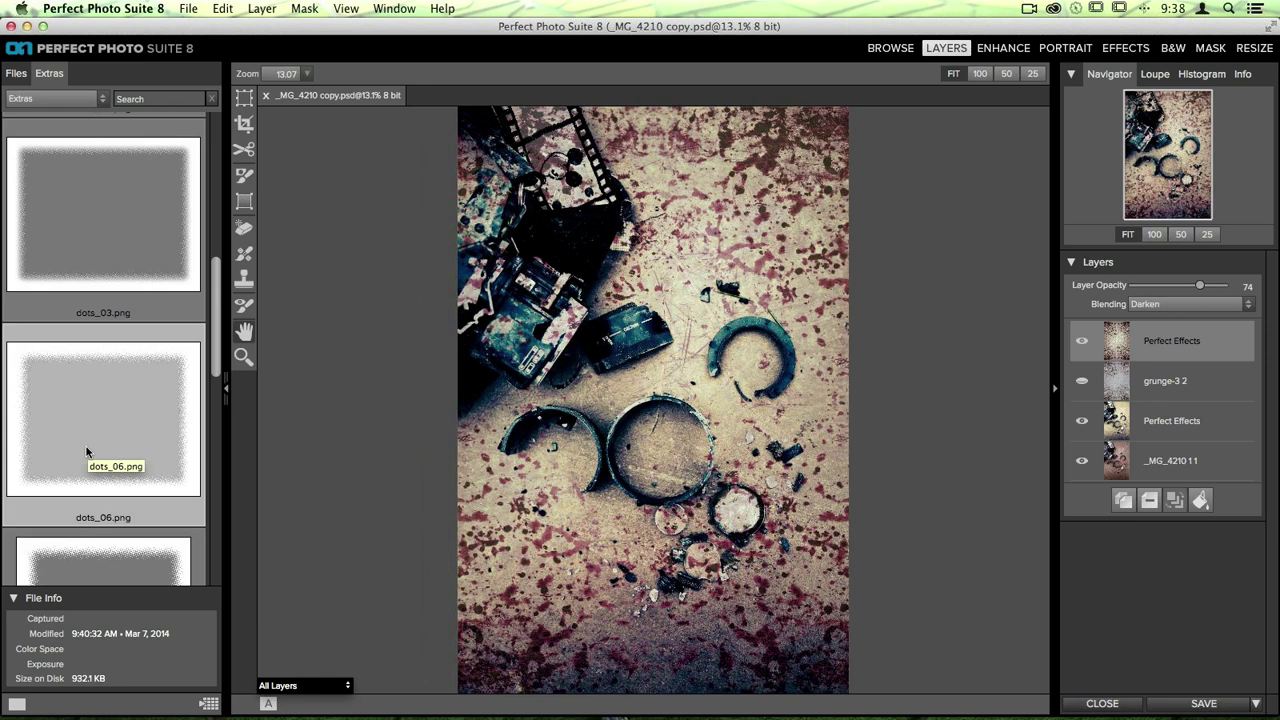
double_click(86, 448)
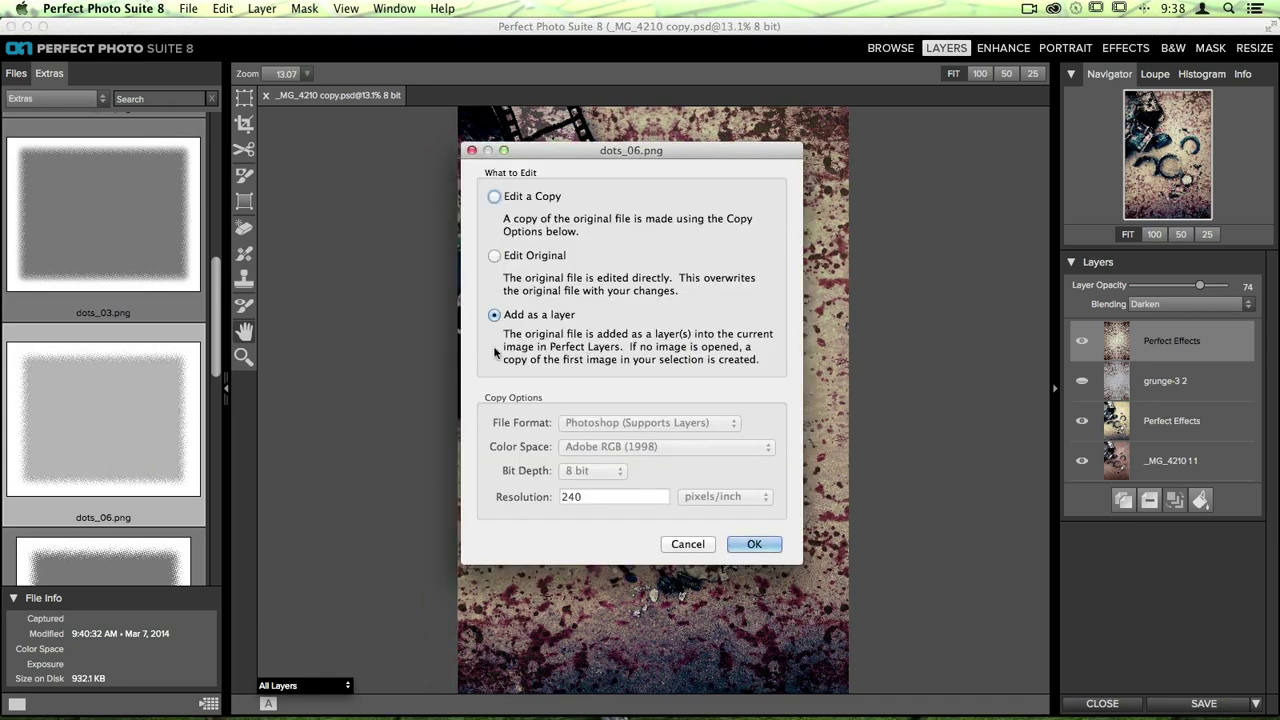
left_click(750, 547)
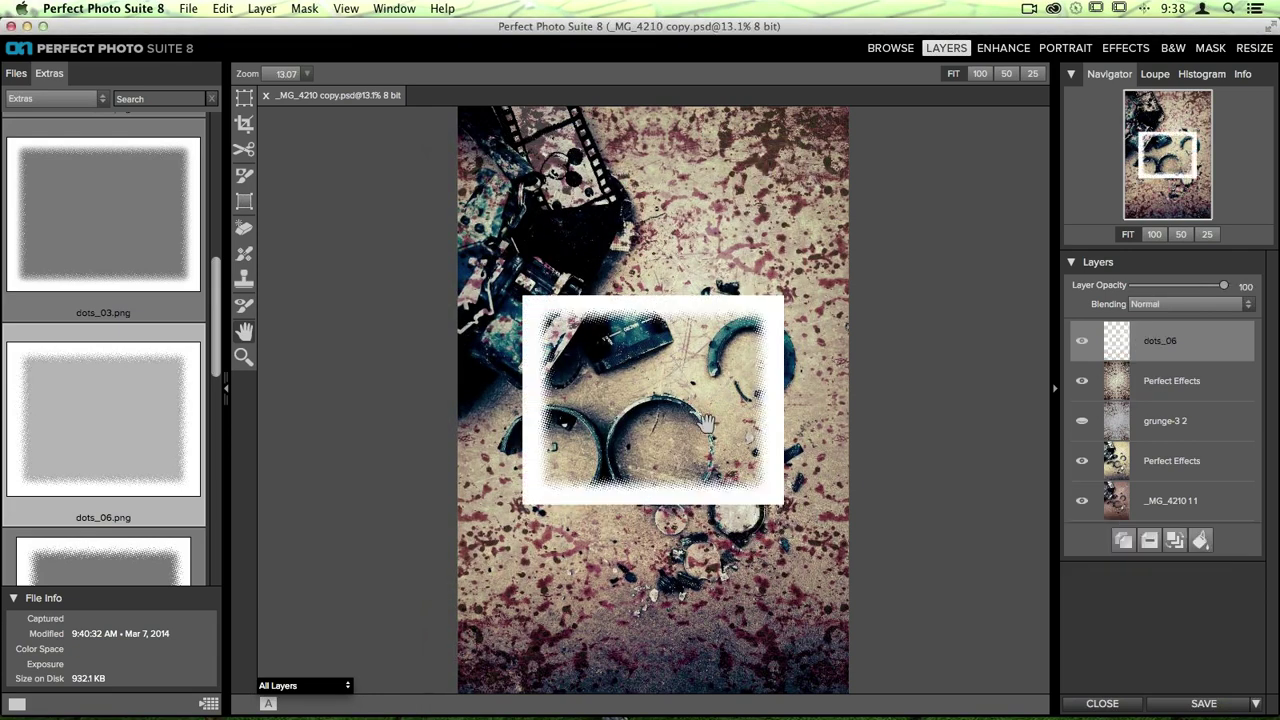
Rotate the dots_06 border 90 degrees to portrait orientation and enlarge it with the Fill option.
left_click(240, 102)
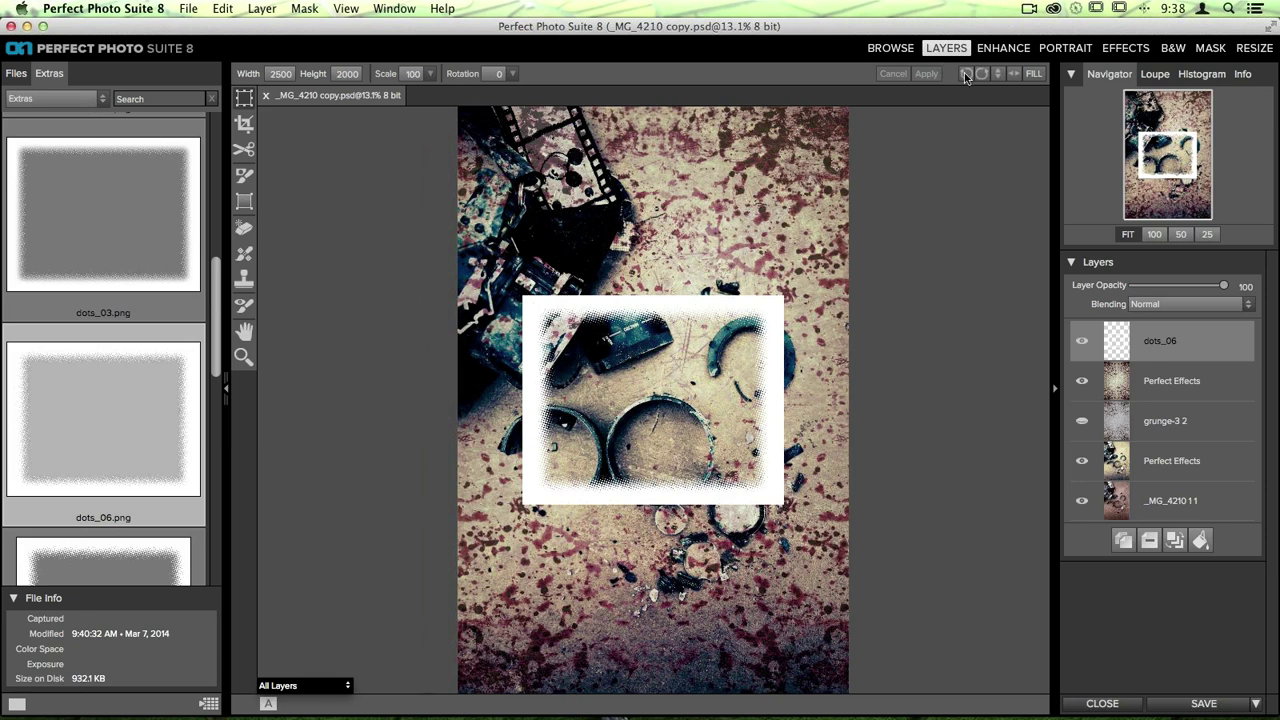
mouse_move(581, 216)
left_click(968, 77)
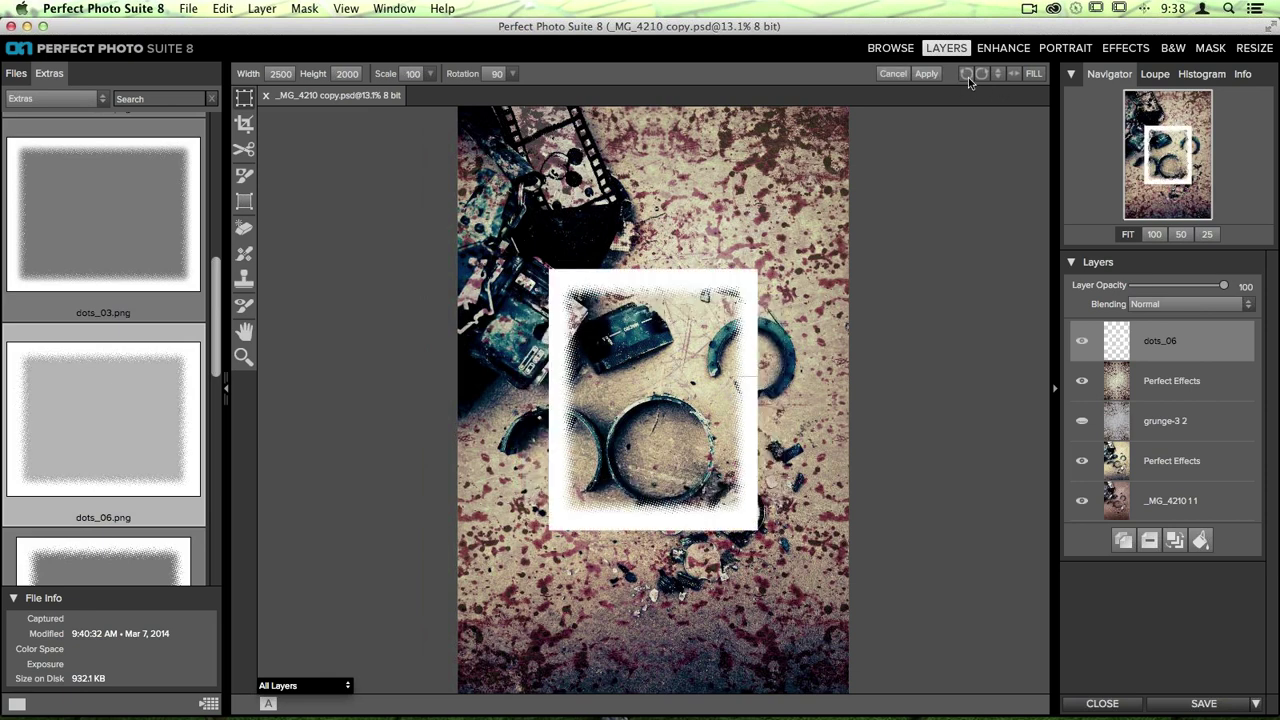
left_click(1034, 74)
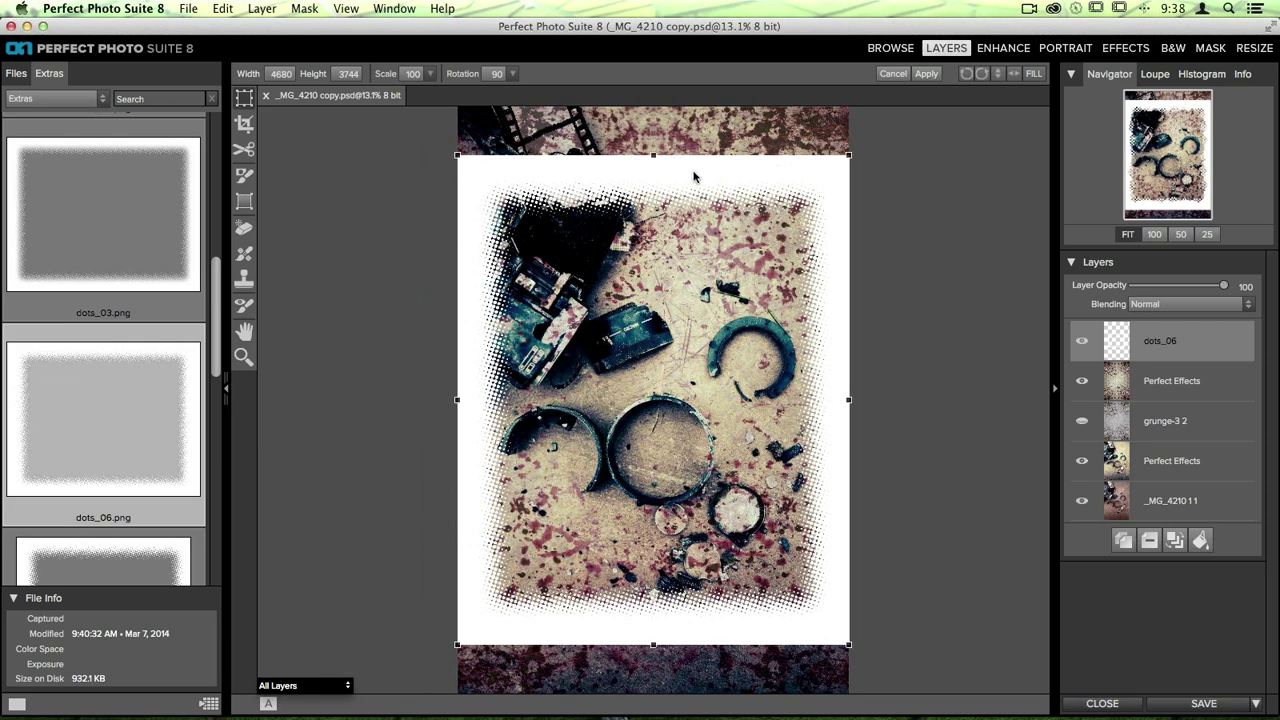
Stretch the dots_06 border to the photo's upper and lower edges and apply the transformation.
key("super+minus")
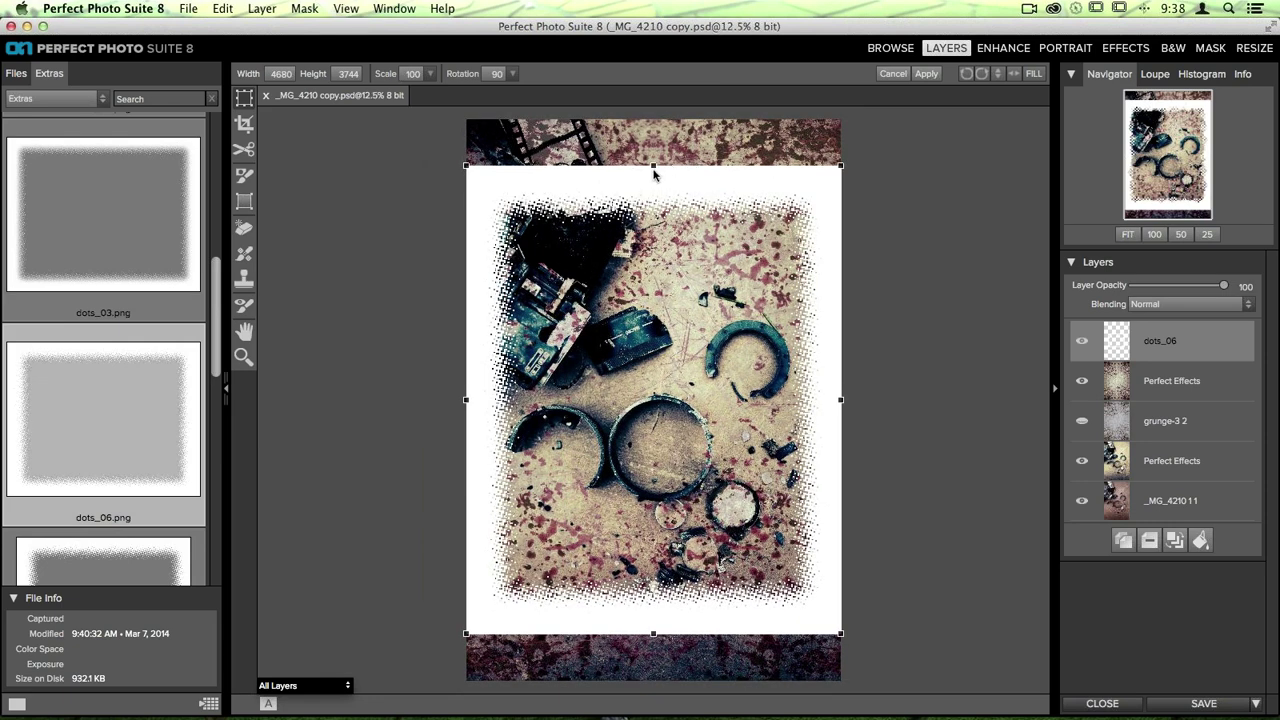
left_click_drag(653, 167, 654, 120)
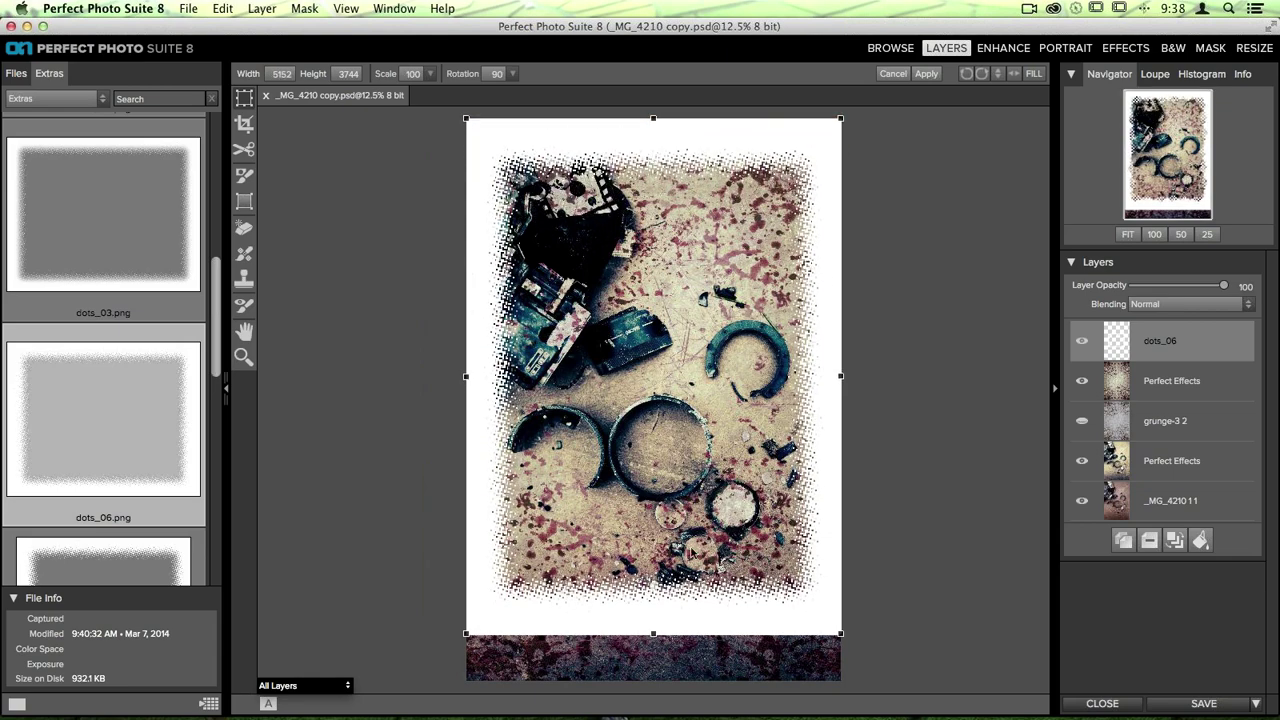
left_click_drag(653, 634, 653, 684)
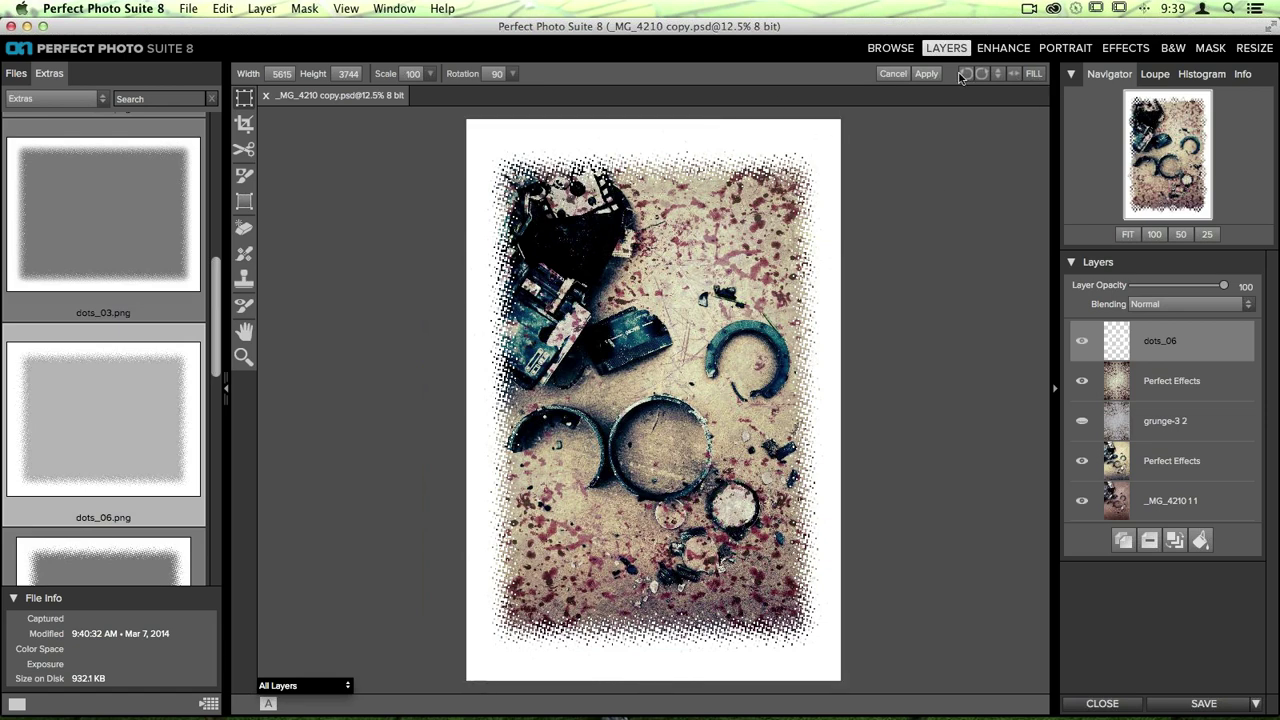
left_click(925, 74)
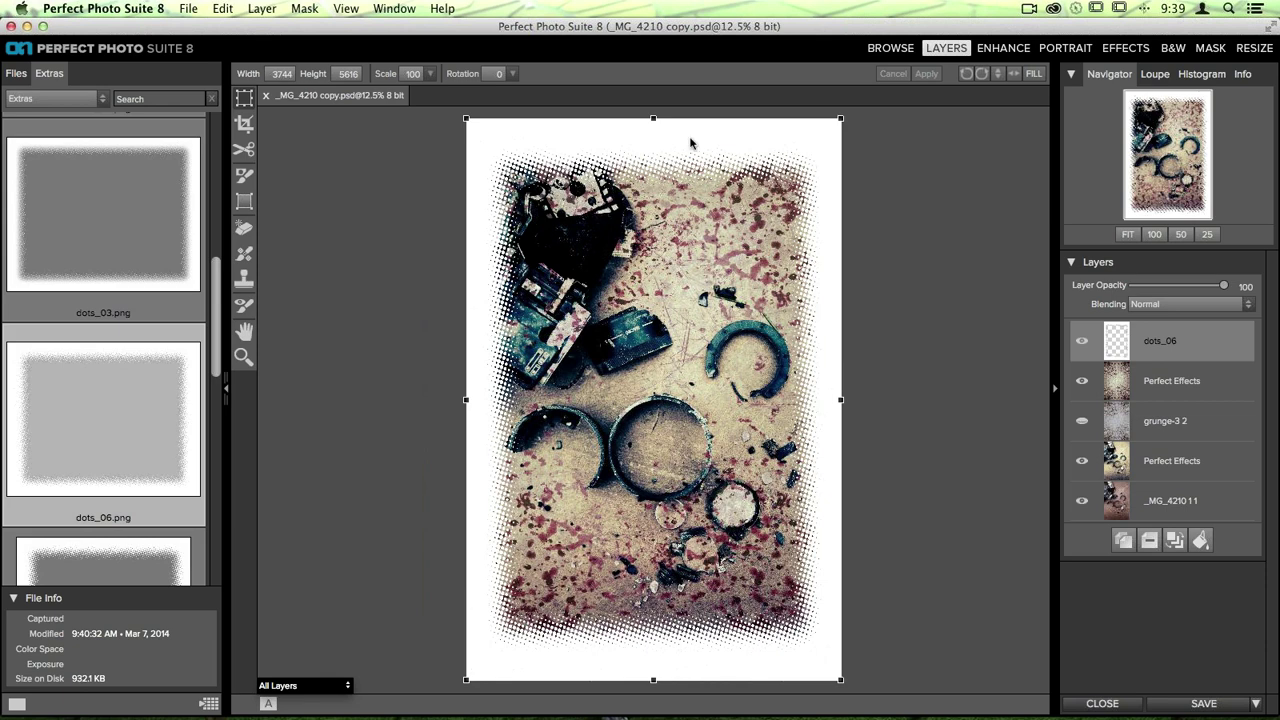
Inspect the halftone dots up close and delete the dots_06 border layer.
key("super+equal")
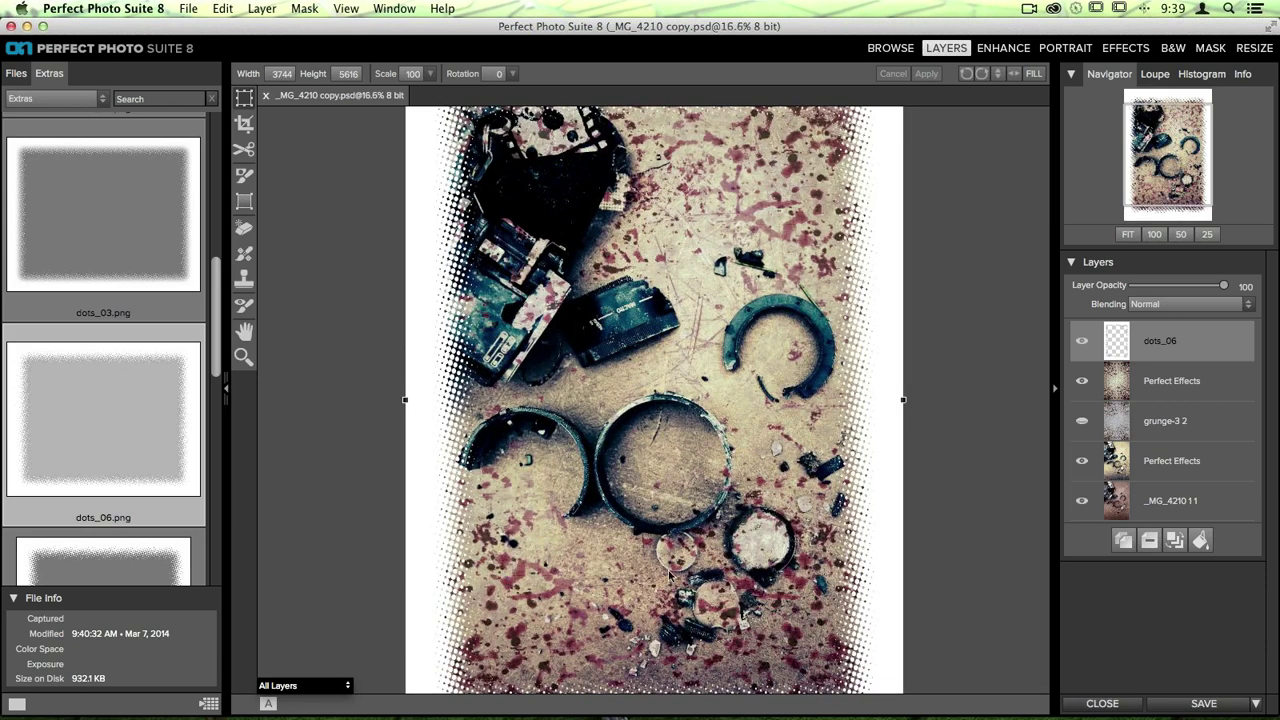
key("super+minus")
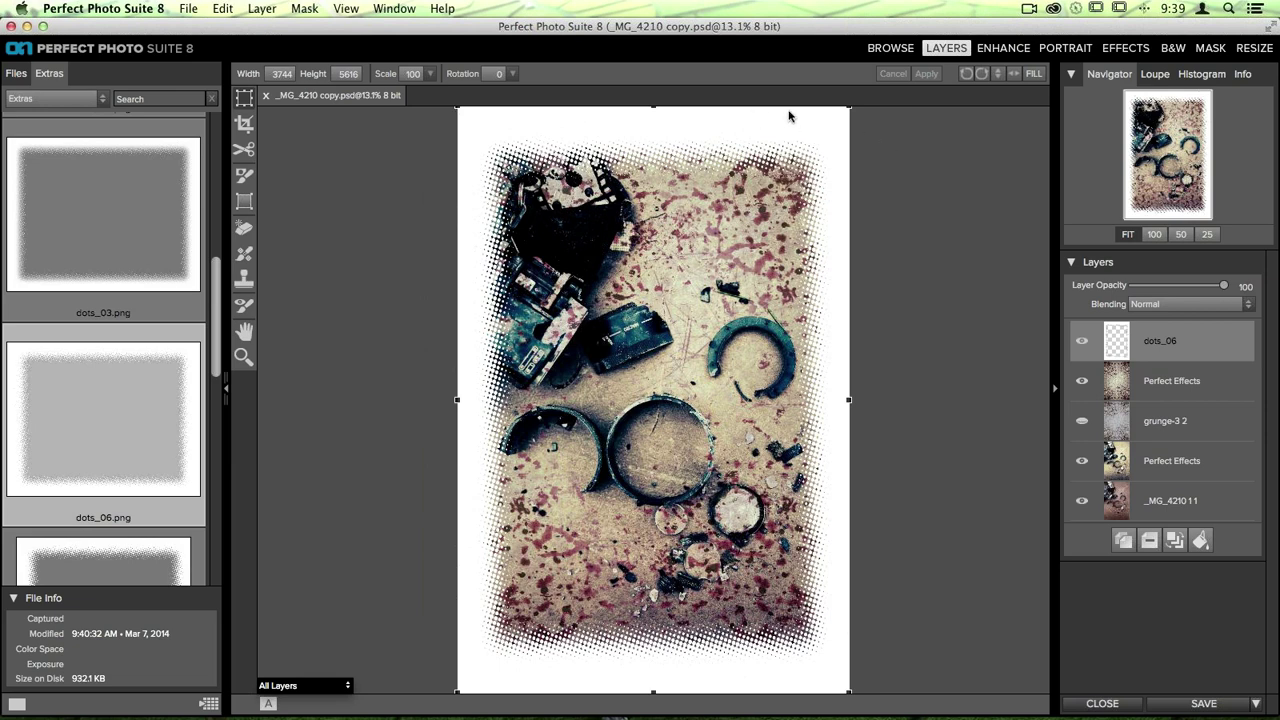
left_click(1150, 540)
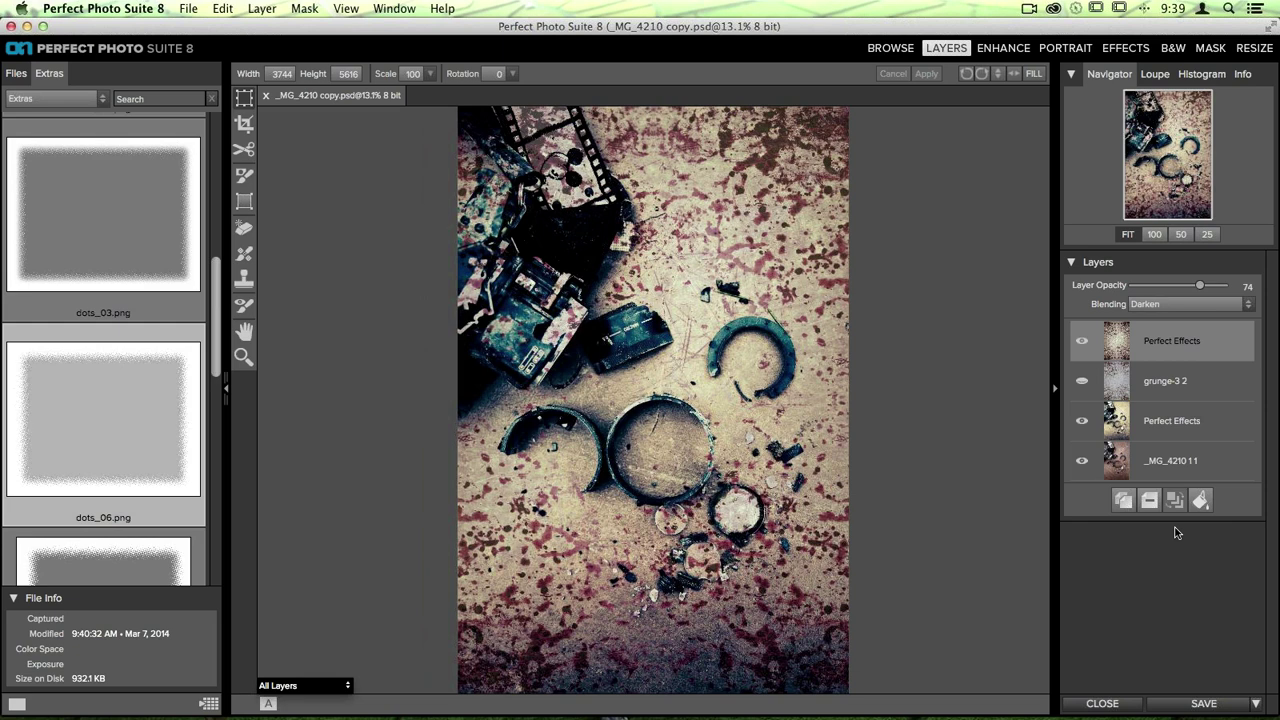
Hide both Perfect Effects layers, select the original _MG_4210 11 layer, and open it in the Effects module.
left_click(1081, 341)
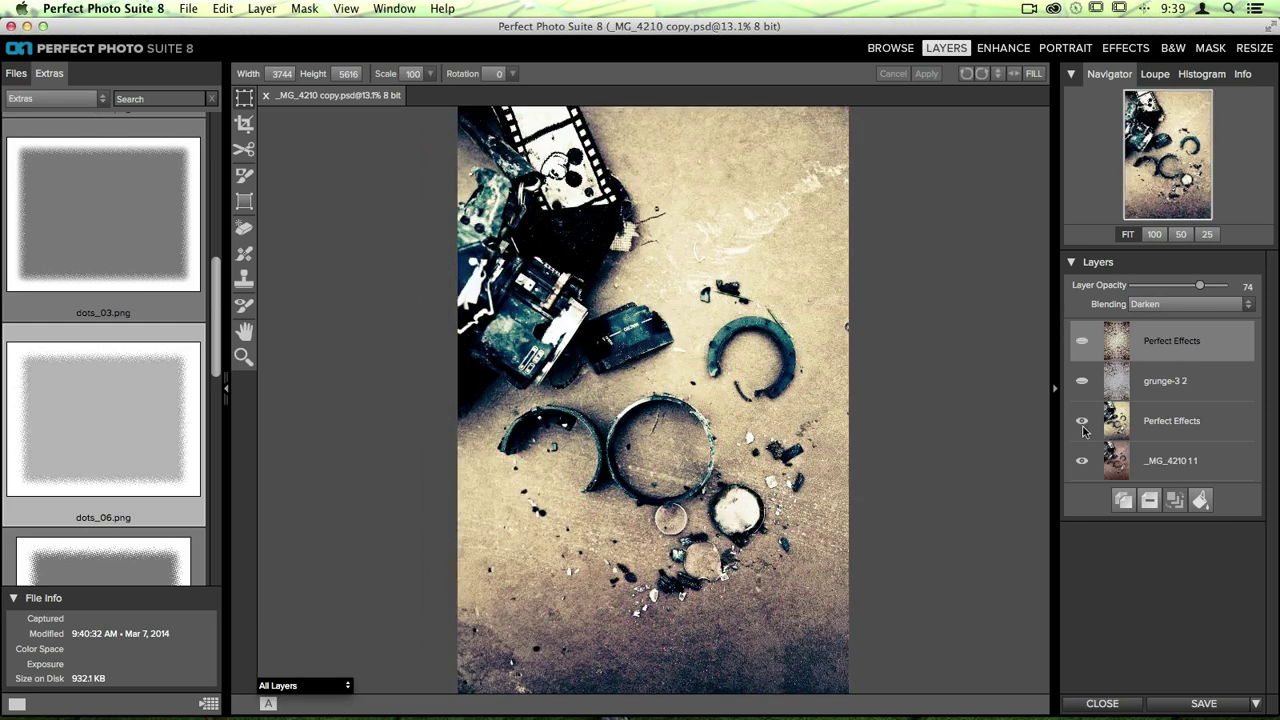
left_click(1083, 424)
left_click(1122, 462)
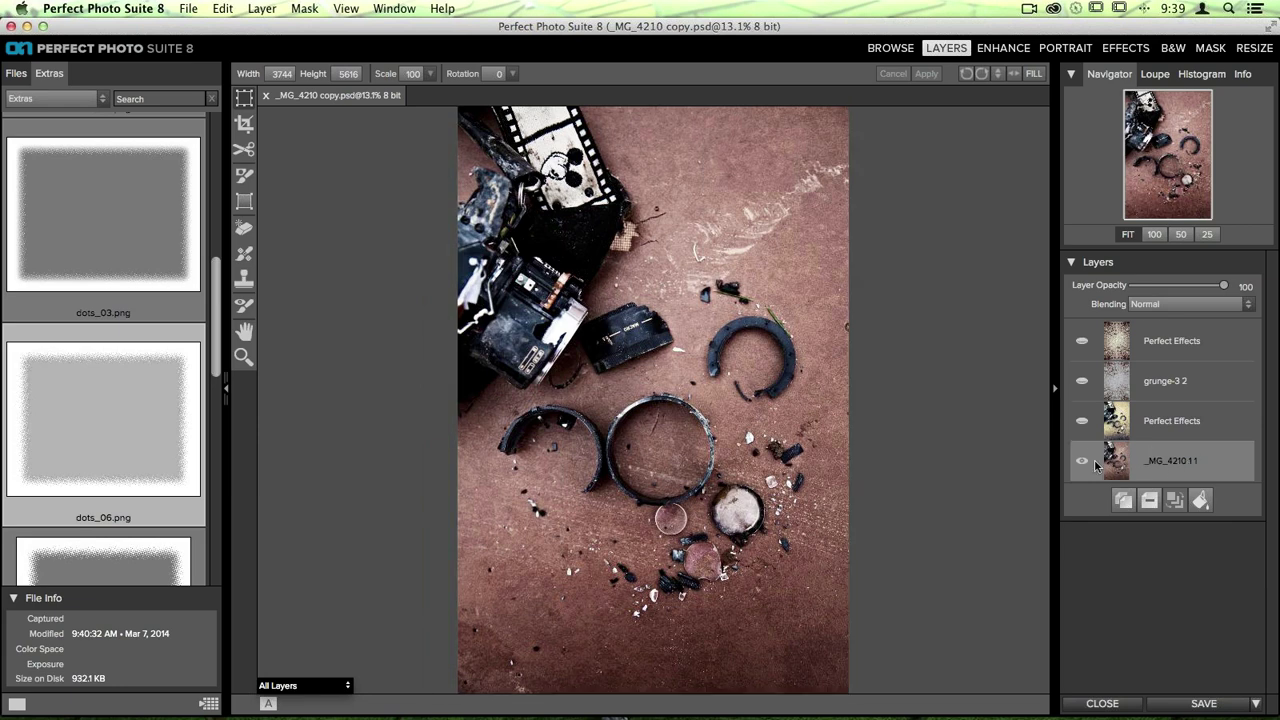
left_click(1134, 48)
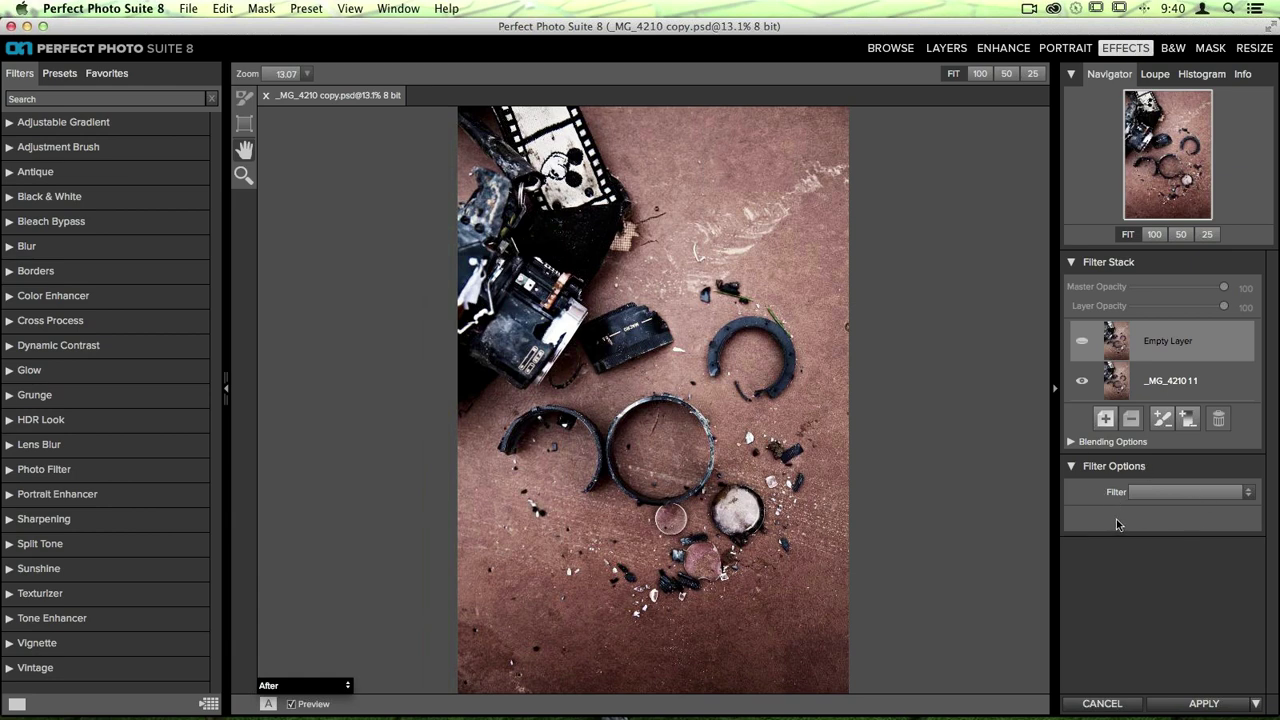
Assign the Texturizer filter to the empty layer above the _MG_4210 11 photo.
left_click(1203, 494)
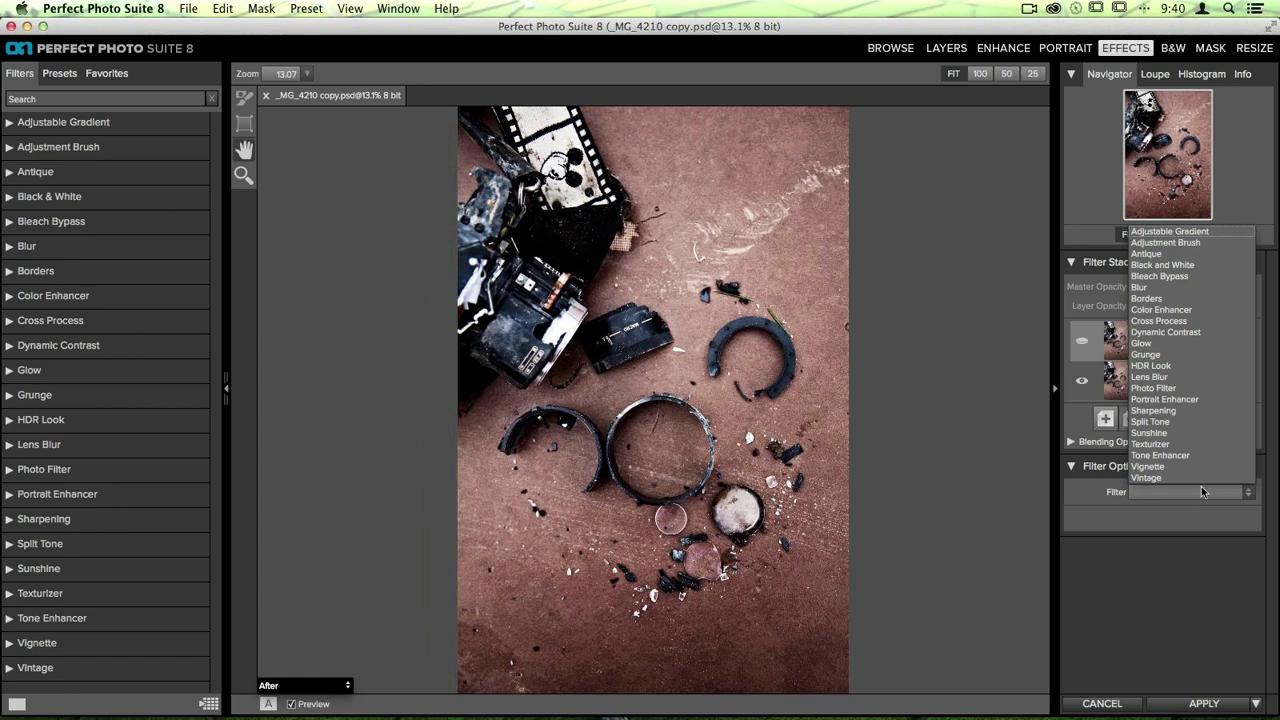
left_click(1162, 445)
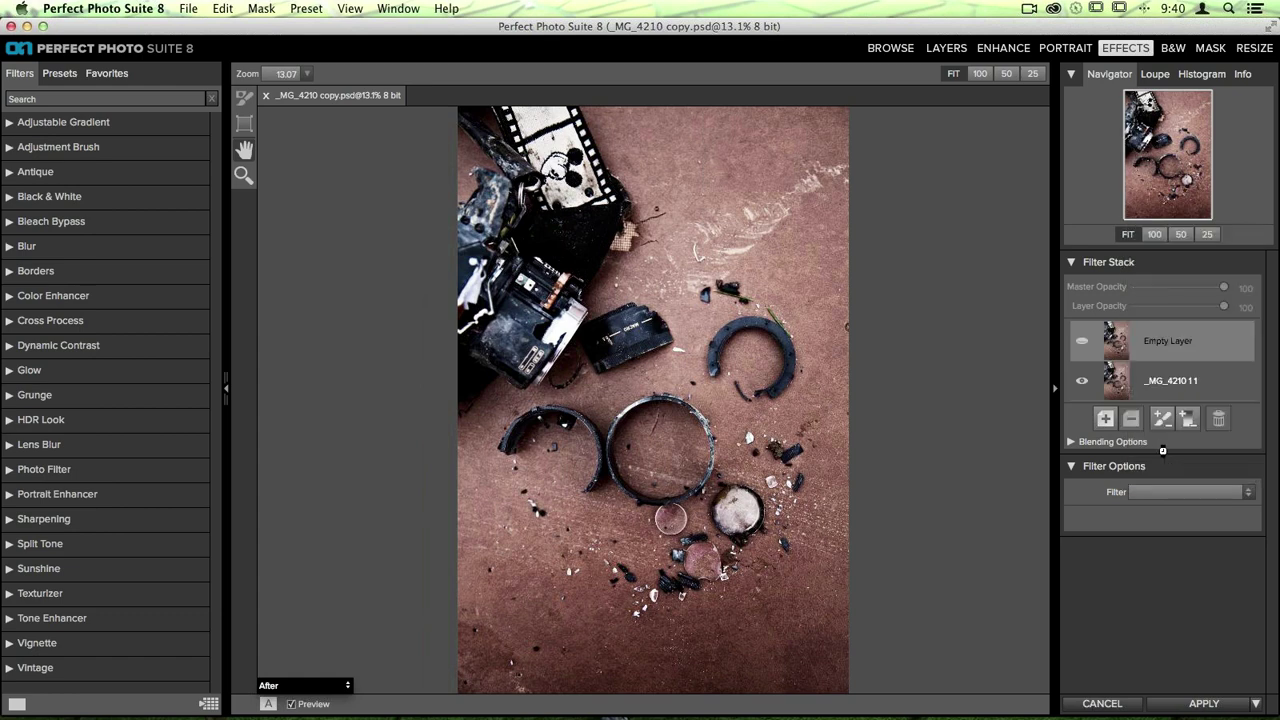
scroll(1098, 518, "down", 2)
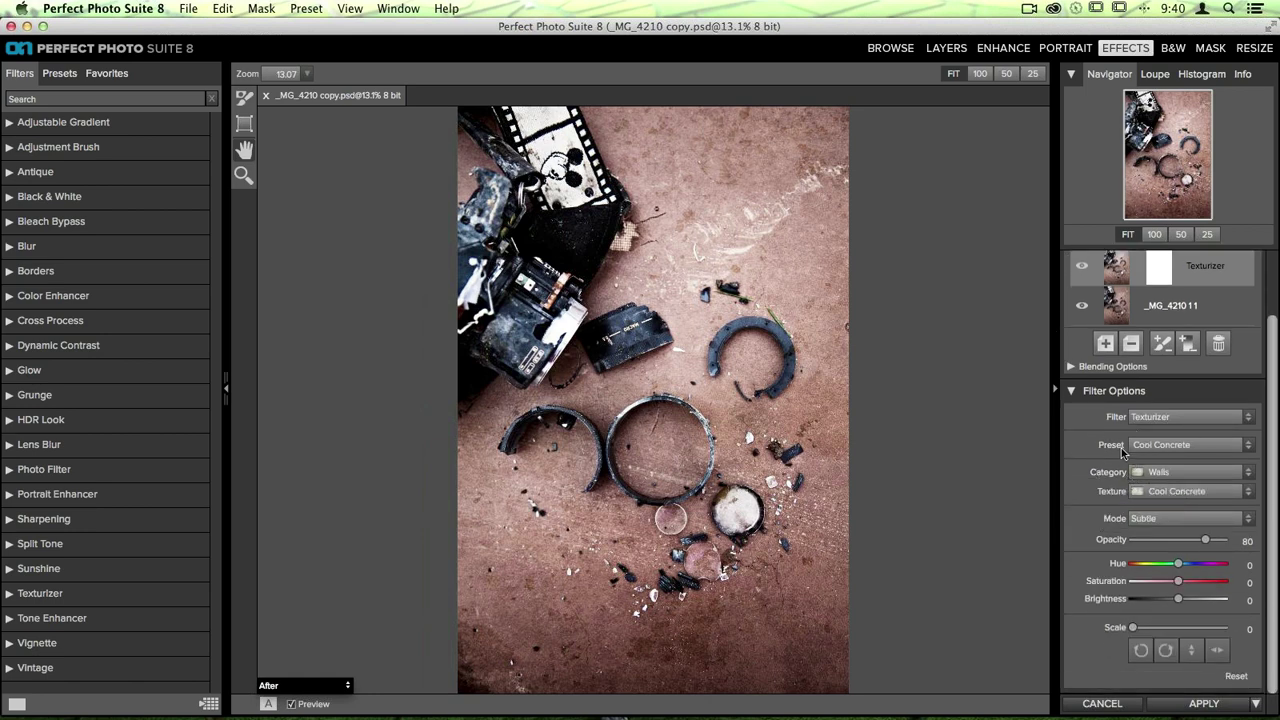
Preview the texture categories, choose Metal, and set its texture to Rust.
left_click(1185, 471)
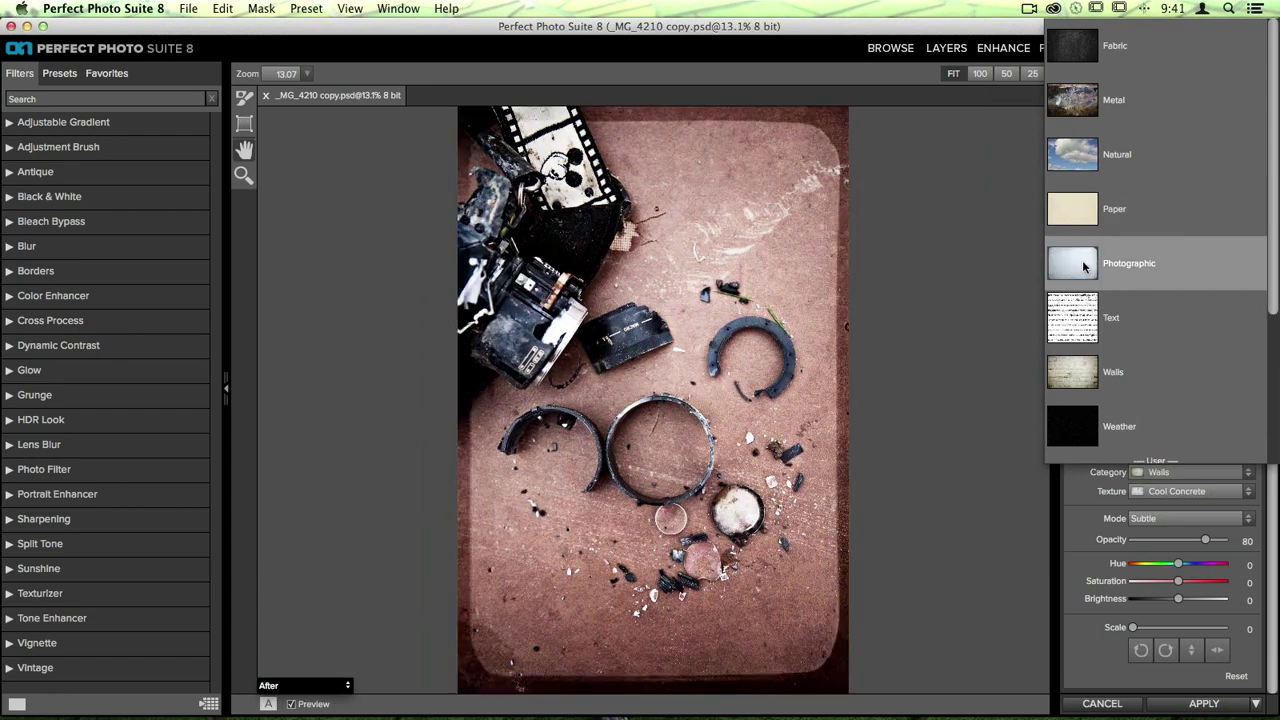
scroll(1083, 265, "down", 3)
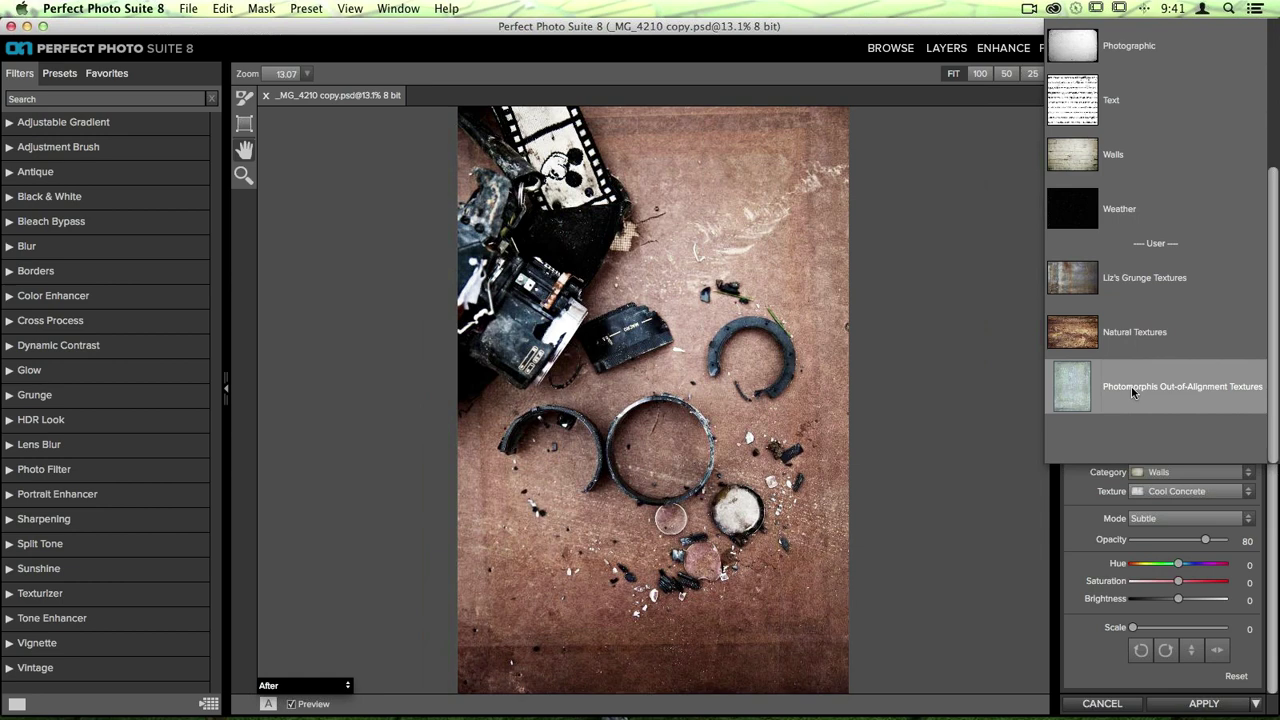
scroll(1133, 391, "up", 5)
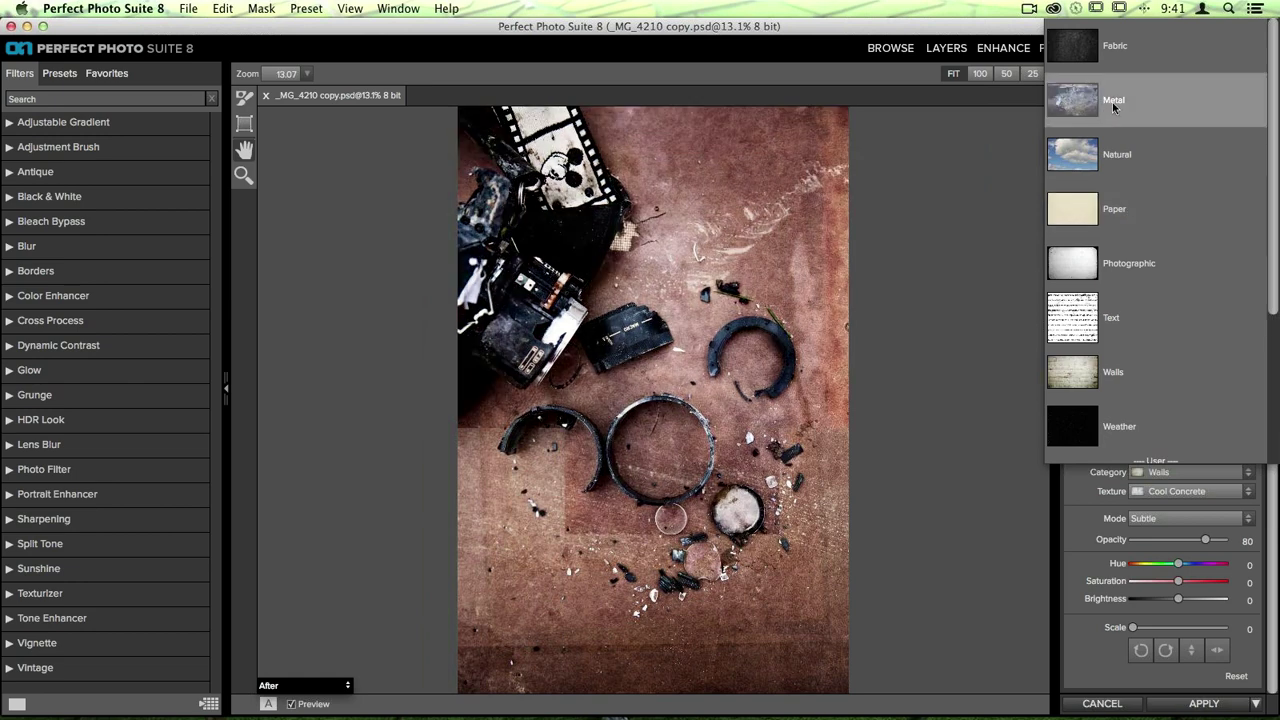
key("Escape")
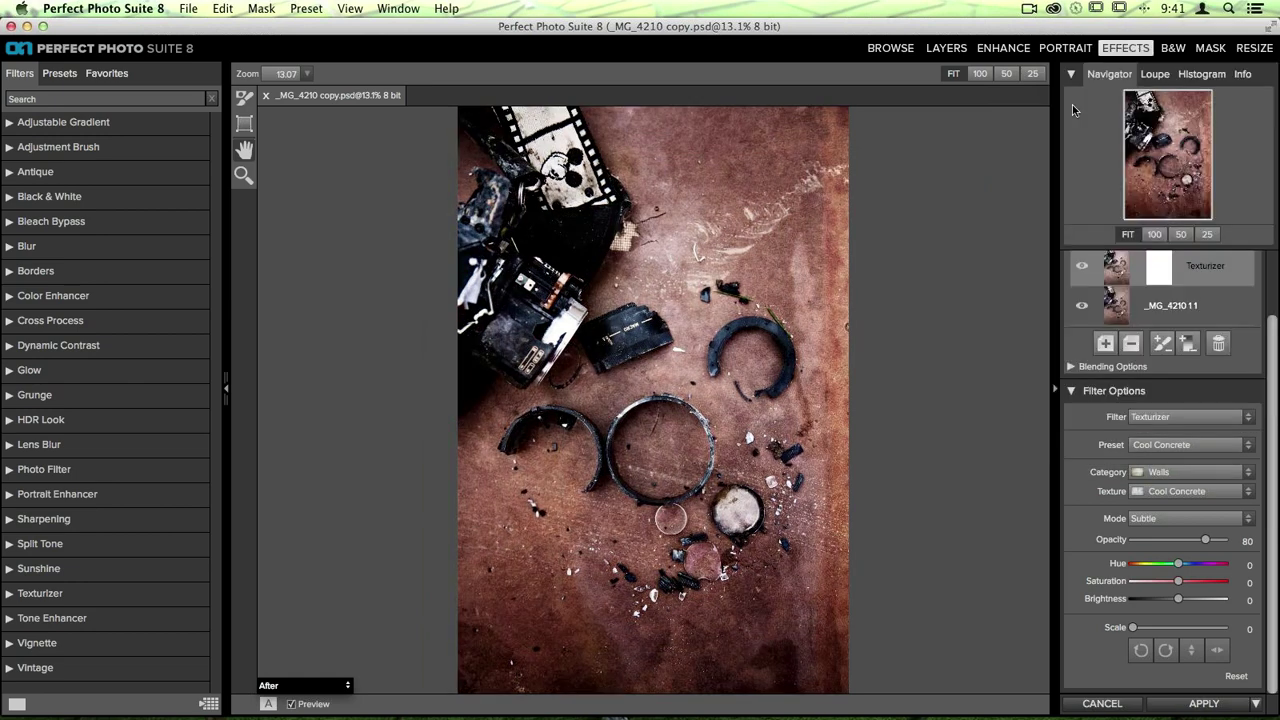
left_click(1142, 492)
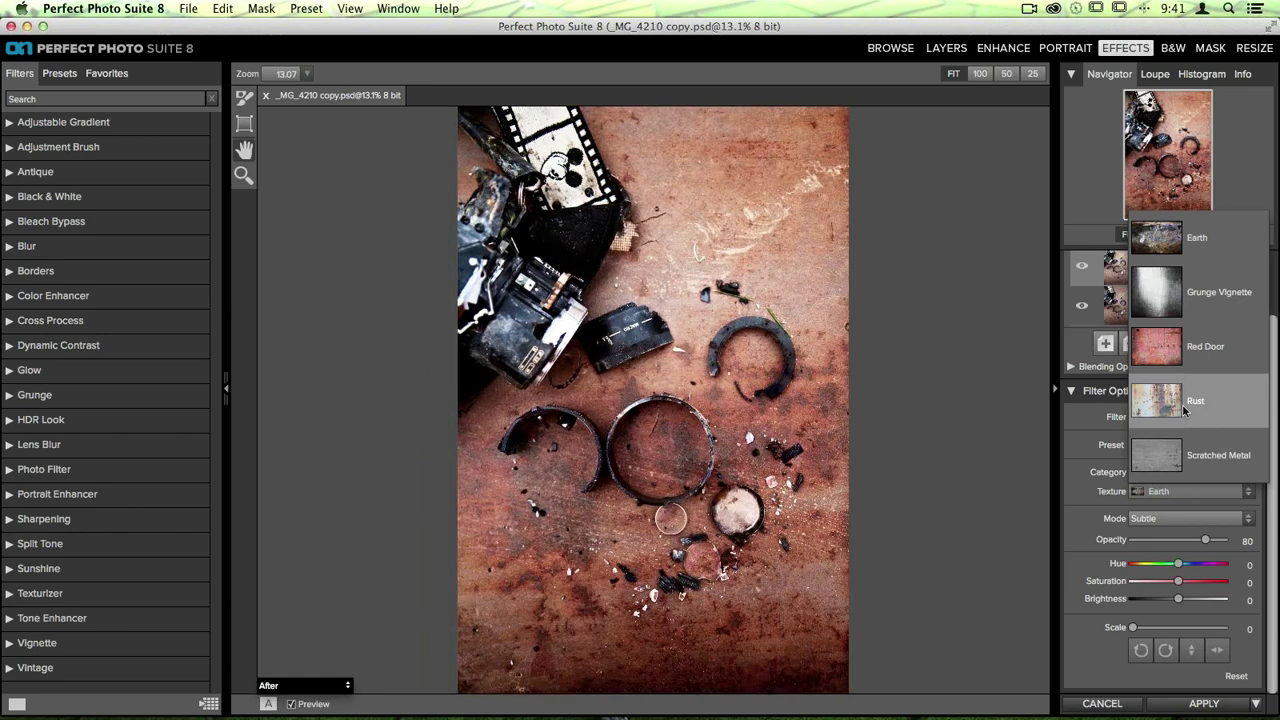
left_click(1182, 404)
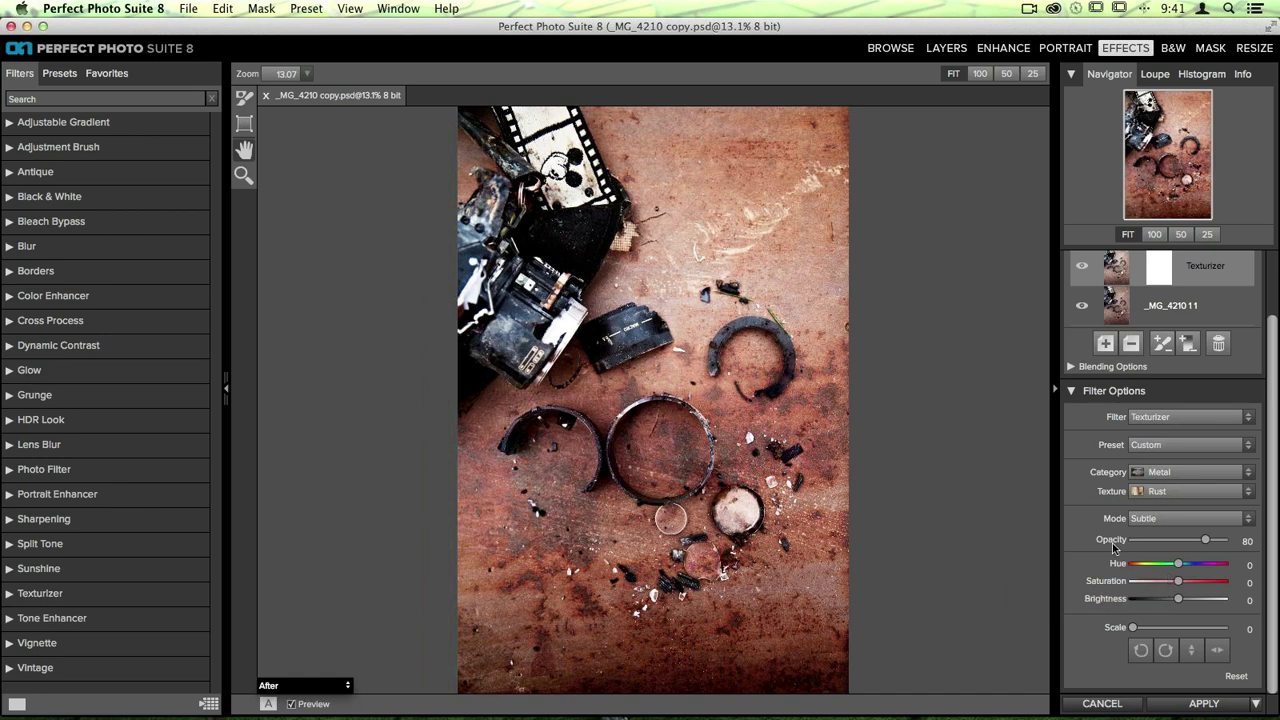
Raise the Rust texture's opacity to 100 and compare the blending modes, choosing Subtle.
left_click_drag(1205, 540, 1224, 541)
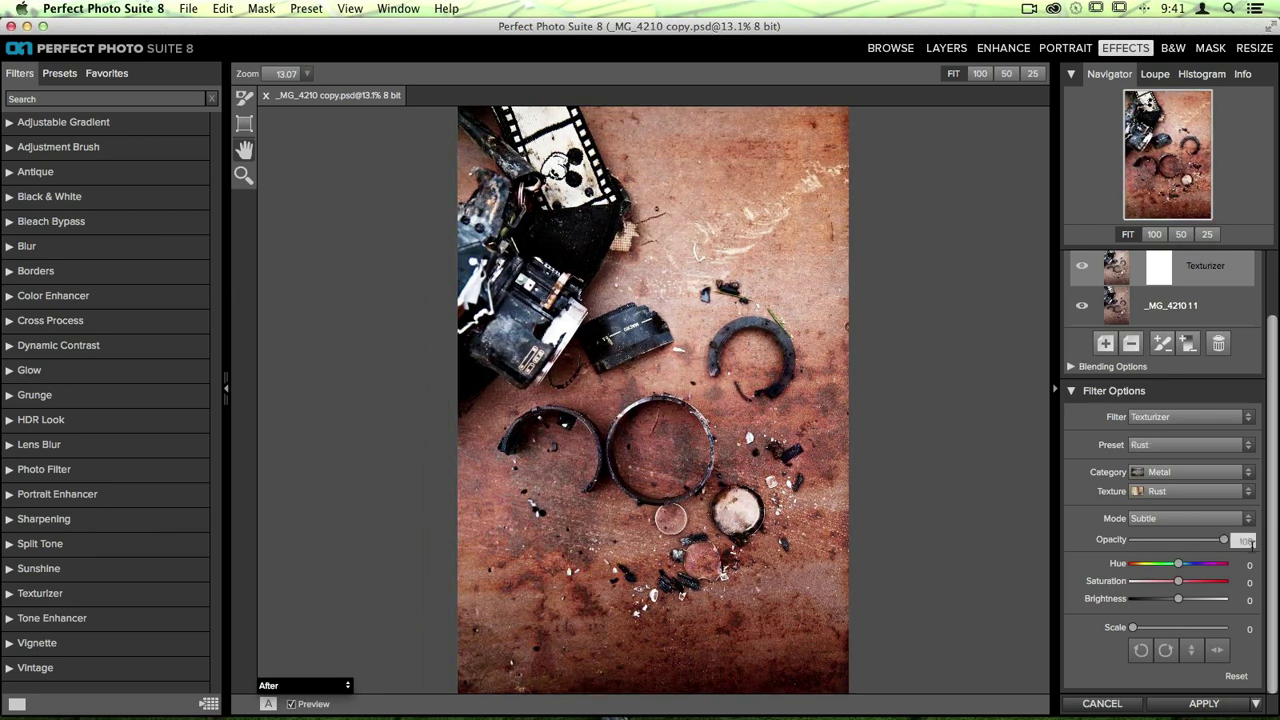
left_click(1144, 519)
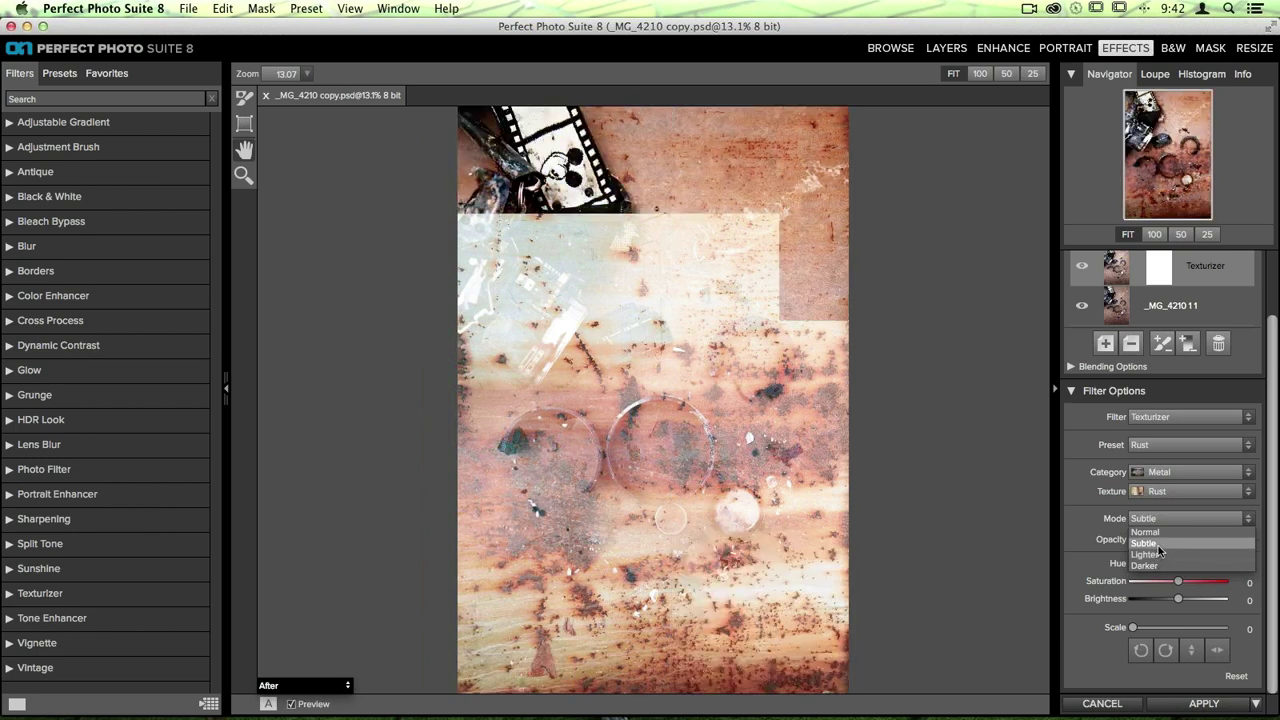
left_click(1158, 545)
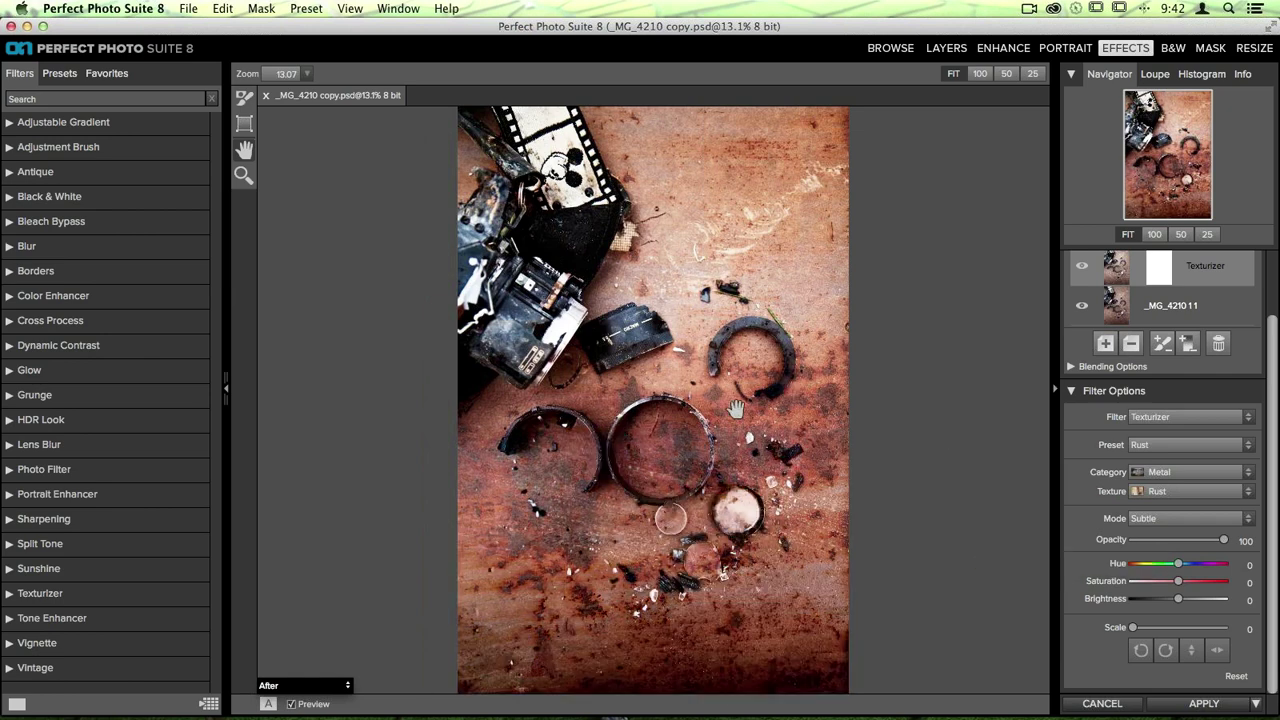
Try different orientations of the Rust texture and flip it both horizontally and vertically.
left_click(1191, 652)
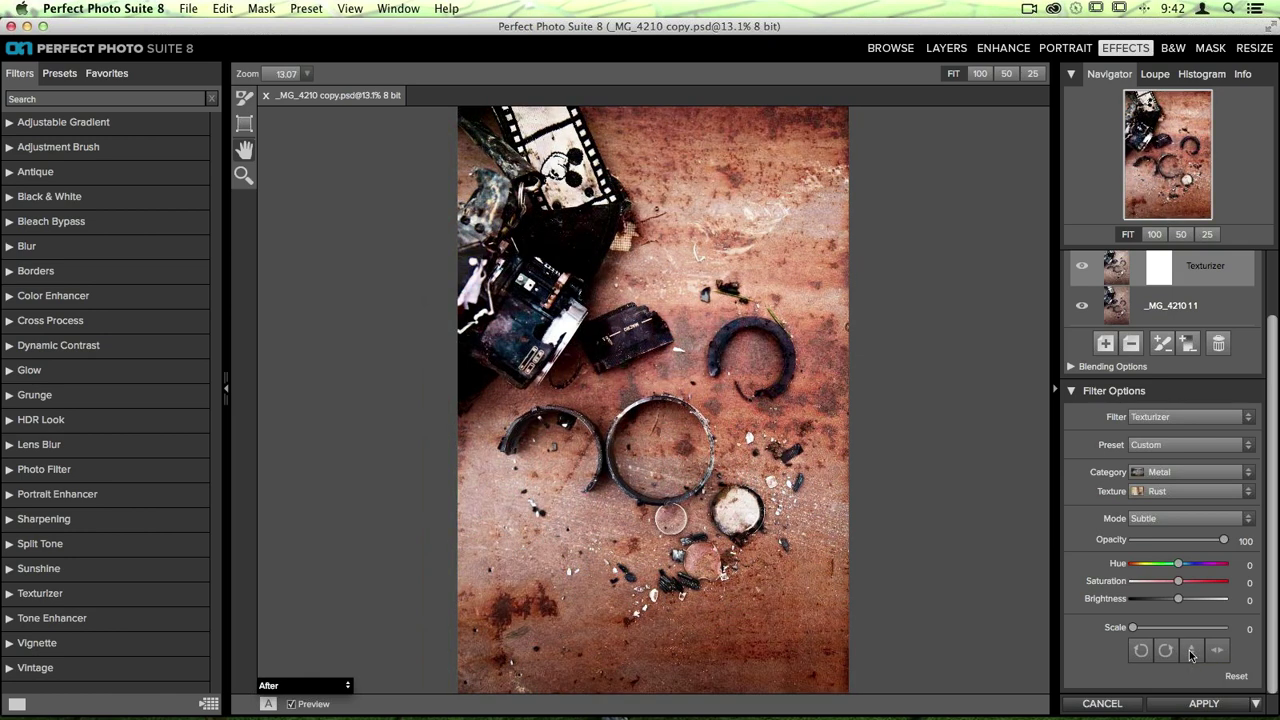
left_click(1191, 652)
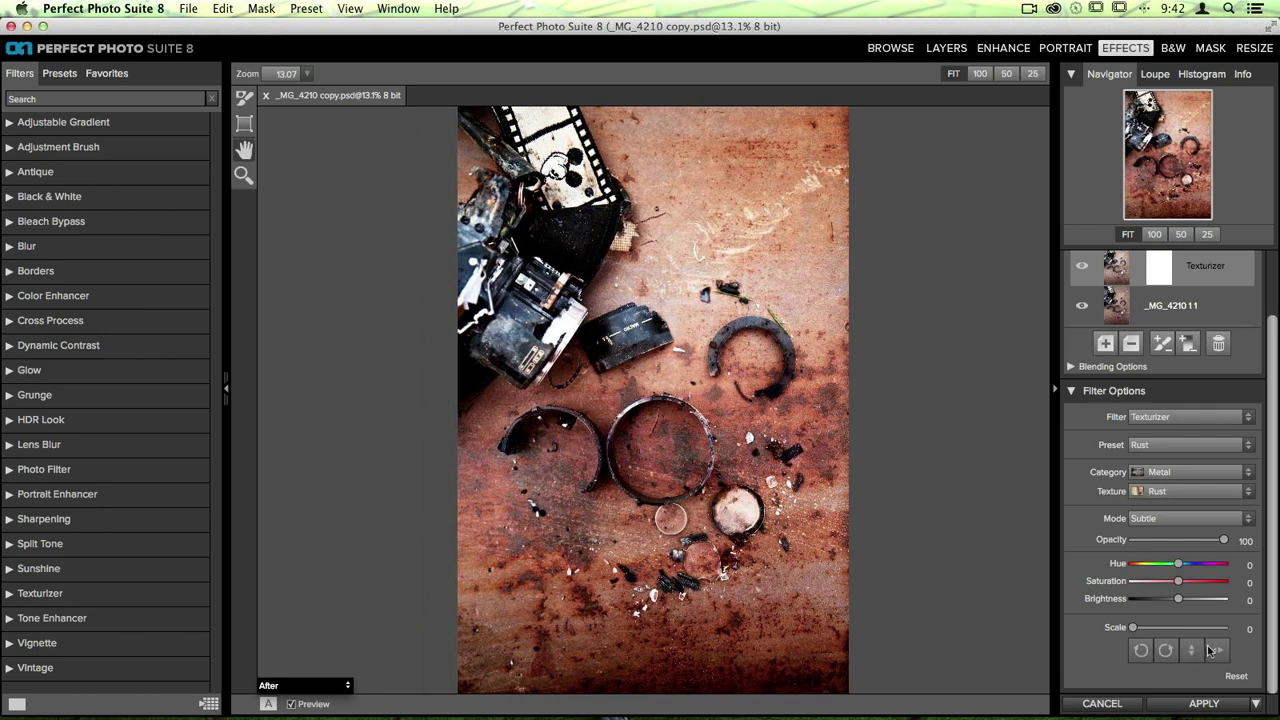
left_click(1217, 652)
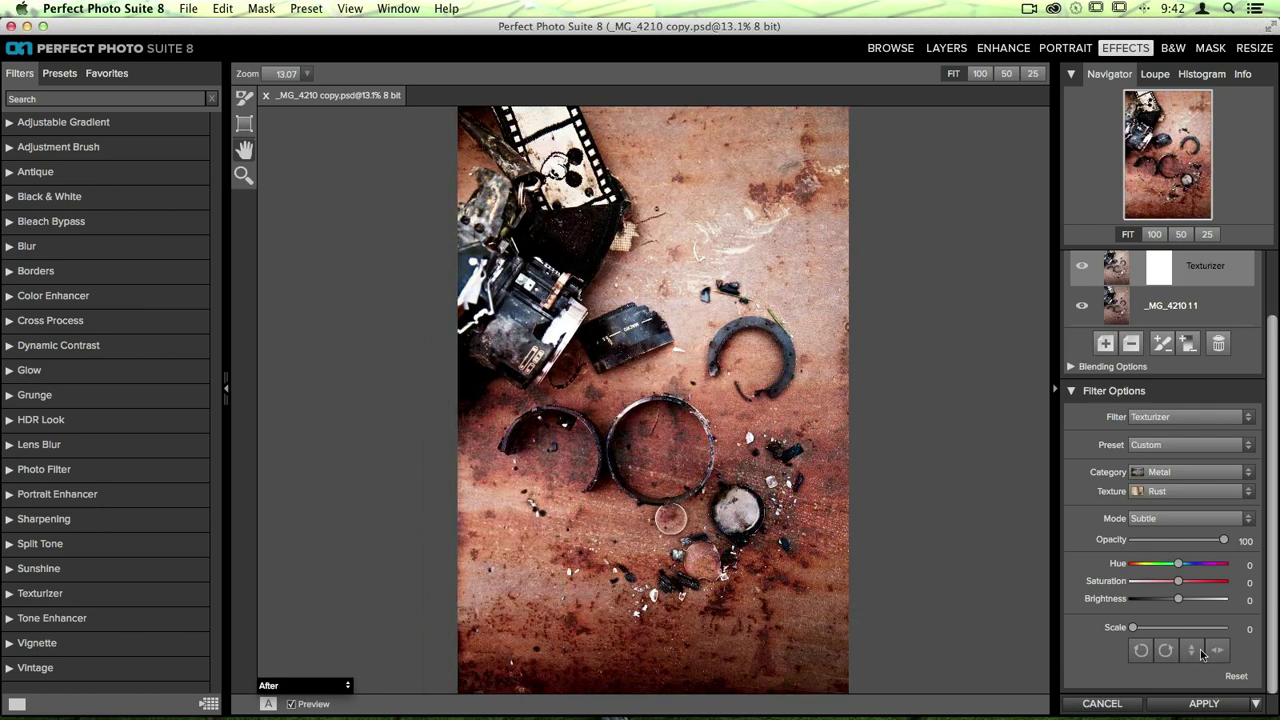
left_click(1190, 651)
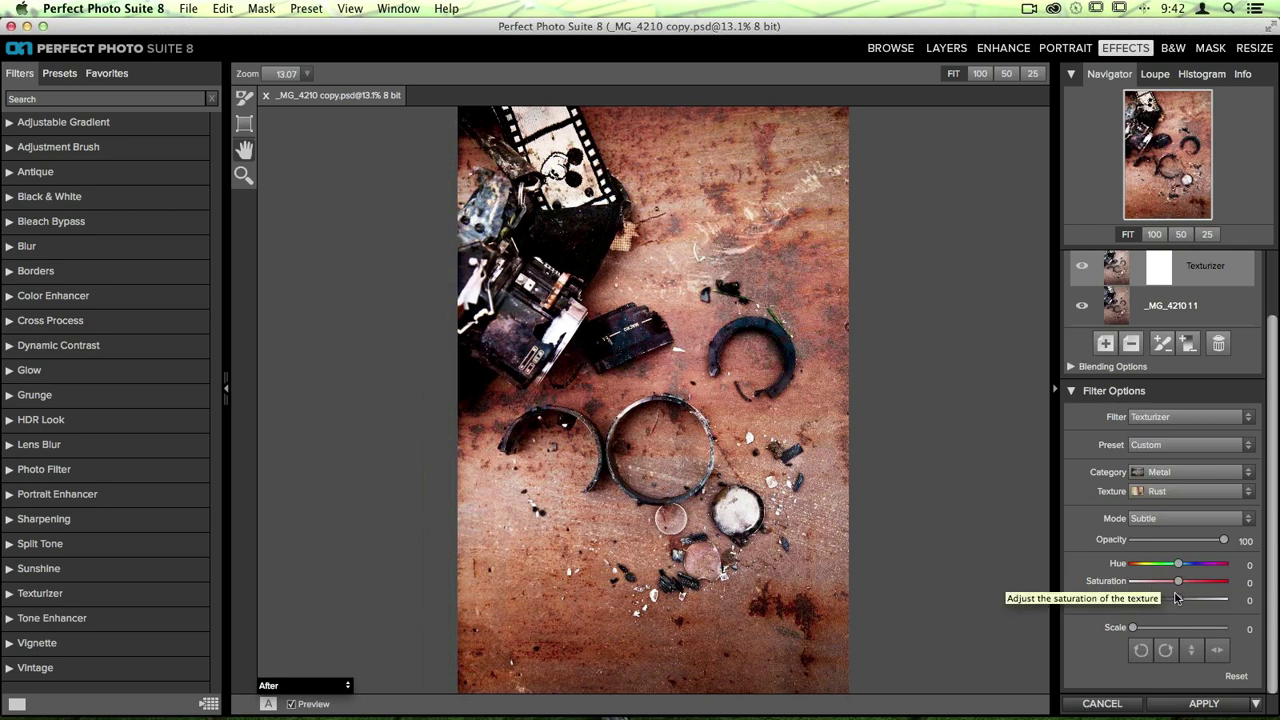
Try the Rust texture at brightness 4 with saturation at -100 and -5, and return the hue to 0.
mouse_move(1181, 600)
left_mouse_down()
mouse_move(1230, 600)
mouse_move(1137, 601)
mouse_move(1180, 600)
left_mouse_up()
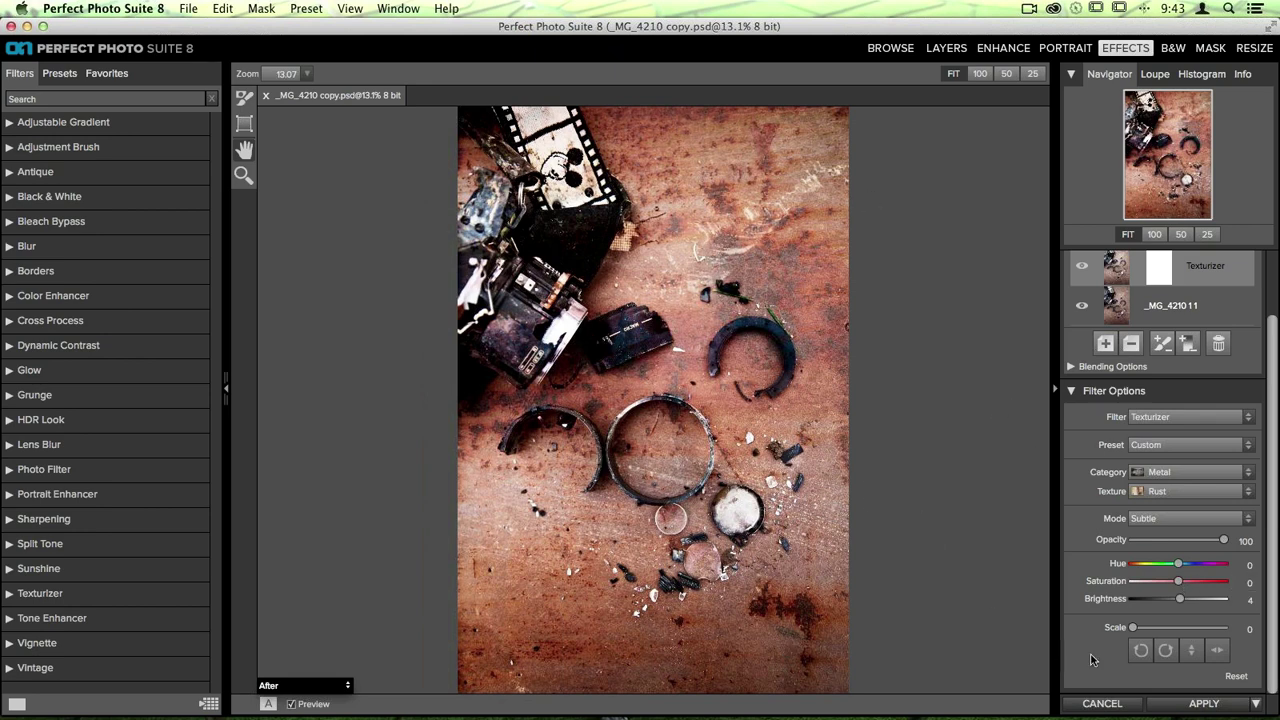
left_click_drag(1178, 579, 1060, 565)
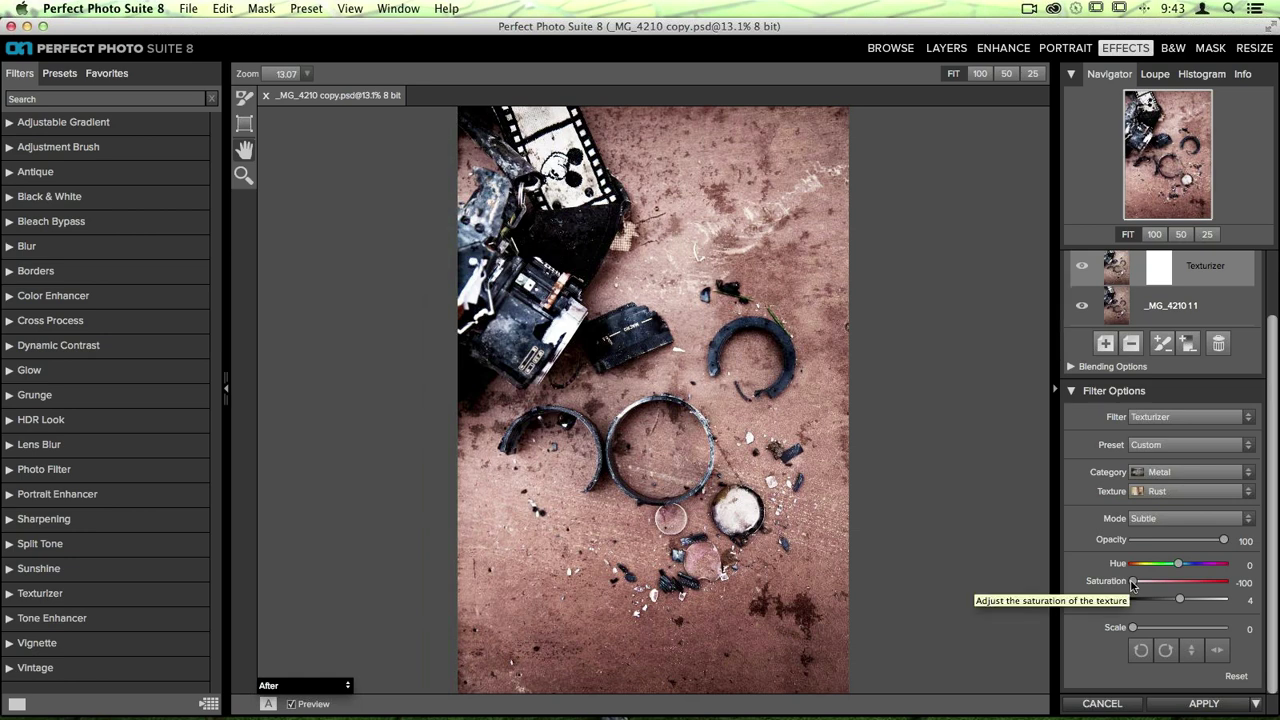
left_click_drag(1133, 583, 1165, 585)
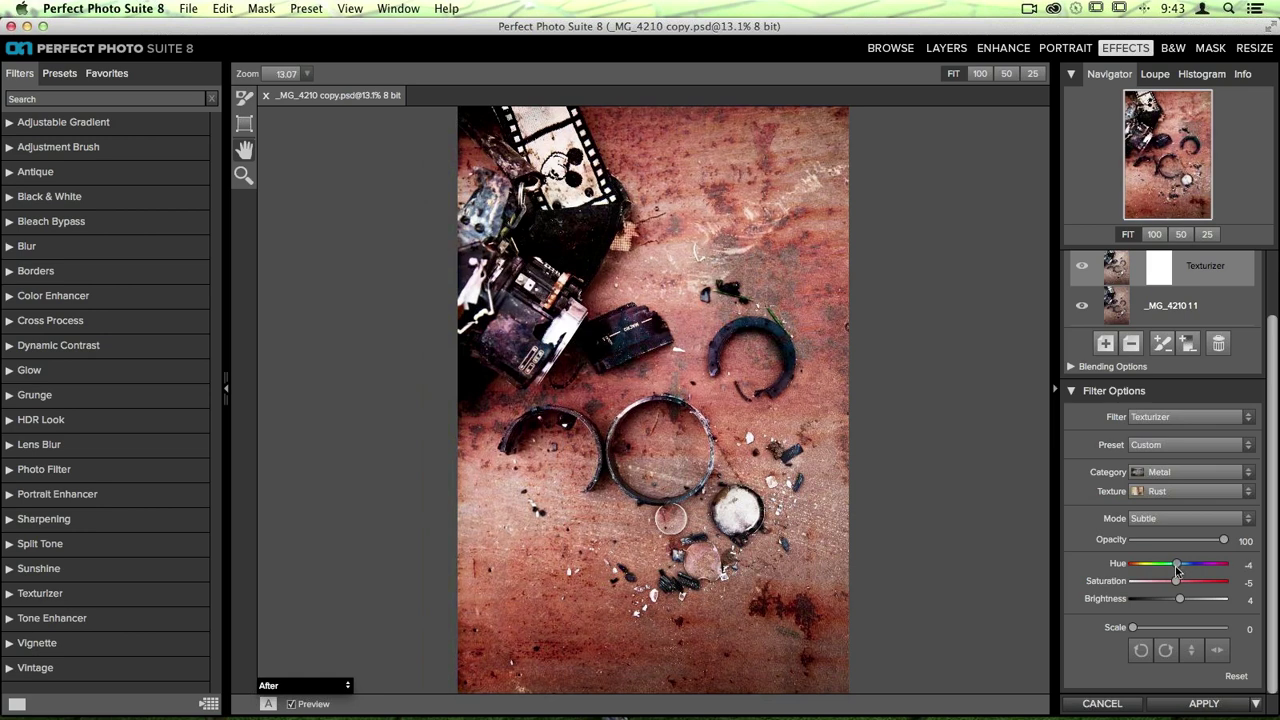
mouse_move(1174, 566)
left_mouse_down()
mouse_move(1217, 570)
mouse_move(1178, 565)
left_mouse_up()
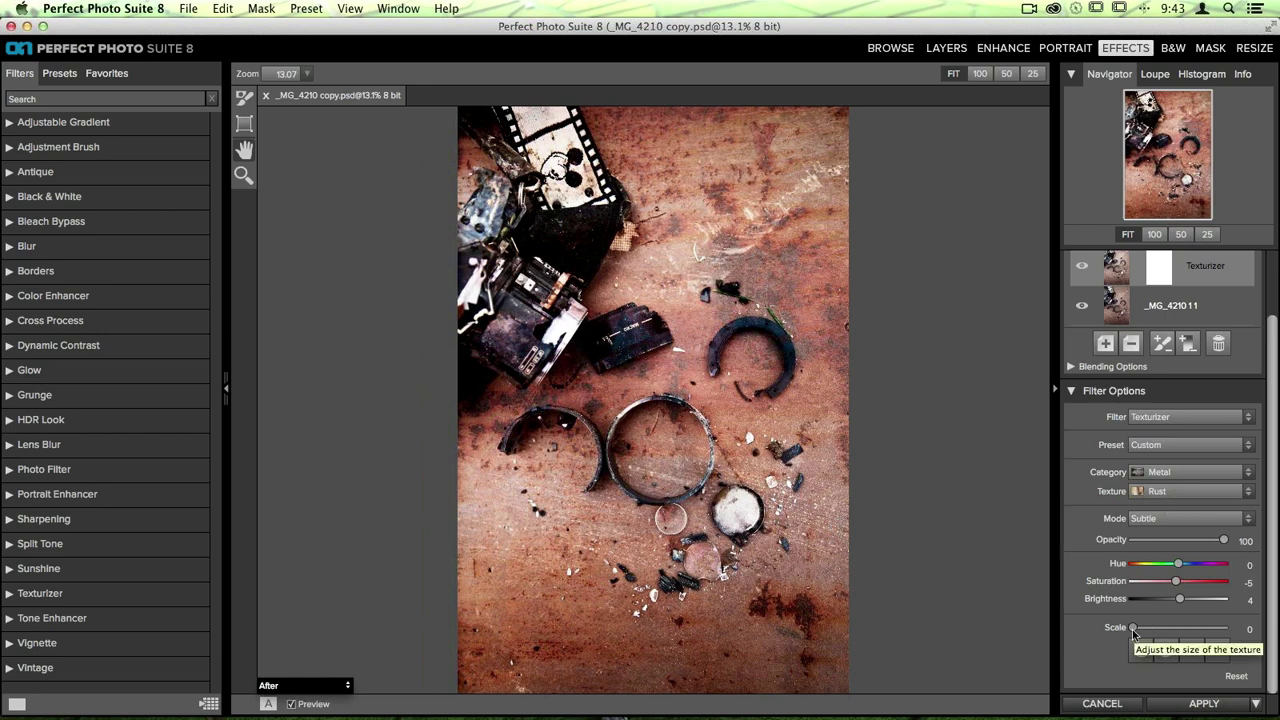
Enlarge the Rust texture to scale 23 and set its saturation to -19 and brightness to 23.
mouse_move(1133, 629)
left_mouse_down()
mouse_move(1204, 635)
mouse_move(1153, 630)
left_mouse_up()
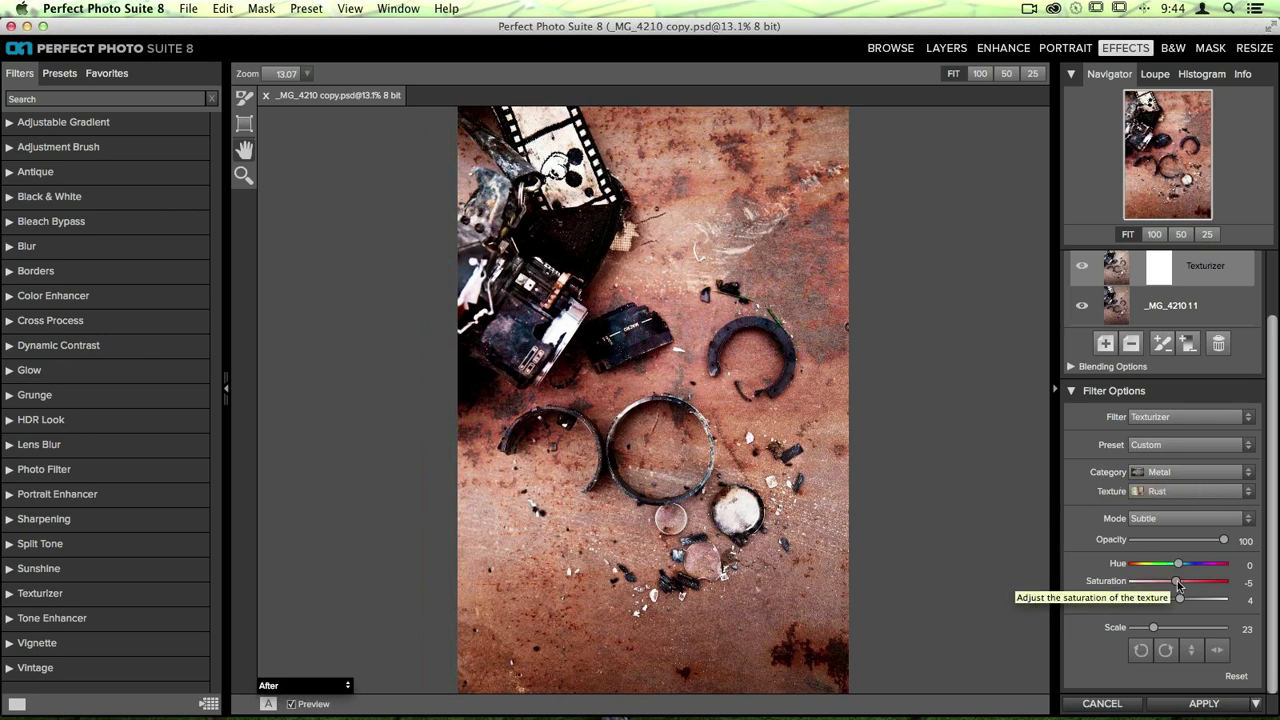
left_click_drag(1178, 585, 1170, 585)
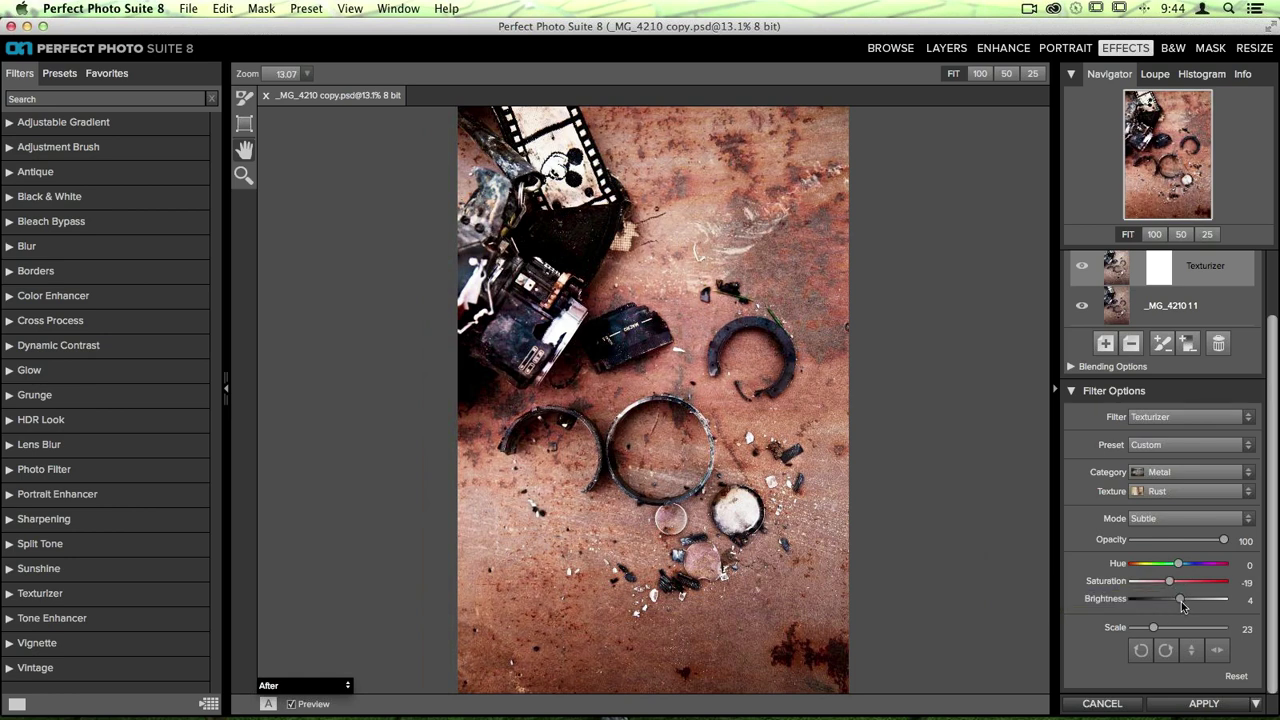
left_click_drag(1180, 600, 1187, 601)
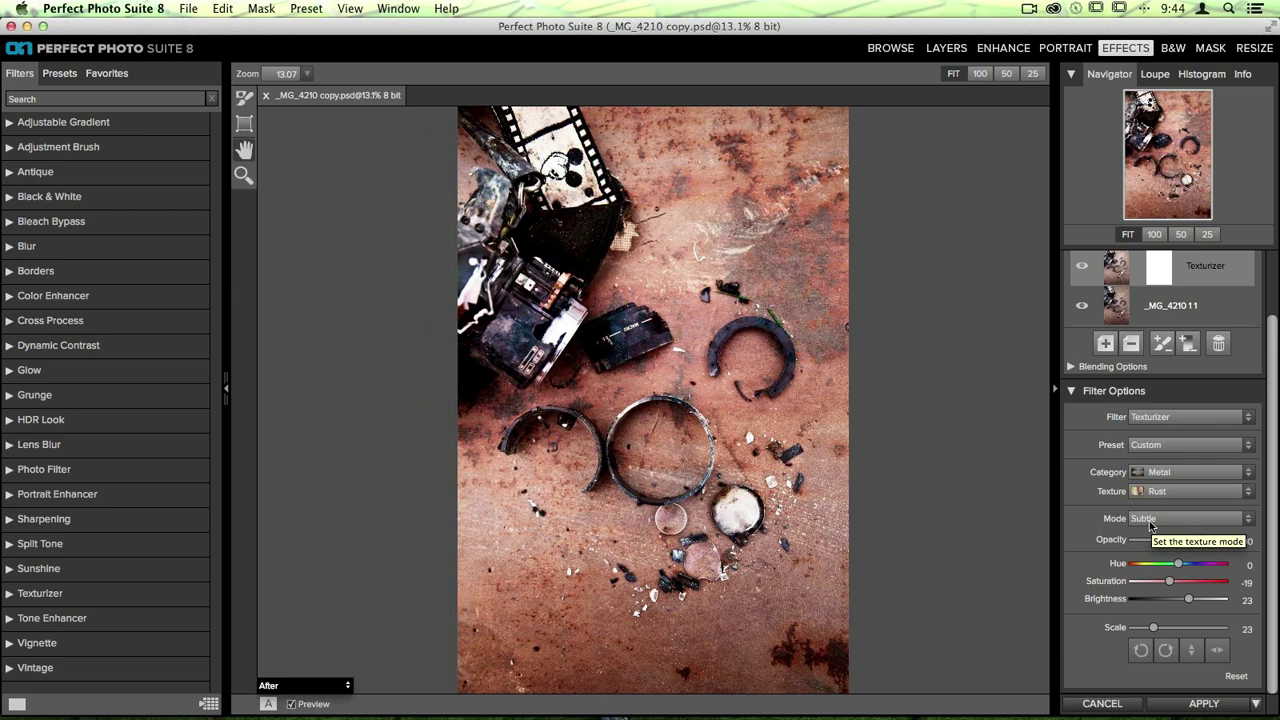
Add an empty layer above Texturizer in the filter stack and assign the Borders filter to it.
scroll(1149, 520, "up", 2)
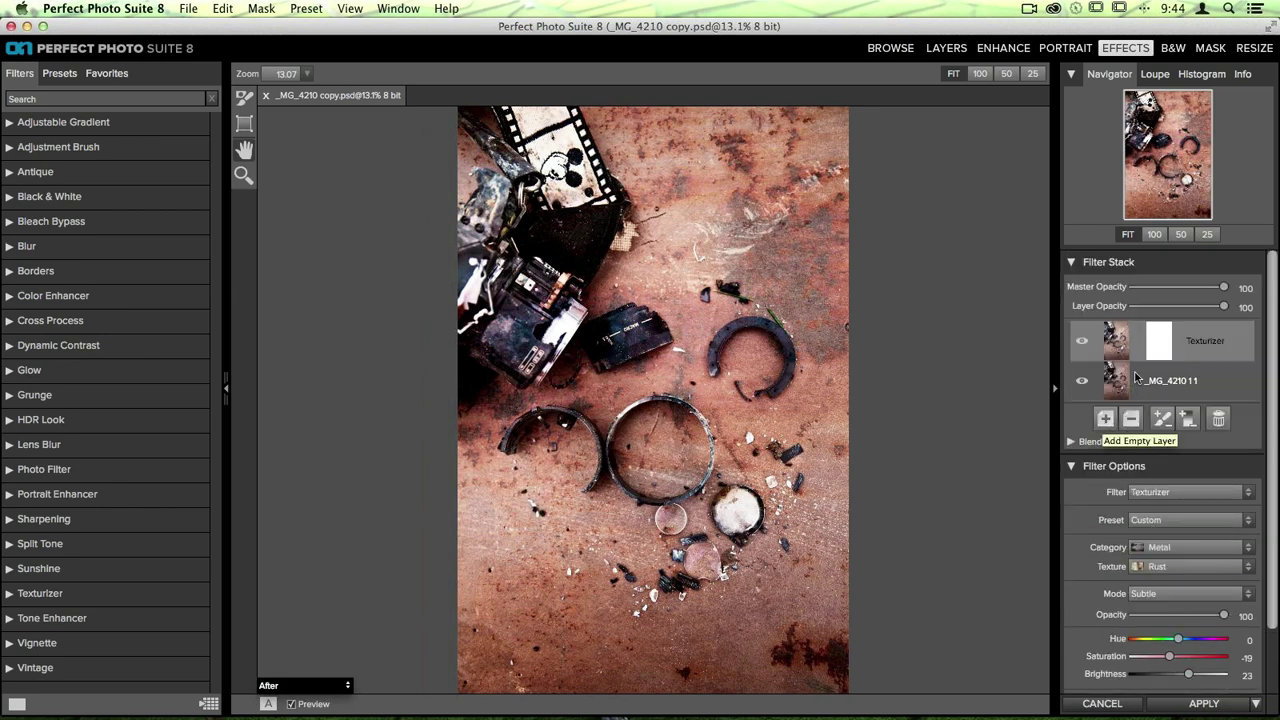
left_click(1110, 420)
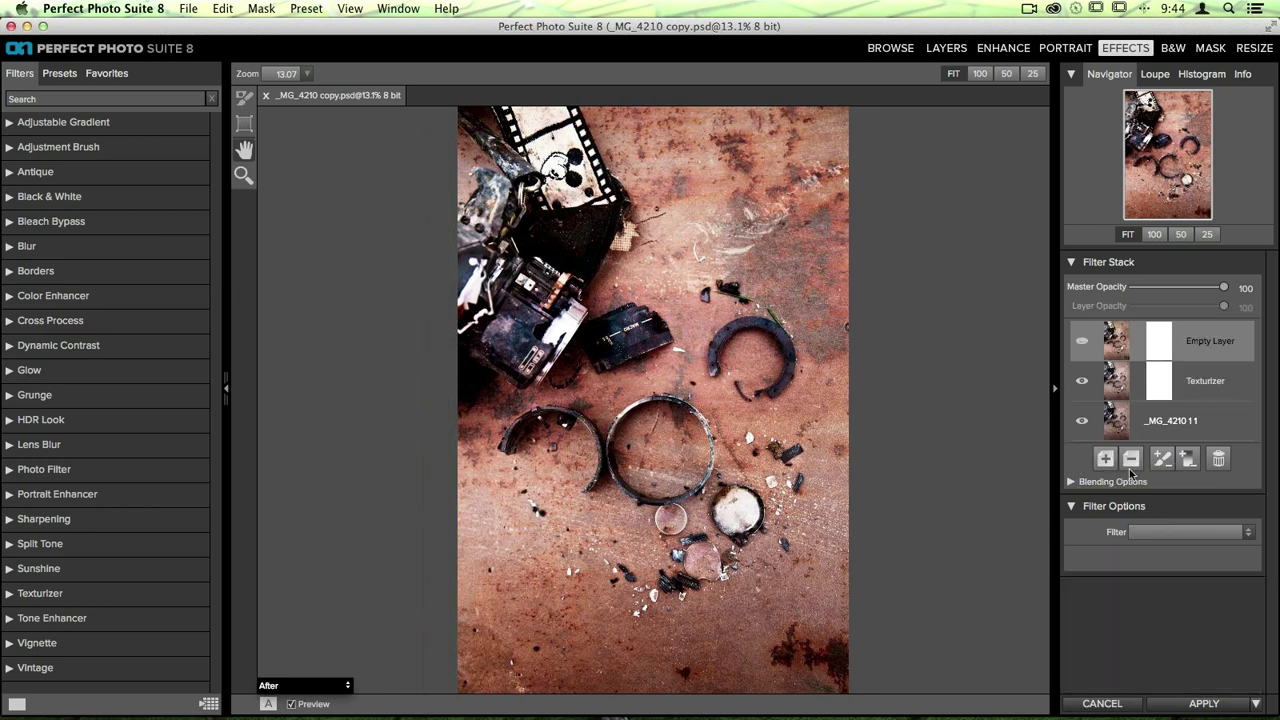
left_click(1145, 535)
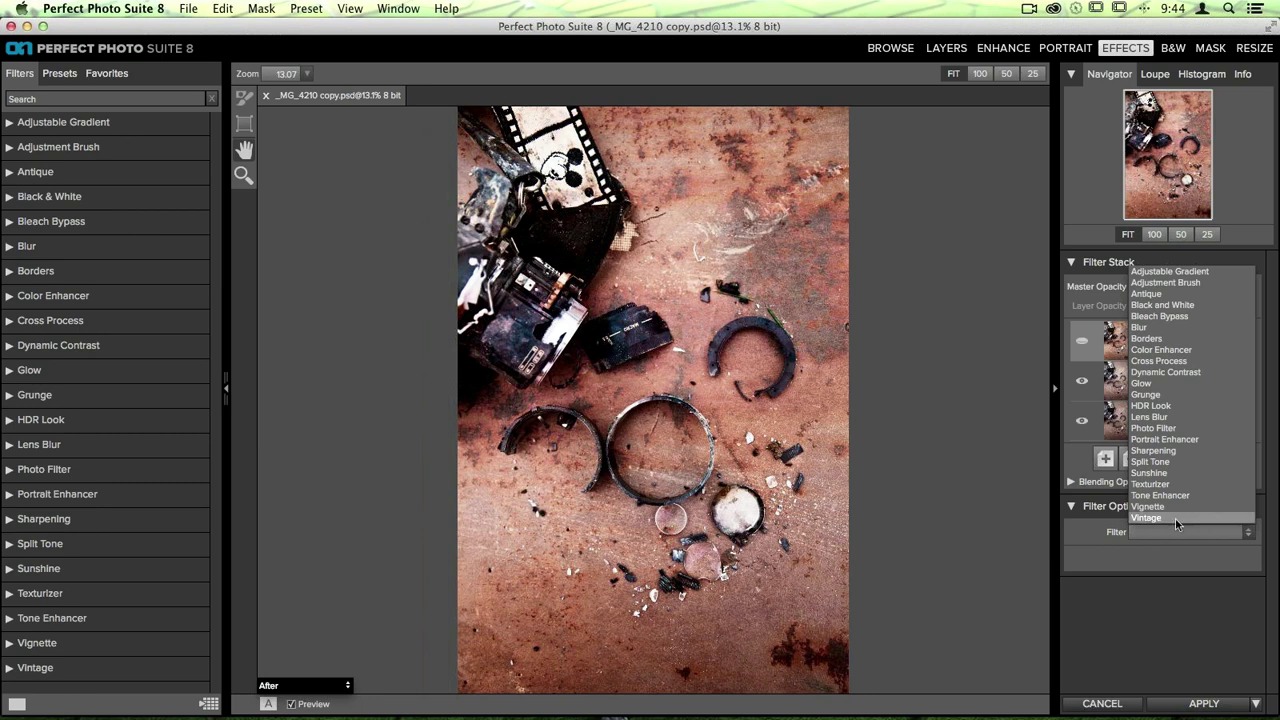
left_click(1158, 343)
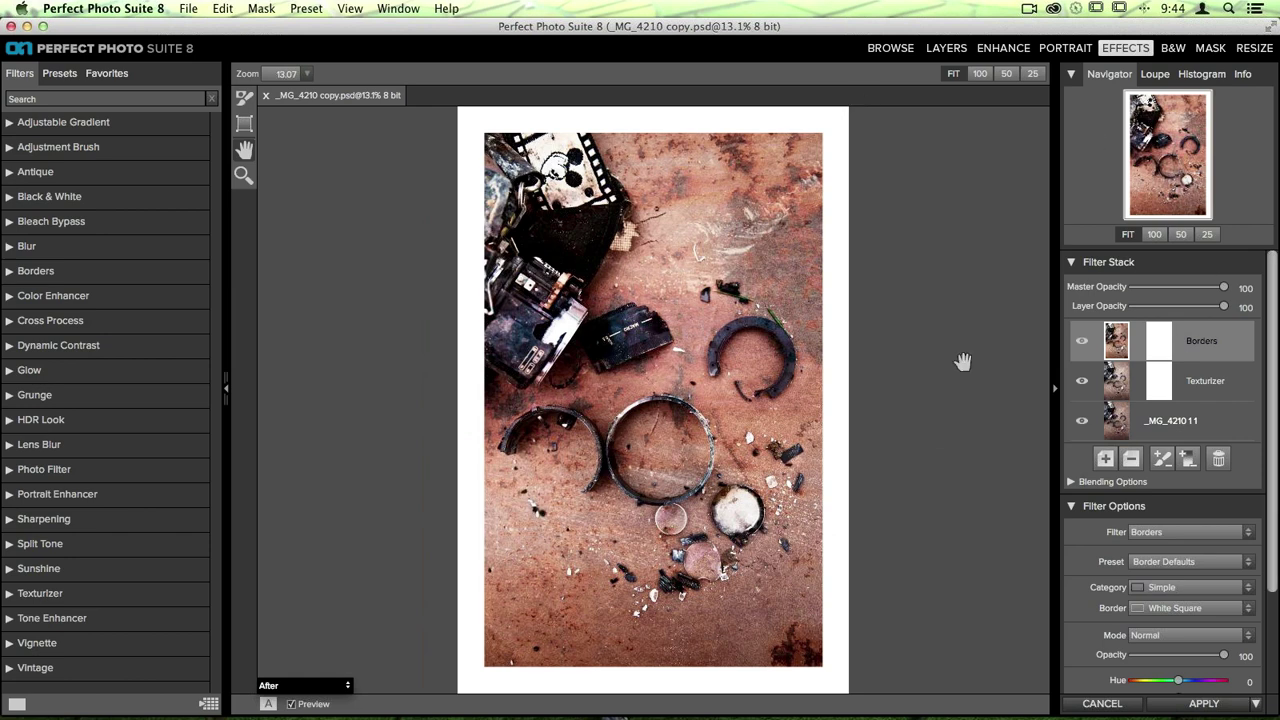
Preview the border categories, including the user-added Halftone Borders, and set the category to Film.
scroll(1182, 488, "down", 1)
scroll(1182, 488, "down", 3)
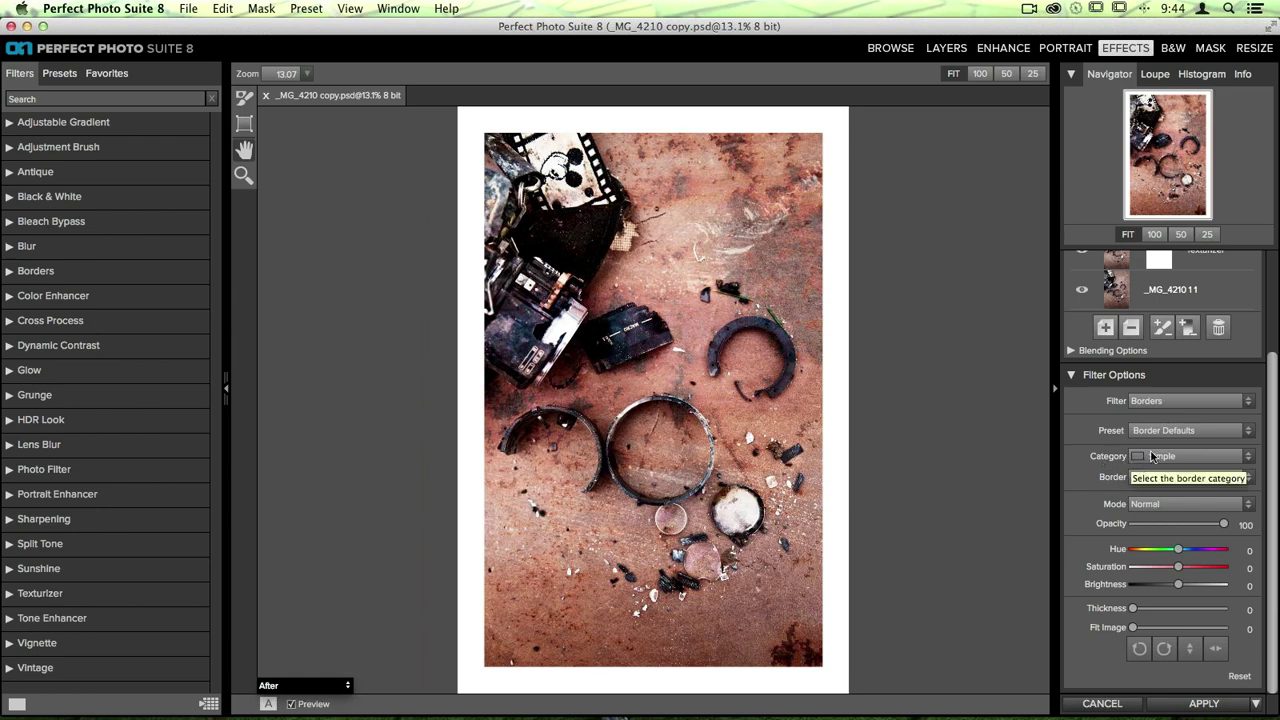
left_click(1153, 458)
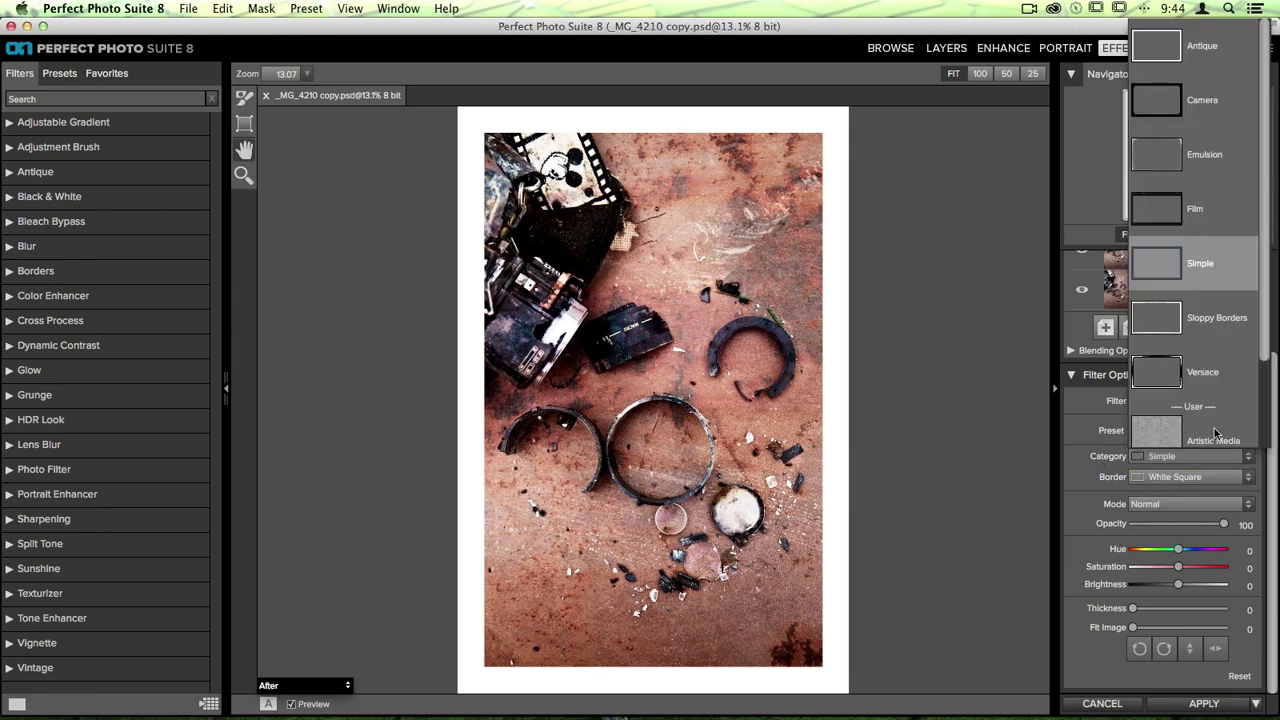
scroll(1178, 155, "down", 2)
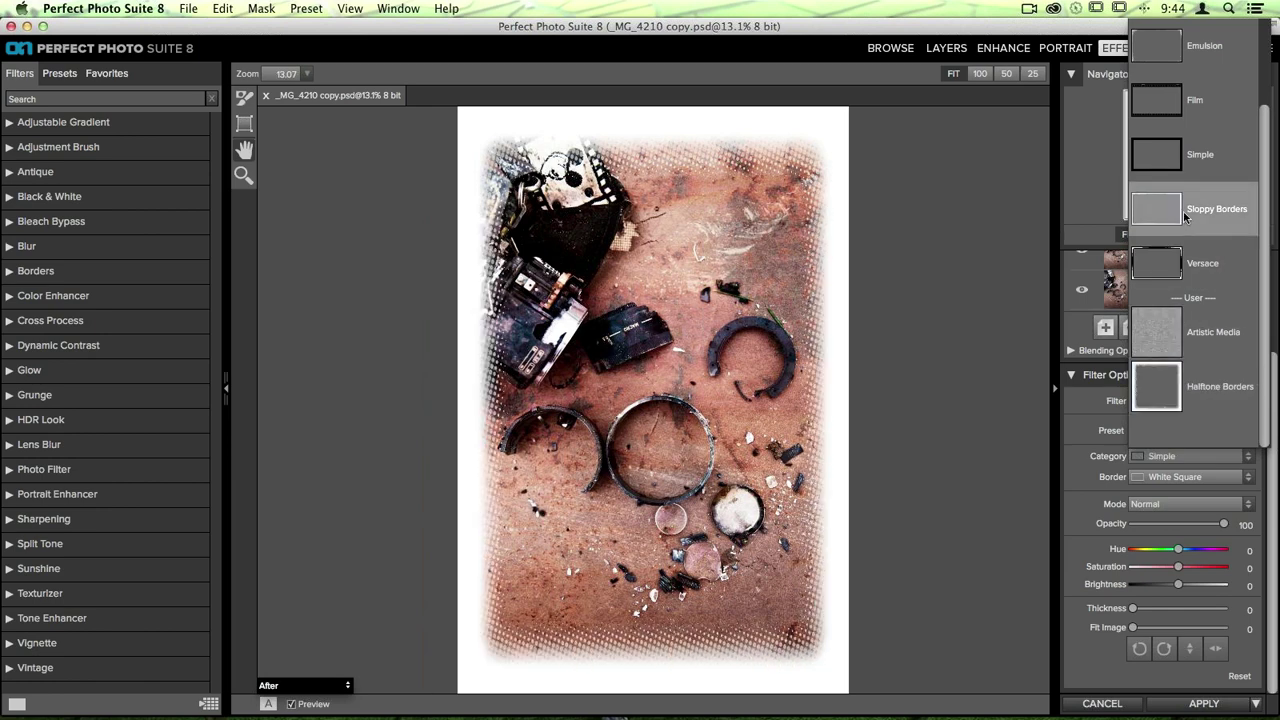
scroll(1185, 218, "up", 2)
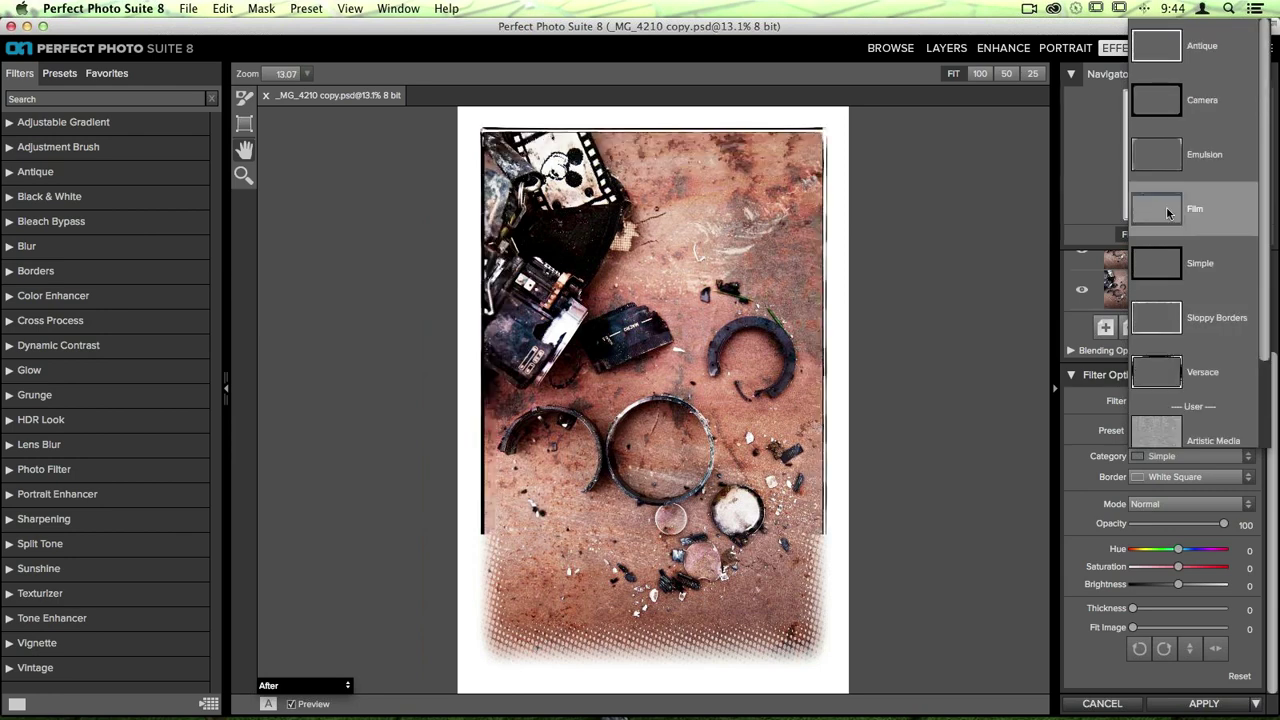
left_click(1148, 208)
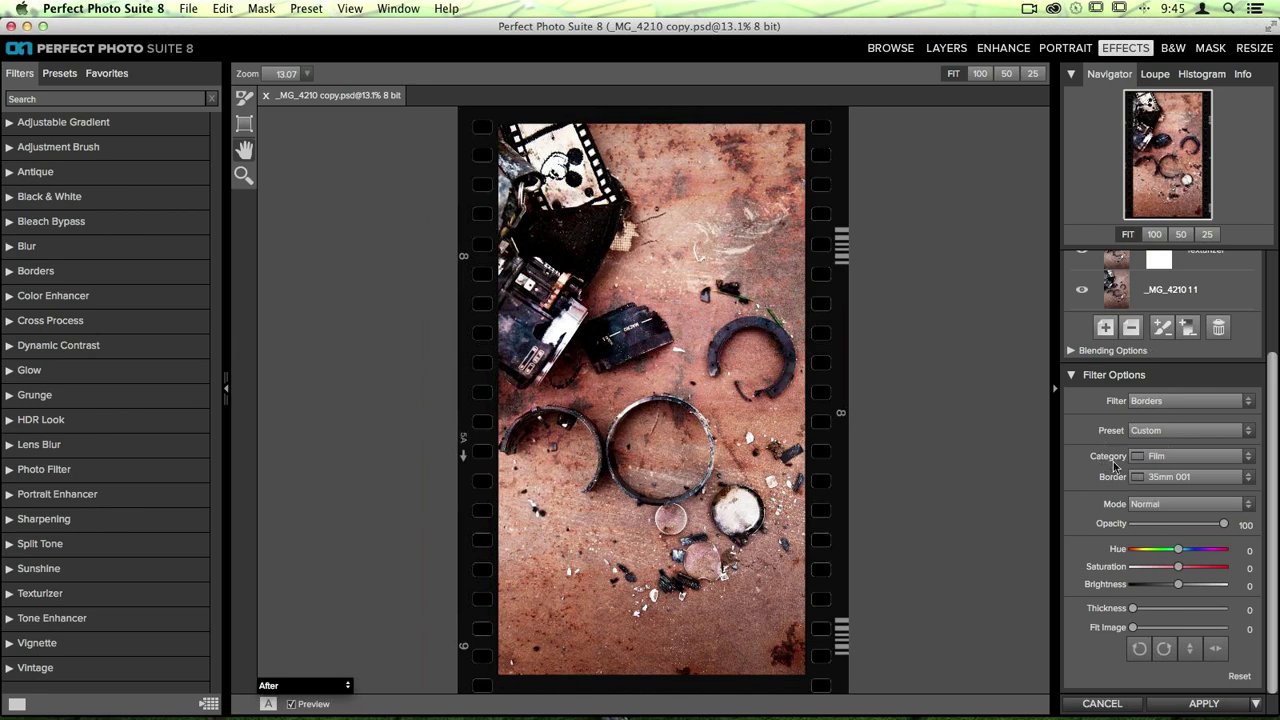
Look through the Film borders, previewing Medium Format Dirty 002, and choose 35mm Dirty 002 as the border.
left_click(1189, 480)
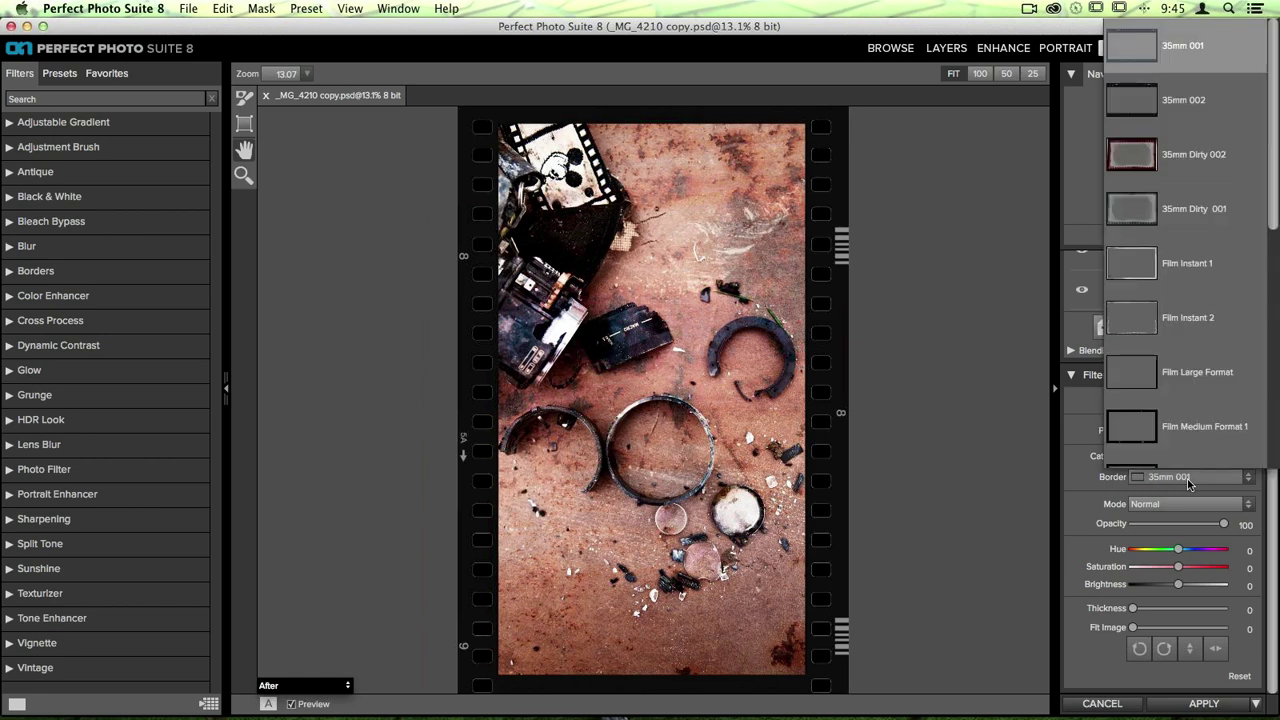
scroll(1204, 245, "down", 5)
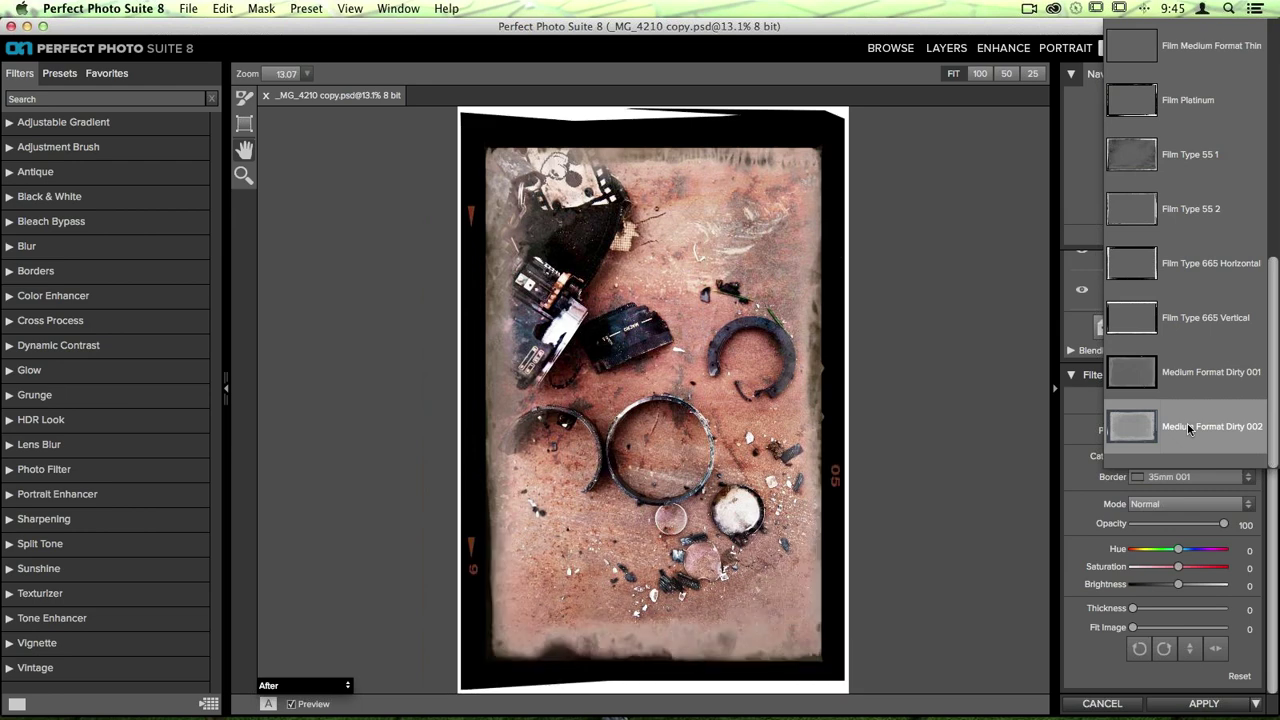
scroll(1189, 429, "up", 5)
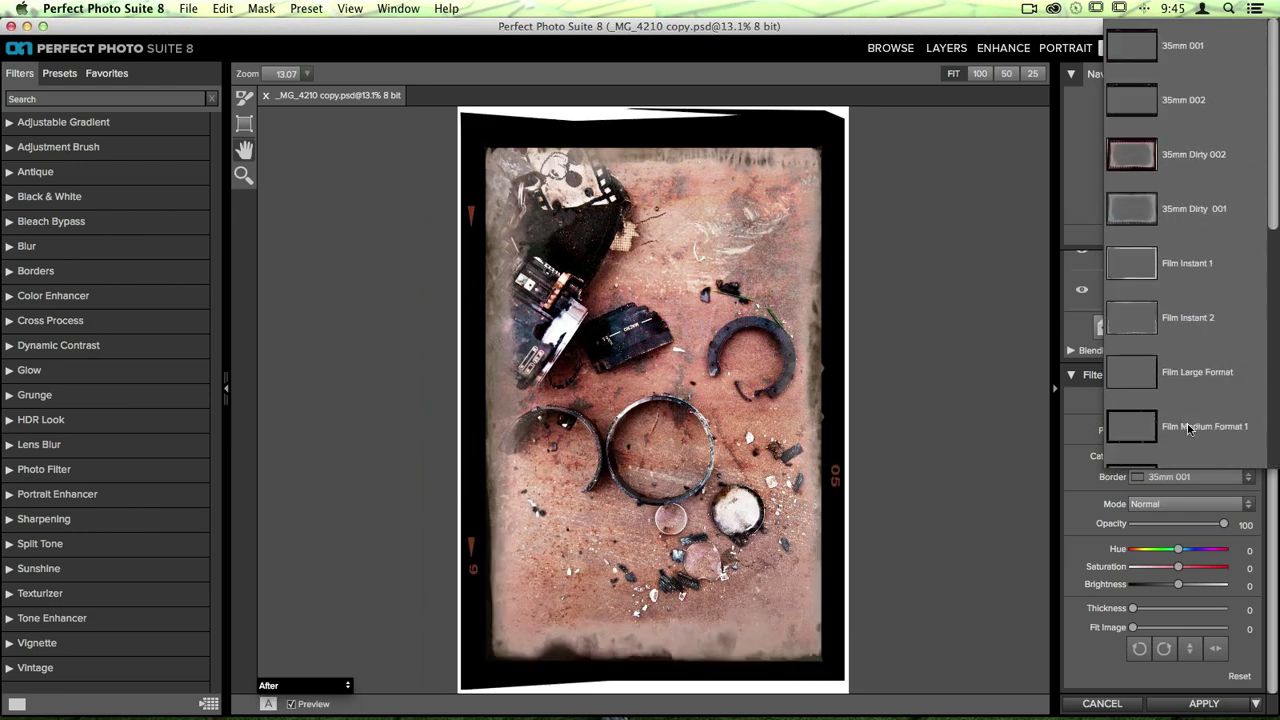
left_click(1154, 160)
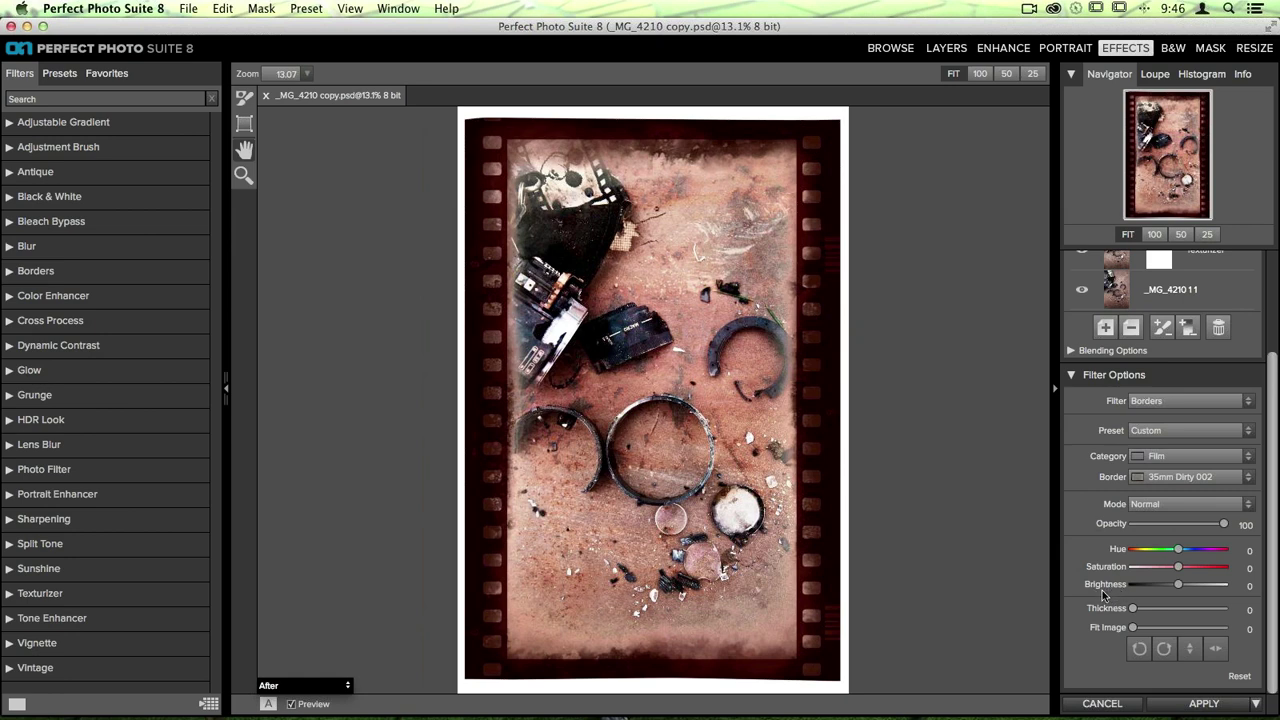
Set the film border's saturation to -11, brightness to 4 and thickness to 7.
mouse_move(1178, 567)
left_mouse_down()
mouse_move(1210, 567)
mouse_move(1128, 567)
mouse_move(1175, 563)
mouse_move(1165, 584)
mouse_move(1214, 584)
mouse_move(1181, 585)
mouse_move(1174, 571)
left_mouse_up()
left_click_drag(1133, 610, 1150, 614)
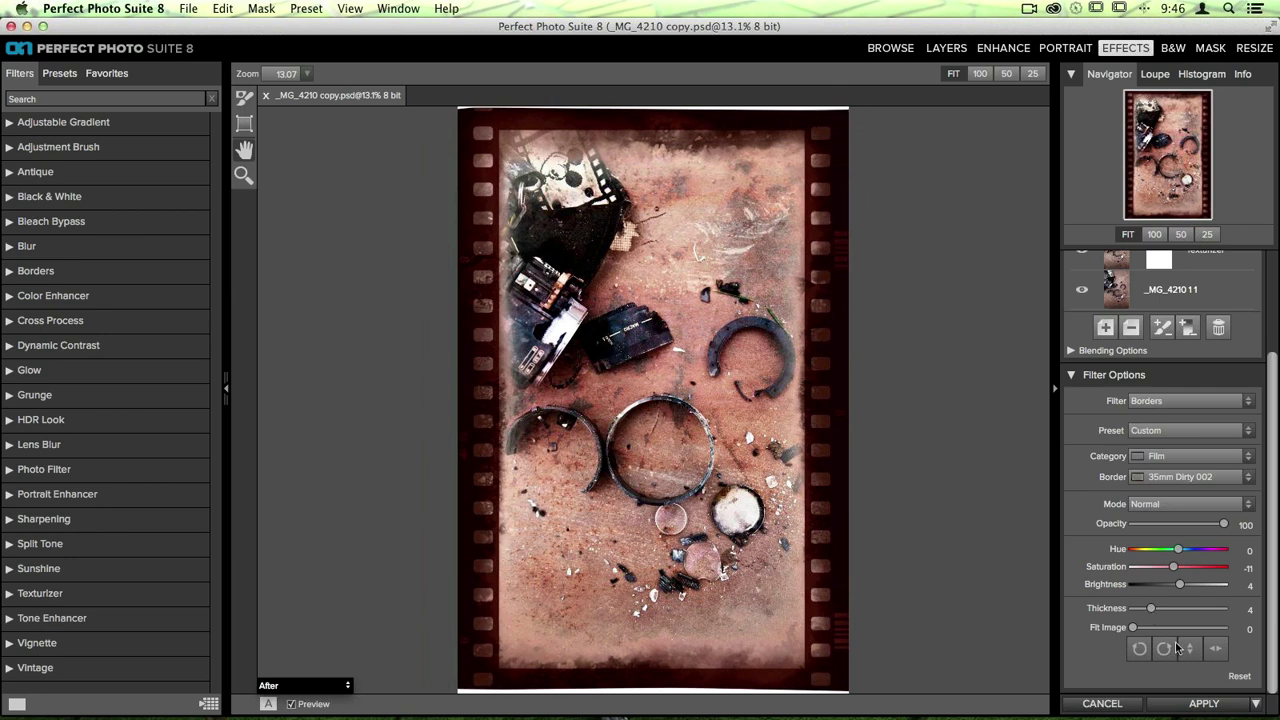
left_click_drag(1151, 608, 1159, 608)
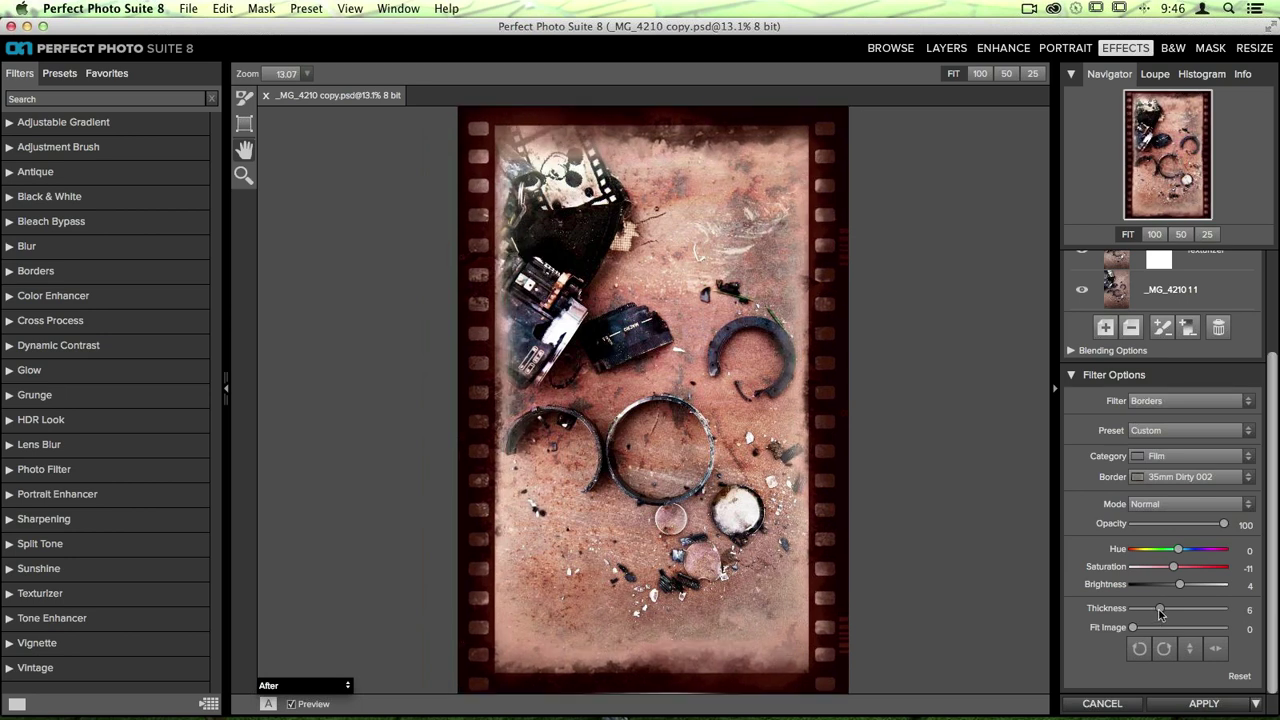
left_click_drag(1160, 612, 1165, 610)
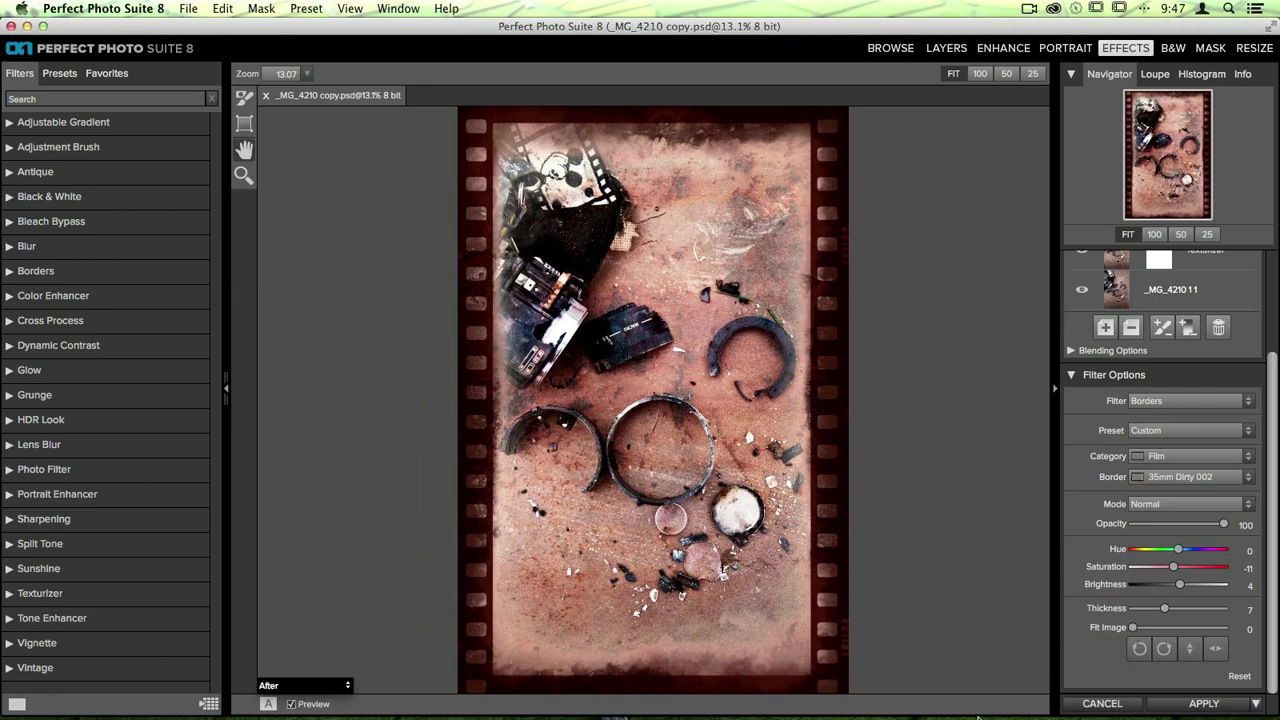
Try the border's Fit Image at 20 and 10, settle on 6, and apply the effects to the layered file.
left_click_drag(1133, 628, 1223, 630)
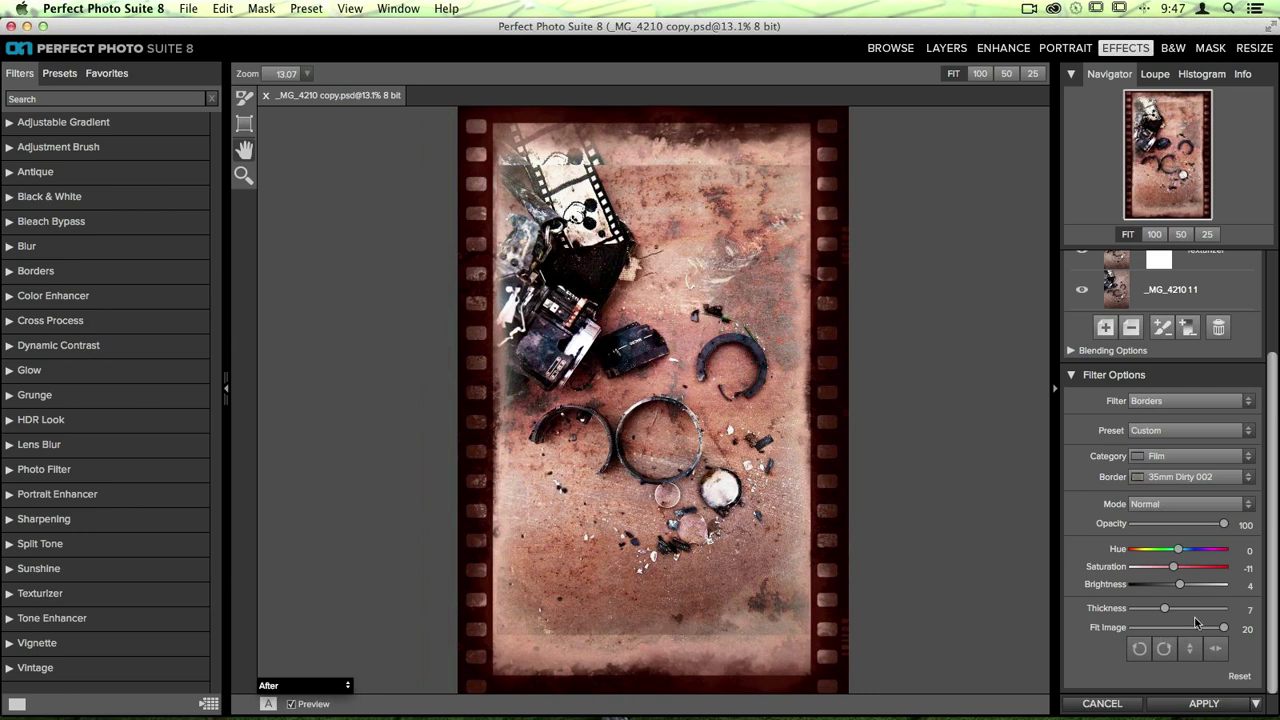
left_click_drag(1223, 628, 1161, 633)
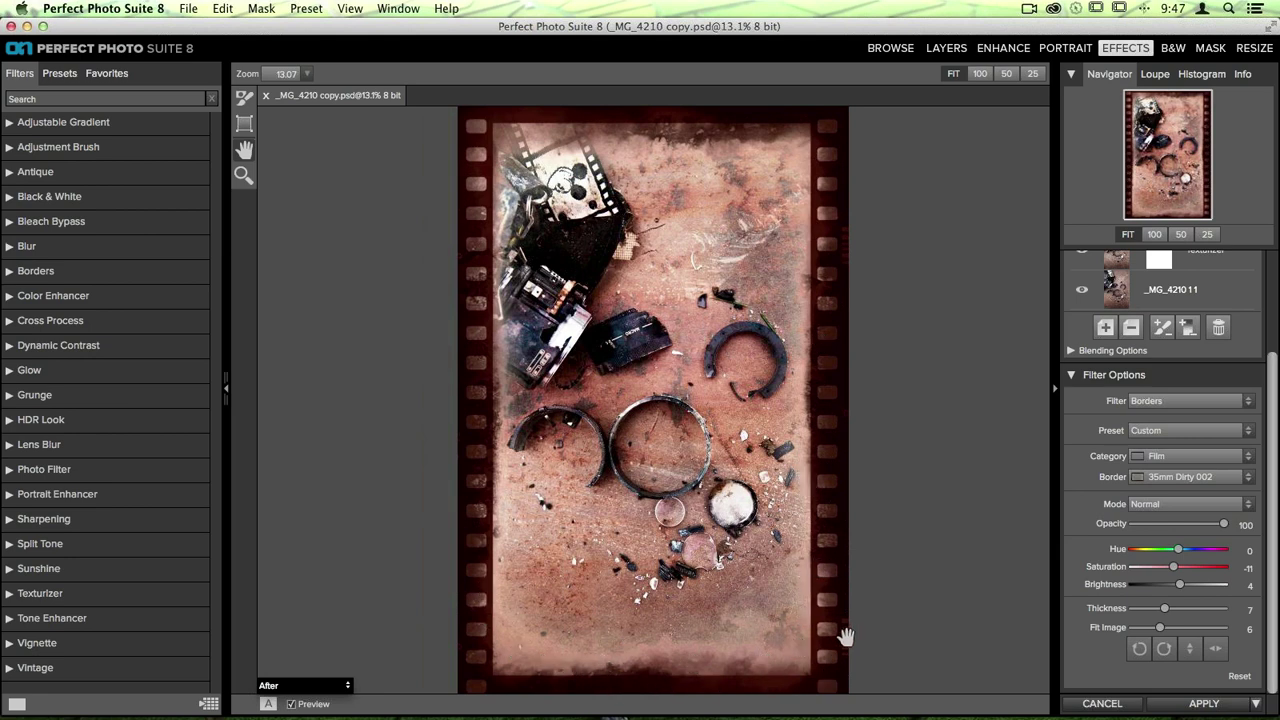
left_click_drag(1160, 627, 1178, 628)
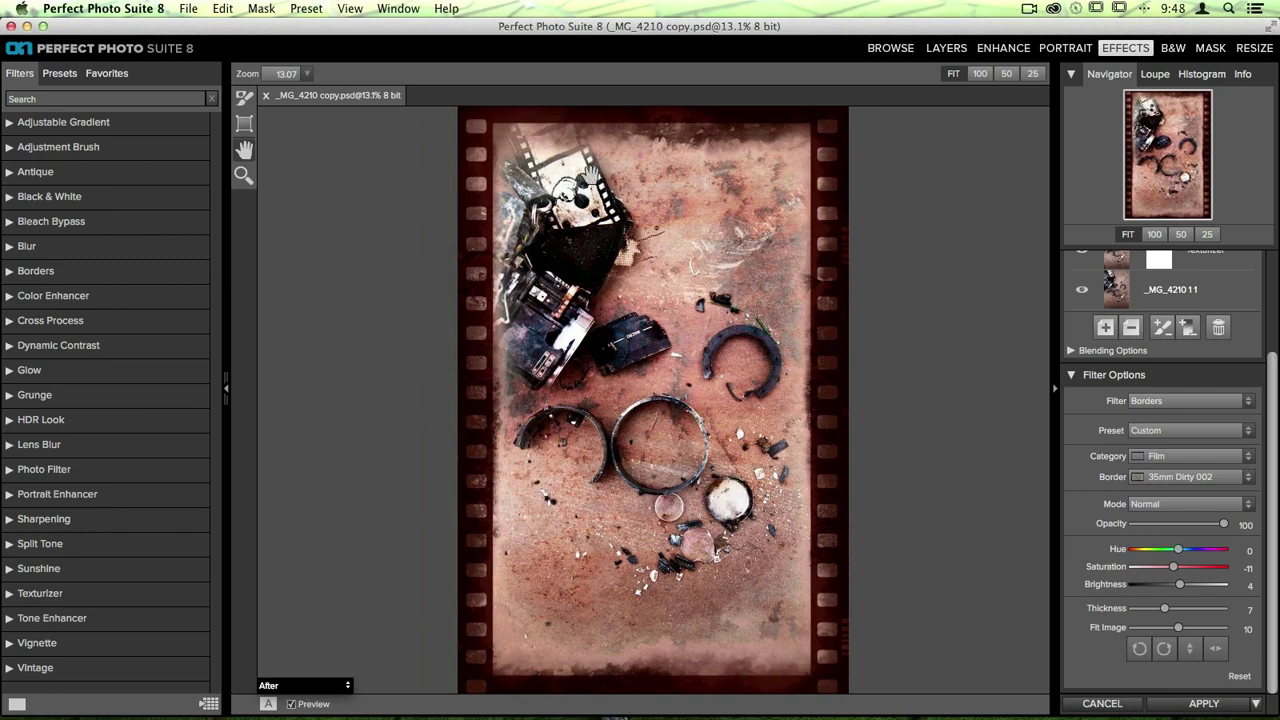
mouse_move(1178, 627)
left_mouse_down()
mouse_move(1199, 632)
mouse_move(1160, 632)
left_mouse_up()
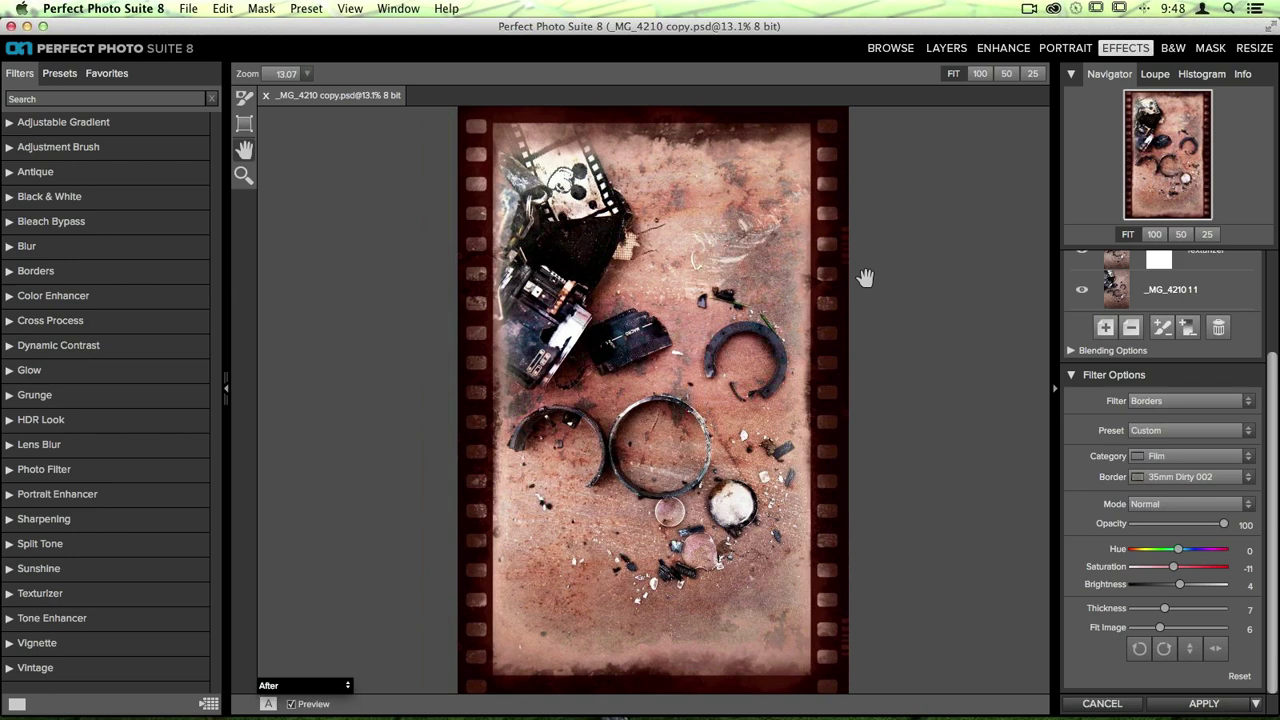
scroll(1150, 430, "up", 4)
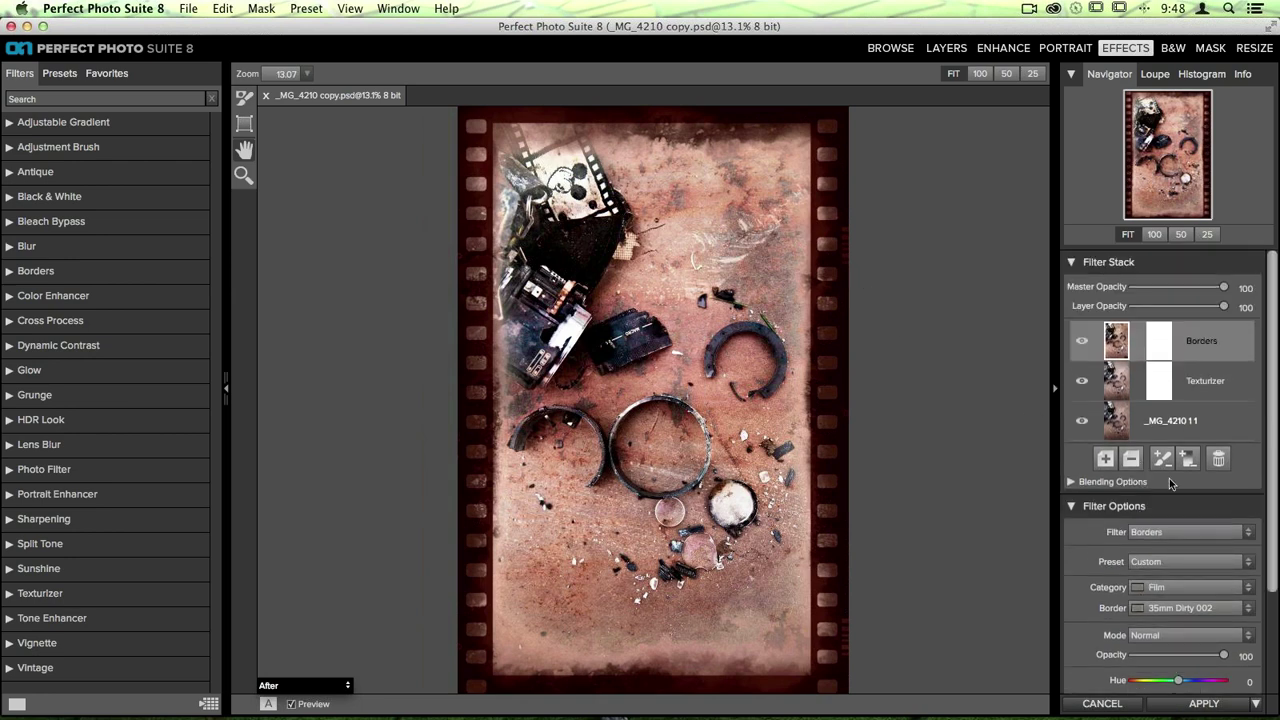
left_click(1208, 704)
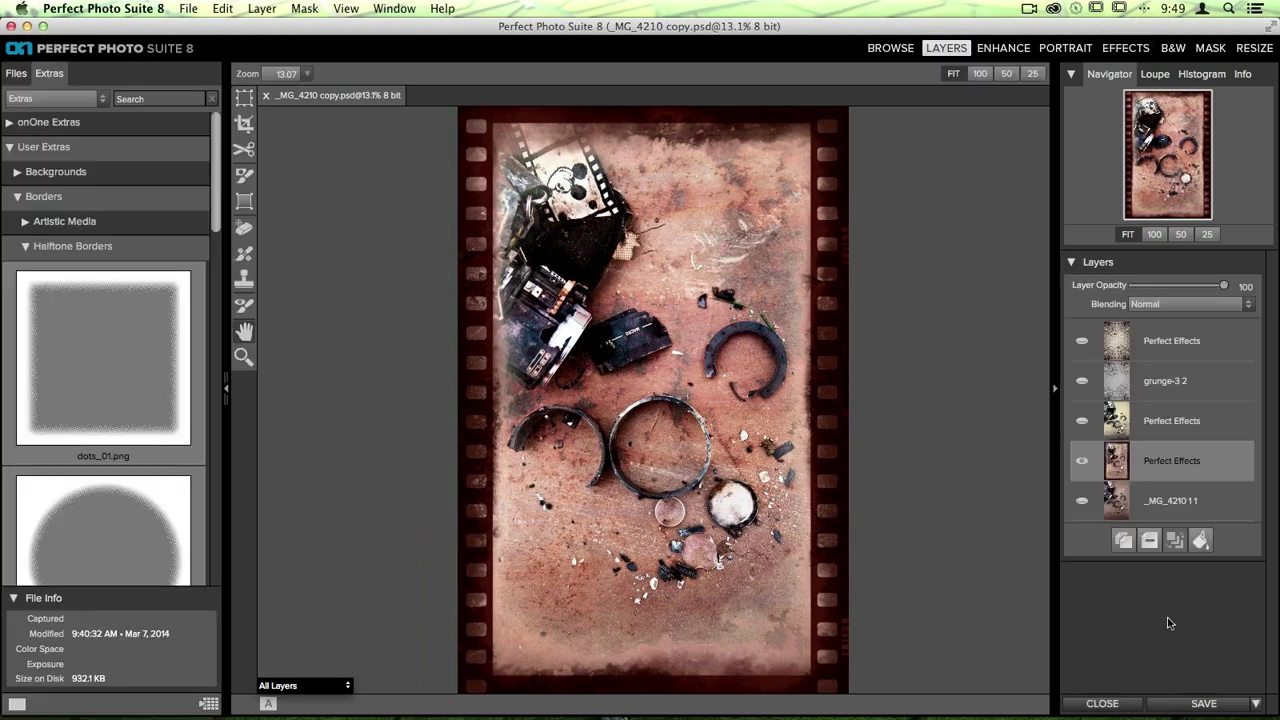
Select the Perfect Effects layer with the film border and toggle its visibility to compare it with the original photo.
left_click(1088, 503)
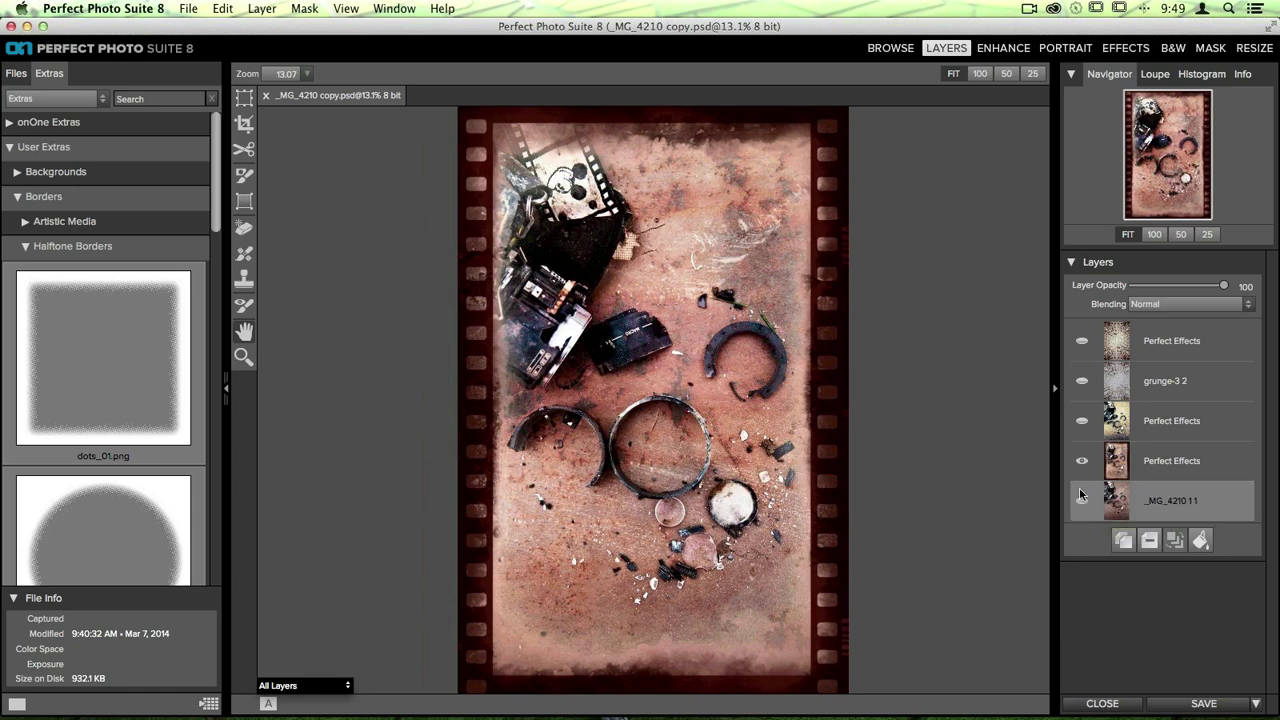
left_click(1119, 465)
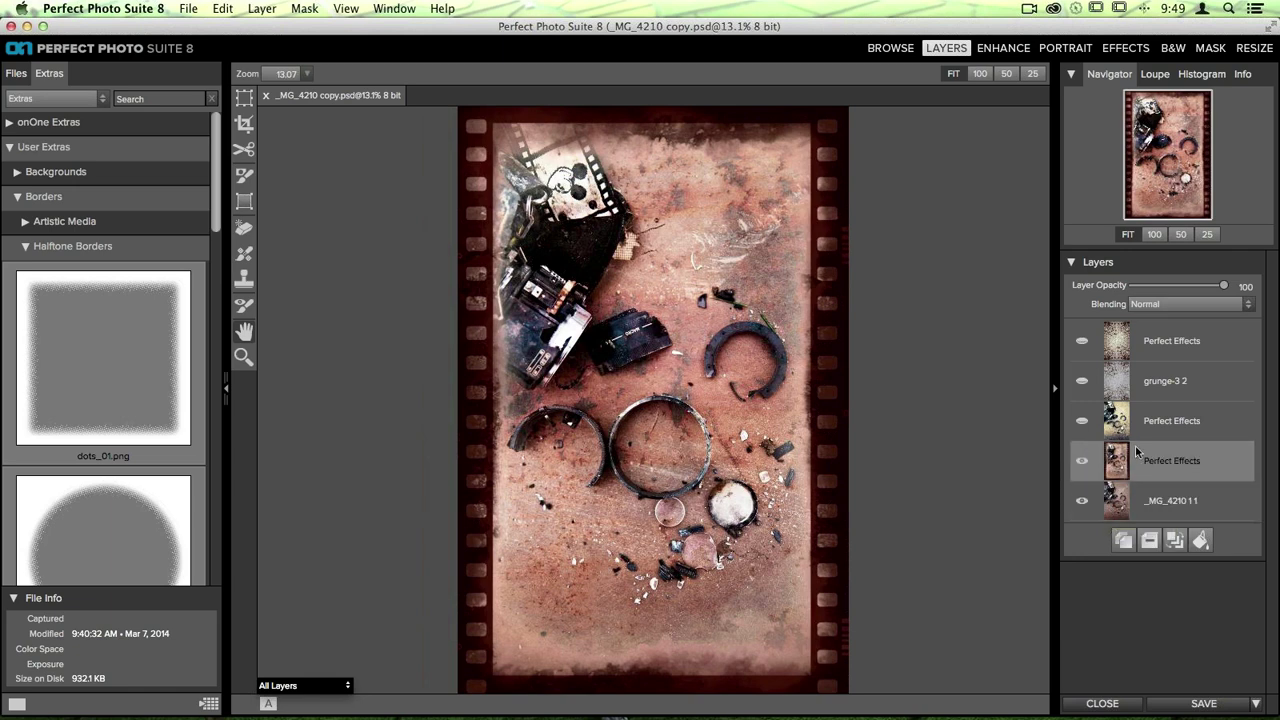
left_click(1082, 463)
left_click(1082, 463)
left_click(1082, 463)
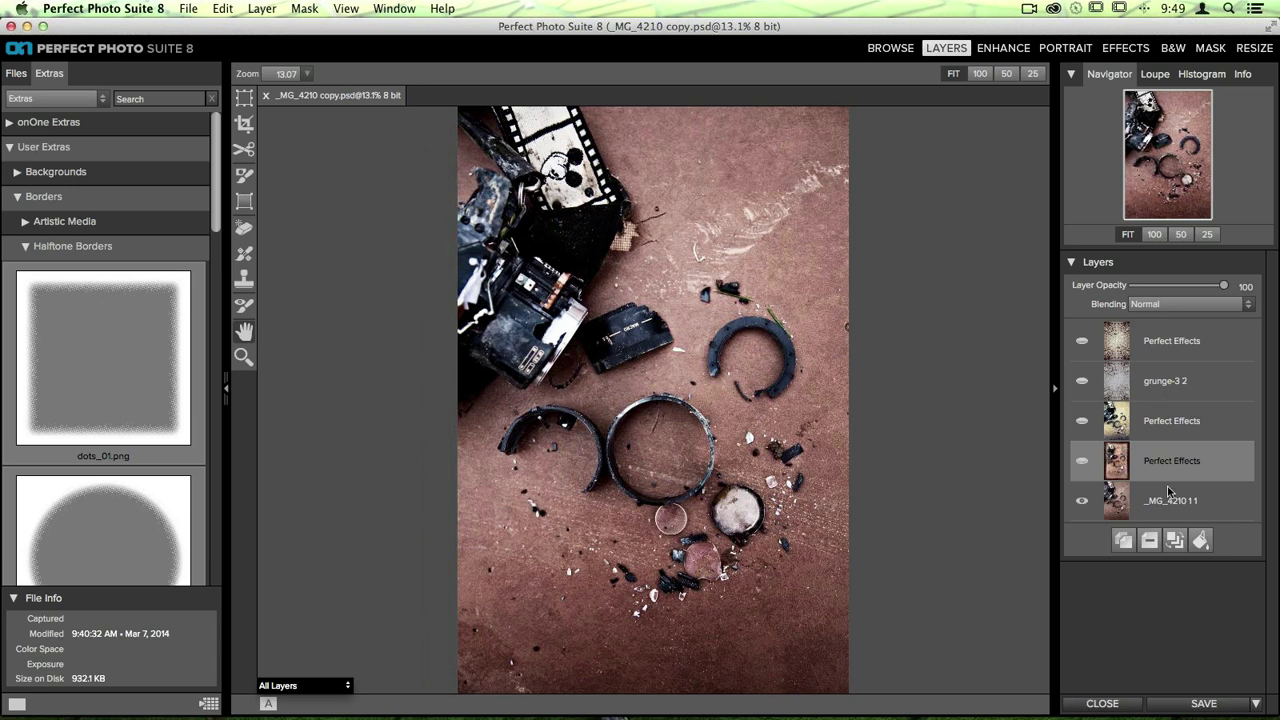
Compare the grunge and film-border versions, leave the upper two Perfect Effects layers and the film-border layer visible, and select the top layer.
left_click(1083, 422)
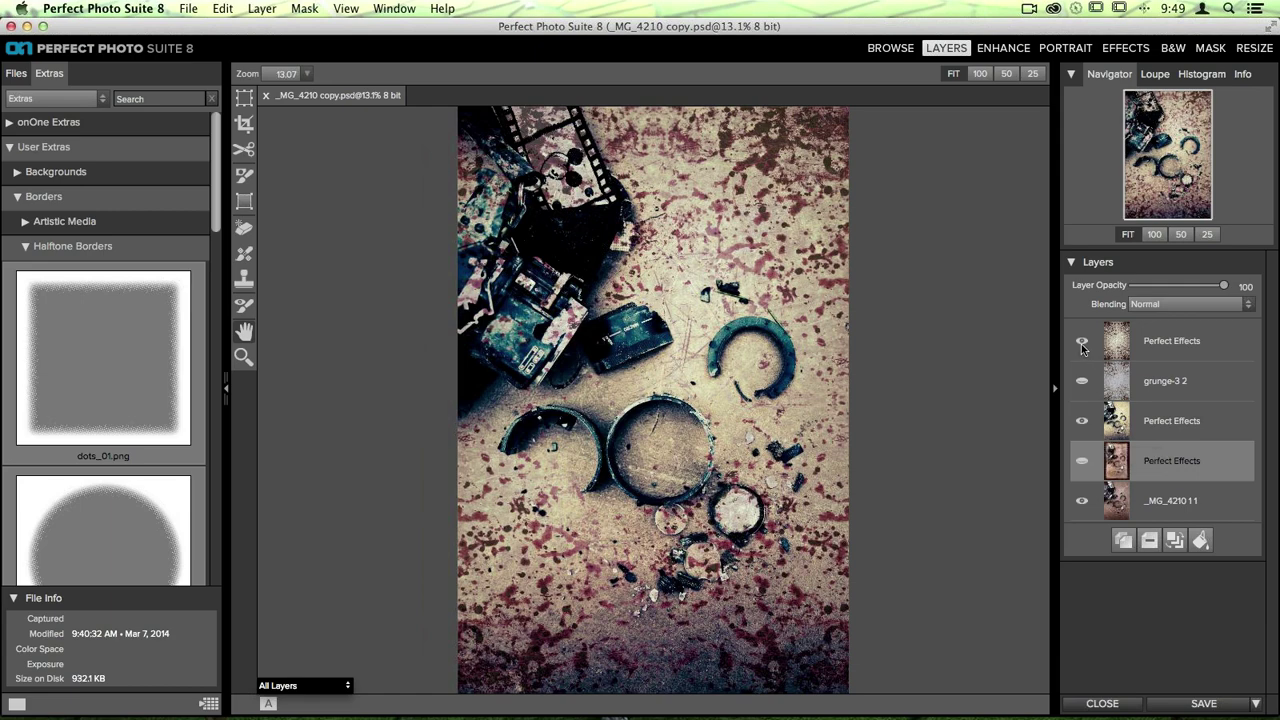
left_click(1083, 421)
left_click(1081, 462)
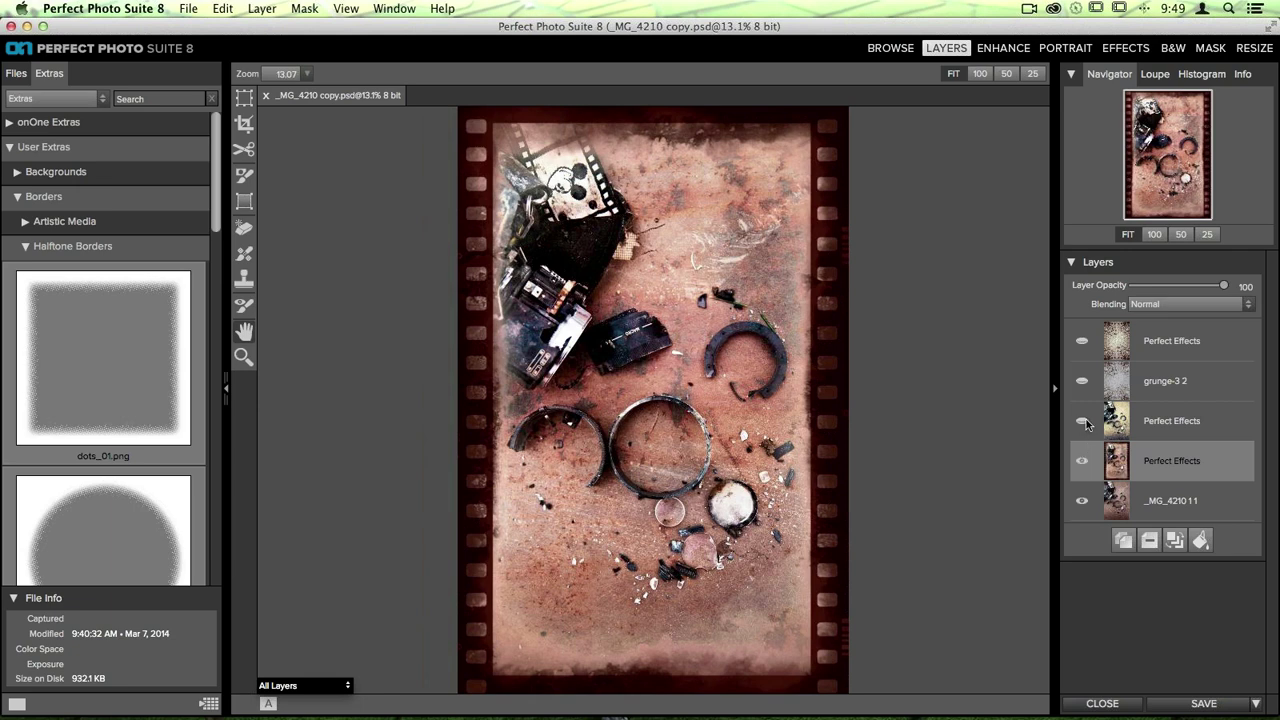
left_click(1083, 421)
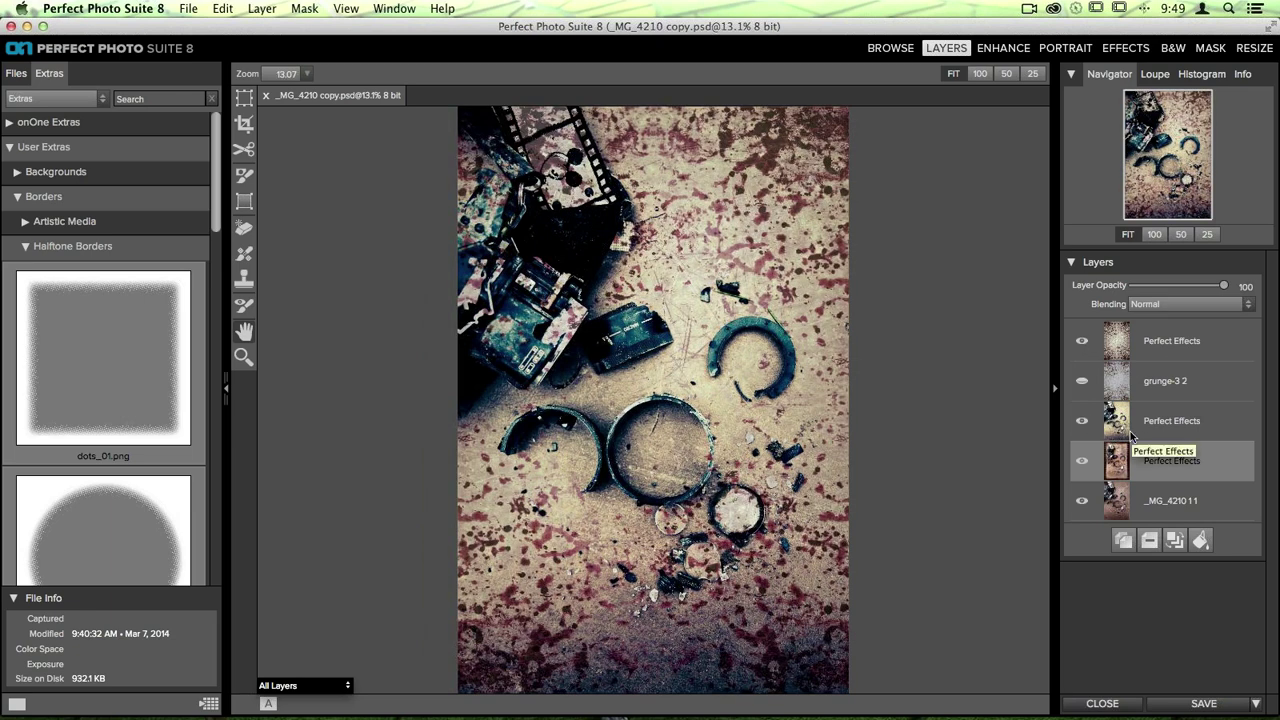
left_click(1120, 347)
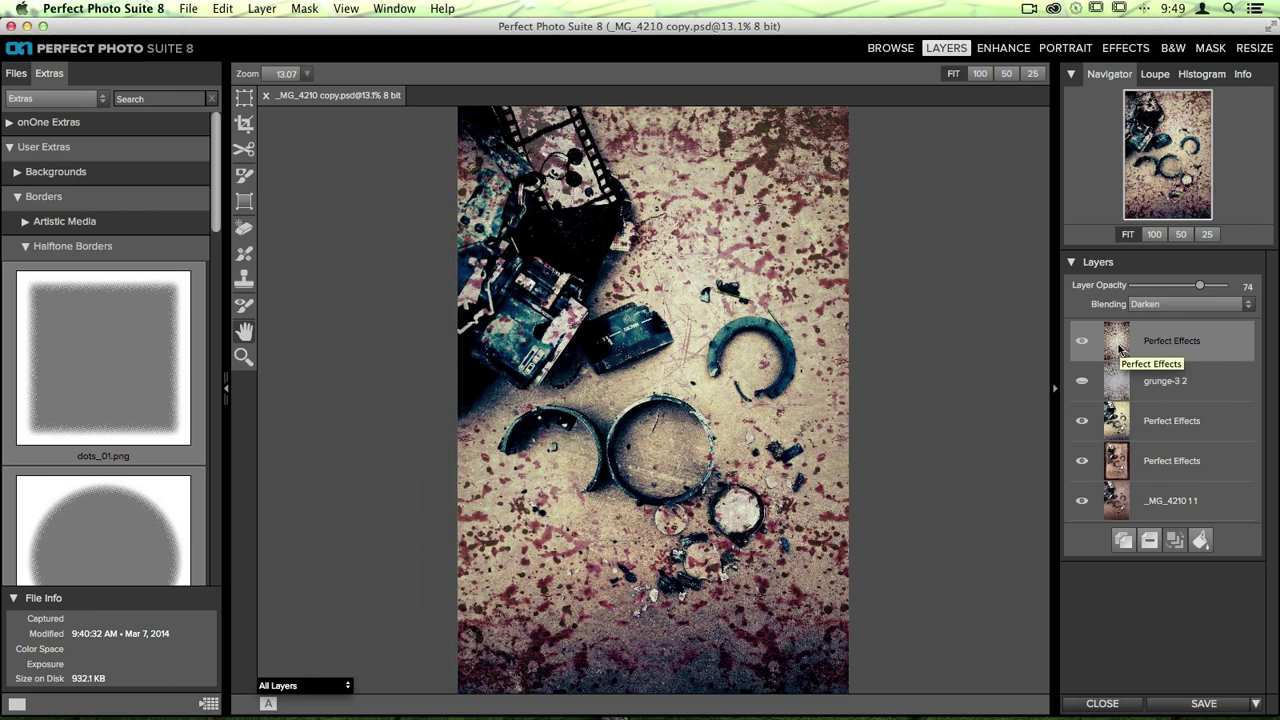